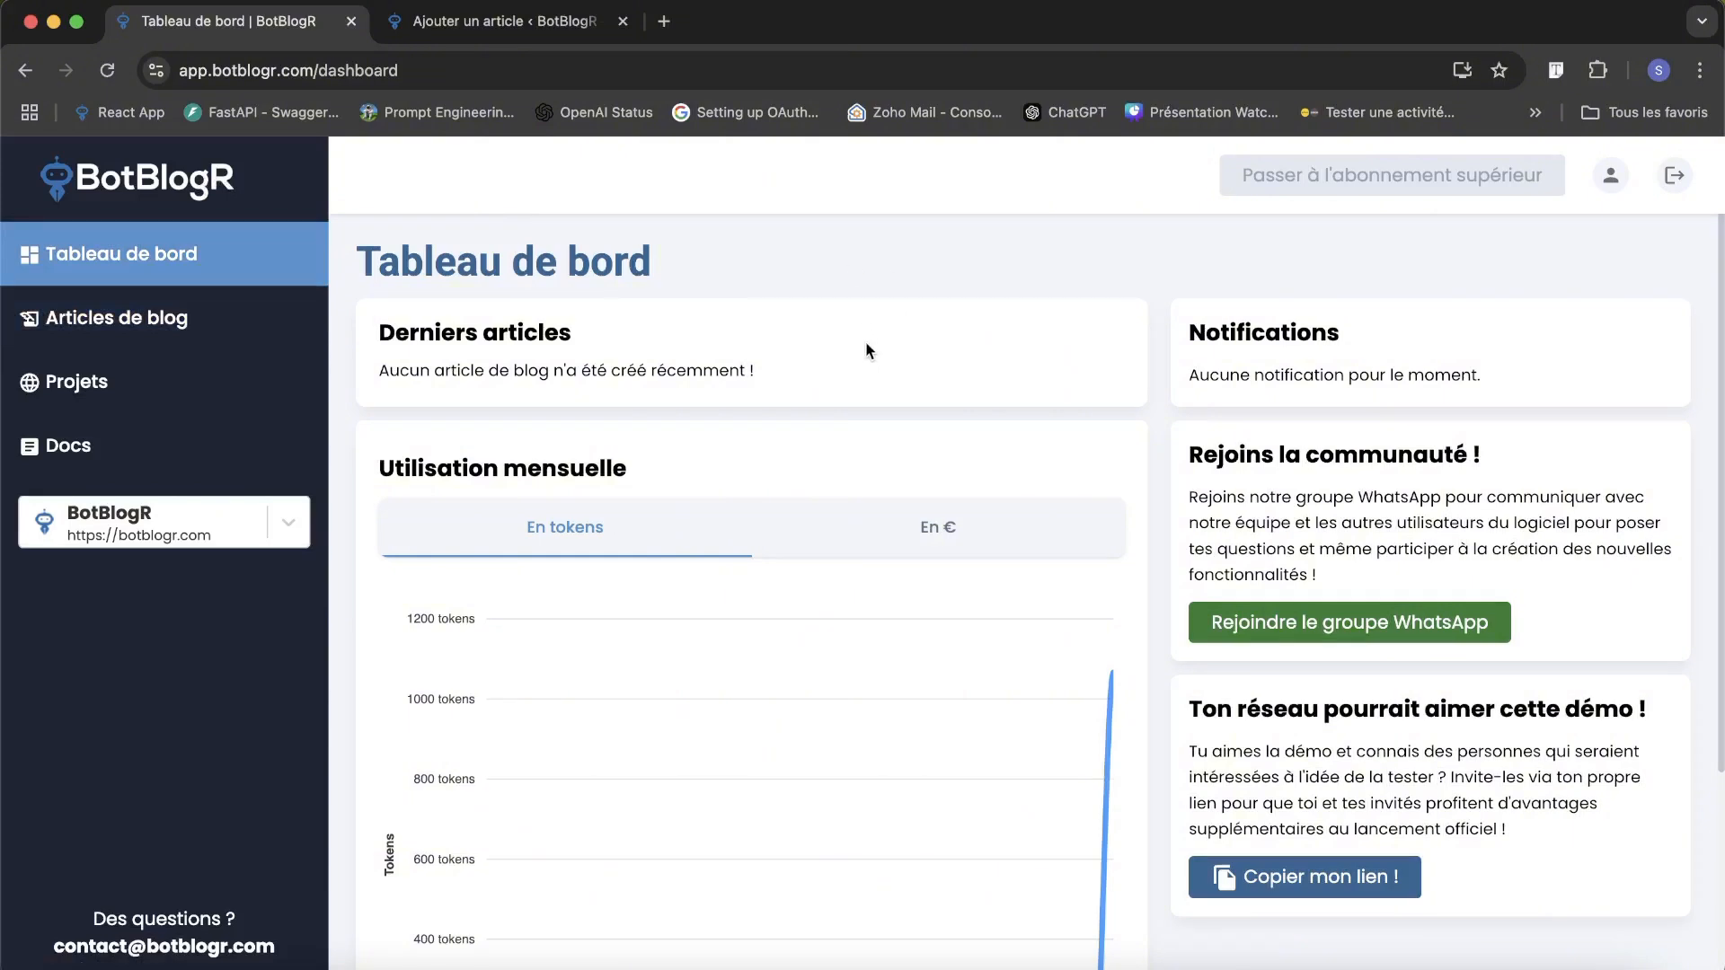
View the blog articles and projects pages, then the WordPress connection form for a new project without connecting a site.
click(167, 340)
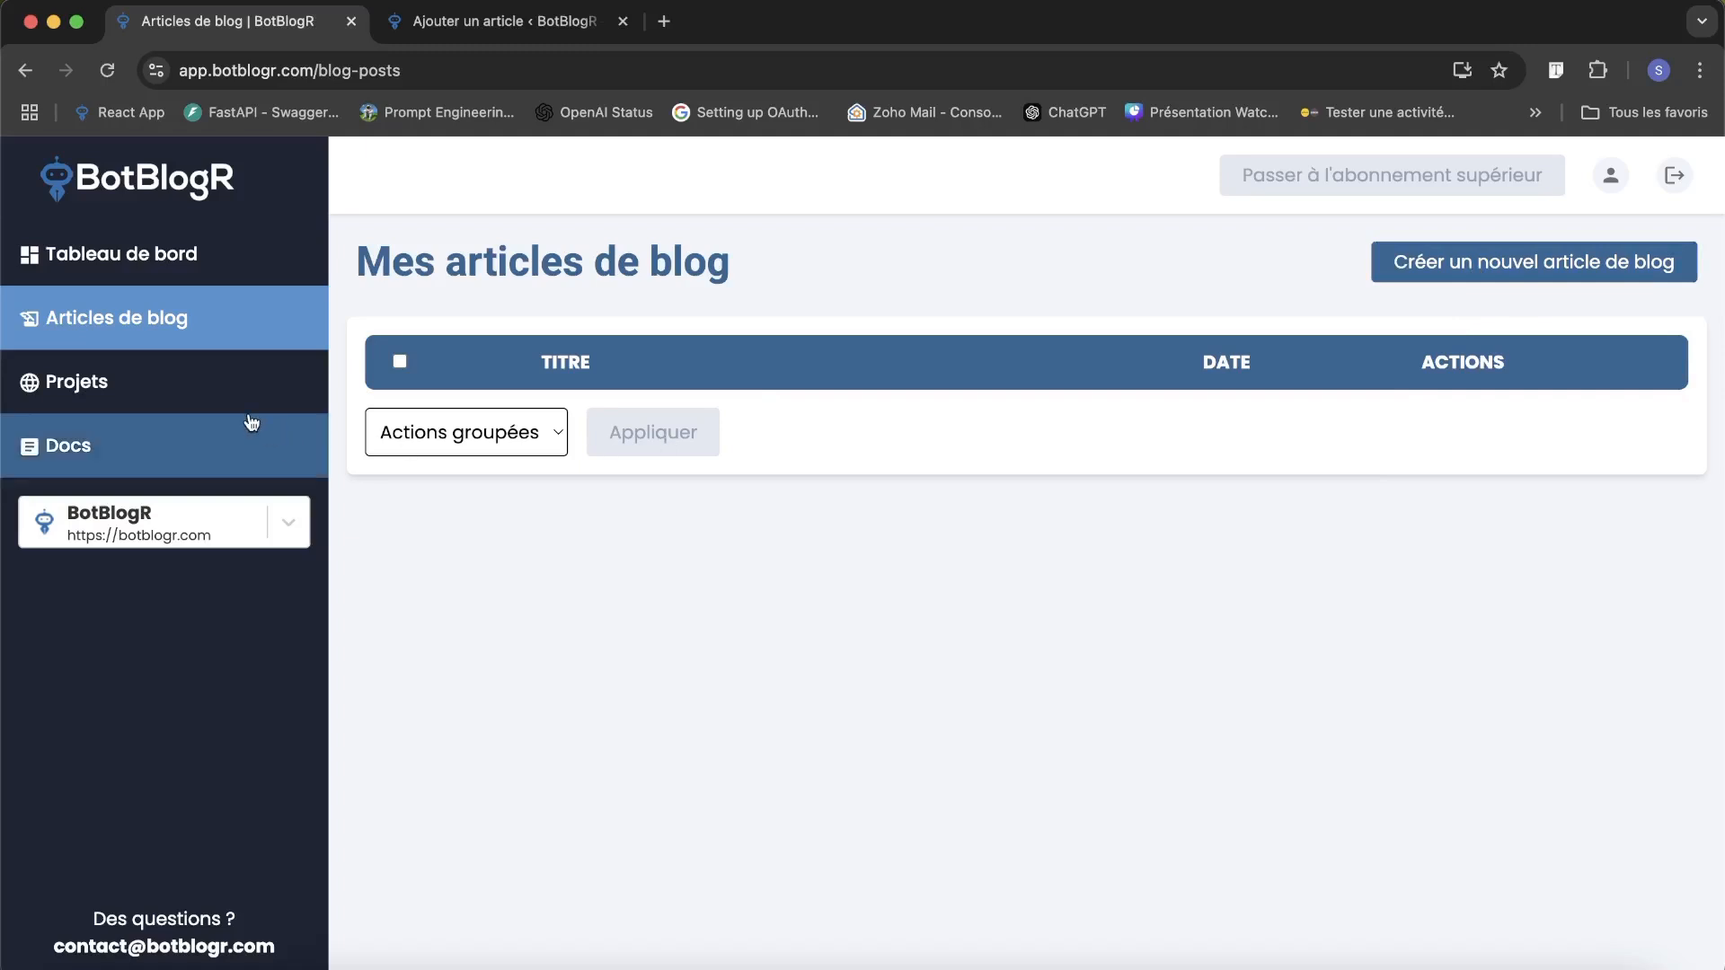
click(81, 373)
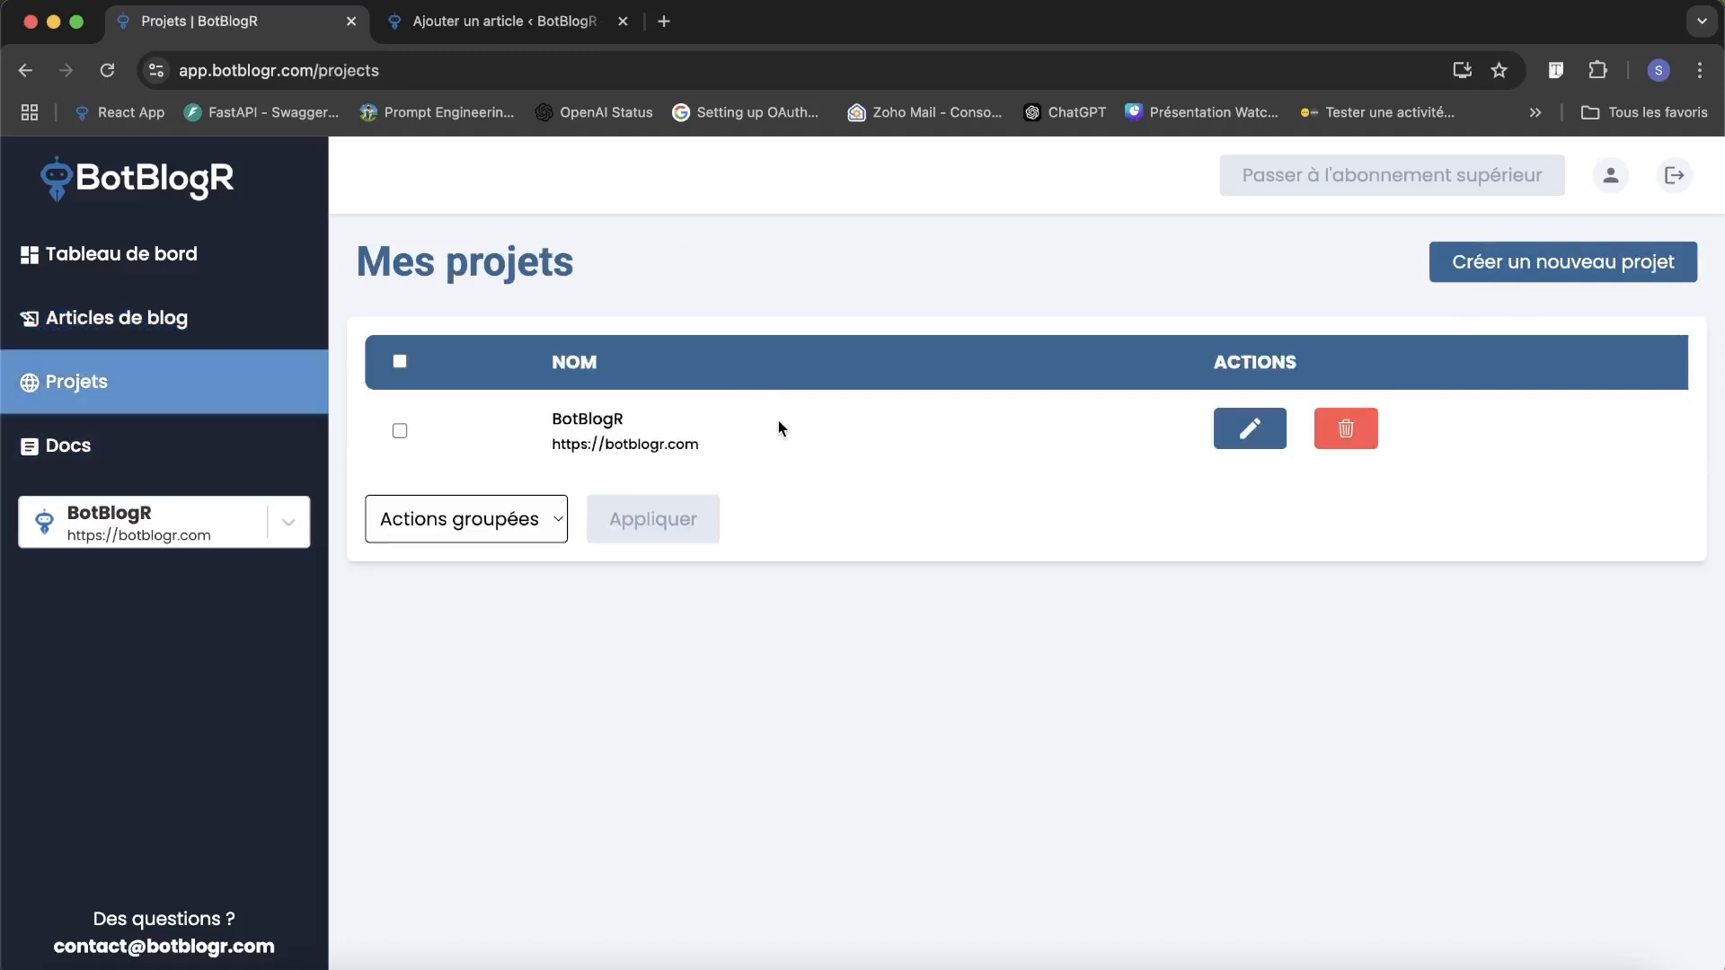
click(1510, 267)
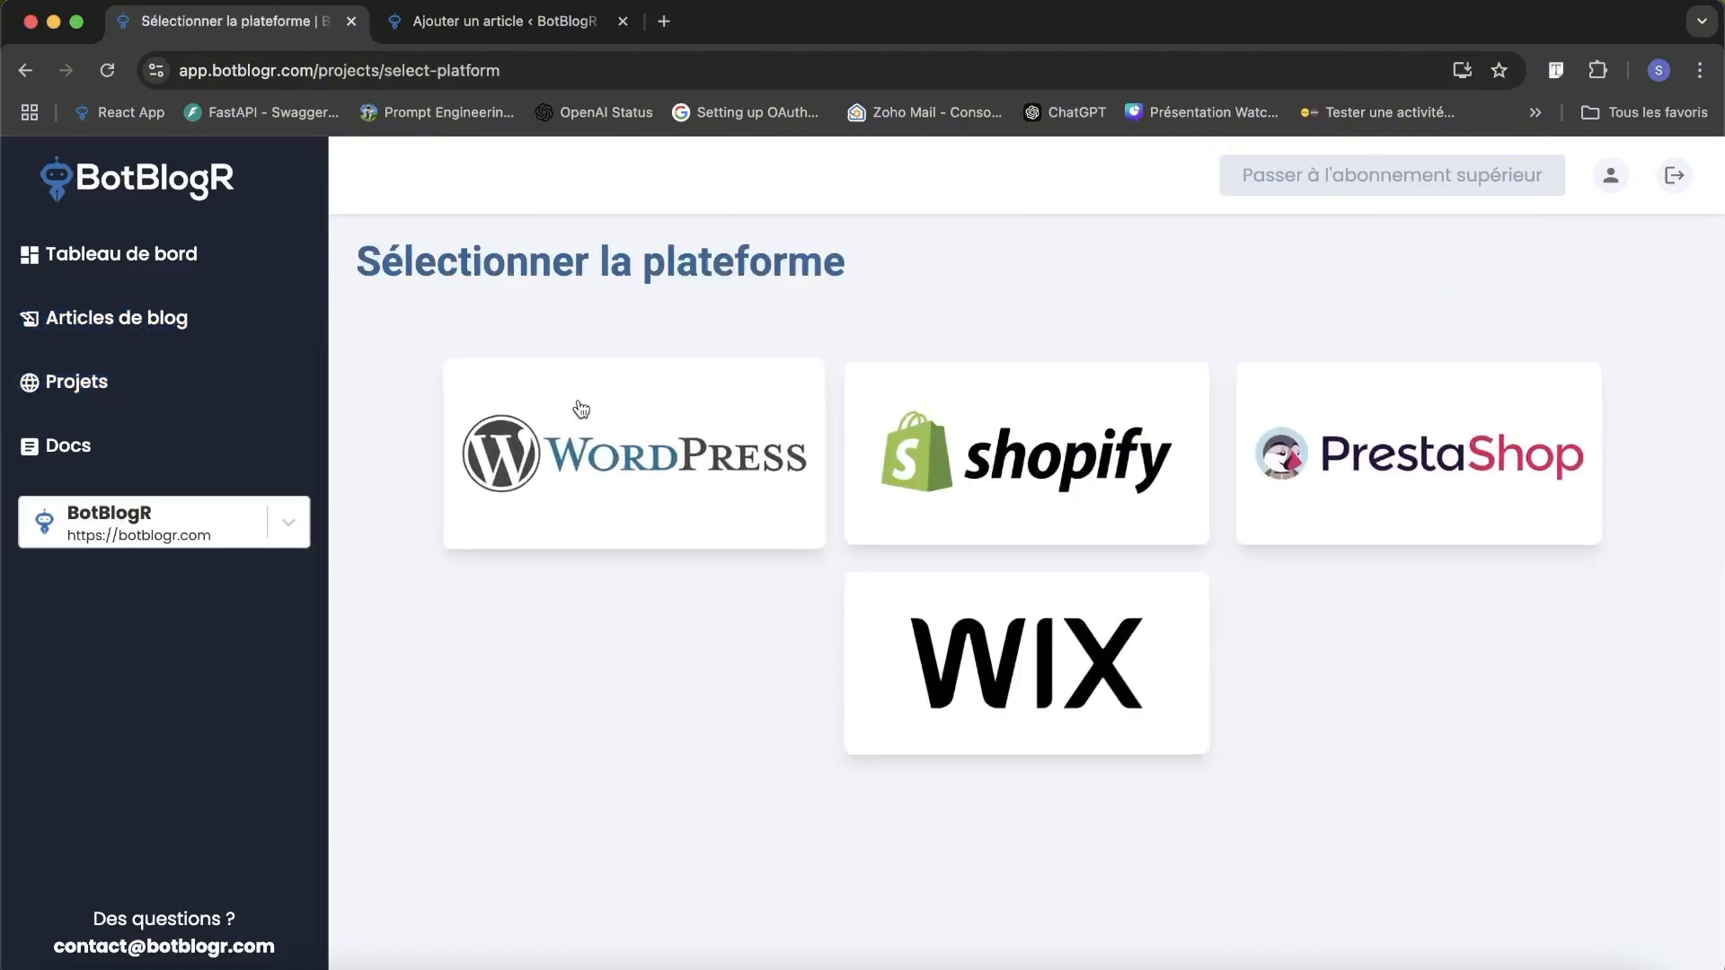
click(616, 468)
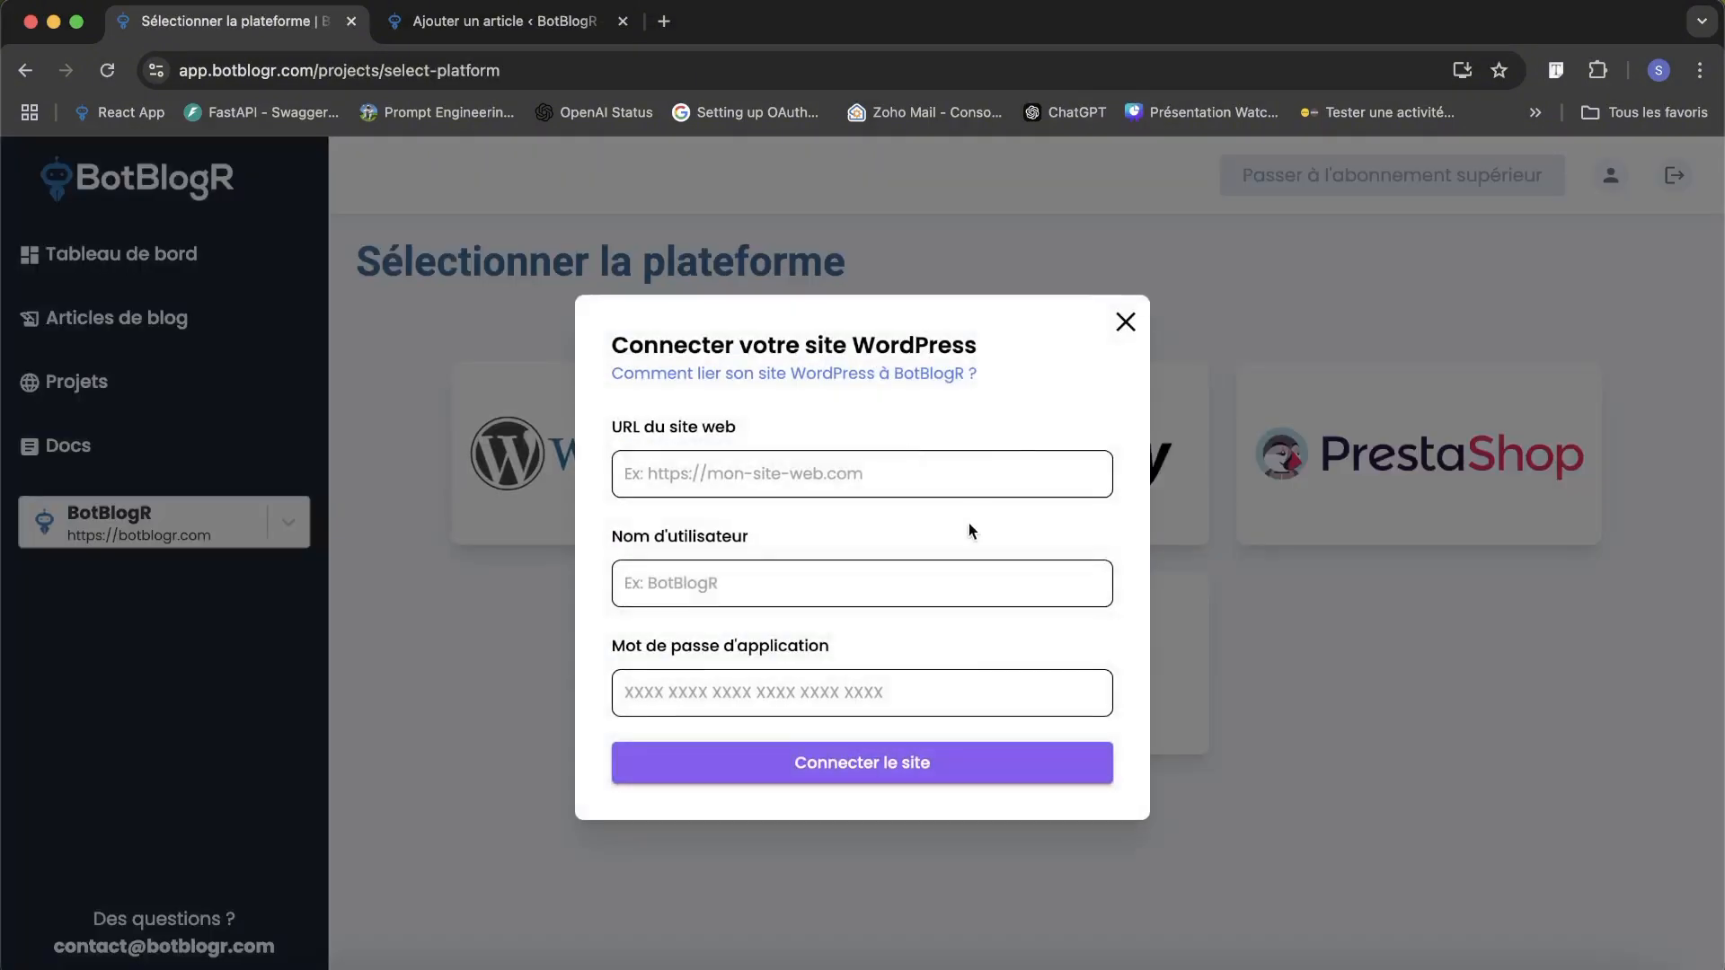
click(1123, 326)
Open the existing BotBlogR project from the projects list to view its default export and integration settings.
click(137, 379)
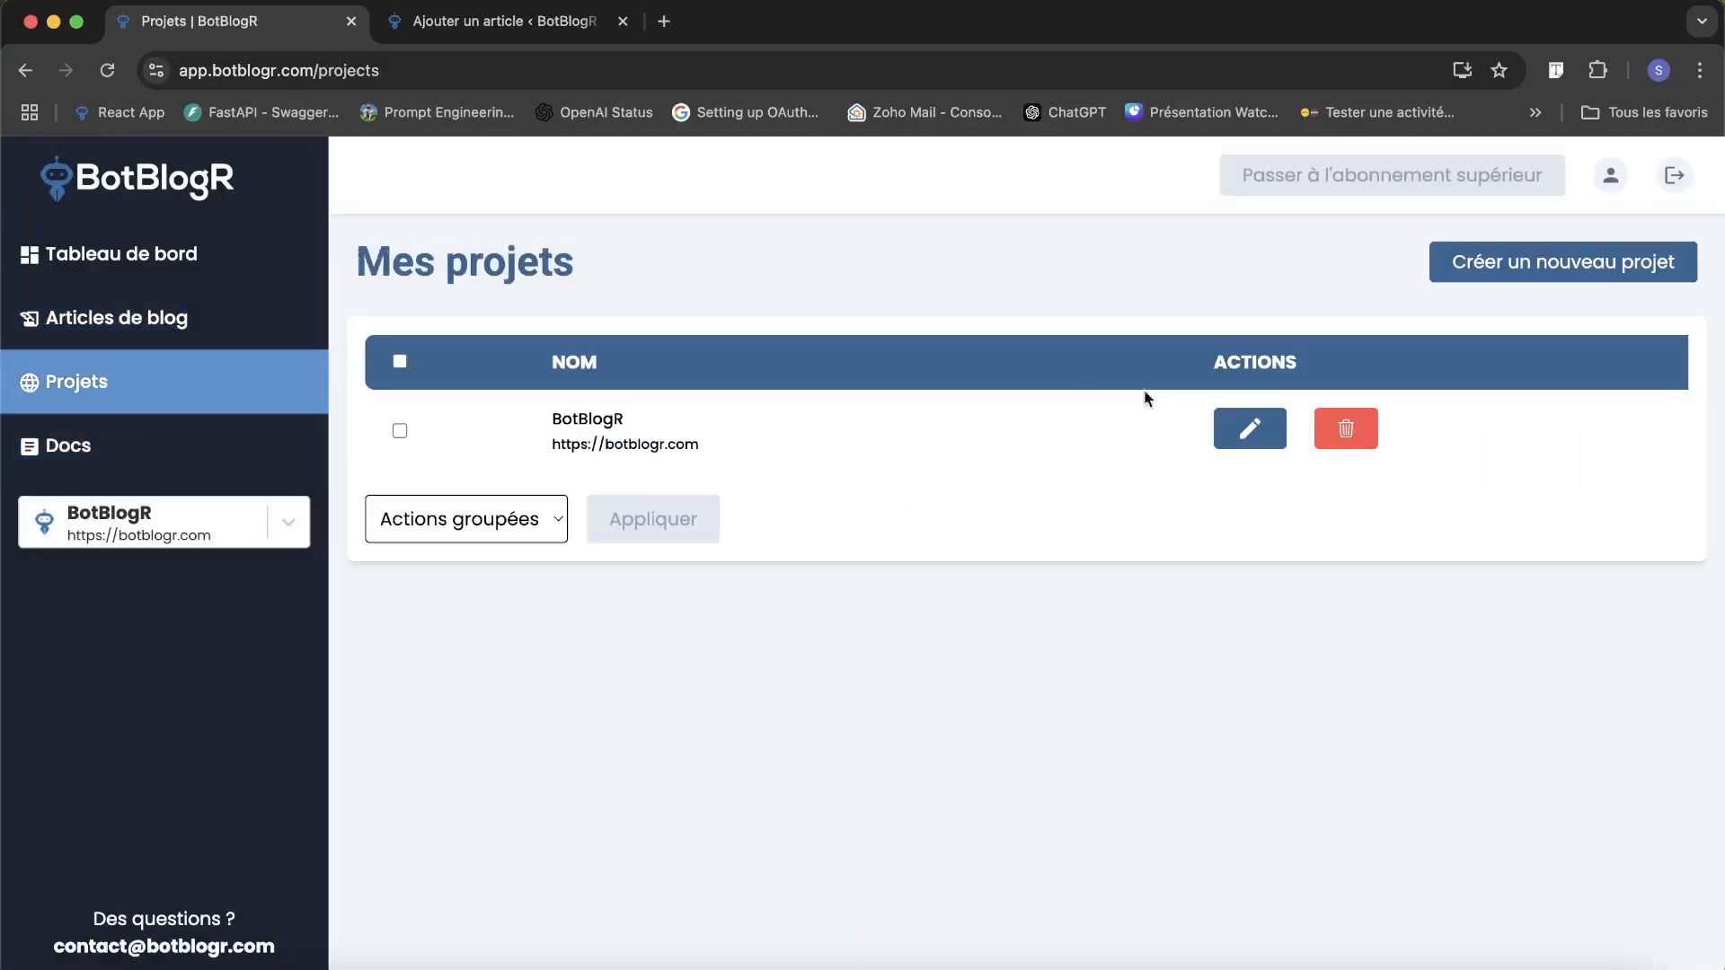
click(1250, 429)
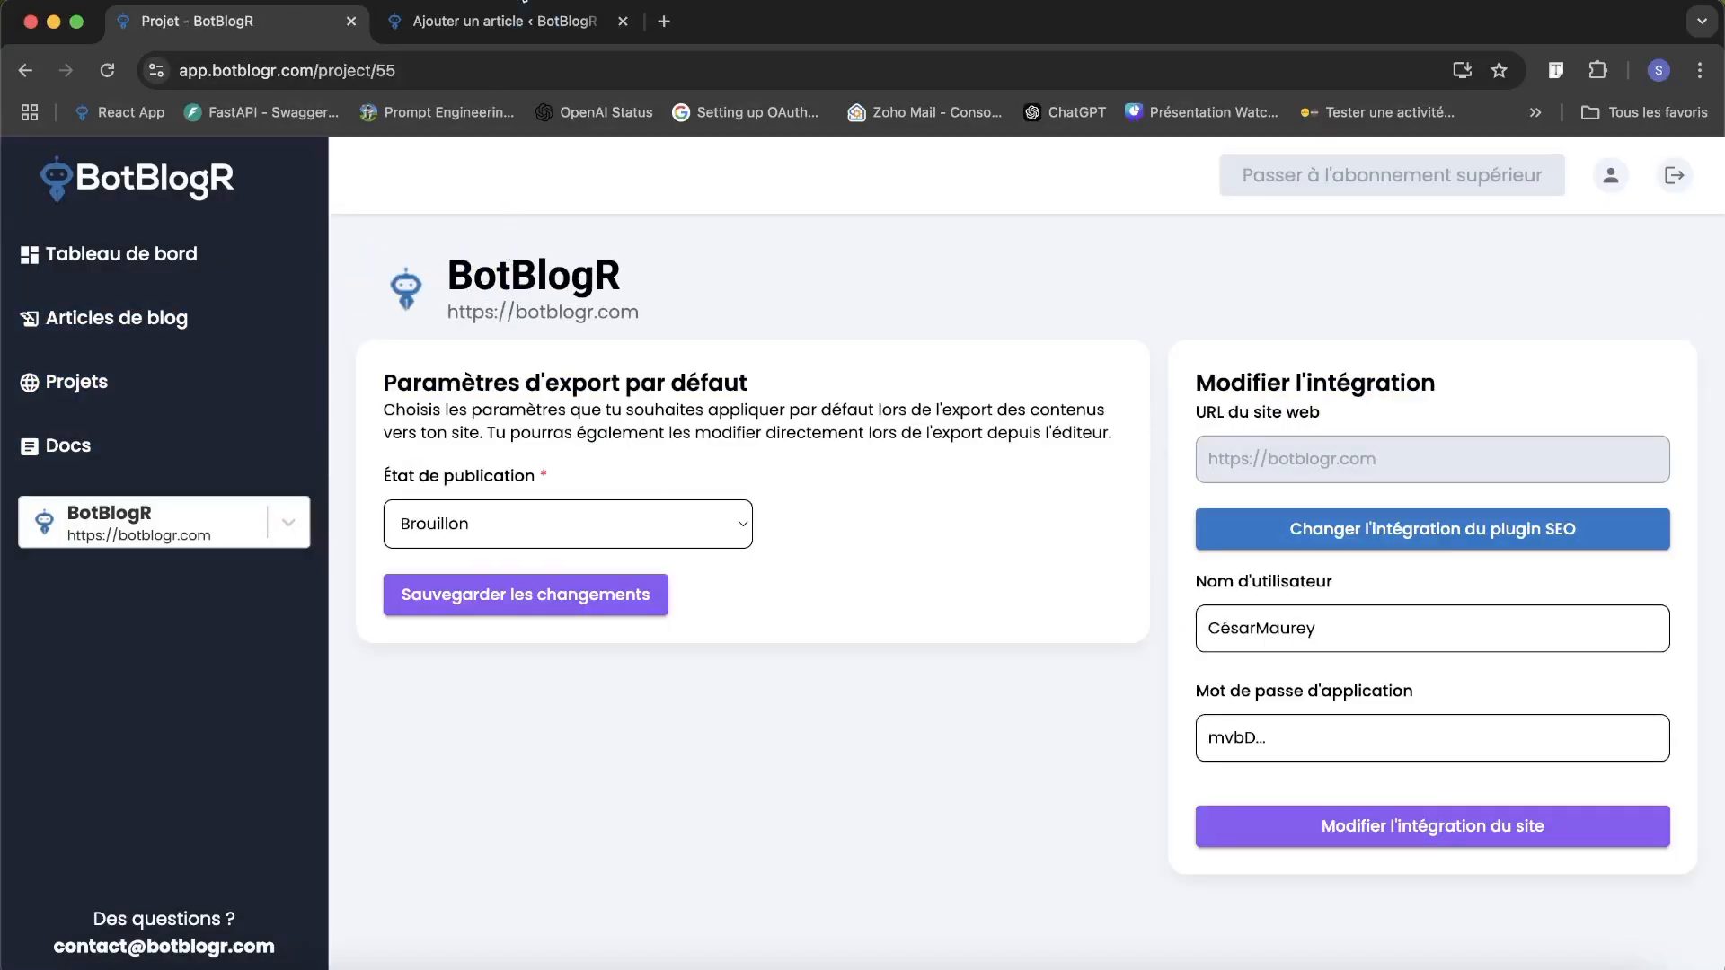
click(507, 20)
click(243, 27)
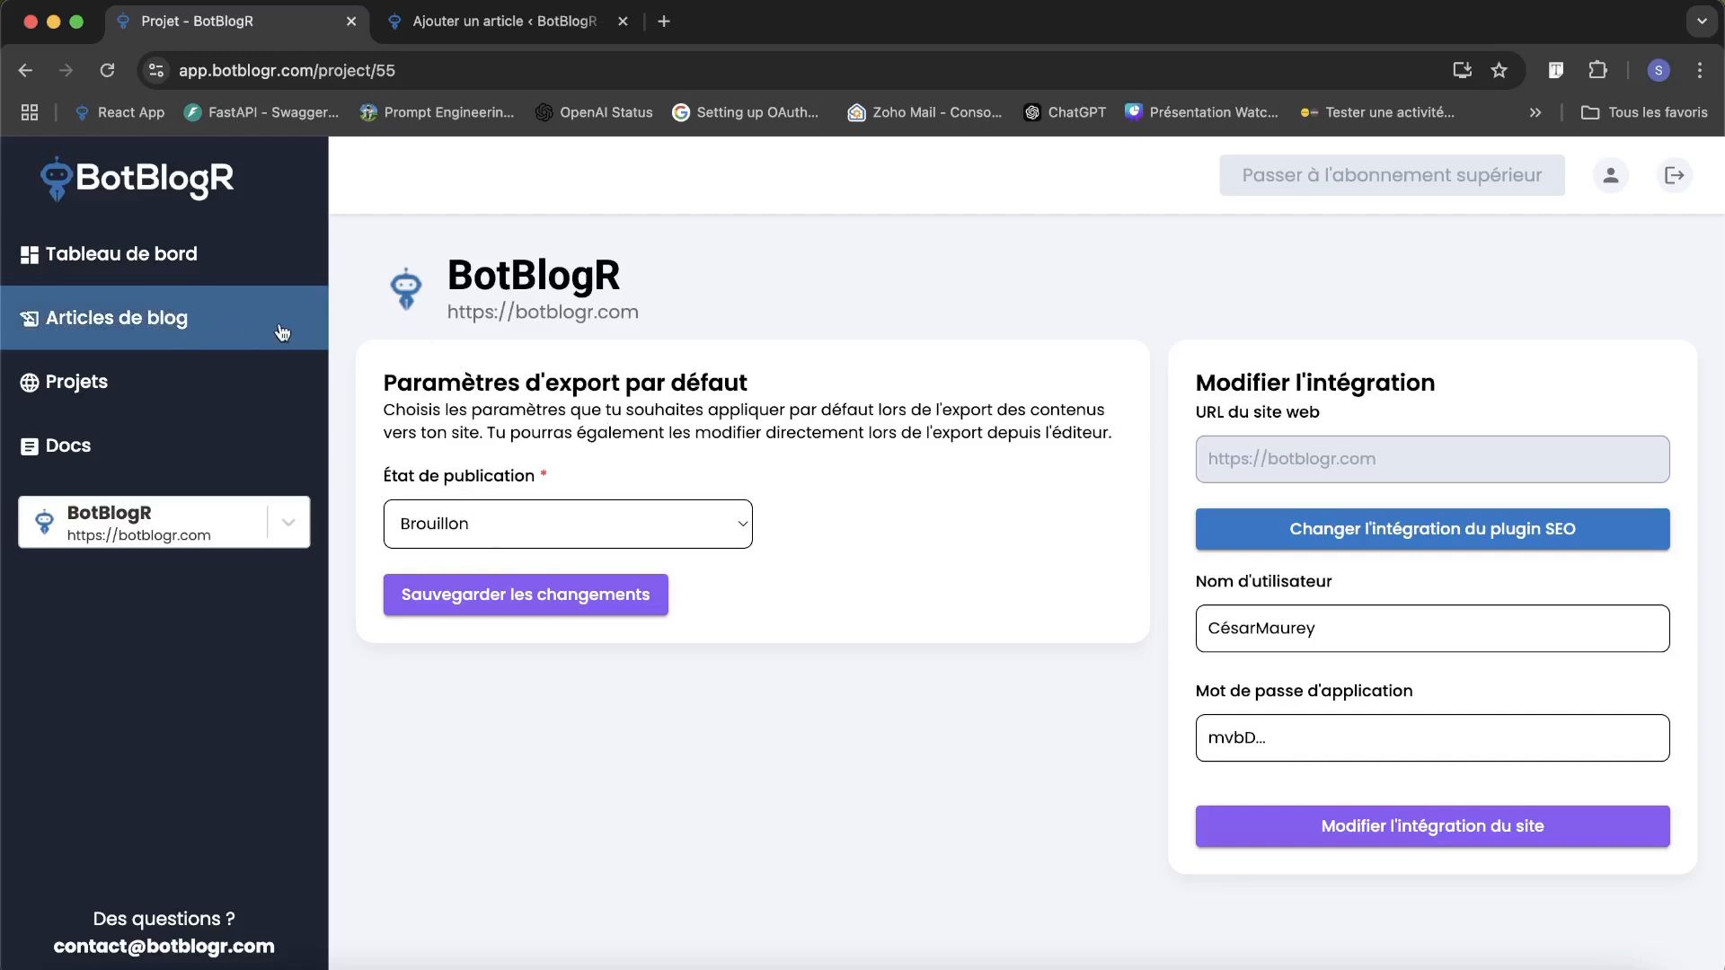
Switch to the WordPress admin, open the list of all articles, and return to the BotBlogR project page.
click(516, 29)
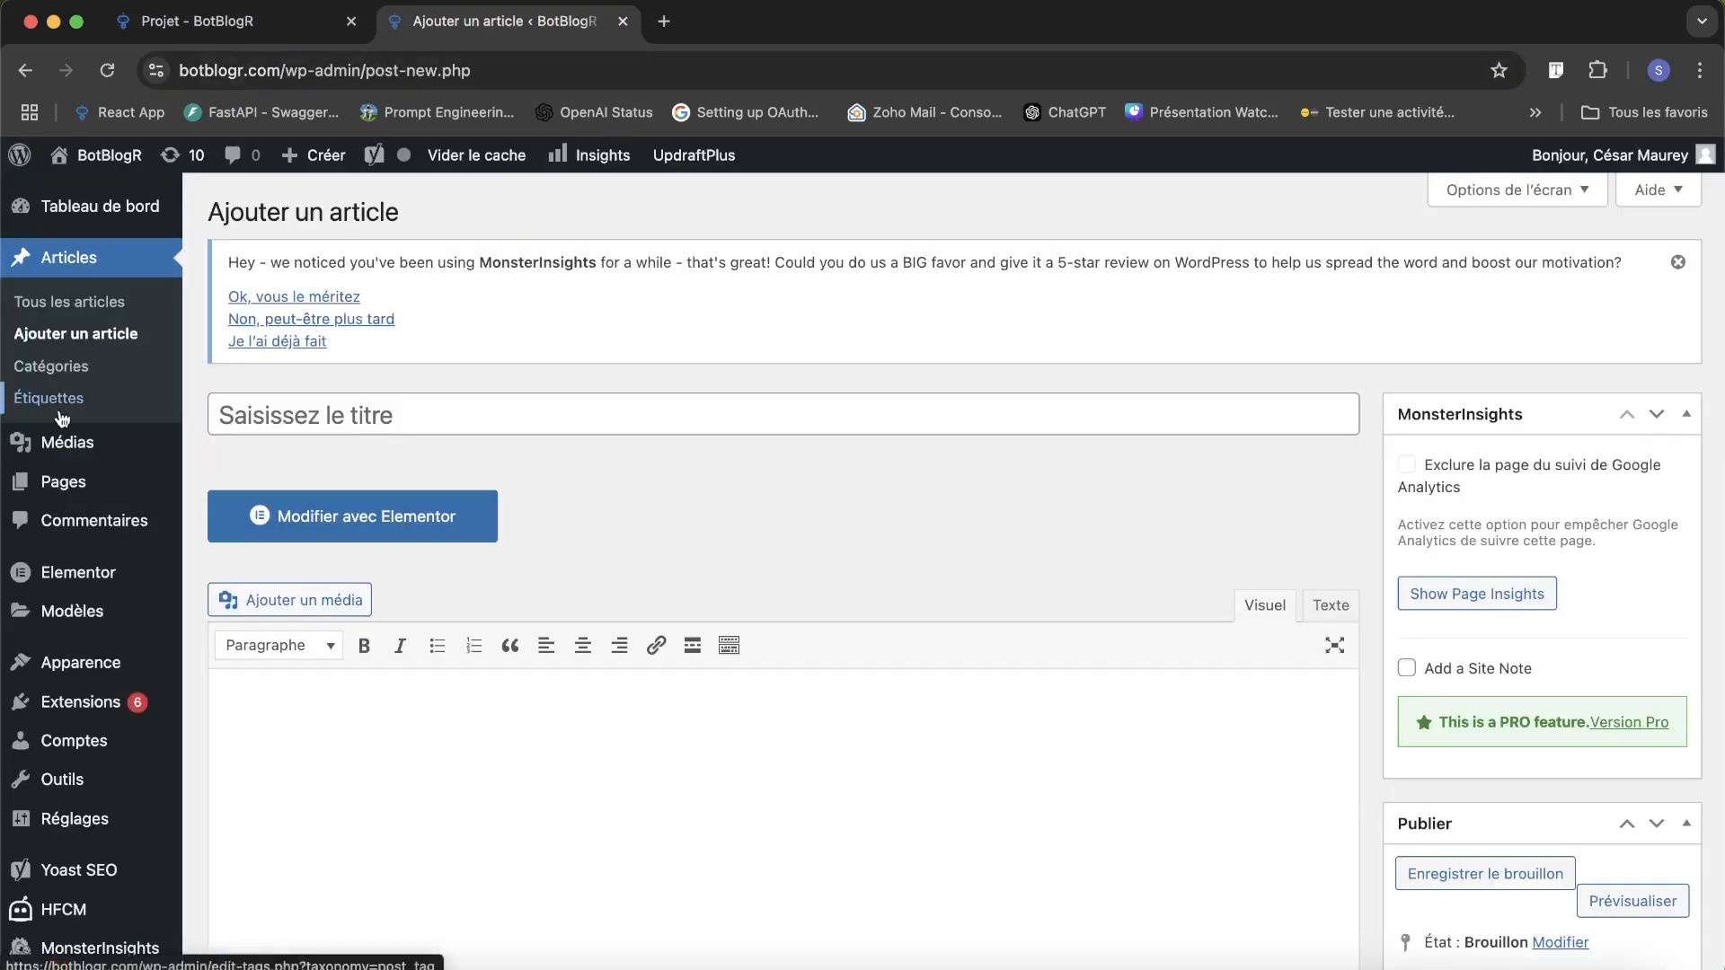
click(94, 303)
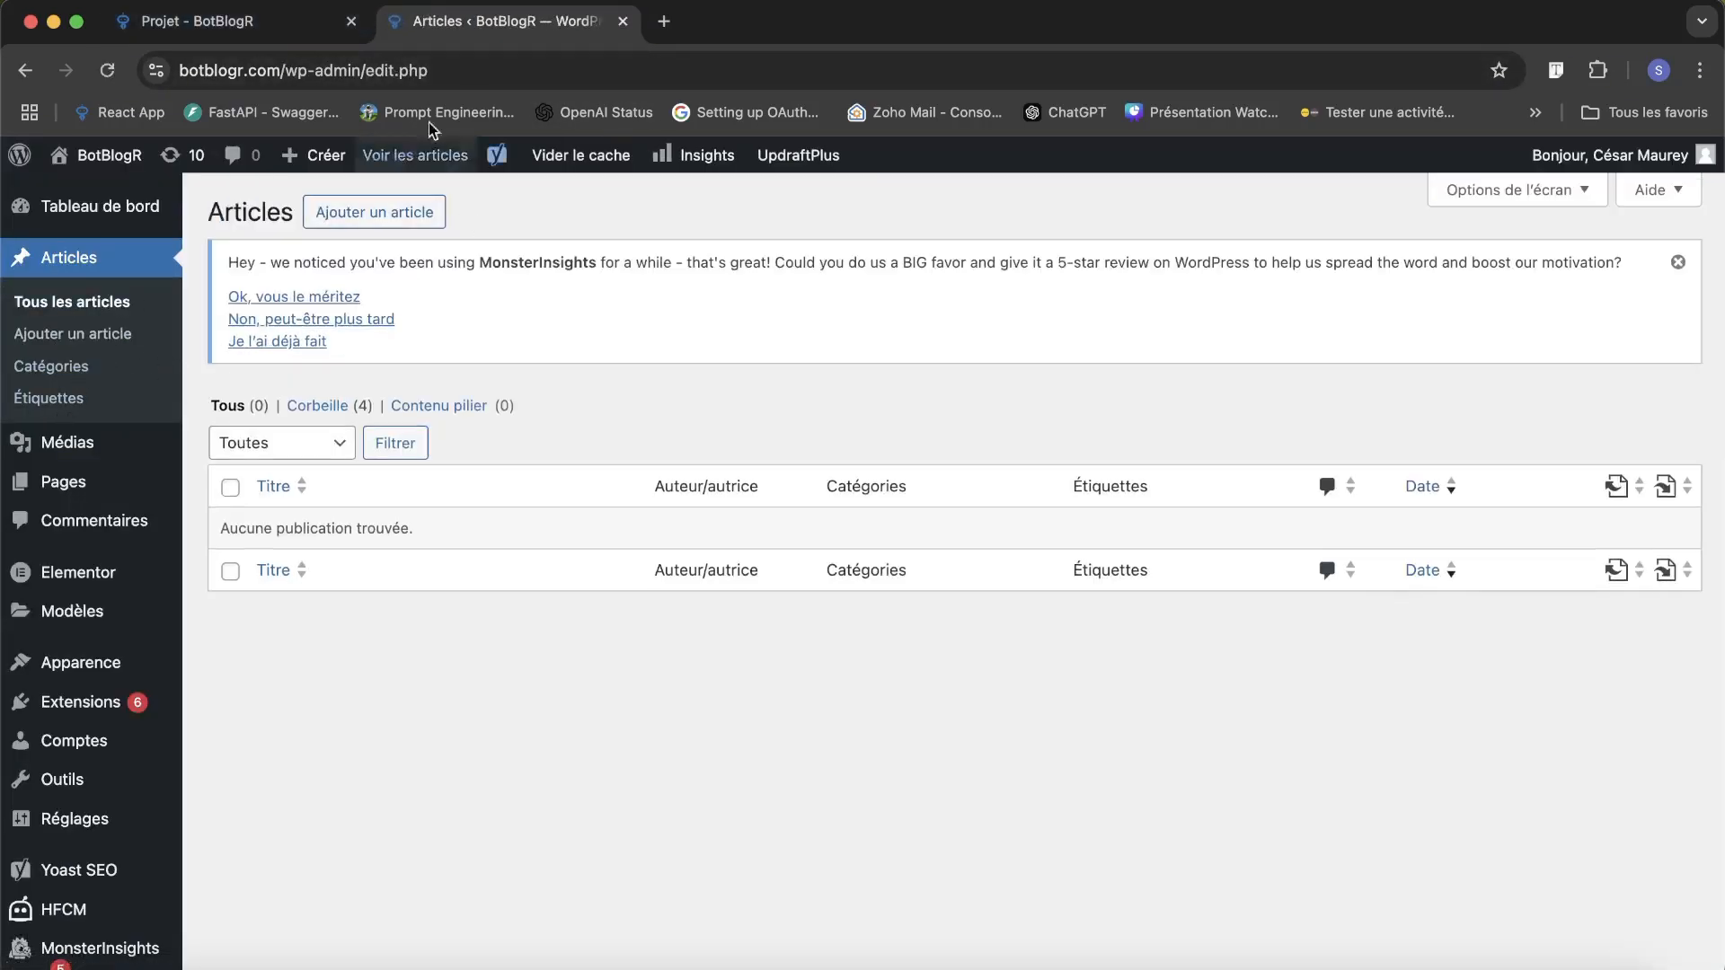
click(300, 32)
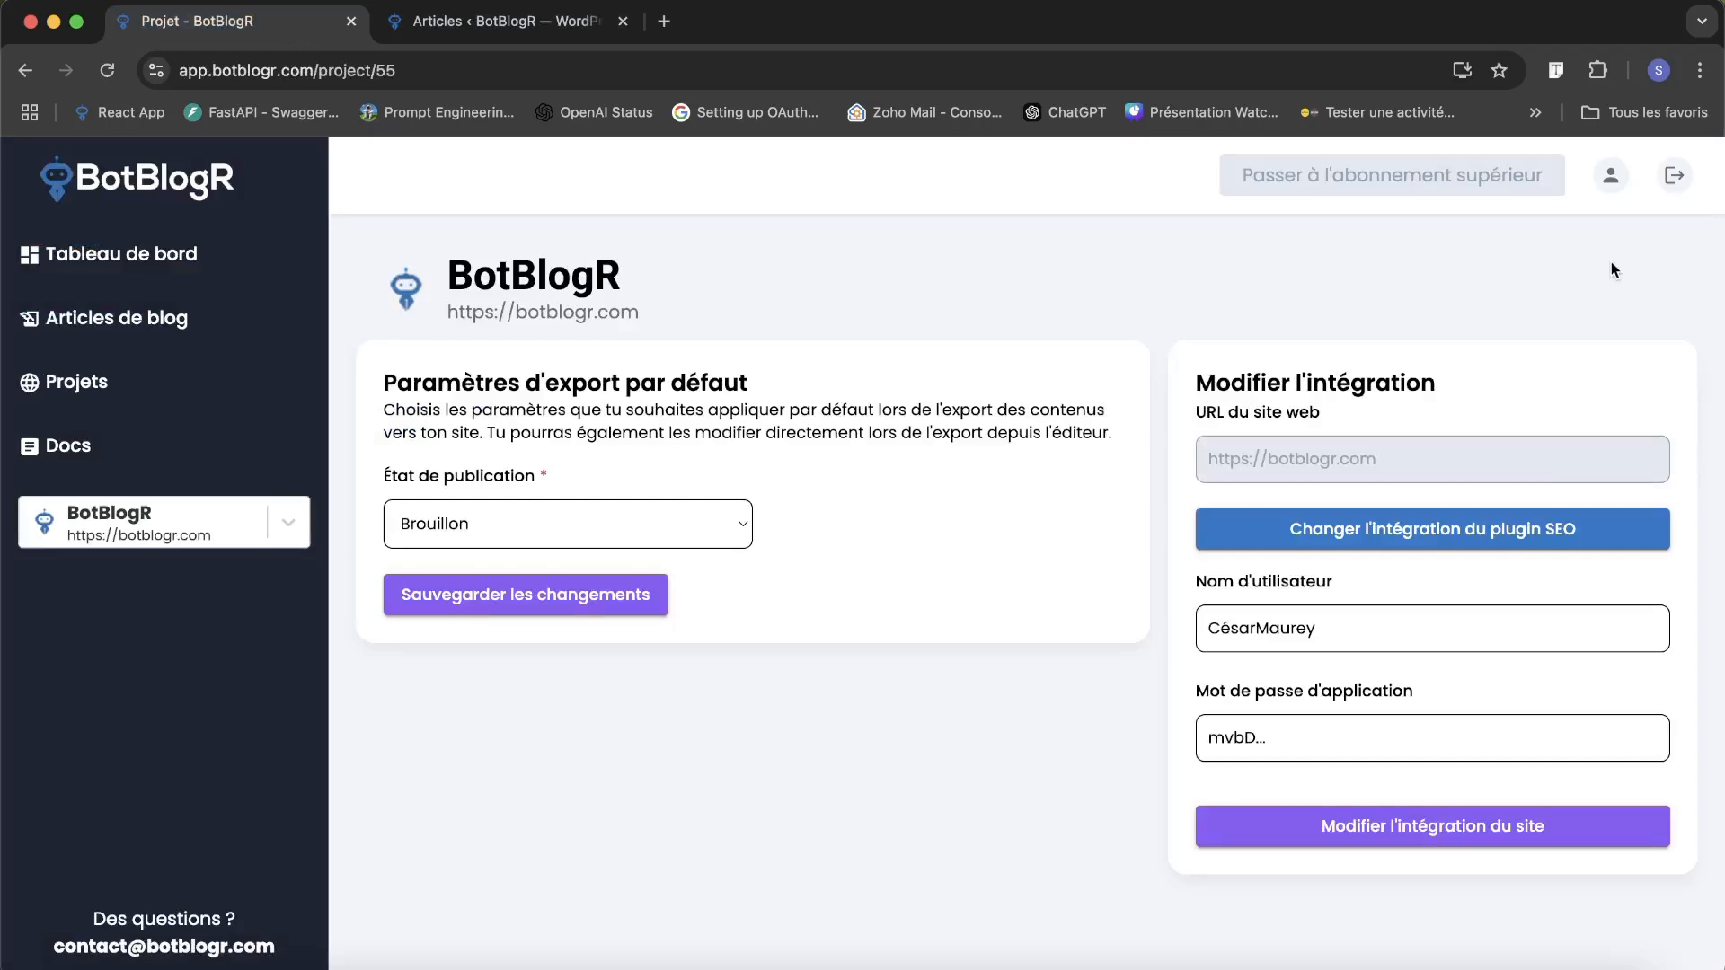
Open the account's generation variables and look over the writing style and company identity forms, ending on the writing style form.
click(1611, 175)
click(1388, 302)
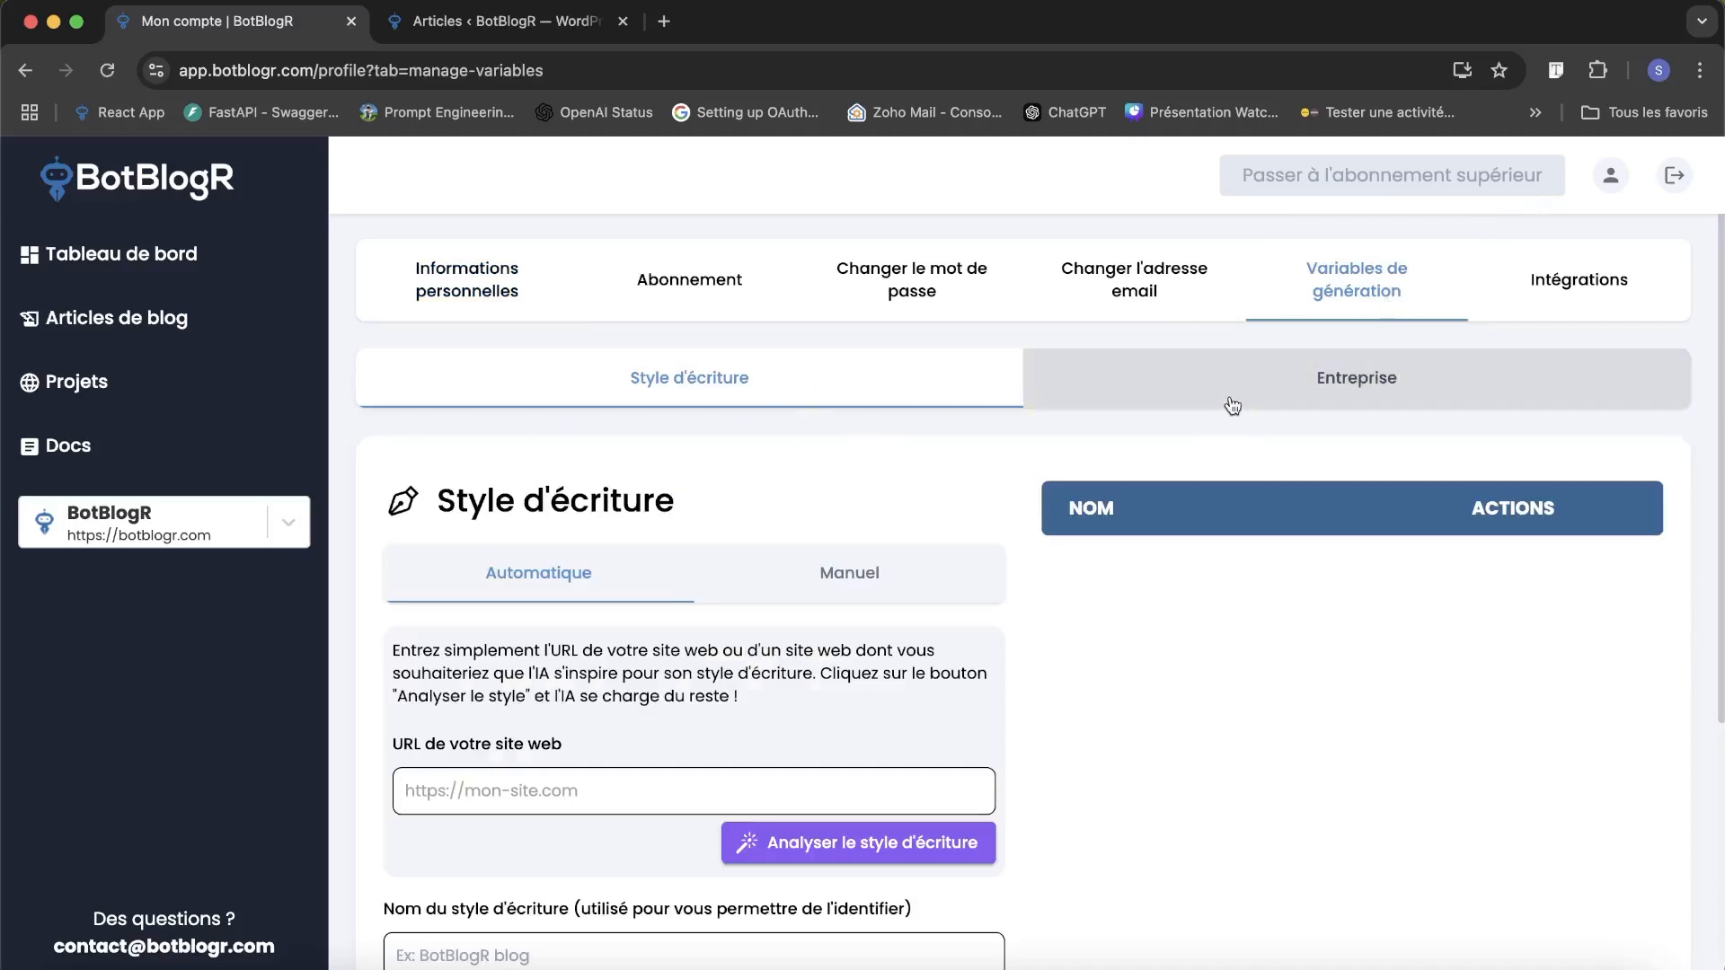
scroll(595, 482, down, 1)
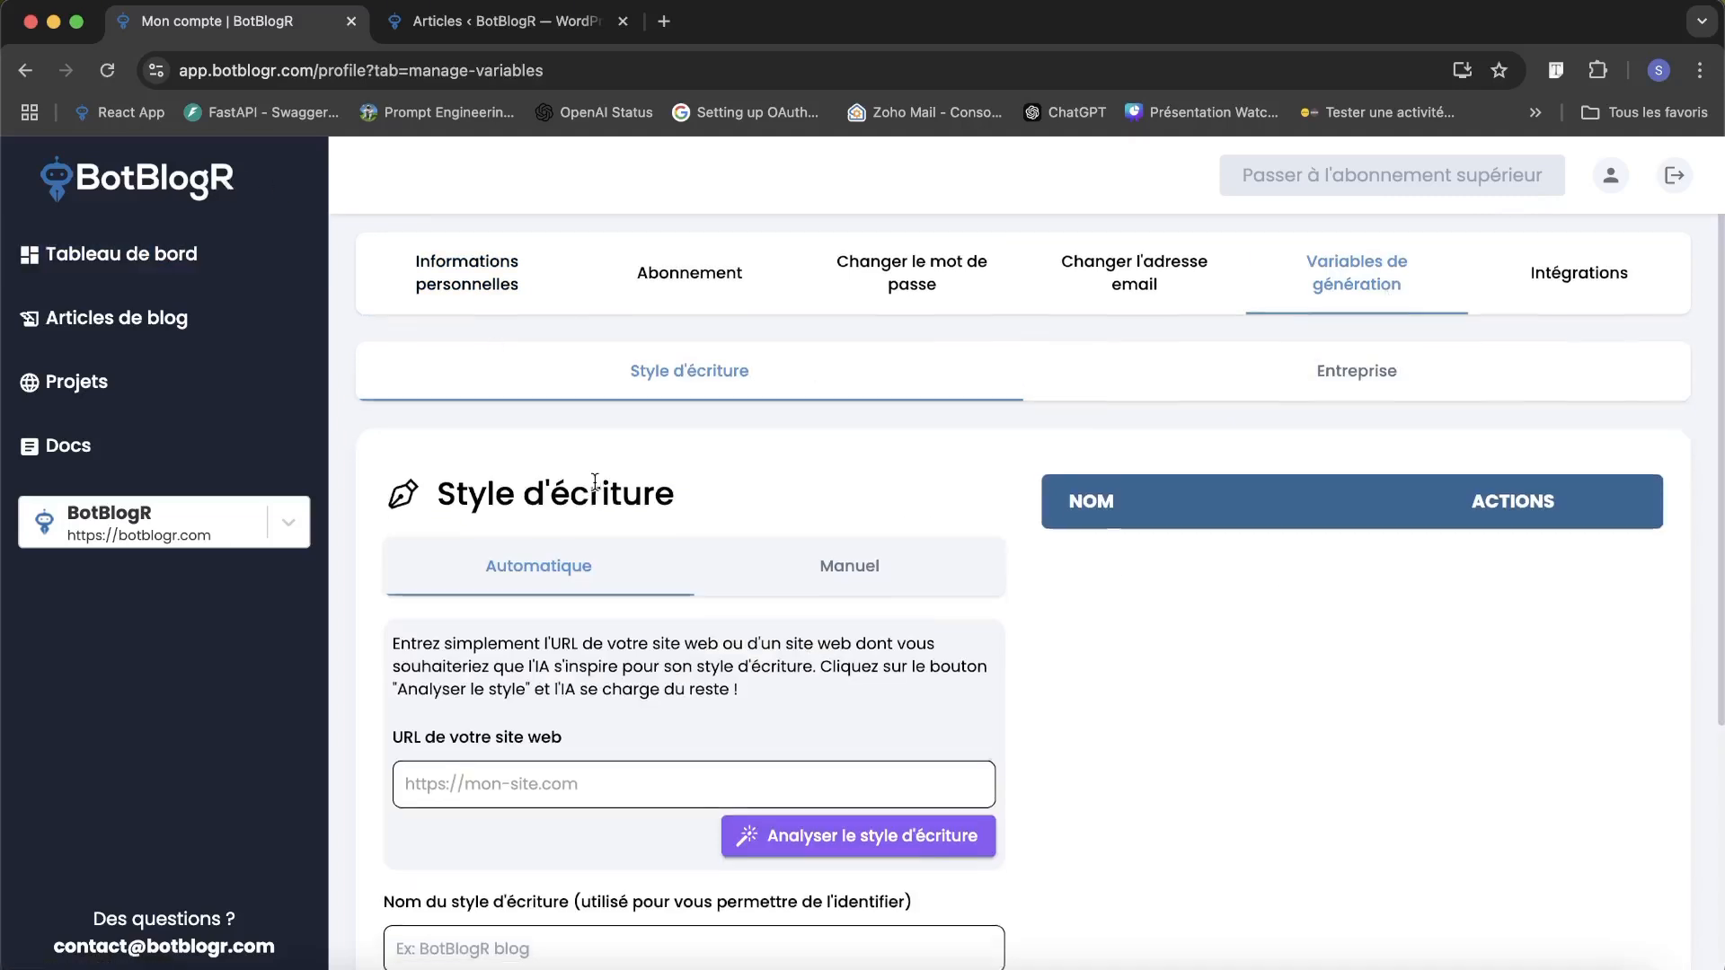
scroll(595, 482, down, 2)
click(560, 690)
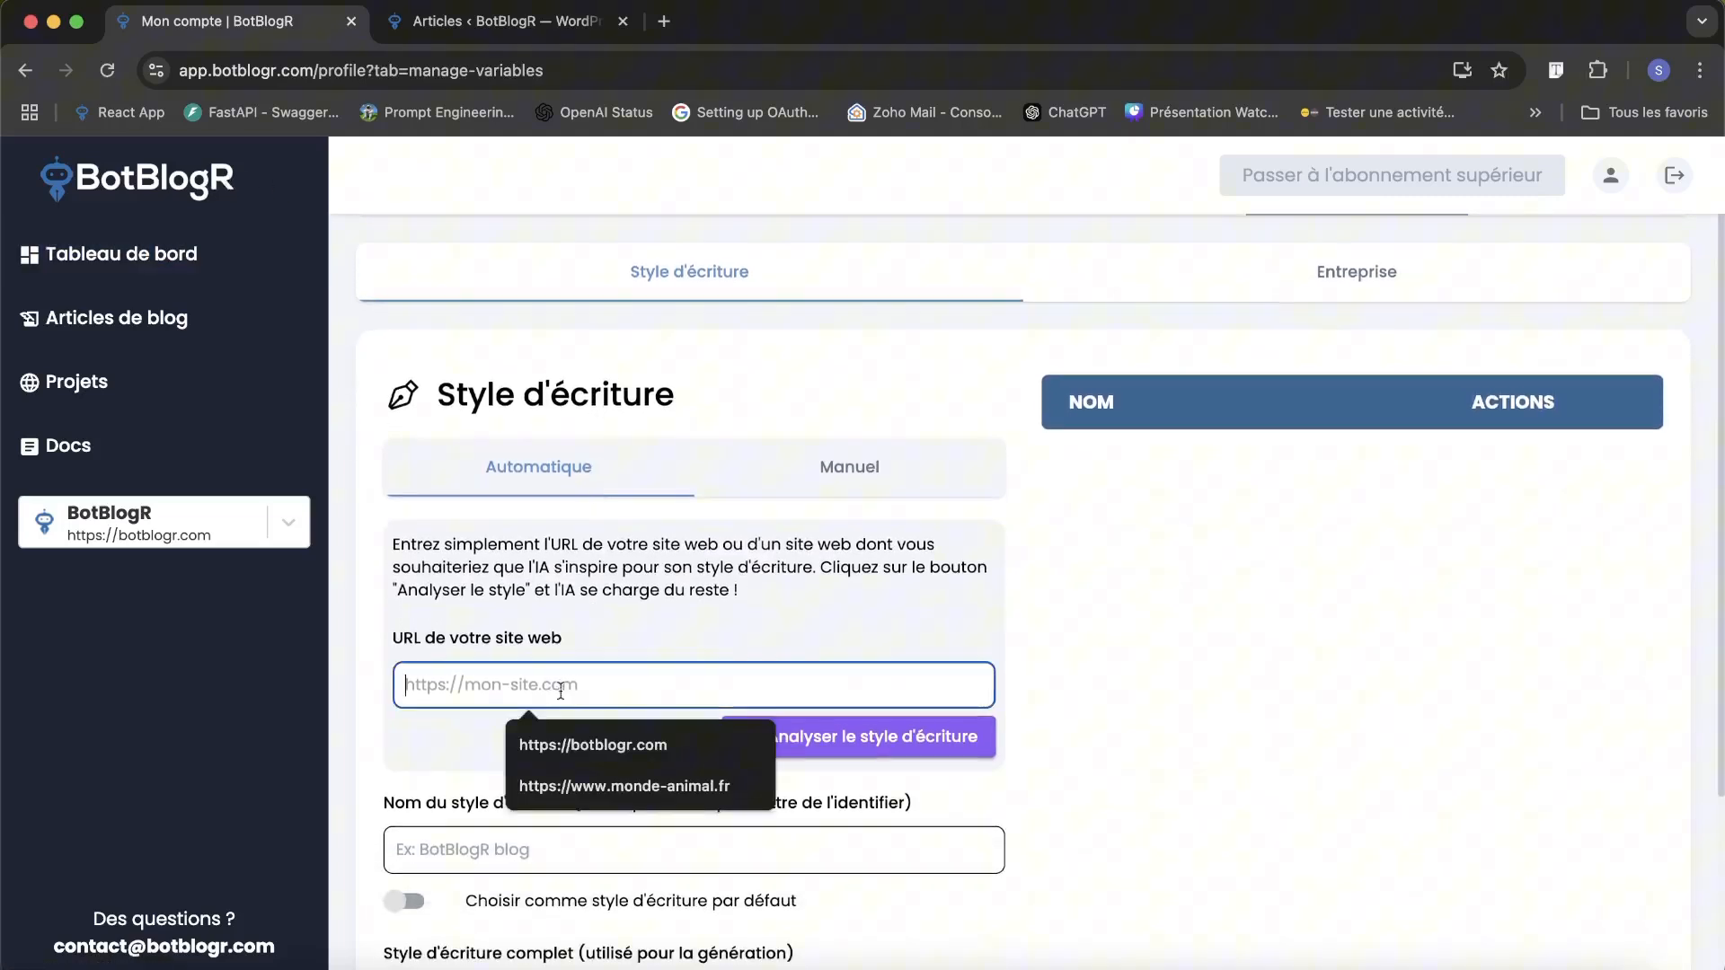
click(611, 622)
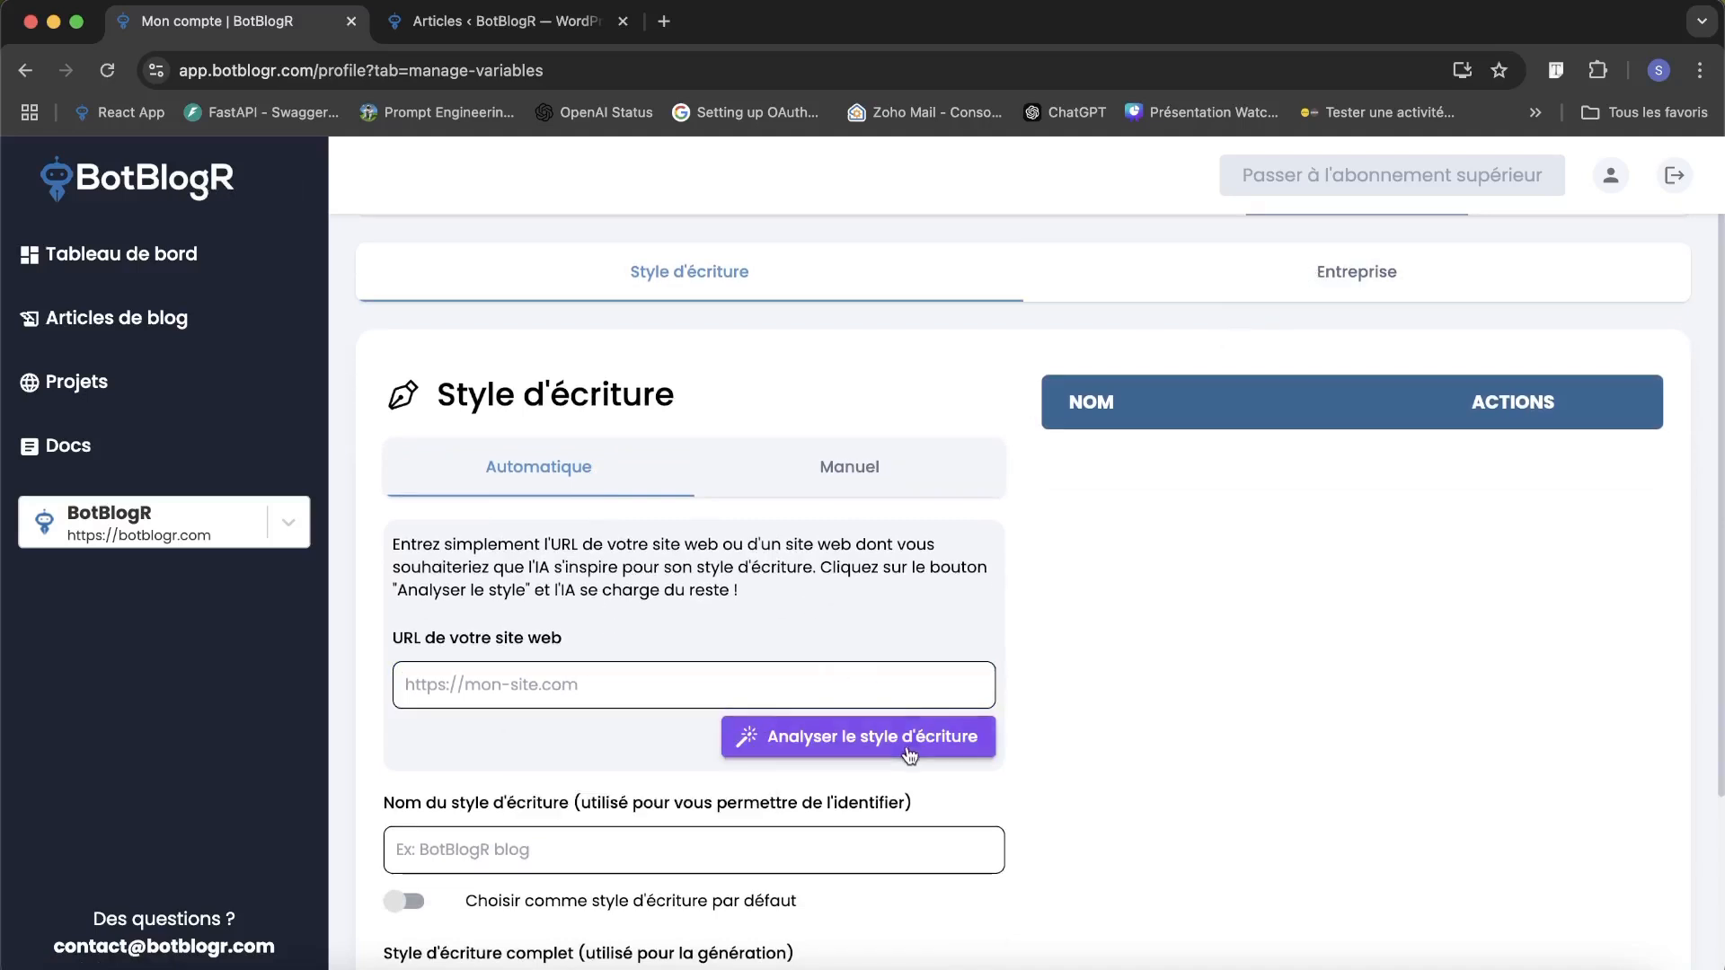
click(1285, 270)
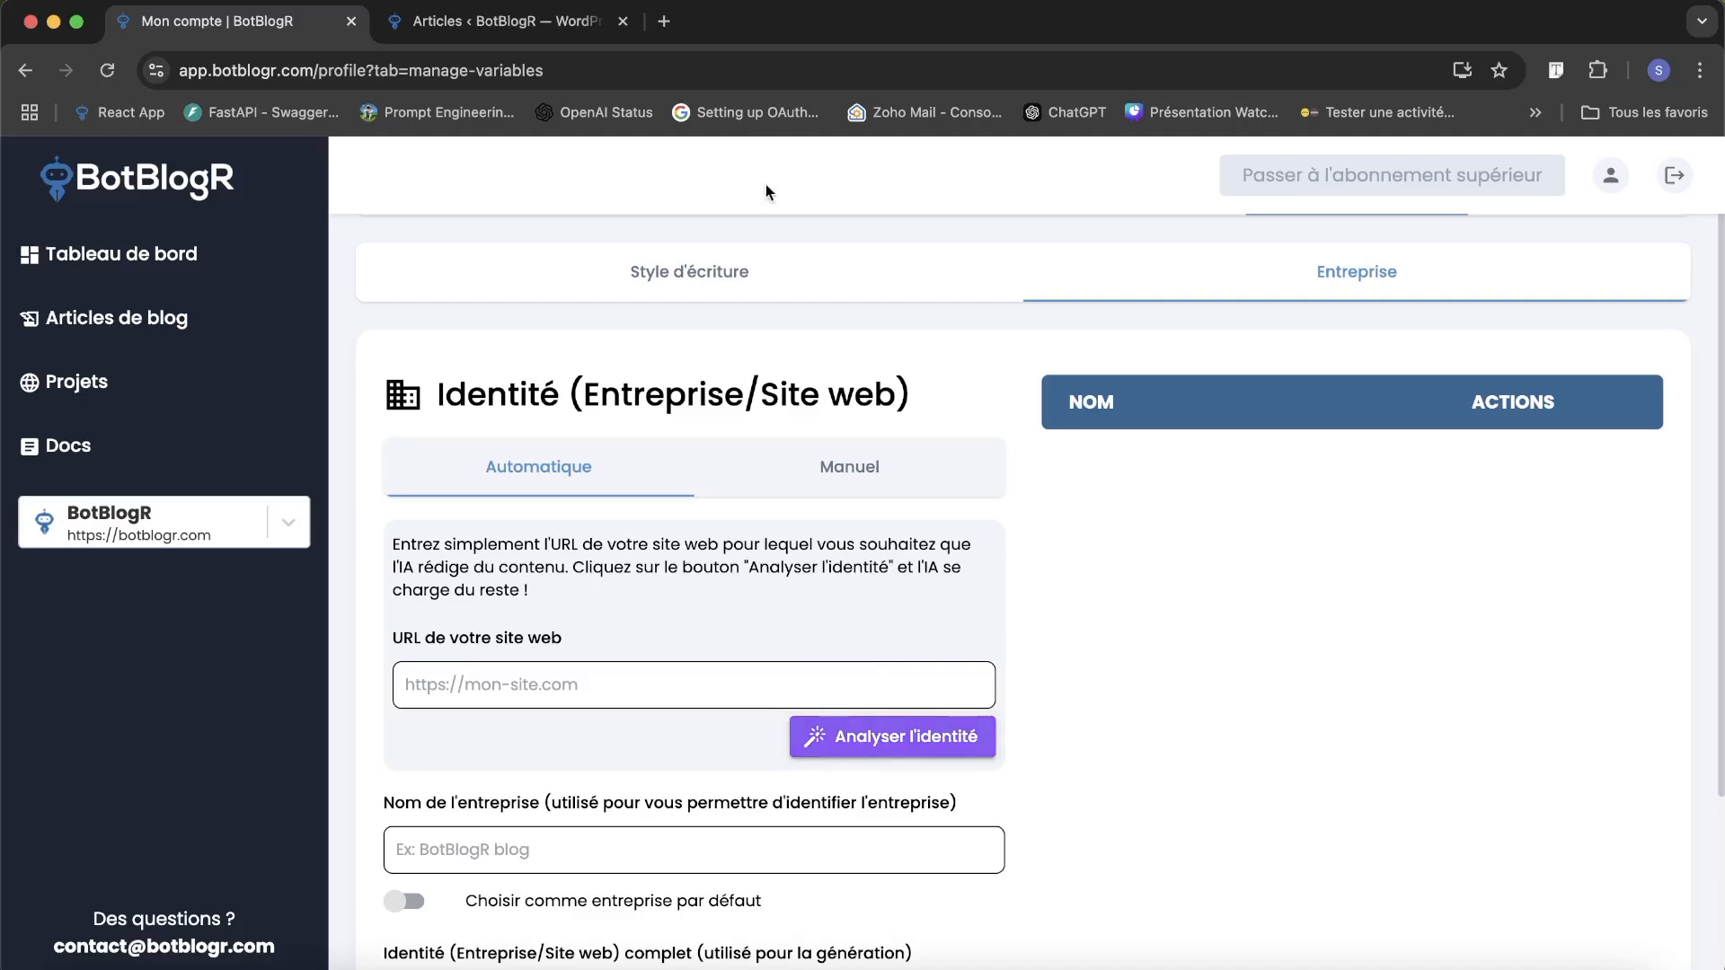
click(739, 255)
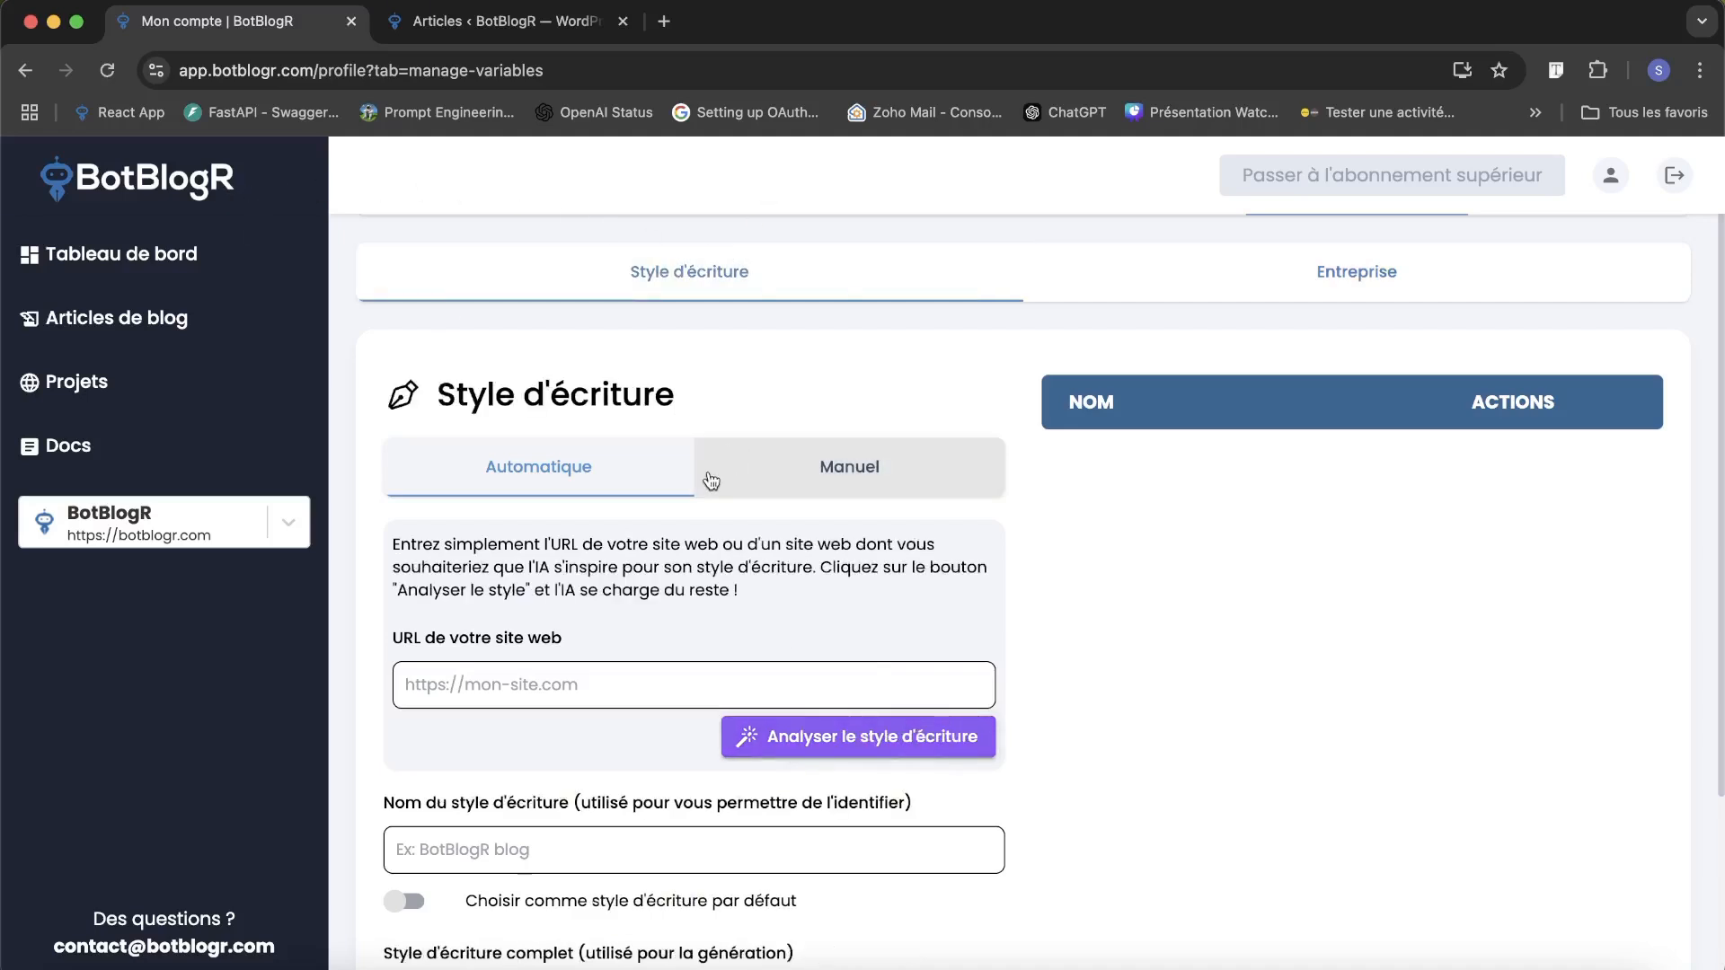
scroll(709, 521, down, 1)
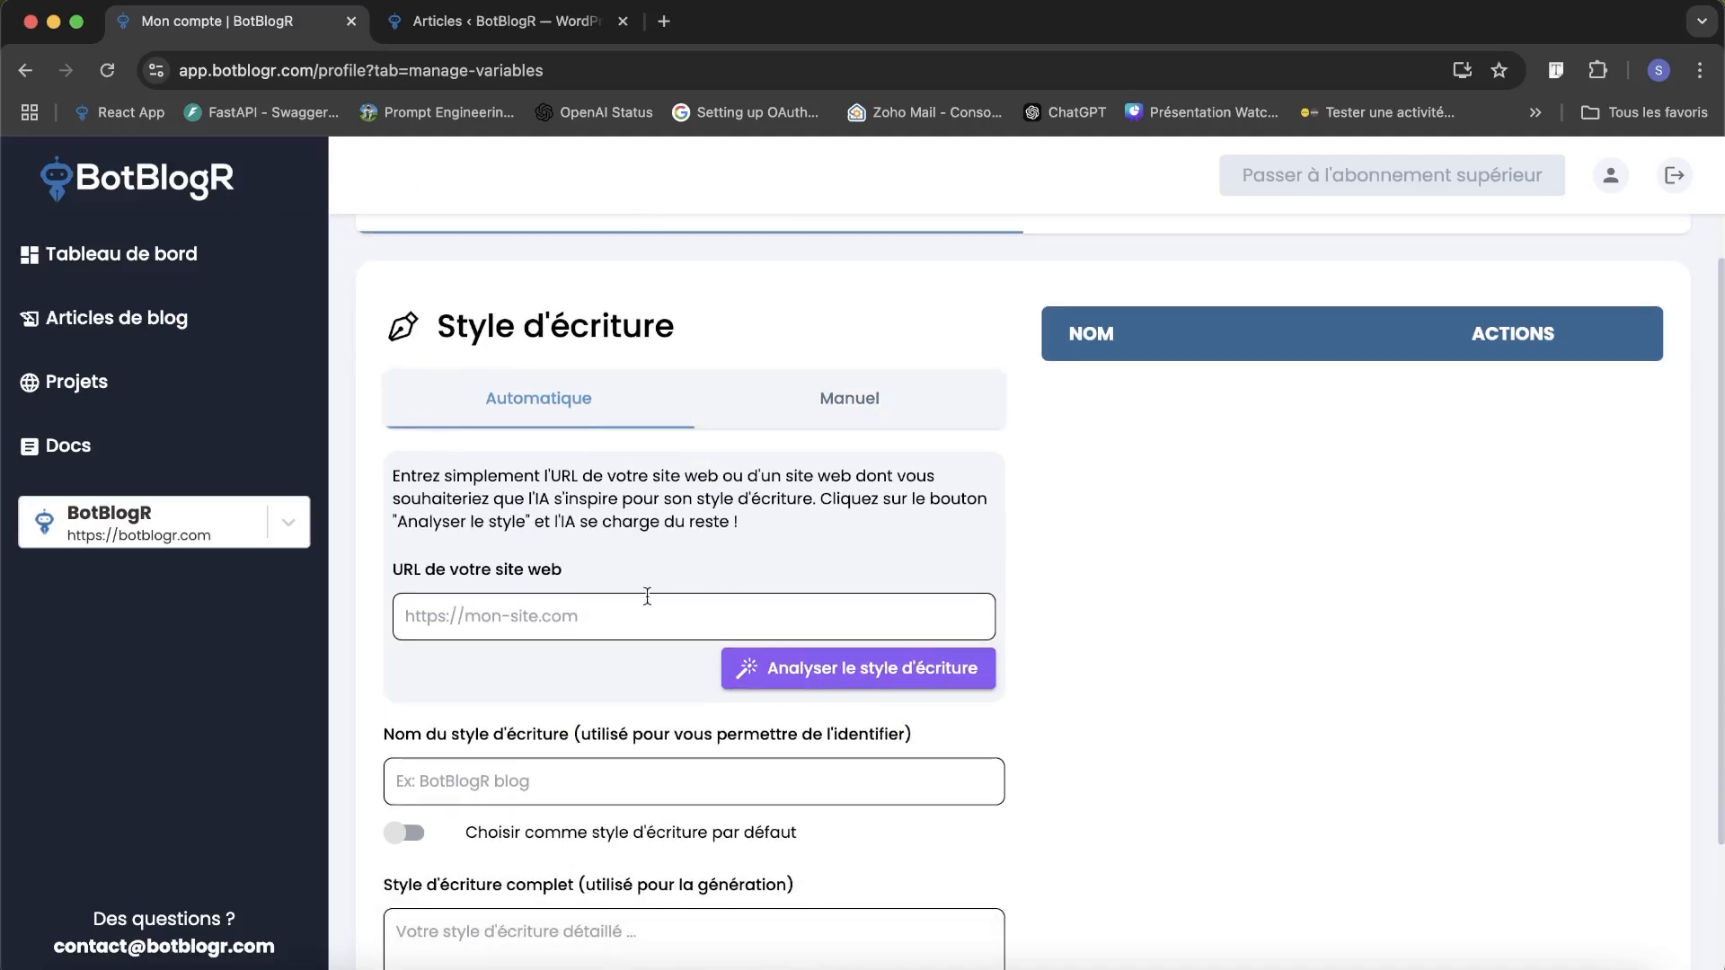
scroll(646, 605, down, 1)
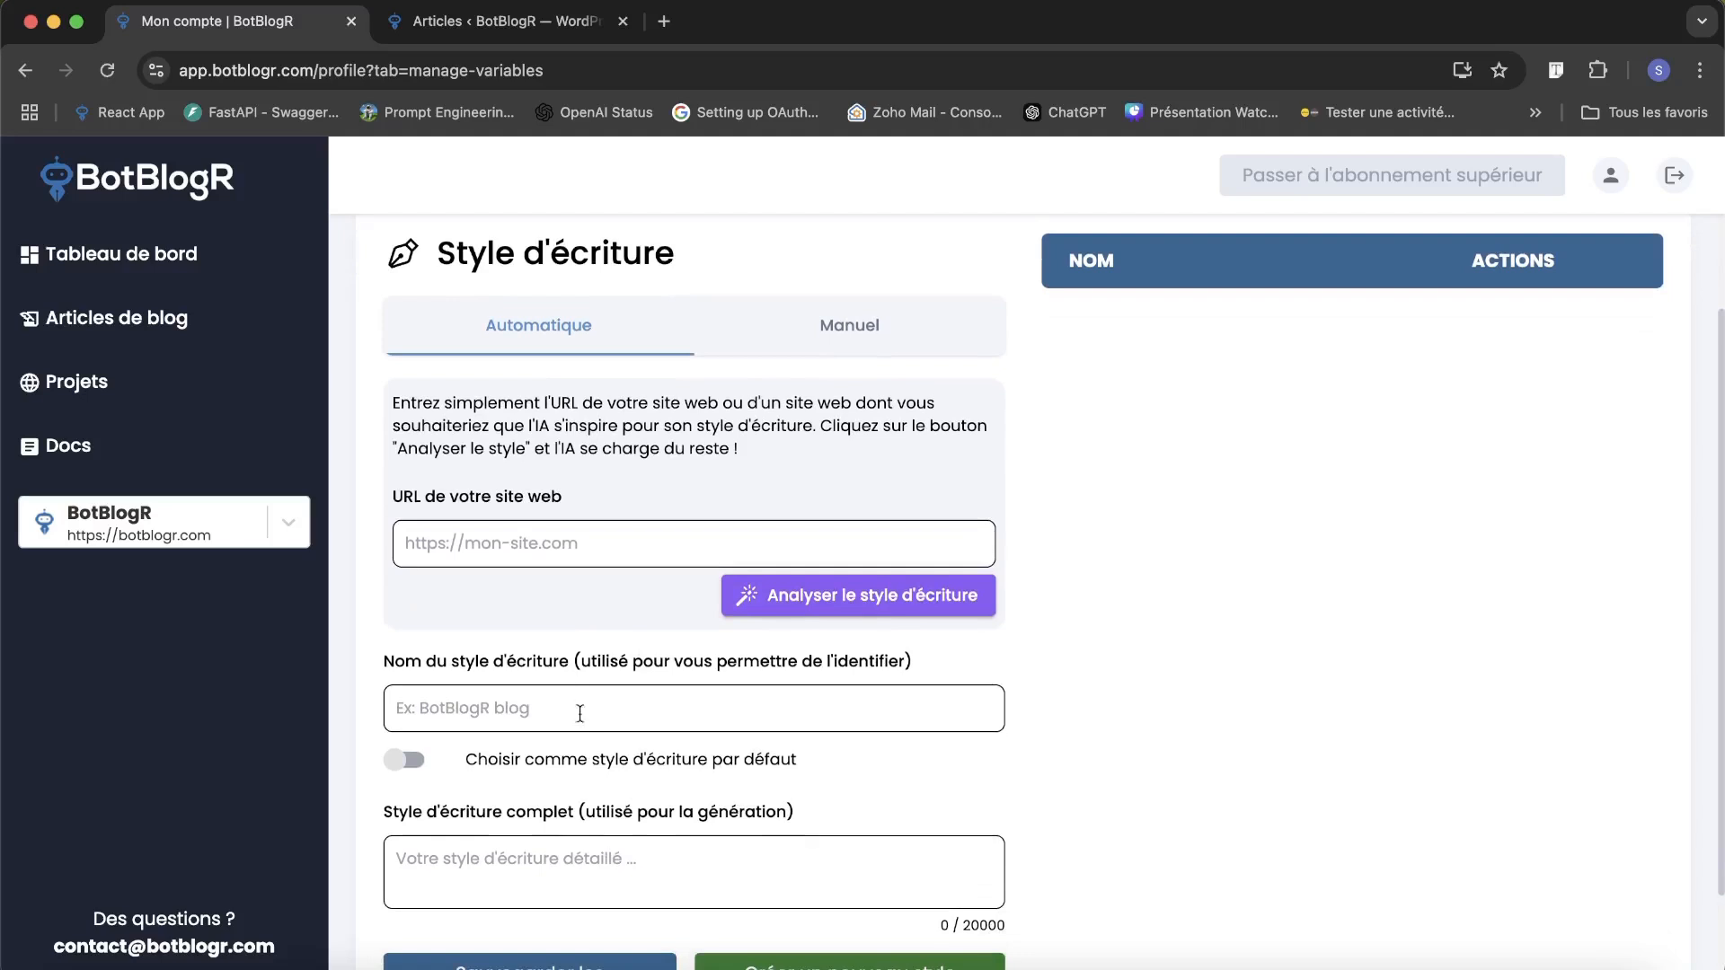
scroll(1033, 381, up, 3)
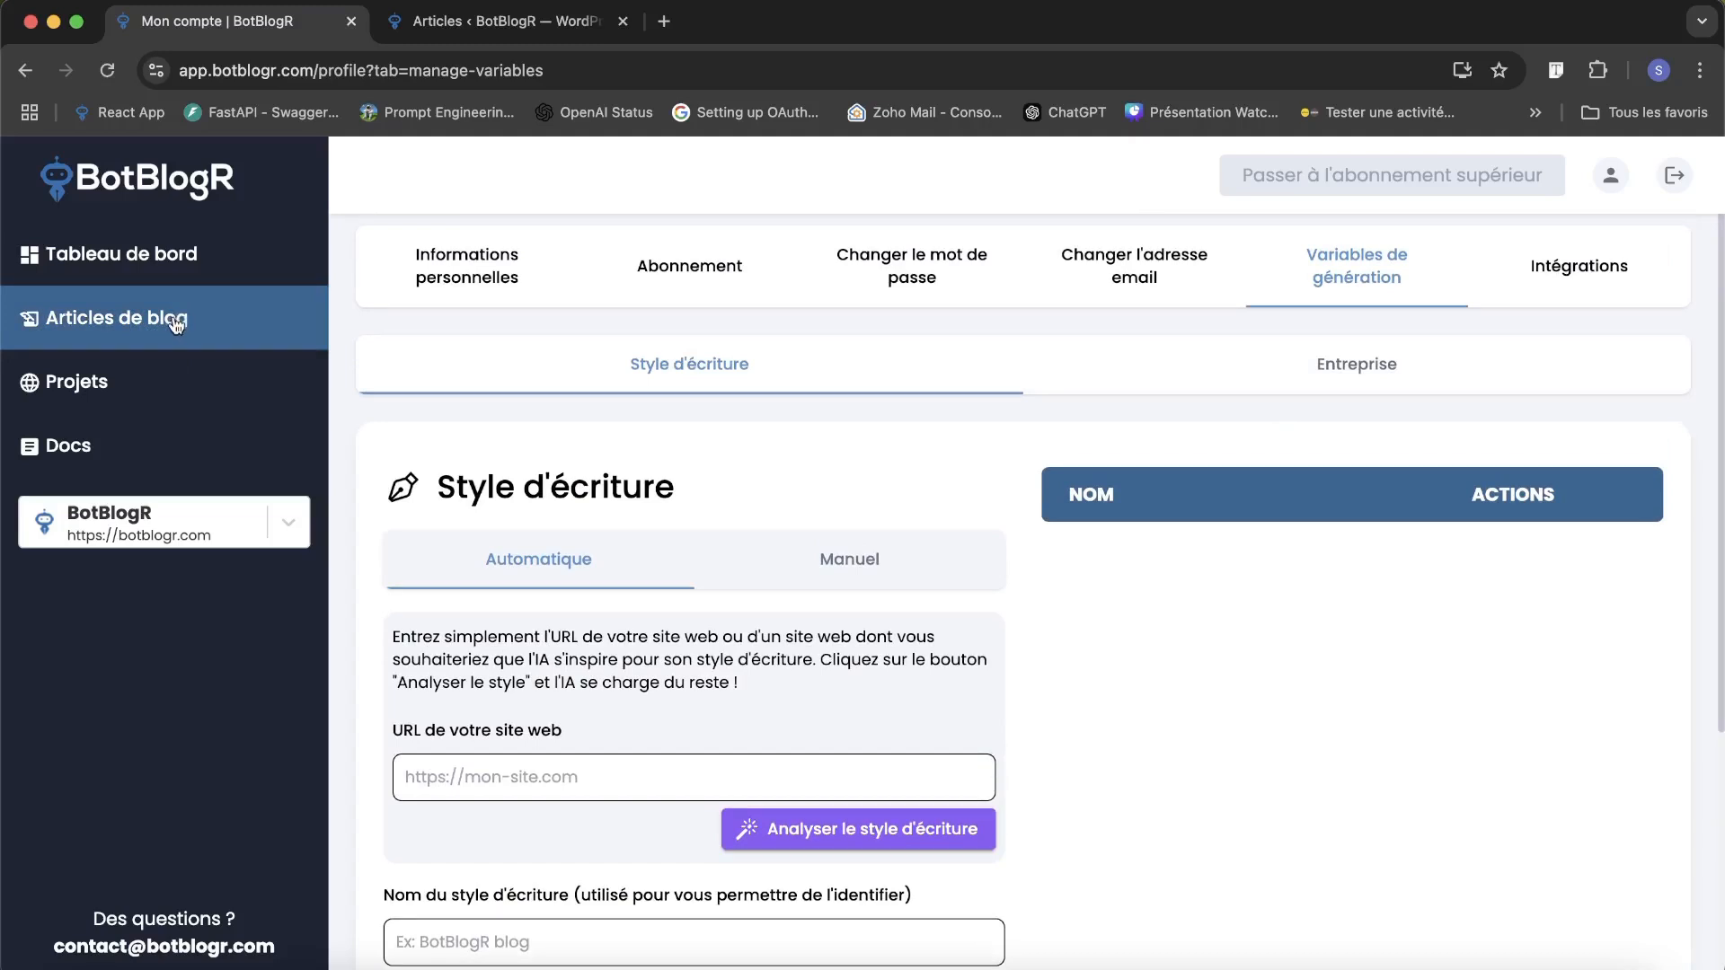
scroll(593, 440, down, 1)
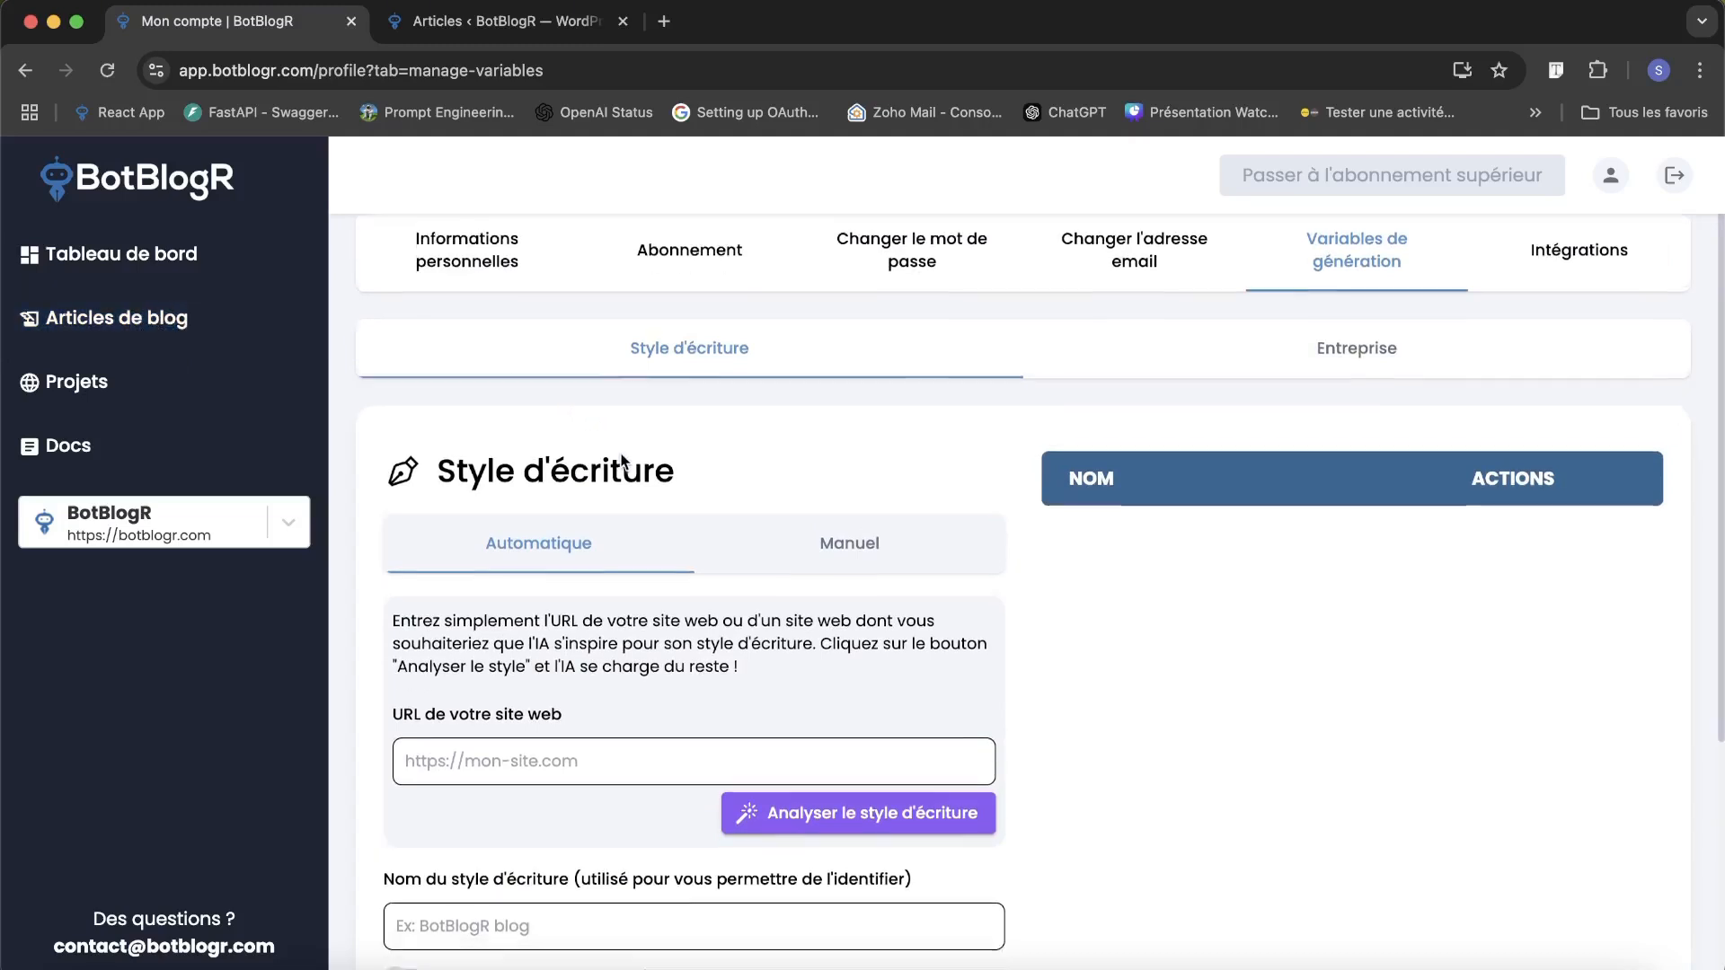
scroll(596, 600, down, 2)
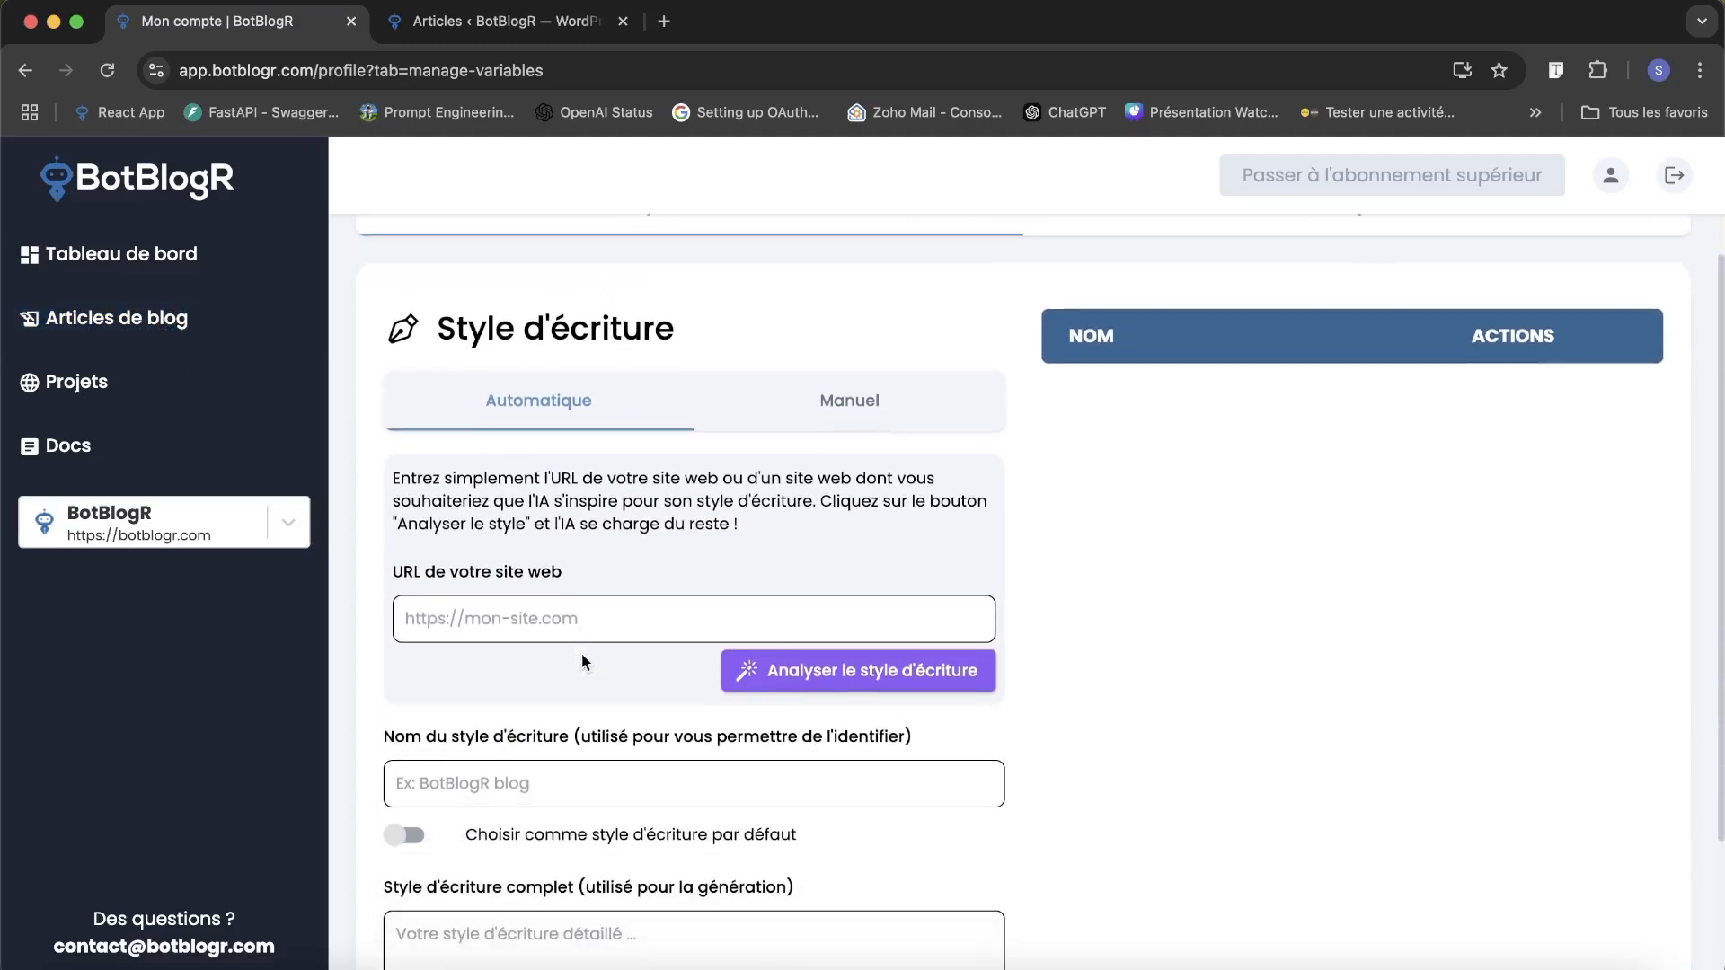
click(575, 634)
click(590, 674)
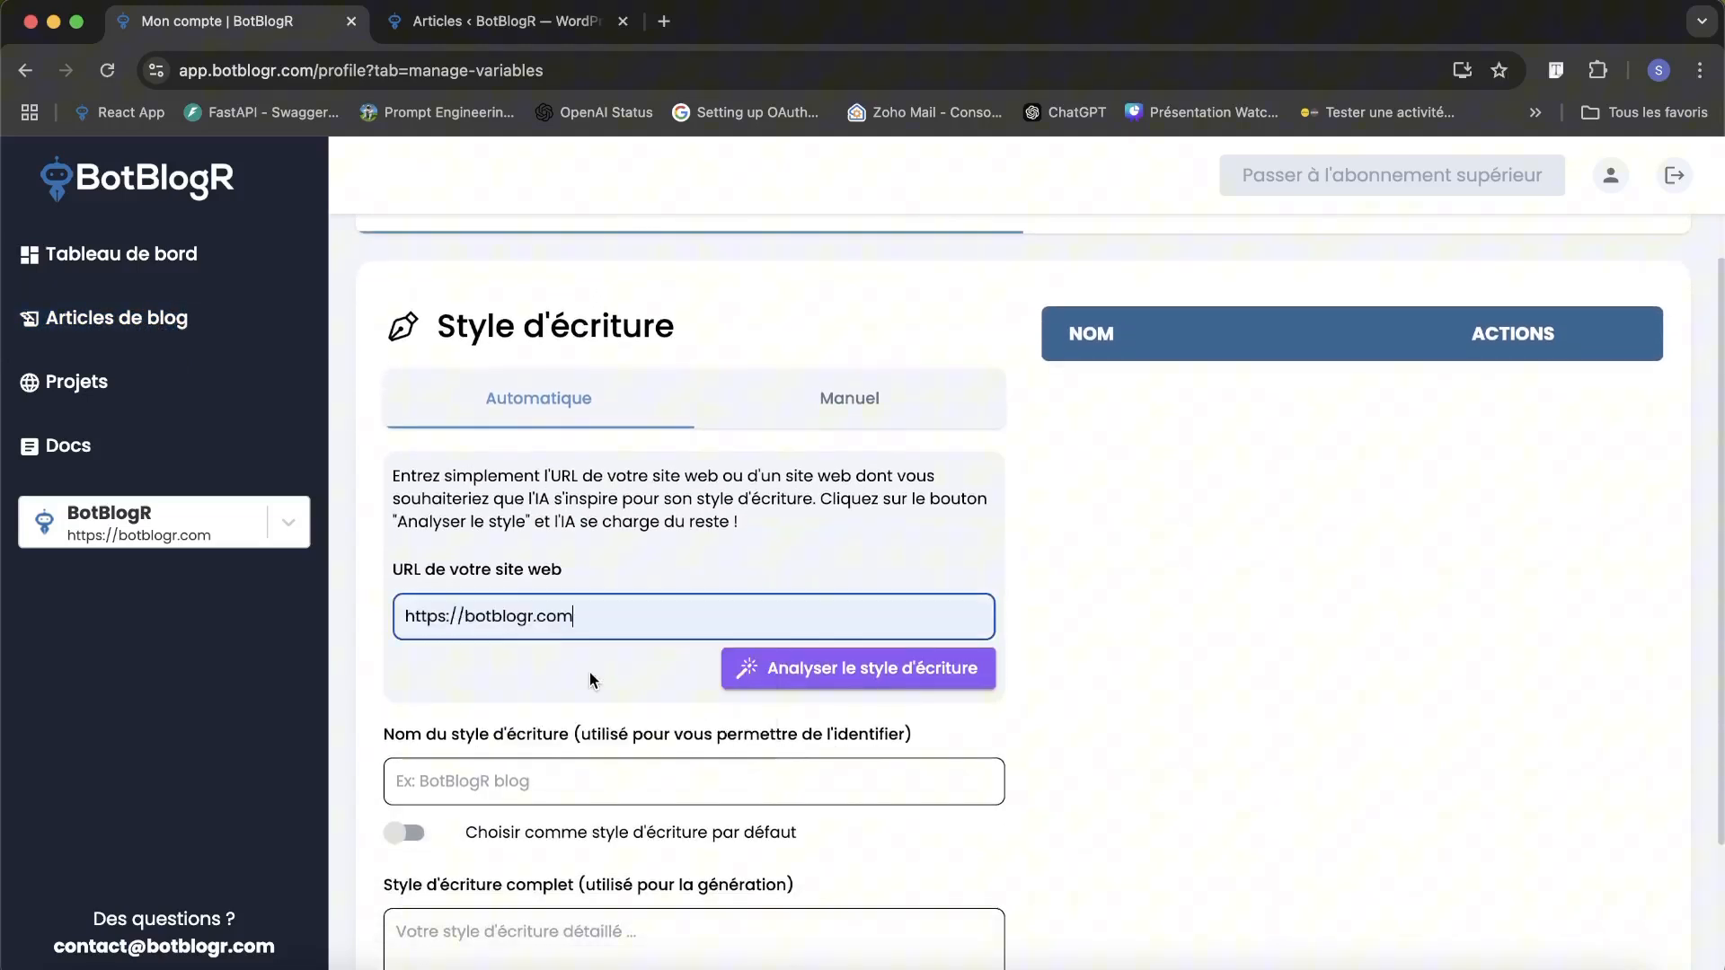
click(813, 676)
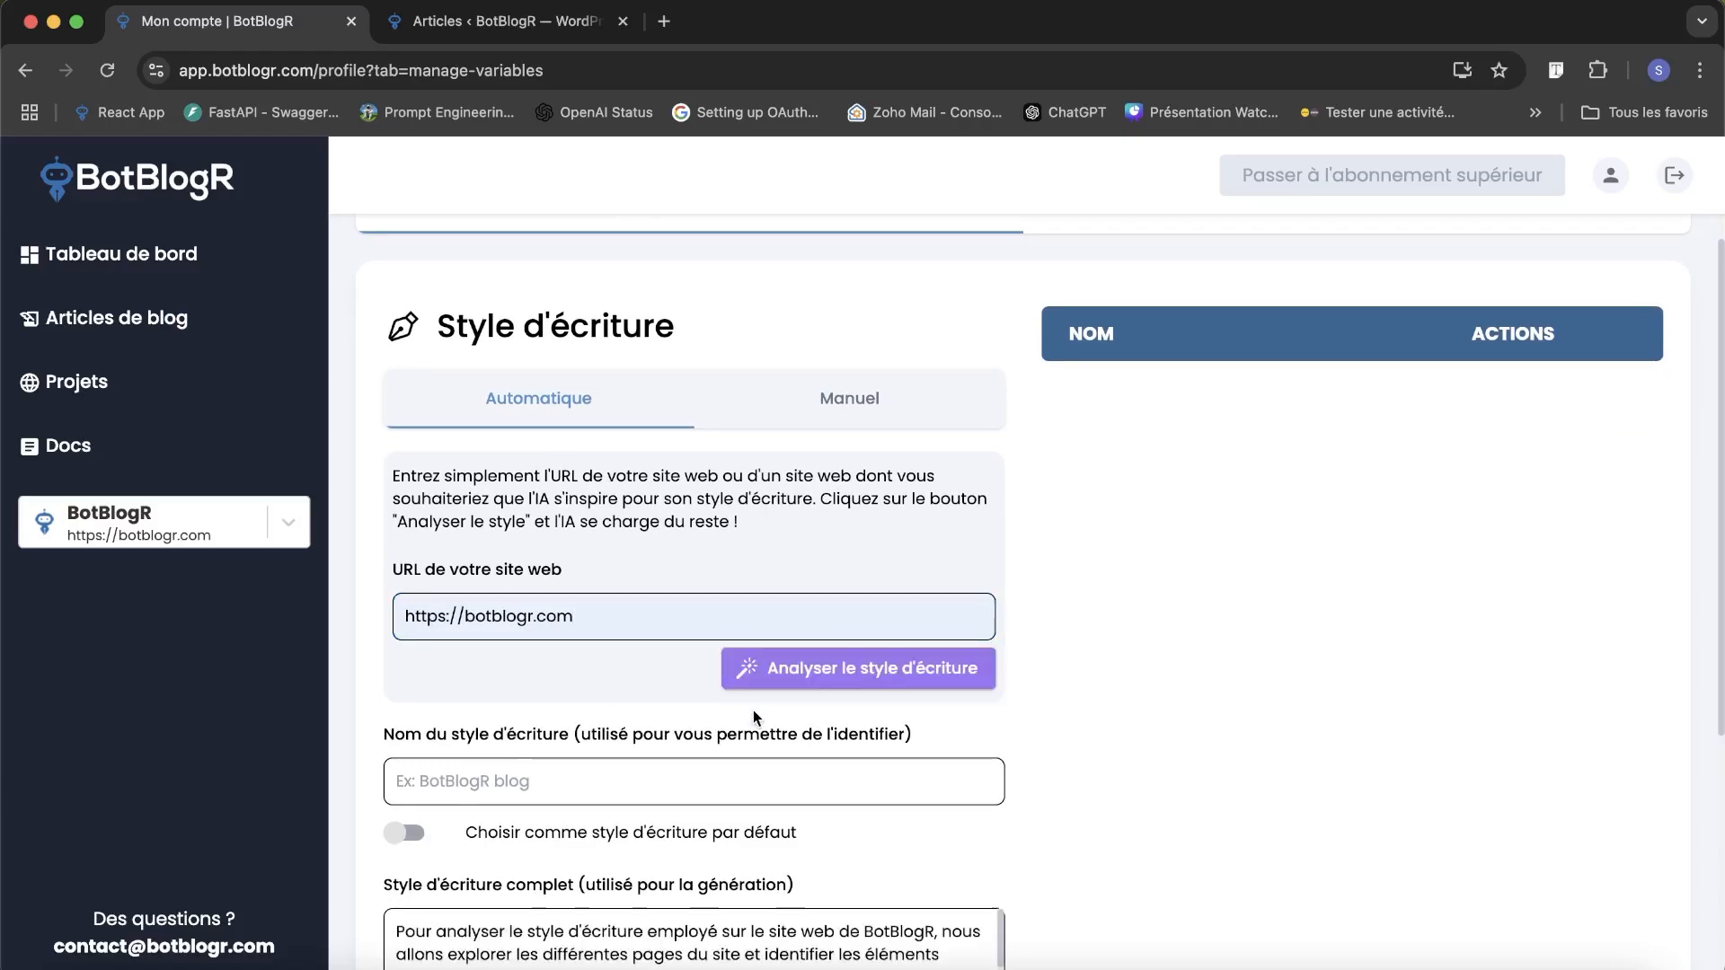
Save the analysed writing style under the name BotBlogR as the default writing style.
scroll(755, 717, down, 3)
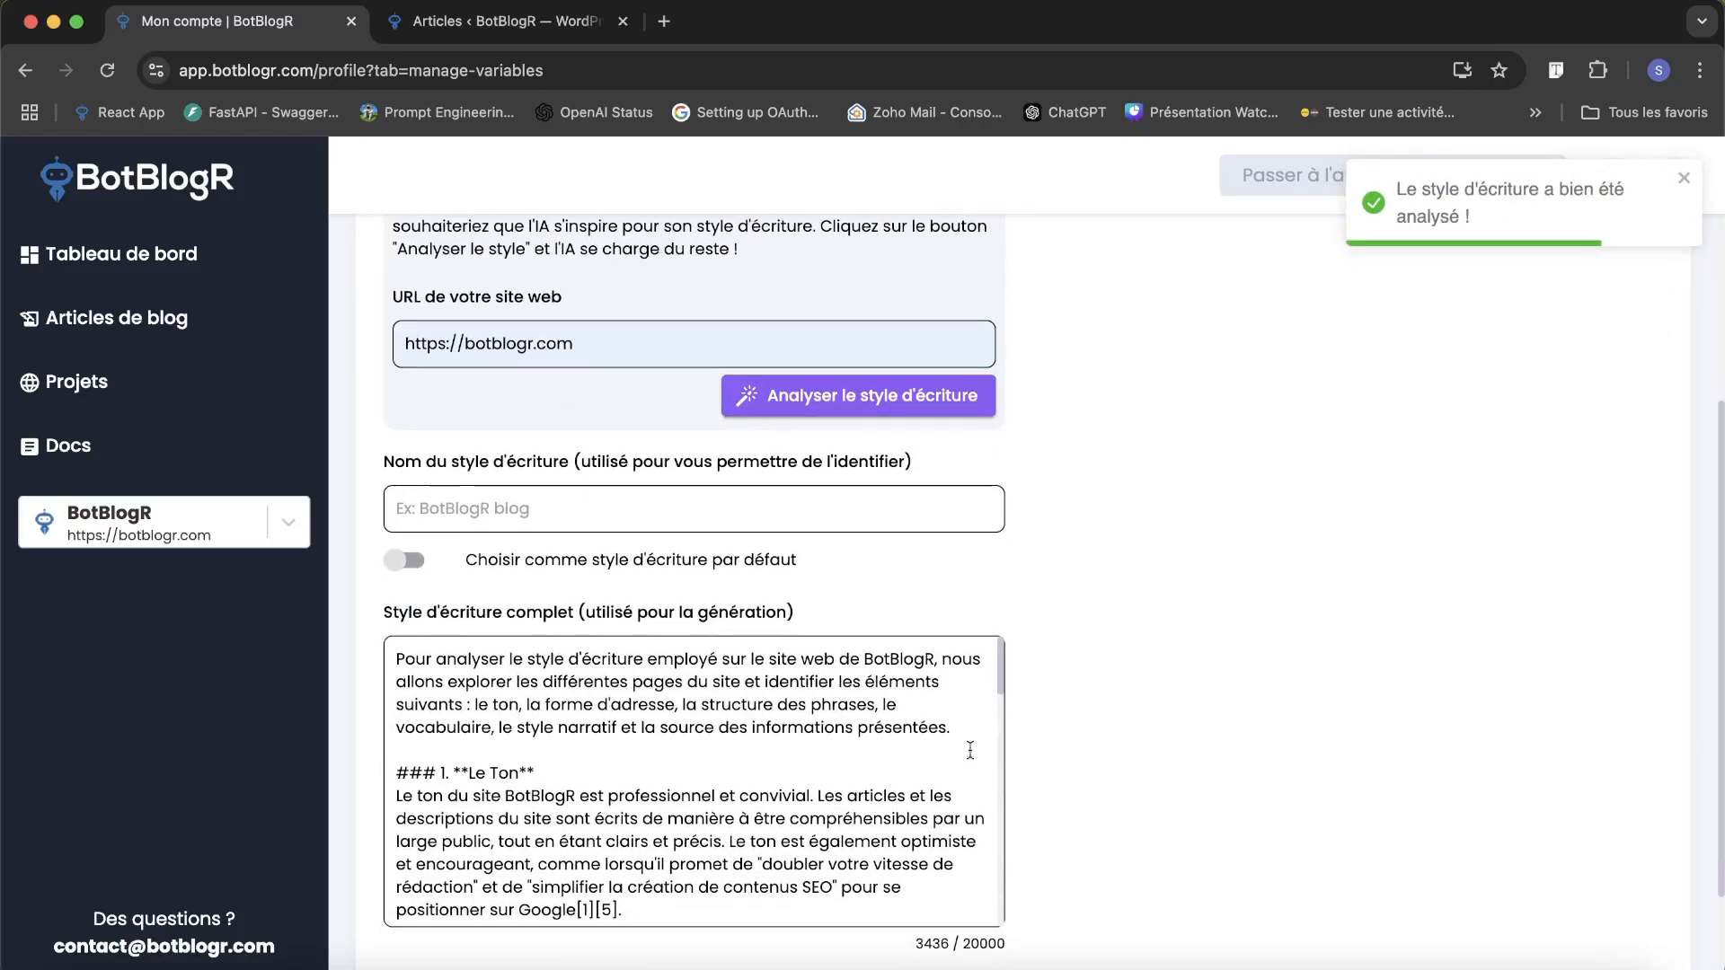
scroll(851, 813, down, 10)
scroll(851, 813, up, 10)
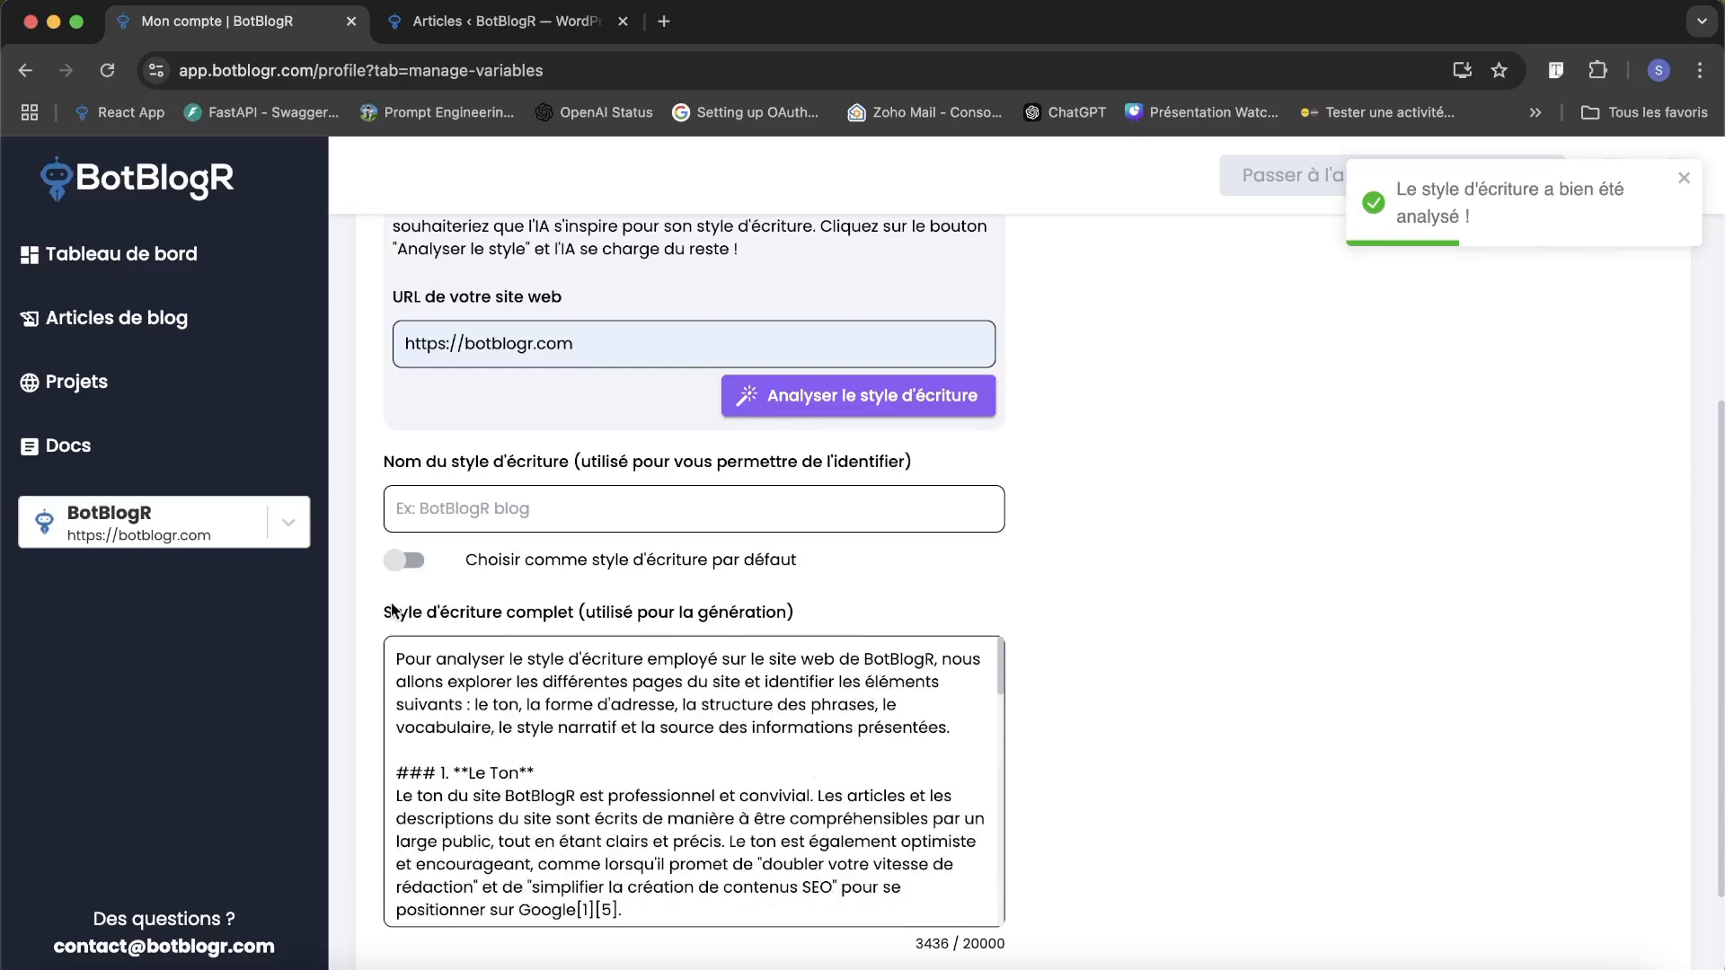
click(406, 562)
click(683, 509)
text(BotBlogR)
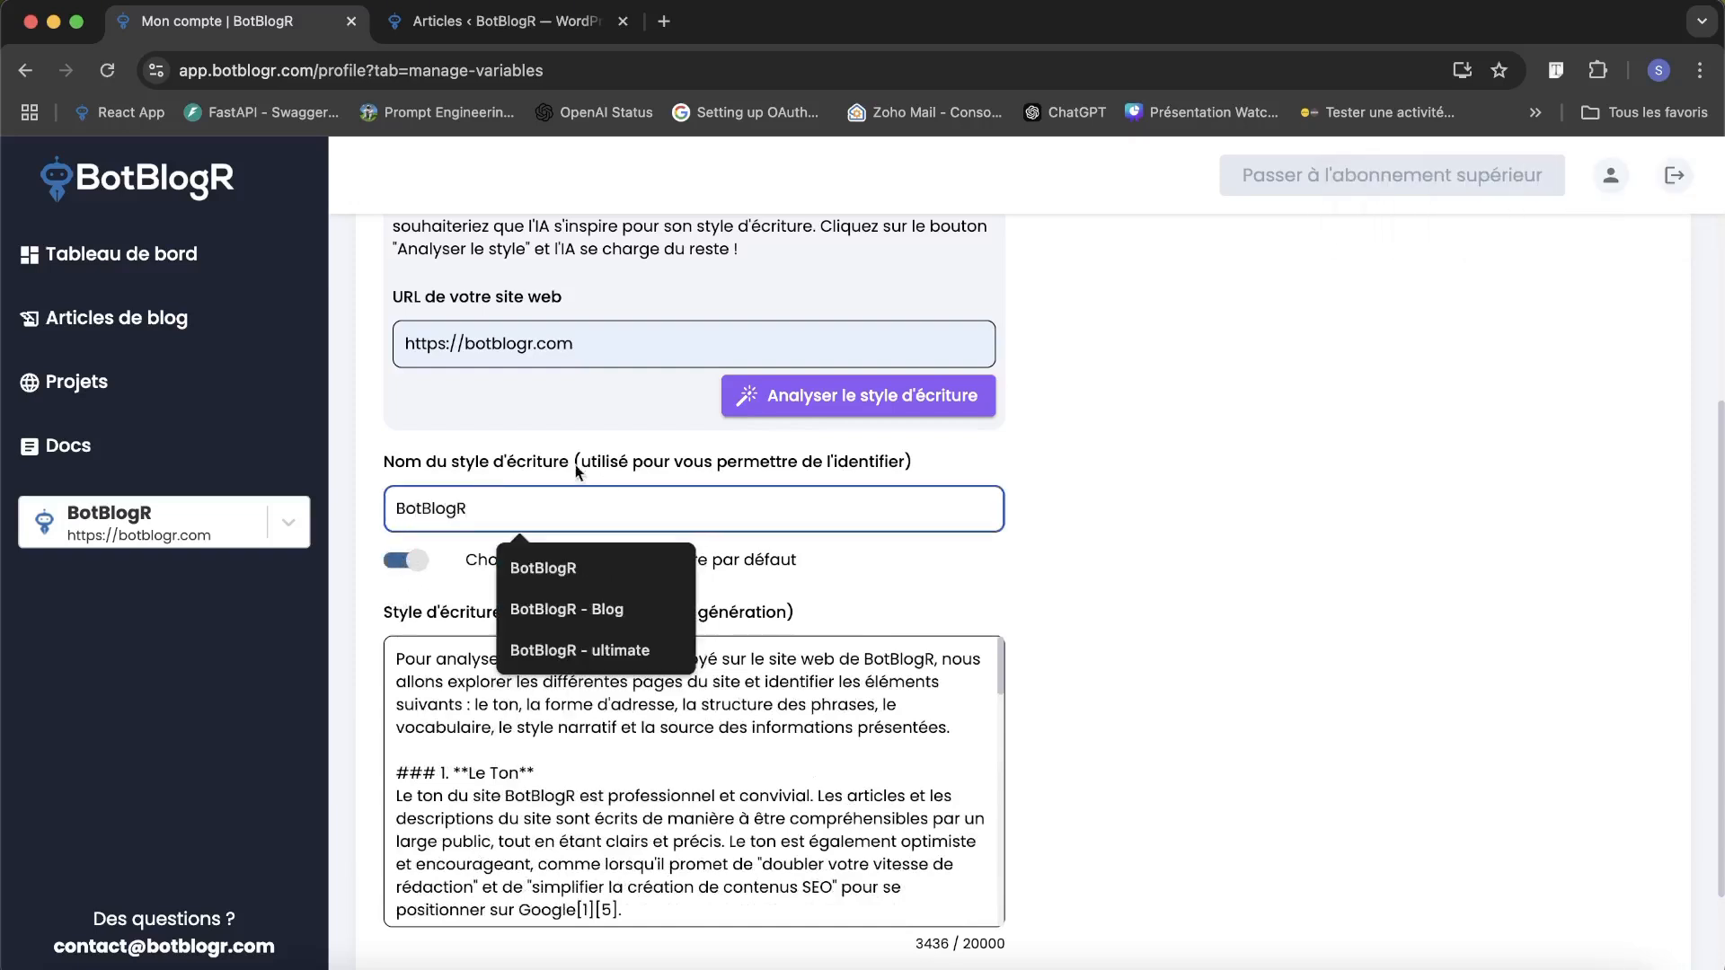
click(473, 466)
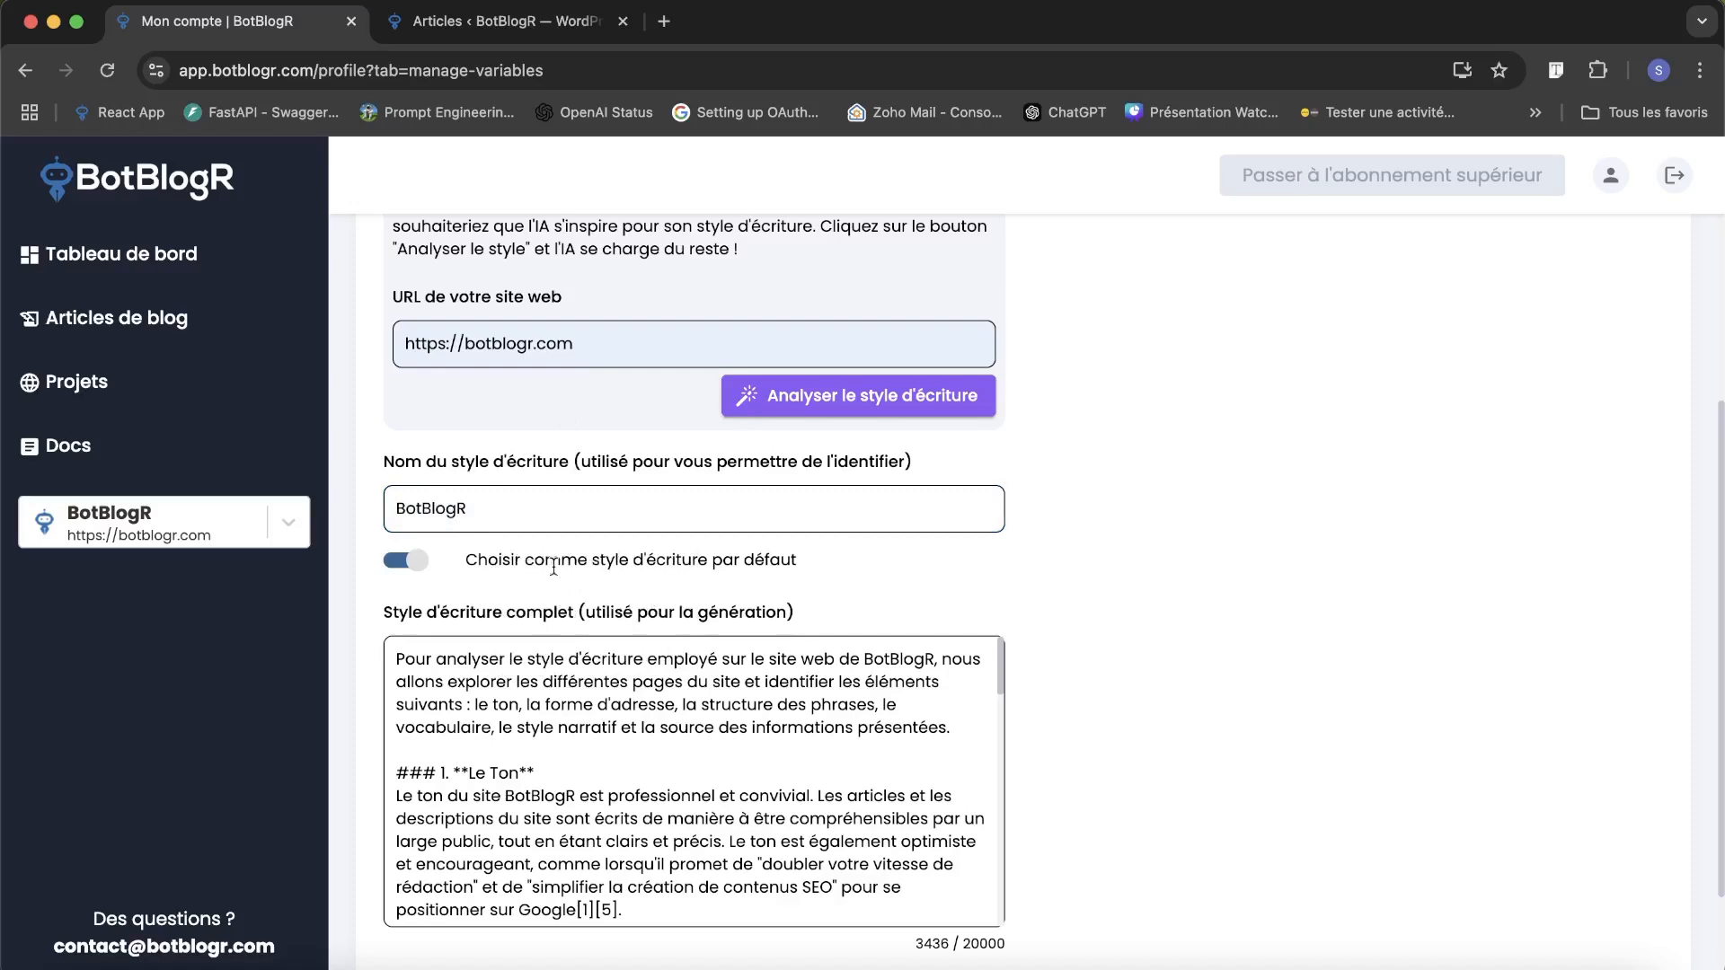
scroll(546, 541, down, 2)
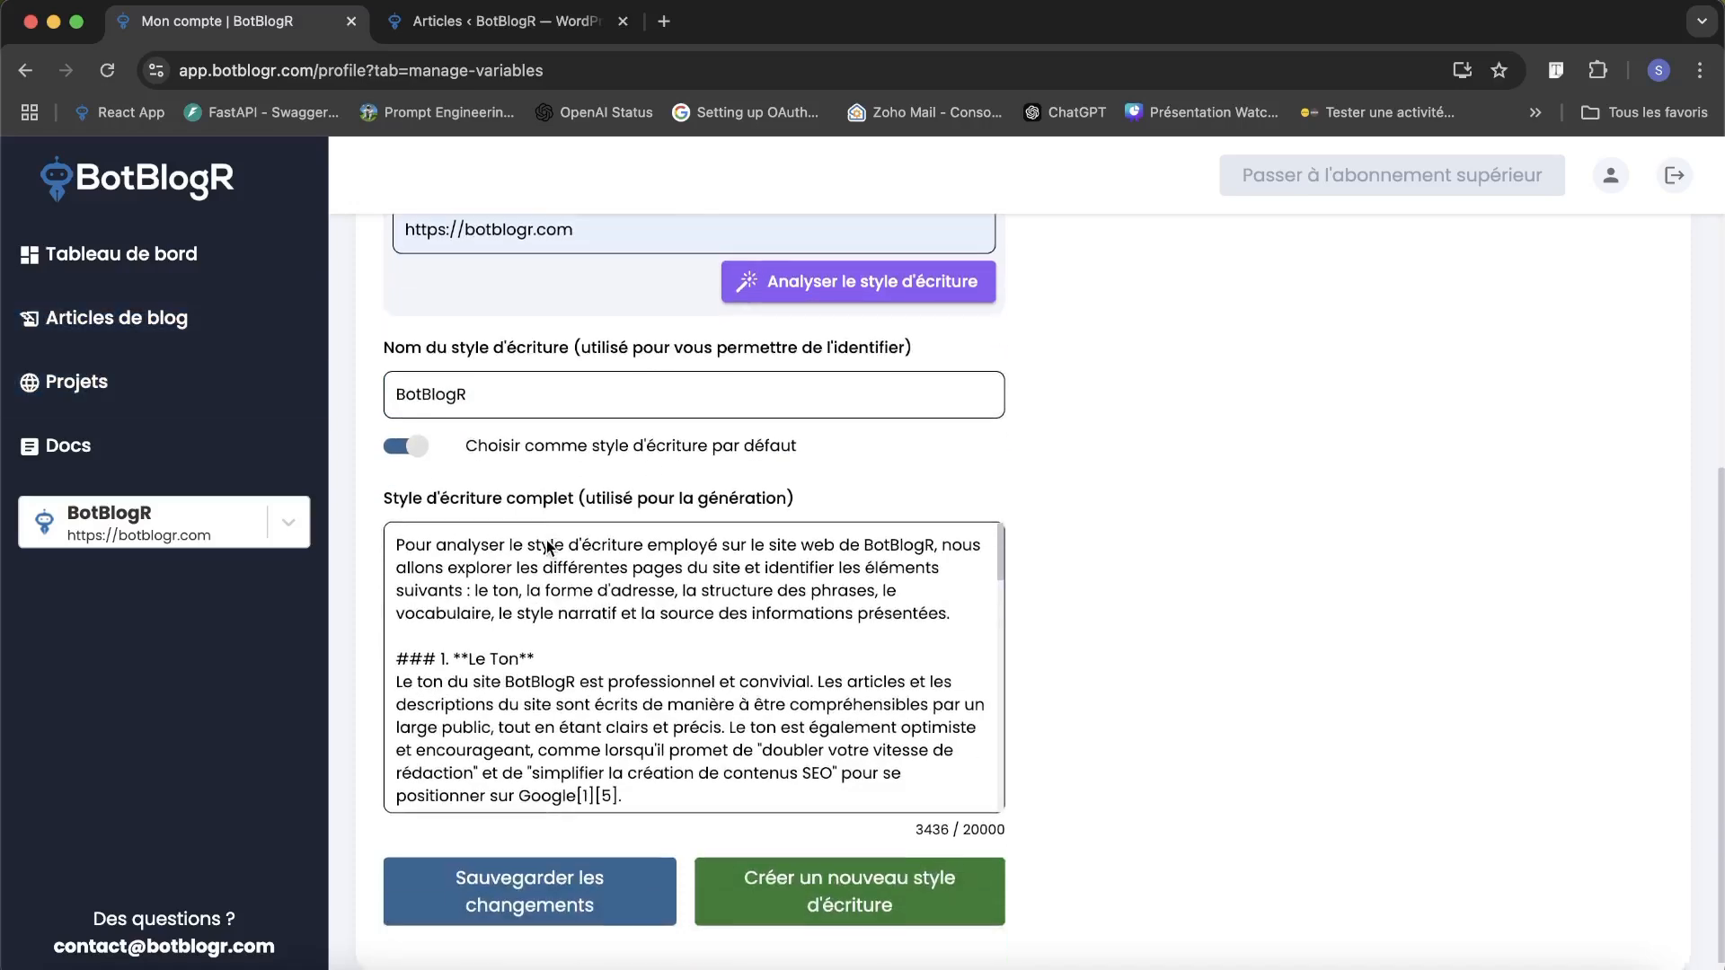
click(503, 894)
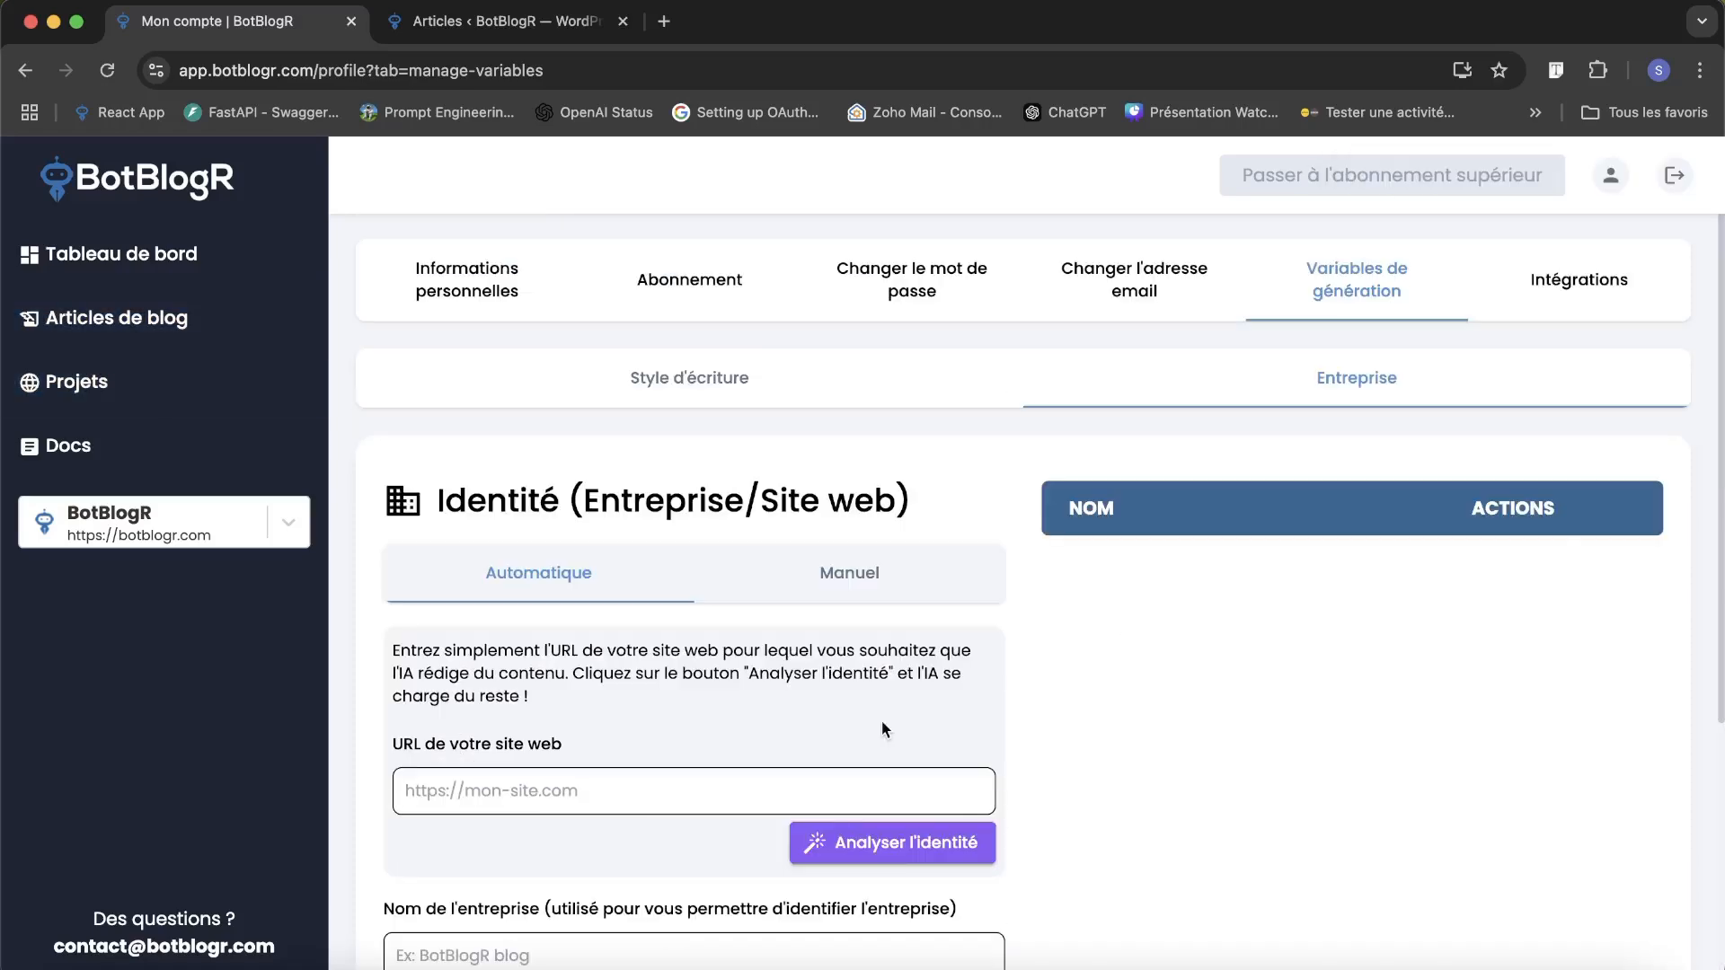
scroll(881, 720, down, 2)
click(770, 651)
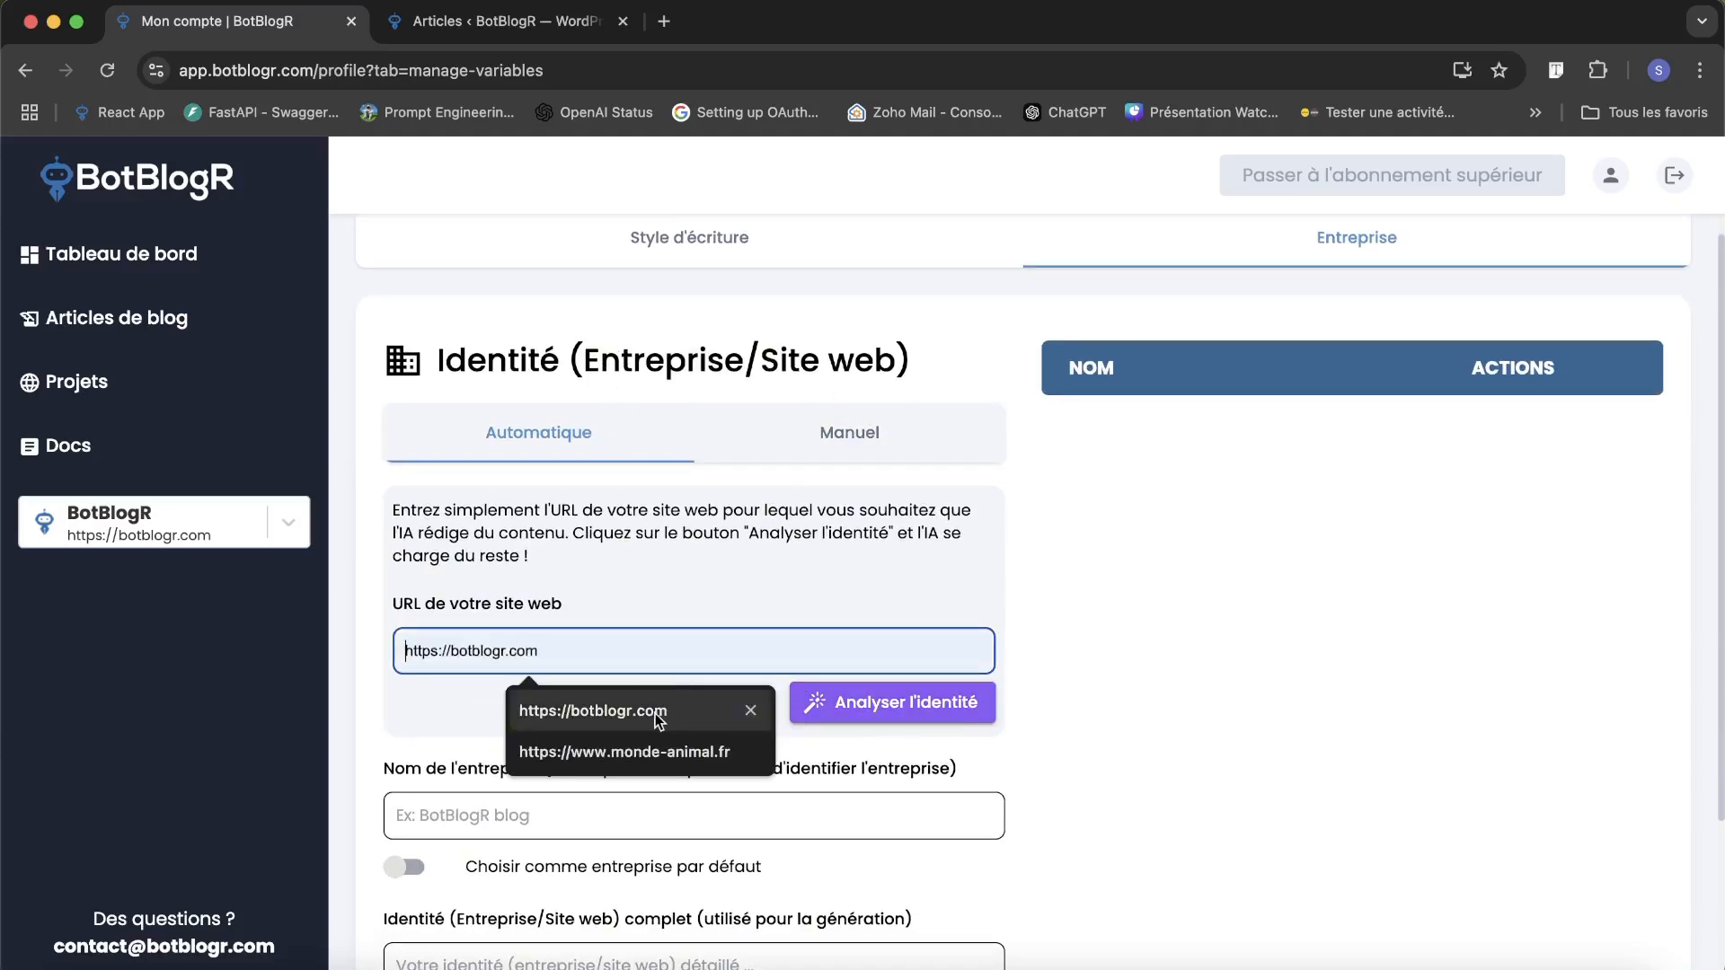
click(616, 710)
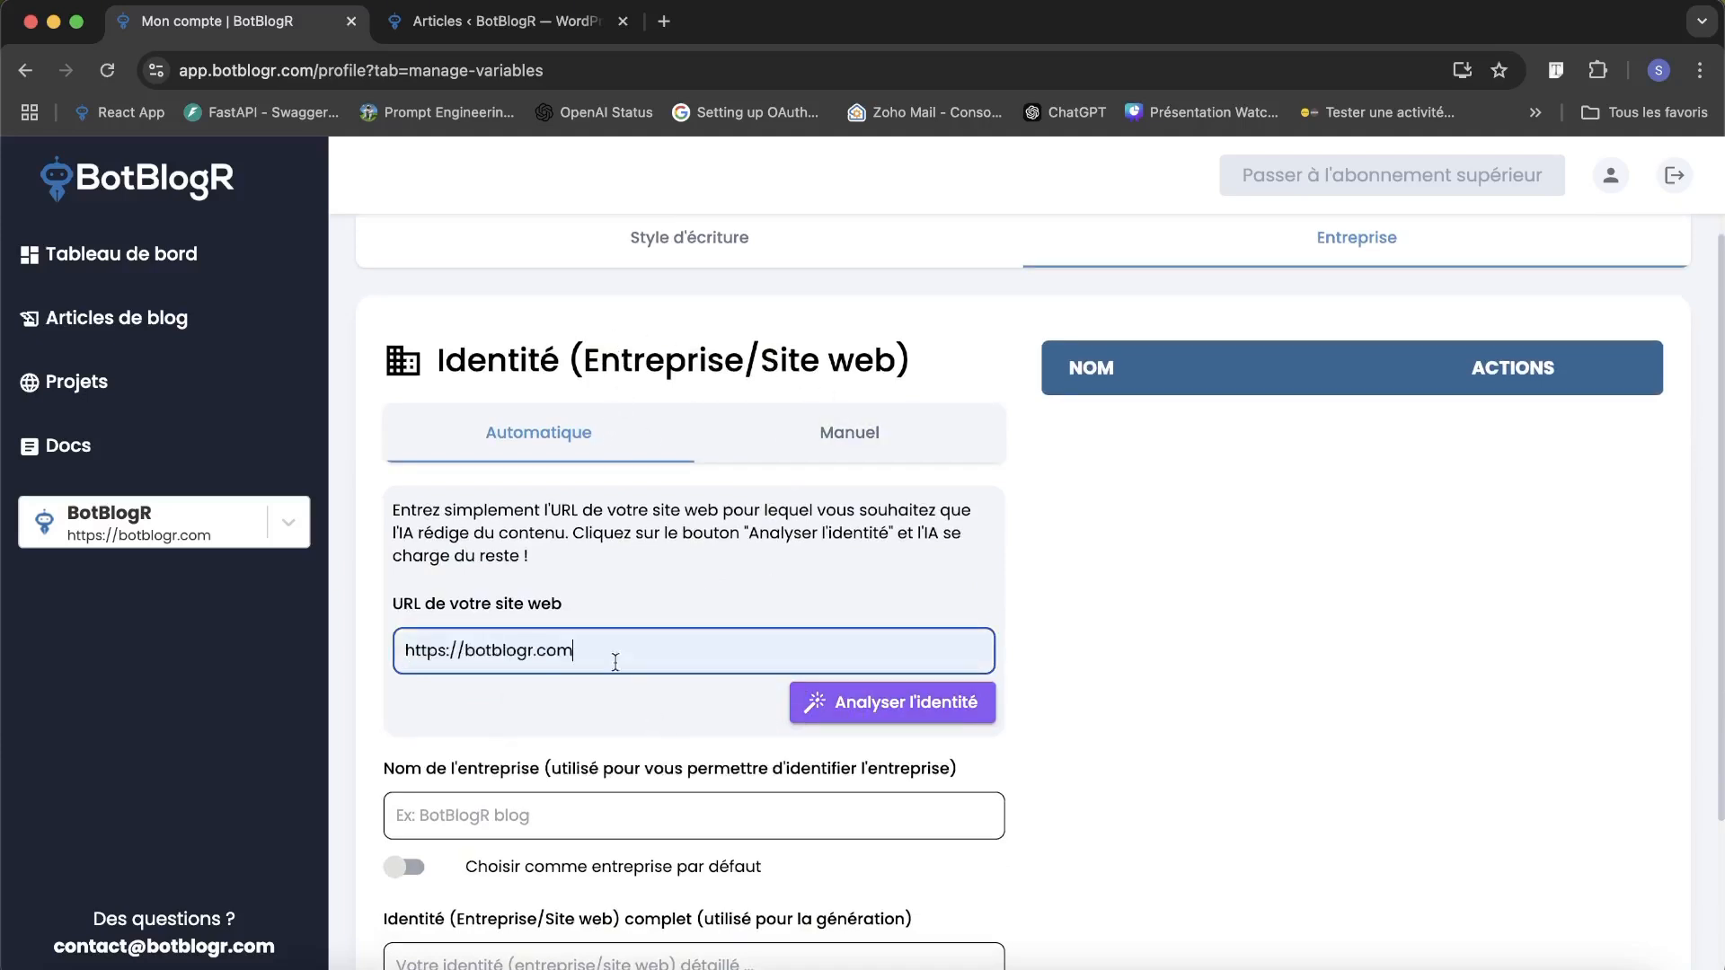
click(910, 710)
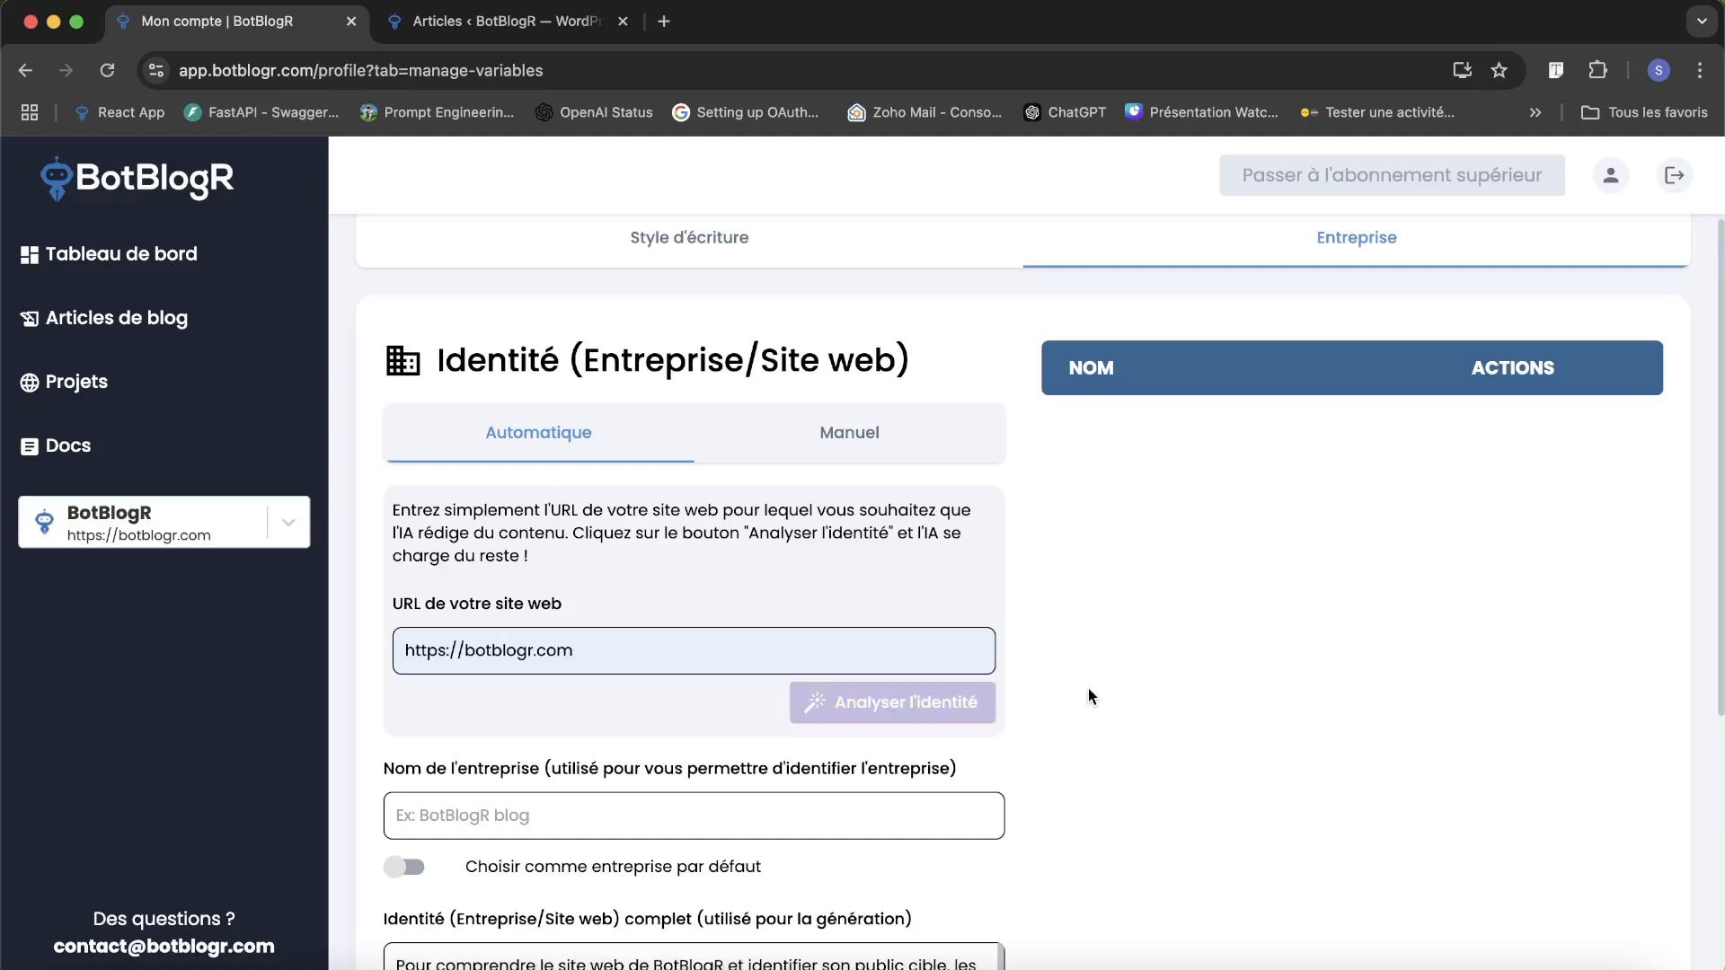
Review the generated company identity text and set the company name to BotBlogR.
scroll(1087, 698, down, 3)
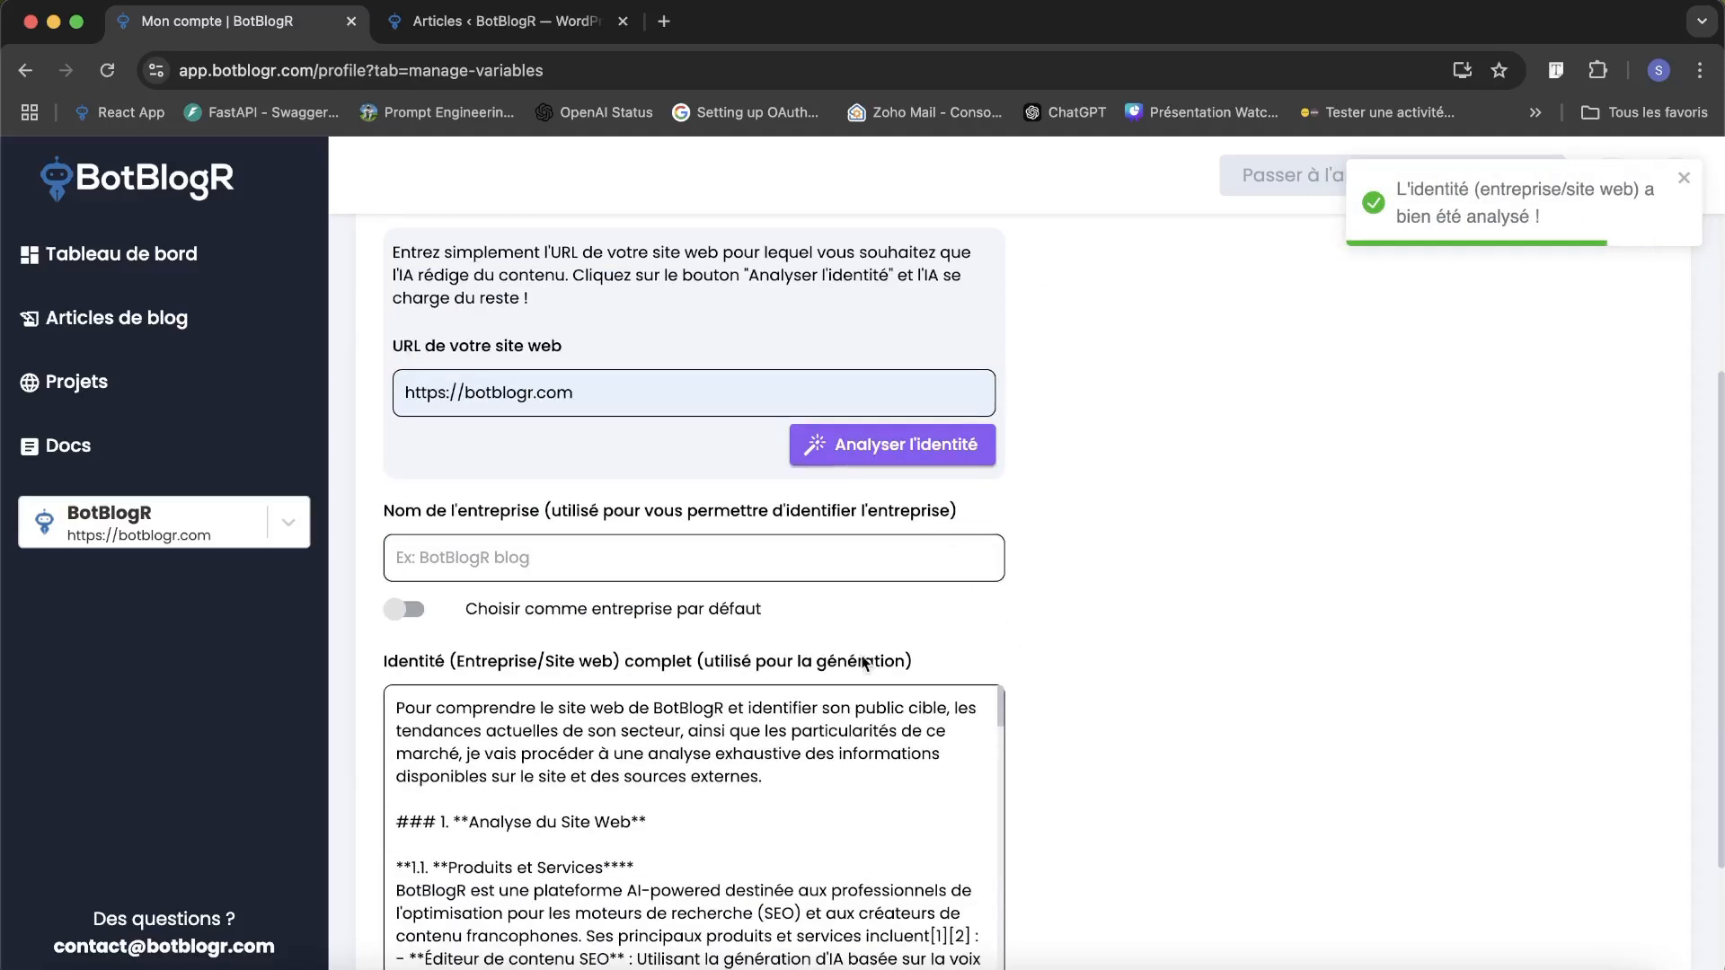
scroll(592, 781, down, 10)
scroll(592, 782, up, 10)
scroll(986, 636, down, 1)
click(593, 530)
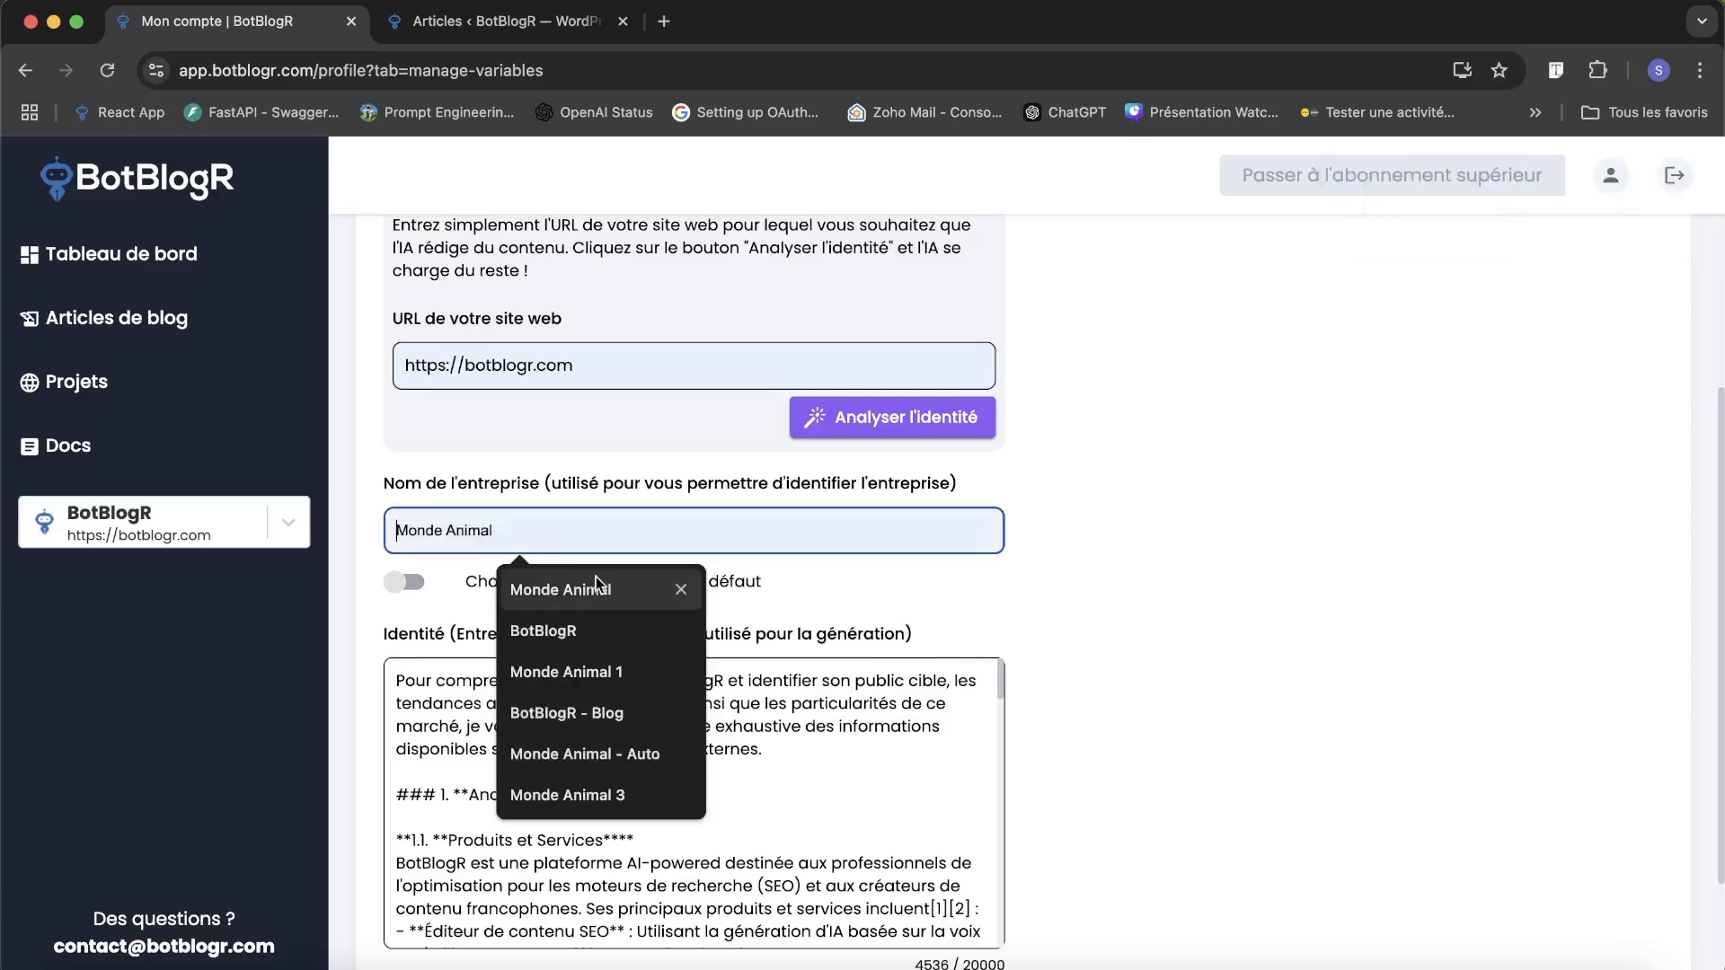
click(564, 624)
scroll(817, 830, down, 1)
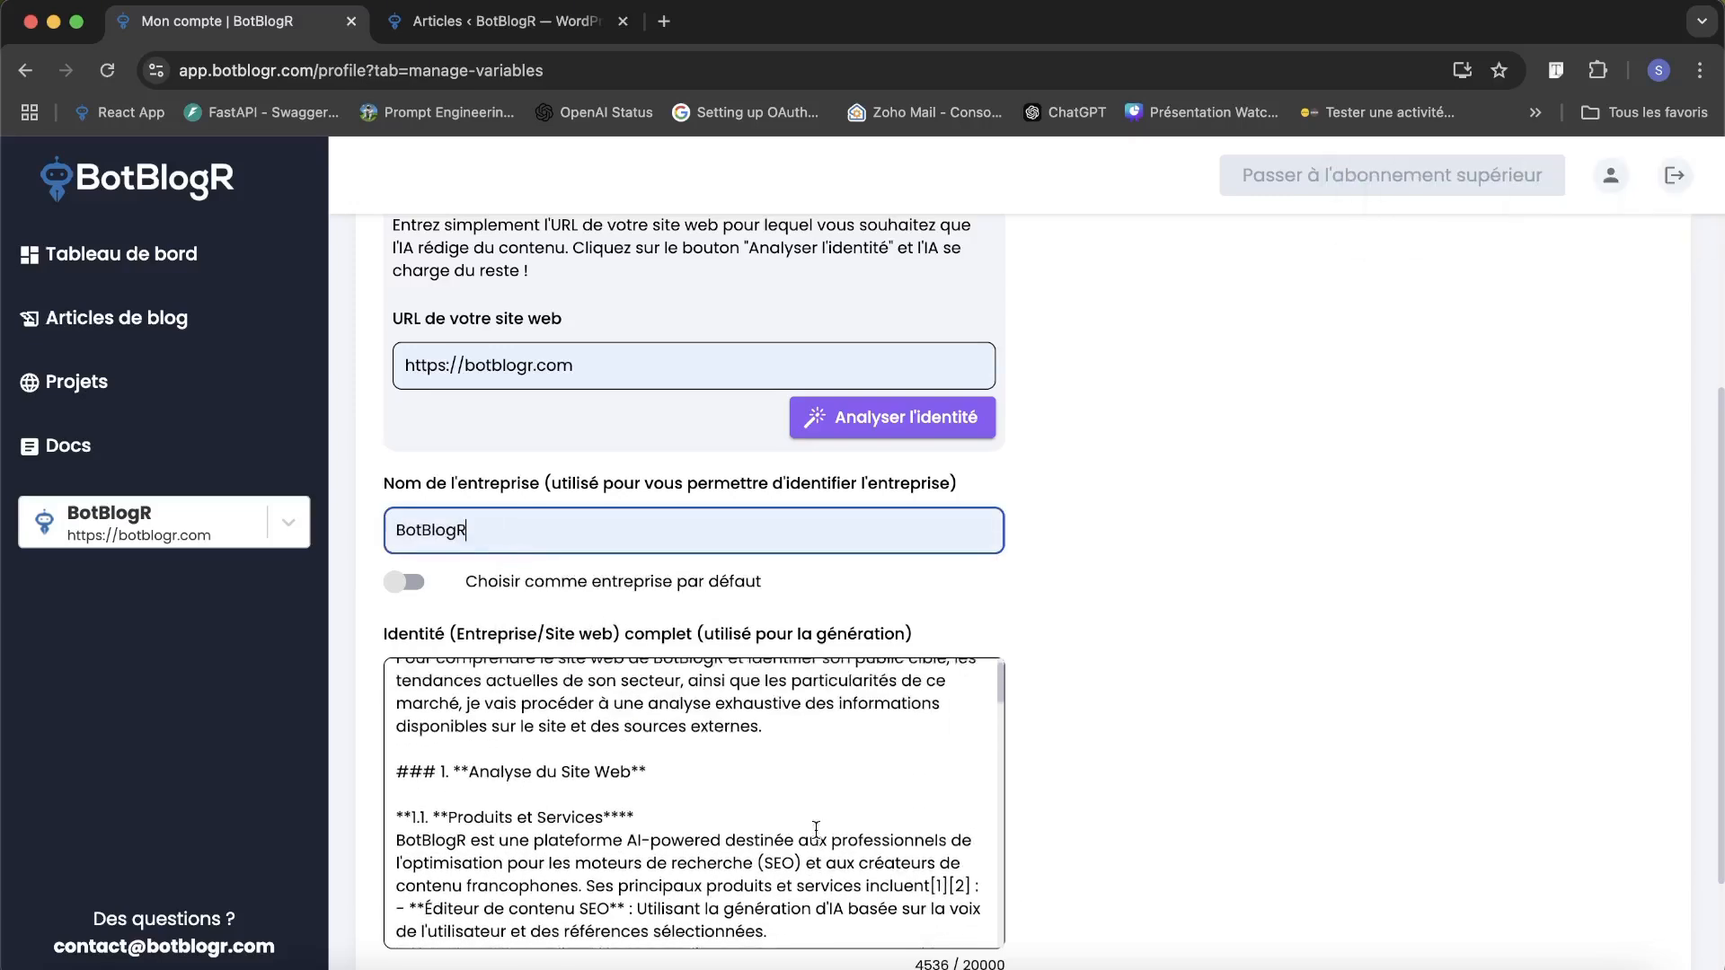
Set BotBlogR as the default company and save the generated company identity.
scroll(817, 830, up, 1)
click(409, 582)
scroll(447, 569, down, 3)
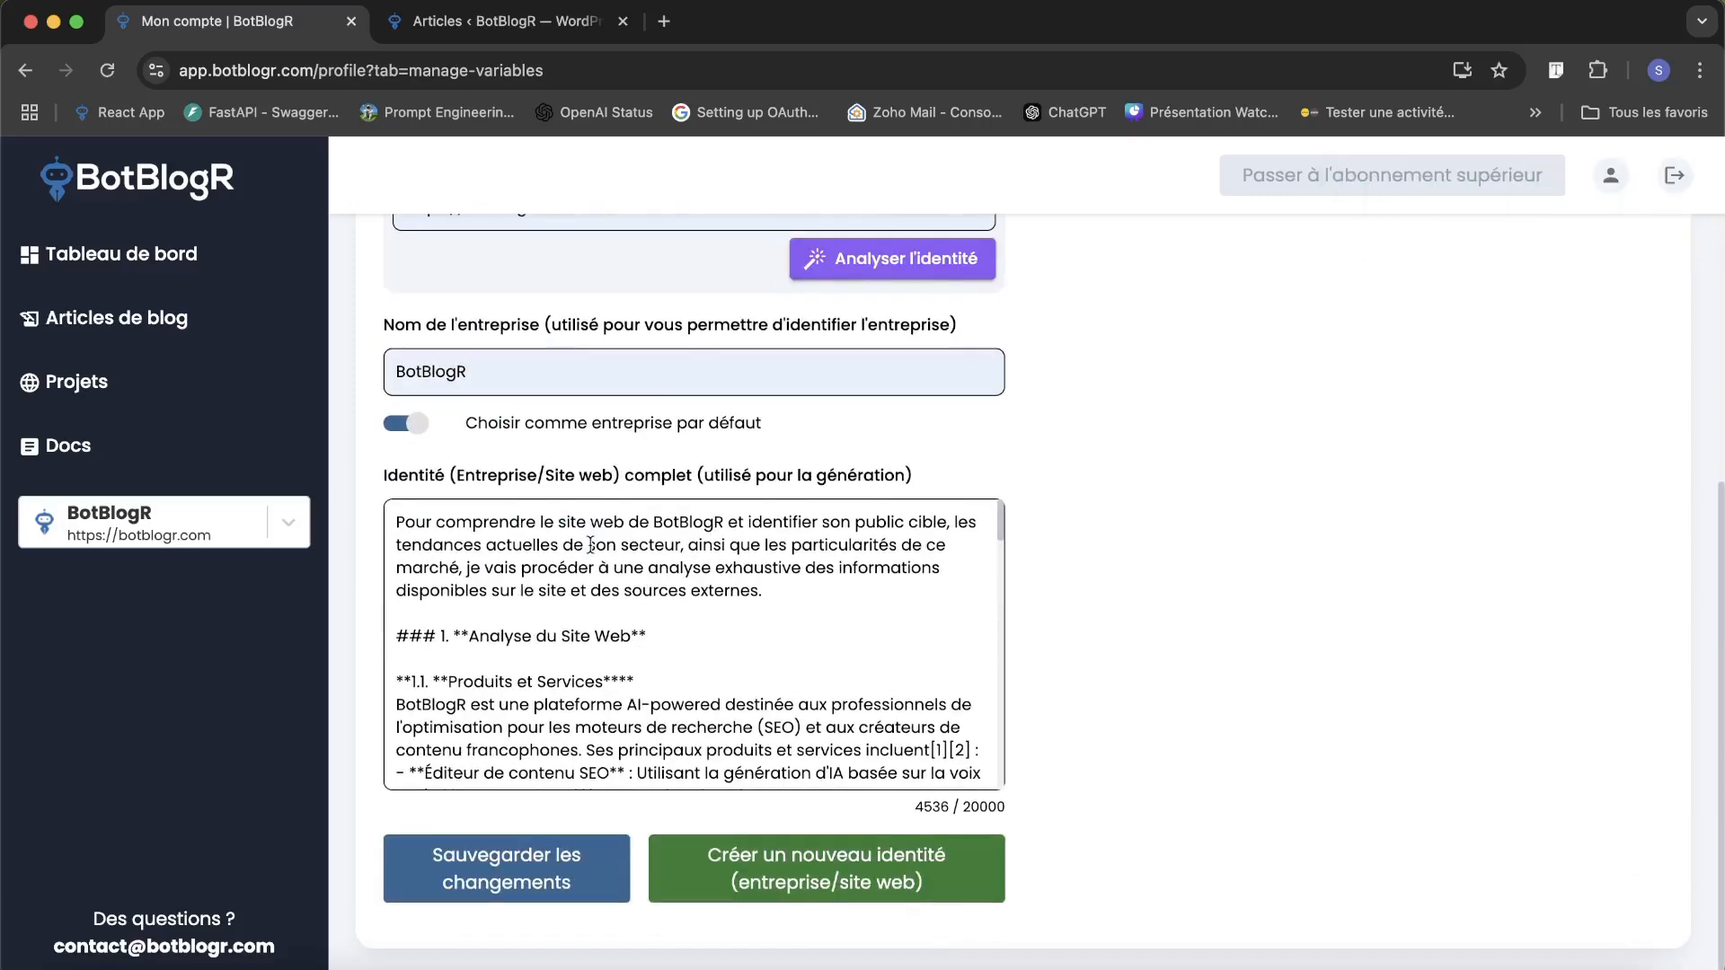
click(539, 879)
scroll(922, 436, up, 7)
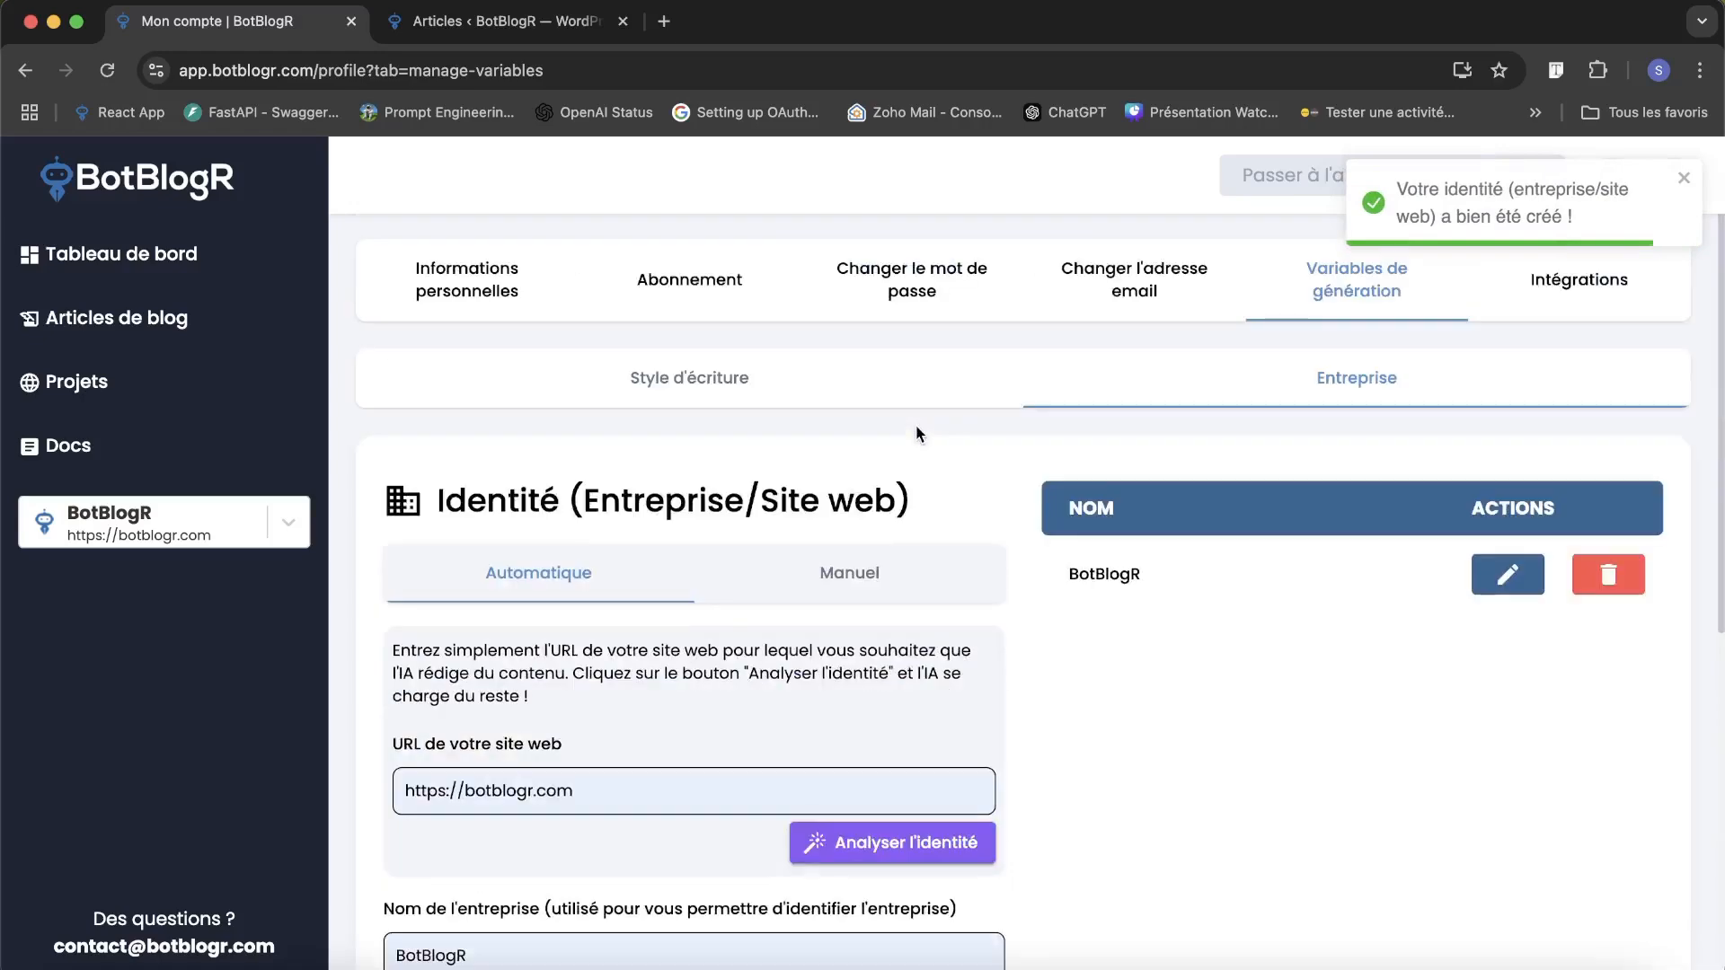
Create a new blog article and open its settings.
click(66, 315)
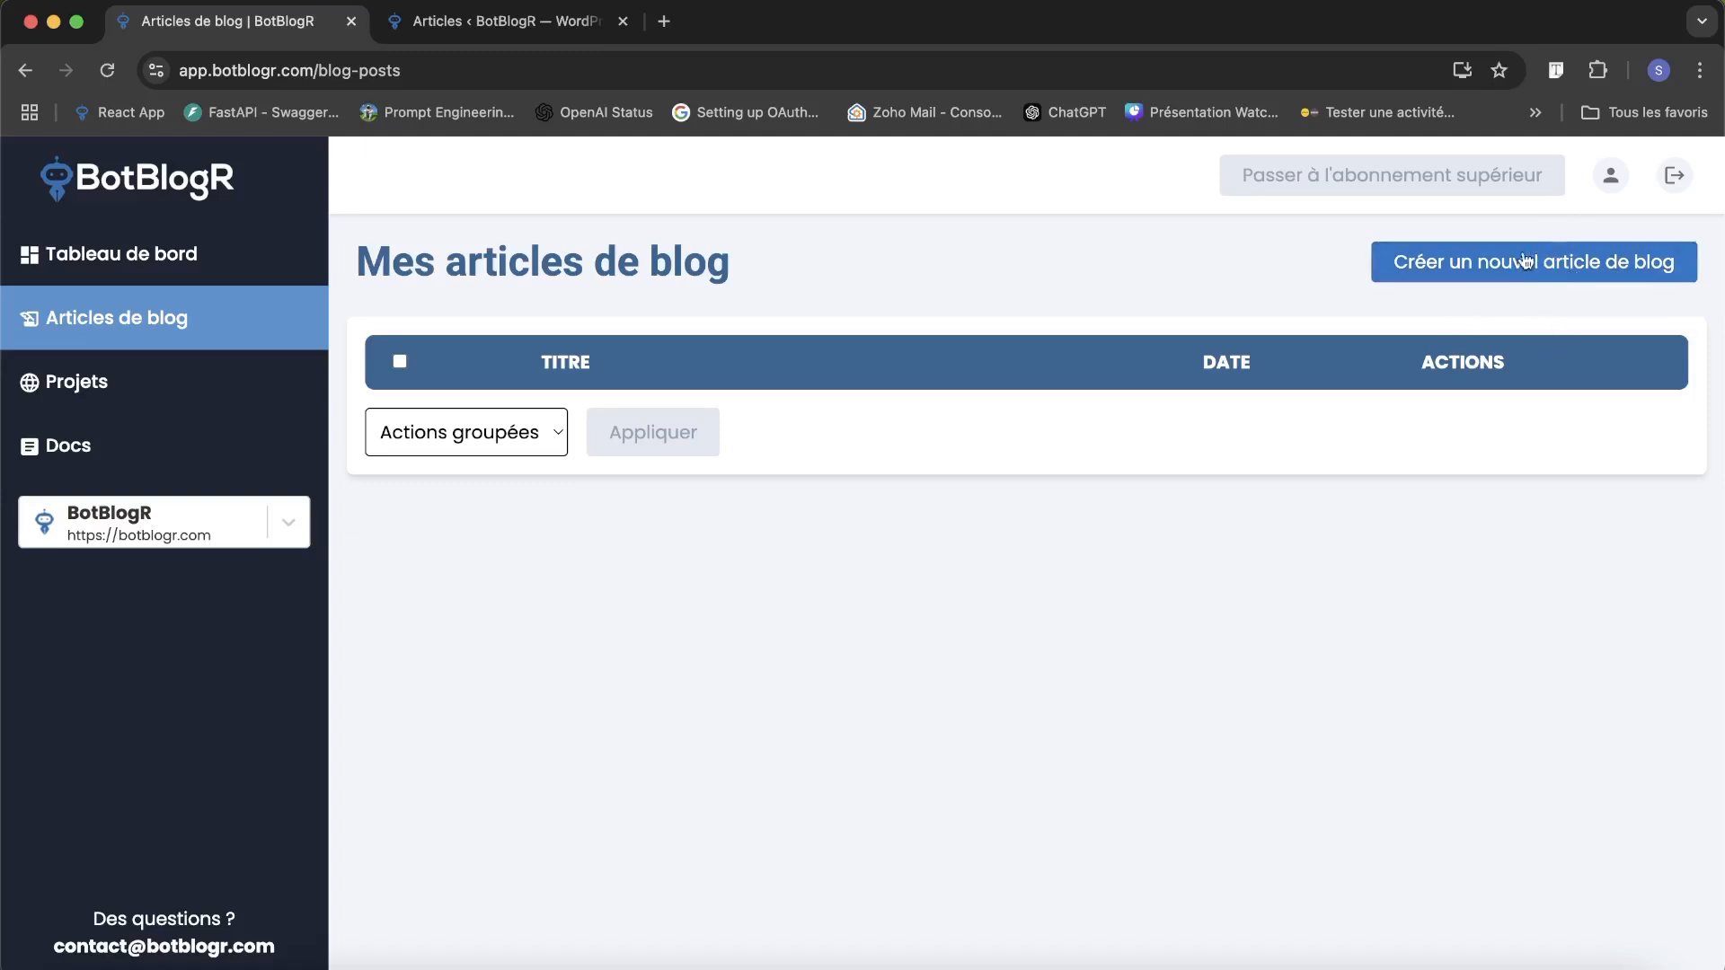
click(1470, 273)
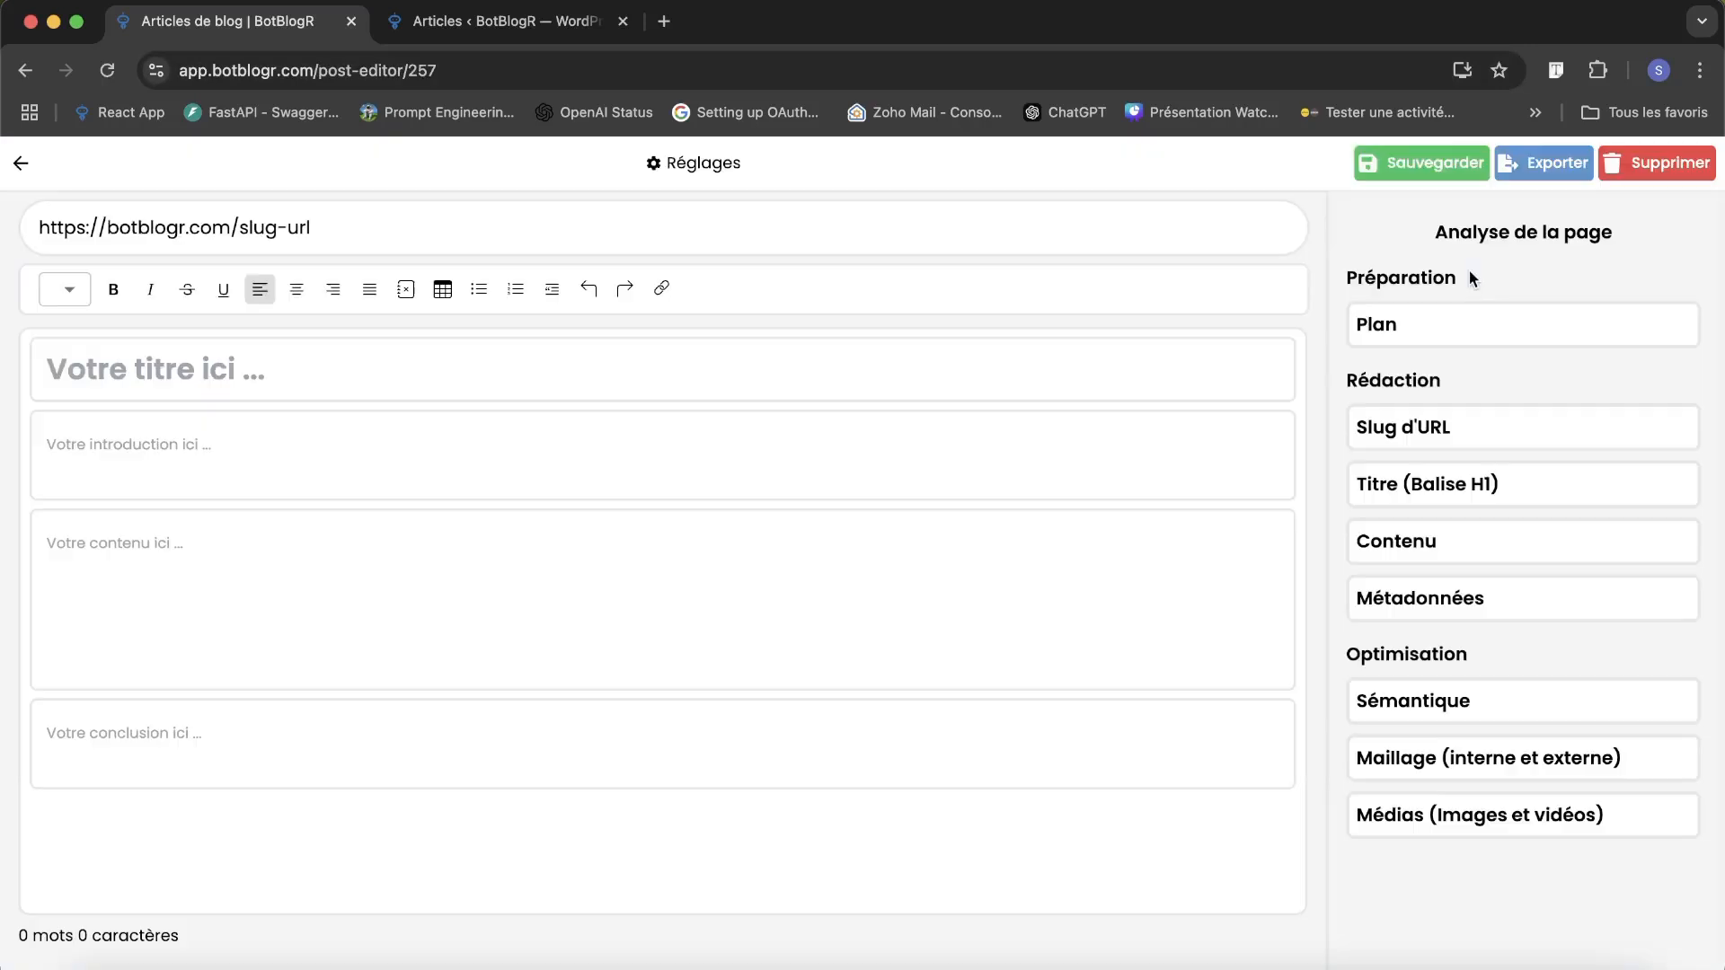
click(673, 168)
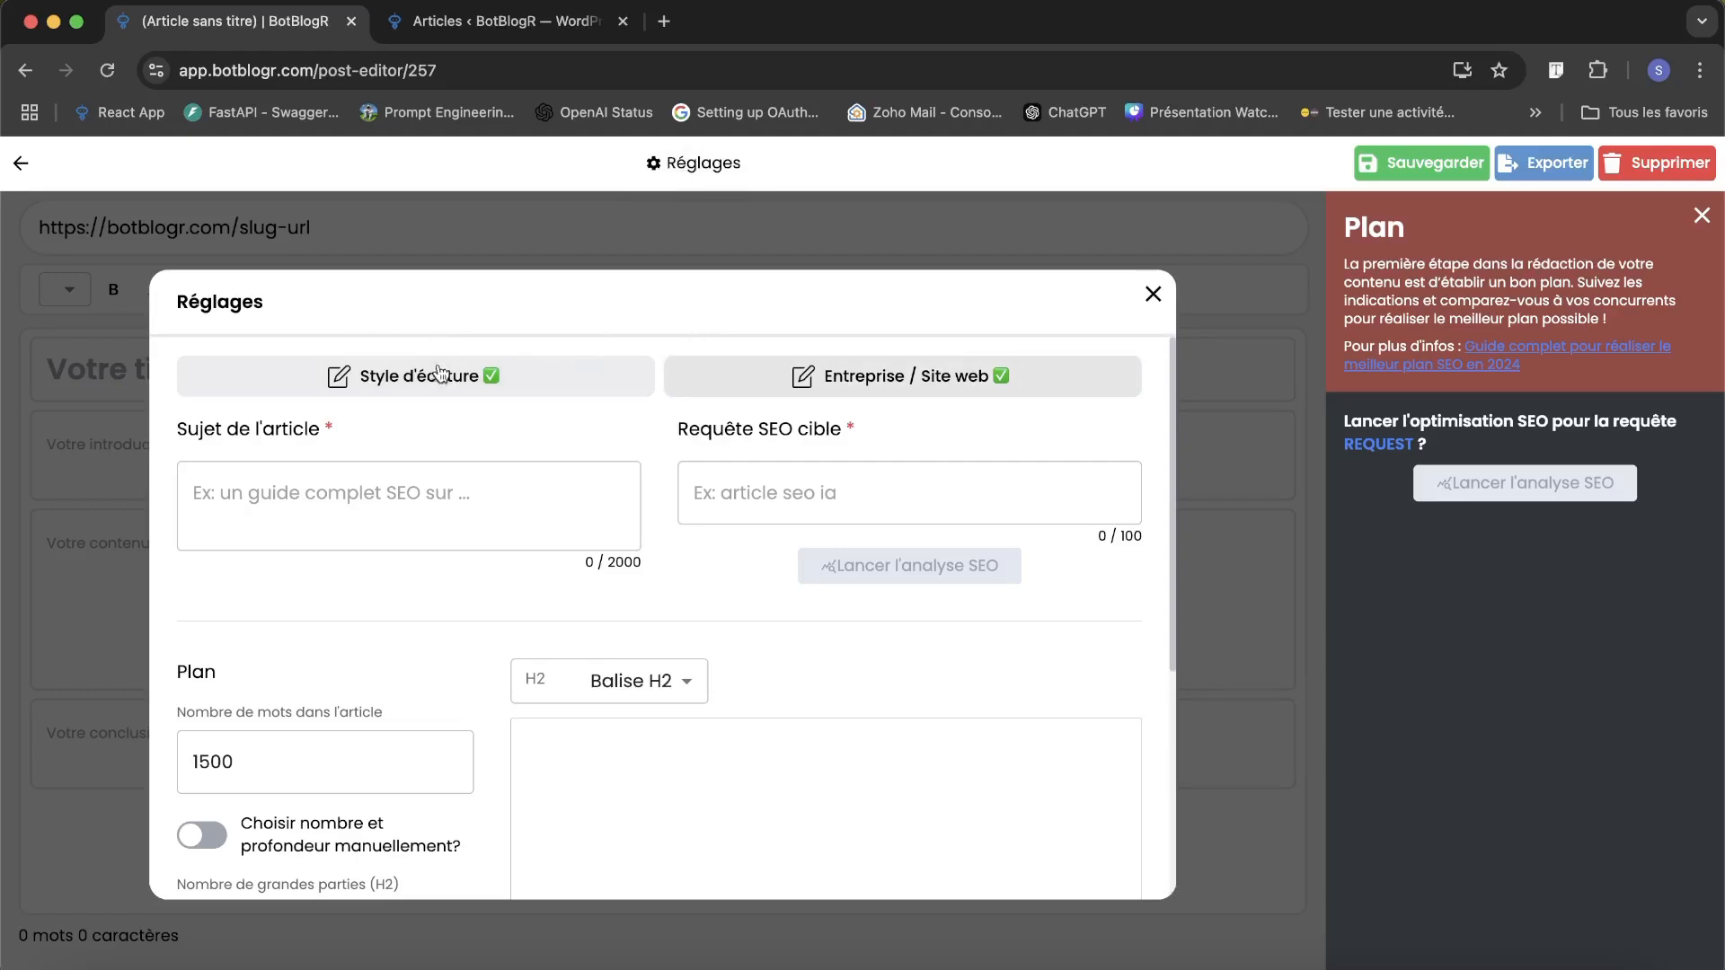
Check the writing style and the company / website assigned to the article in its settings.
click(508, 377)
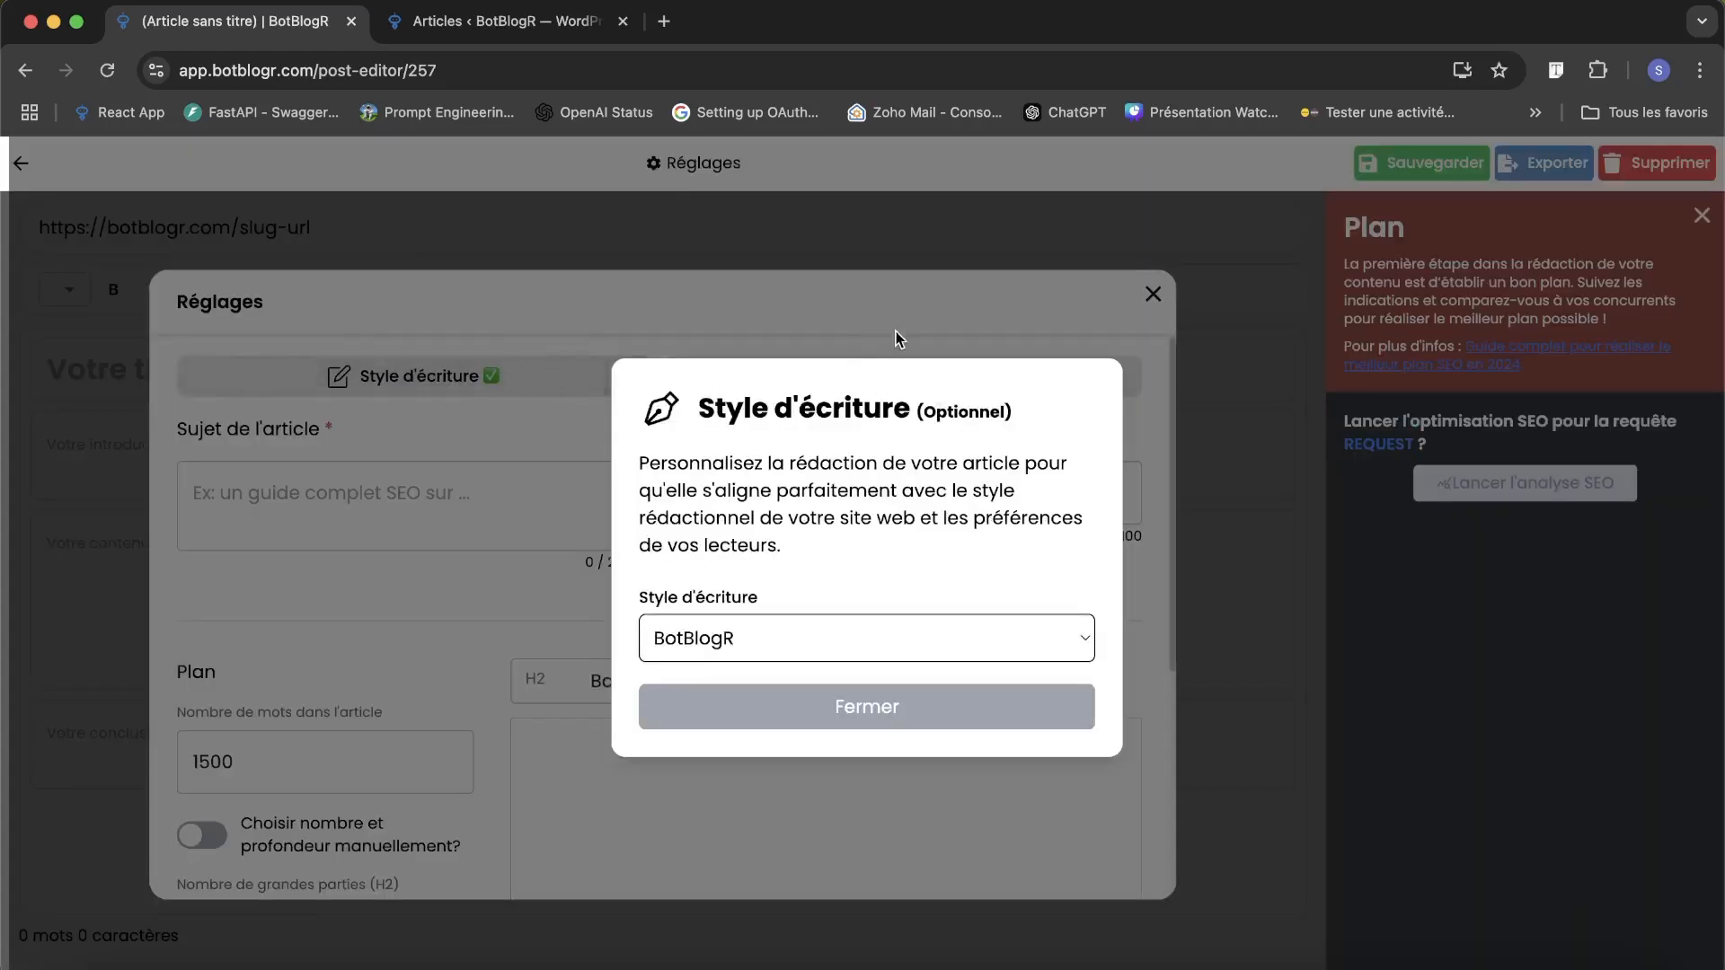
click(893, 710)
click(929, 374)
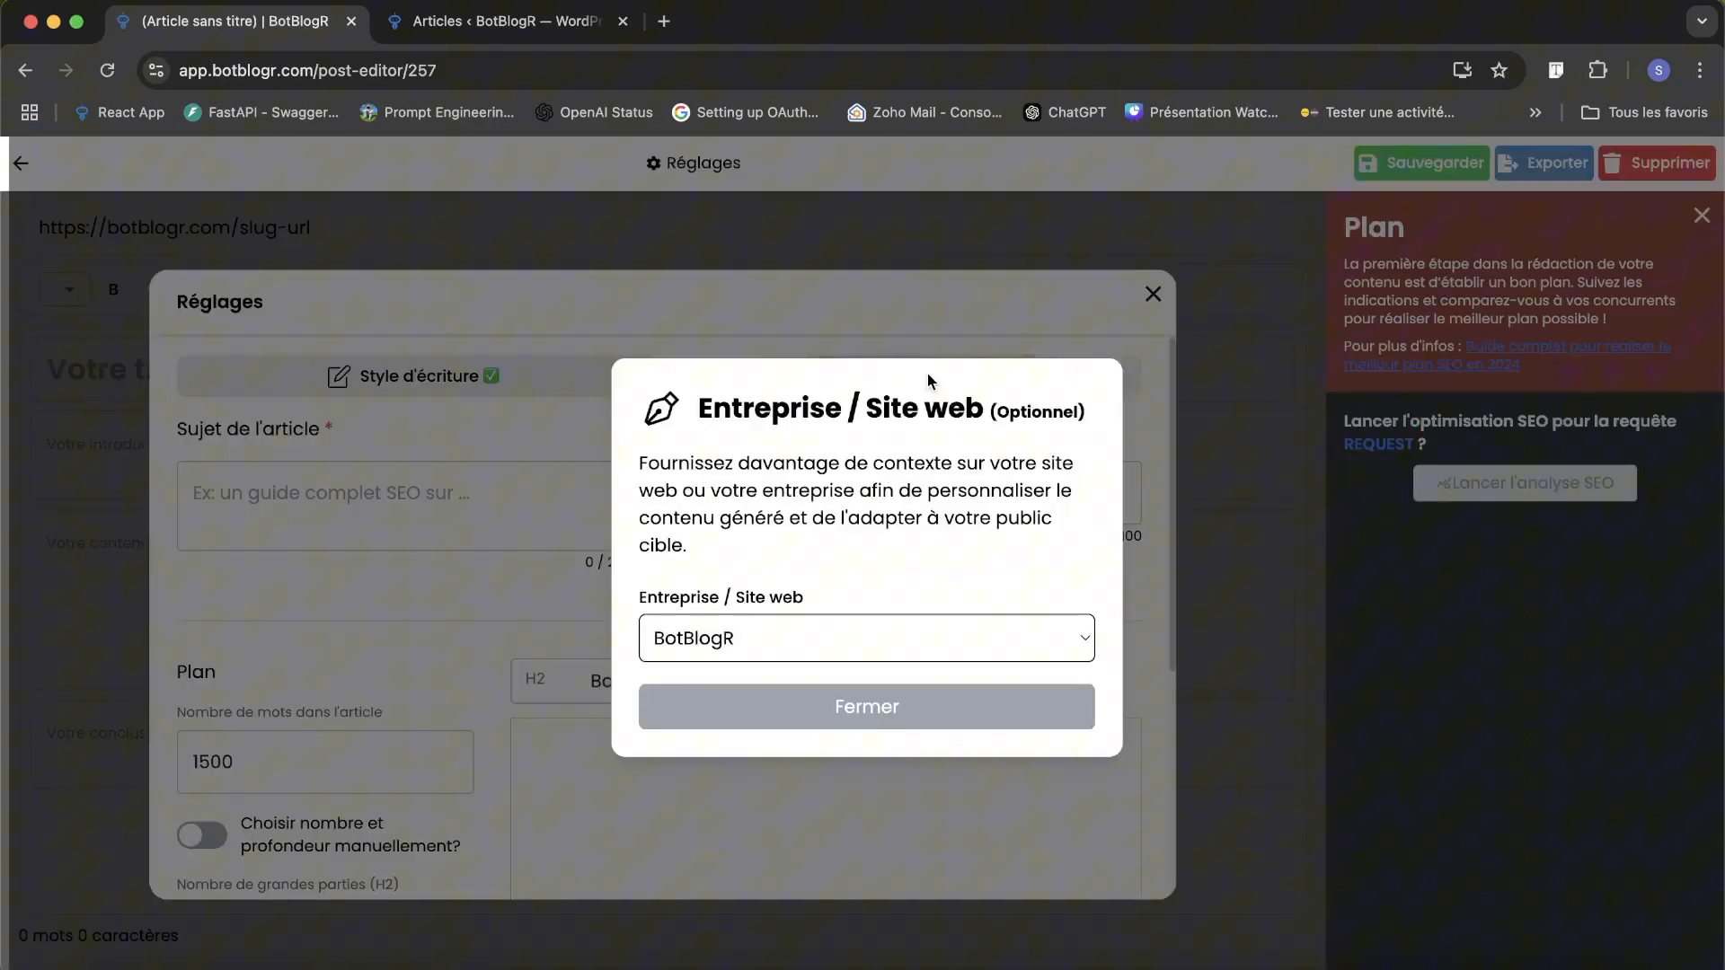
click(903, 712)
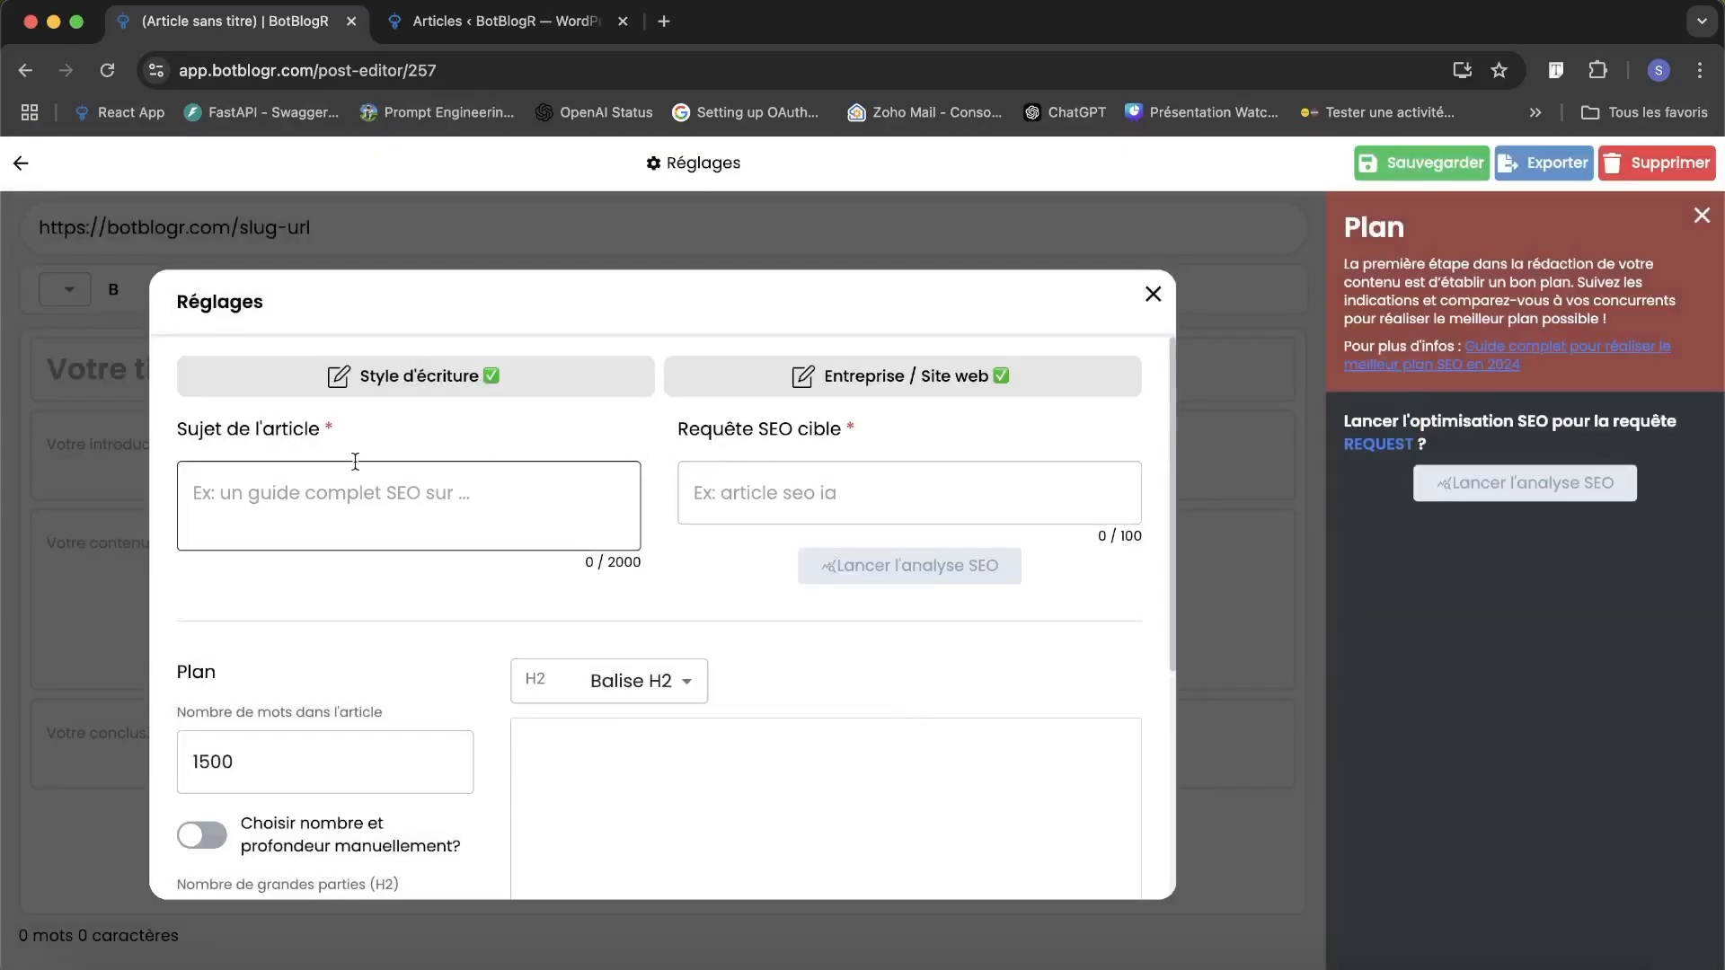
Describe the article's subject as a complete step-by-step guide to creating an SEO blog article, with target query "article de blog seo".
triple_click(730, 419)
click(796, 438)
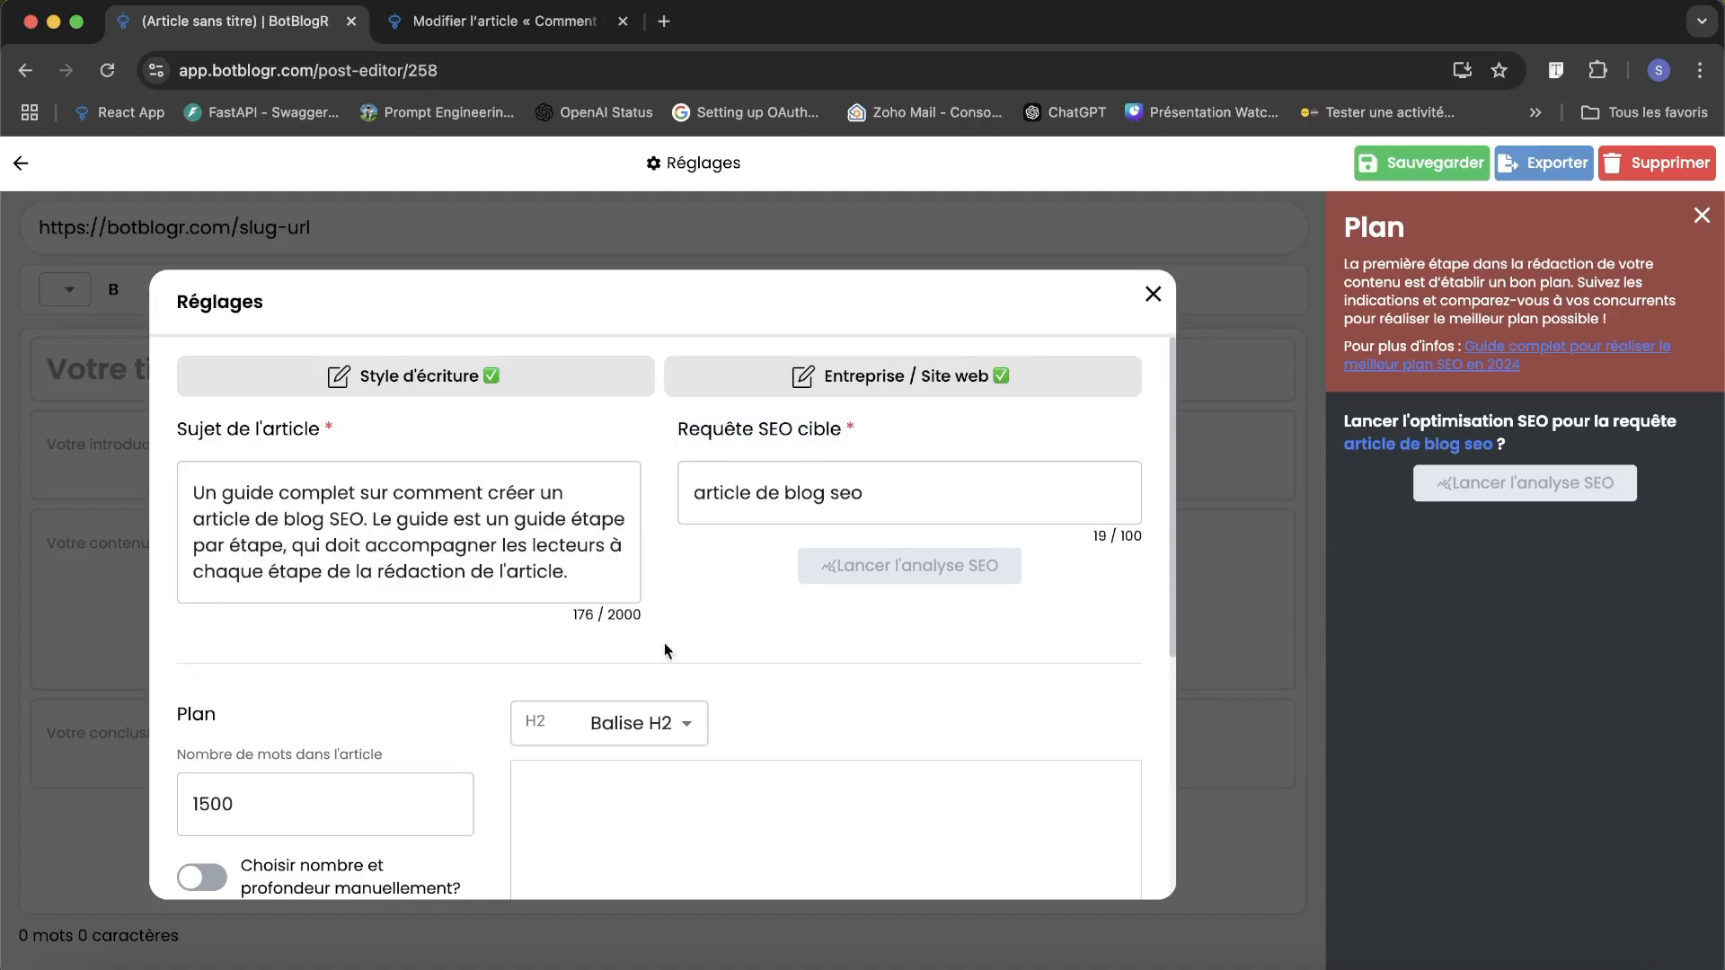
triple_click(300, 508)
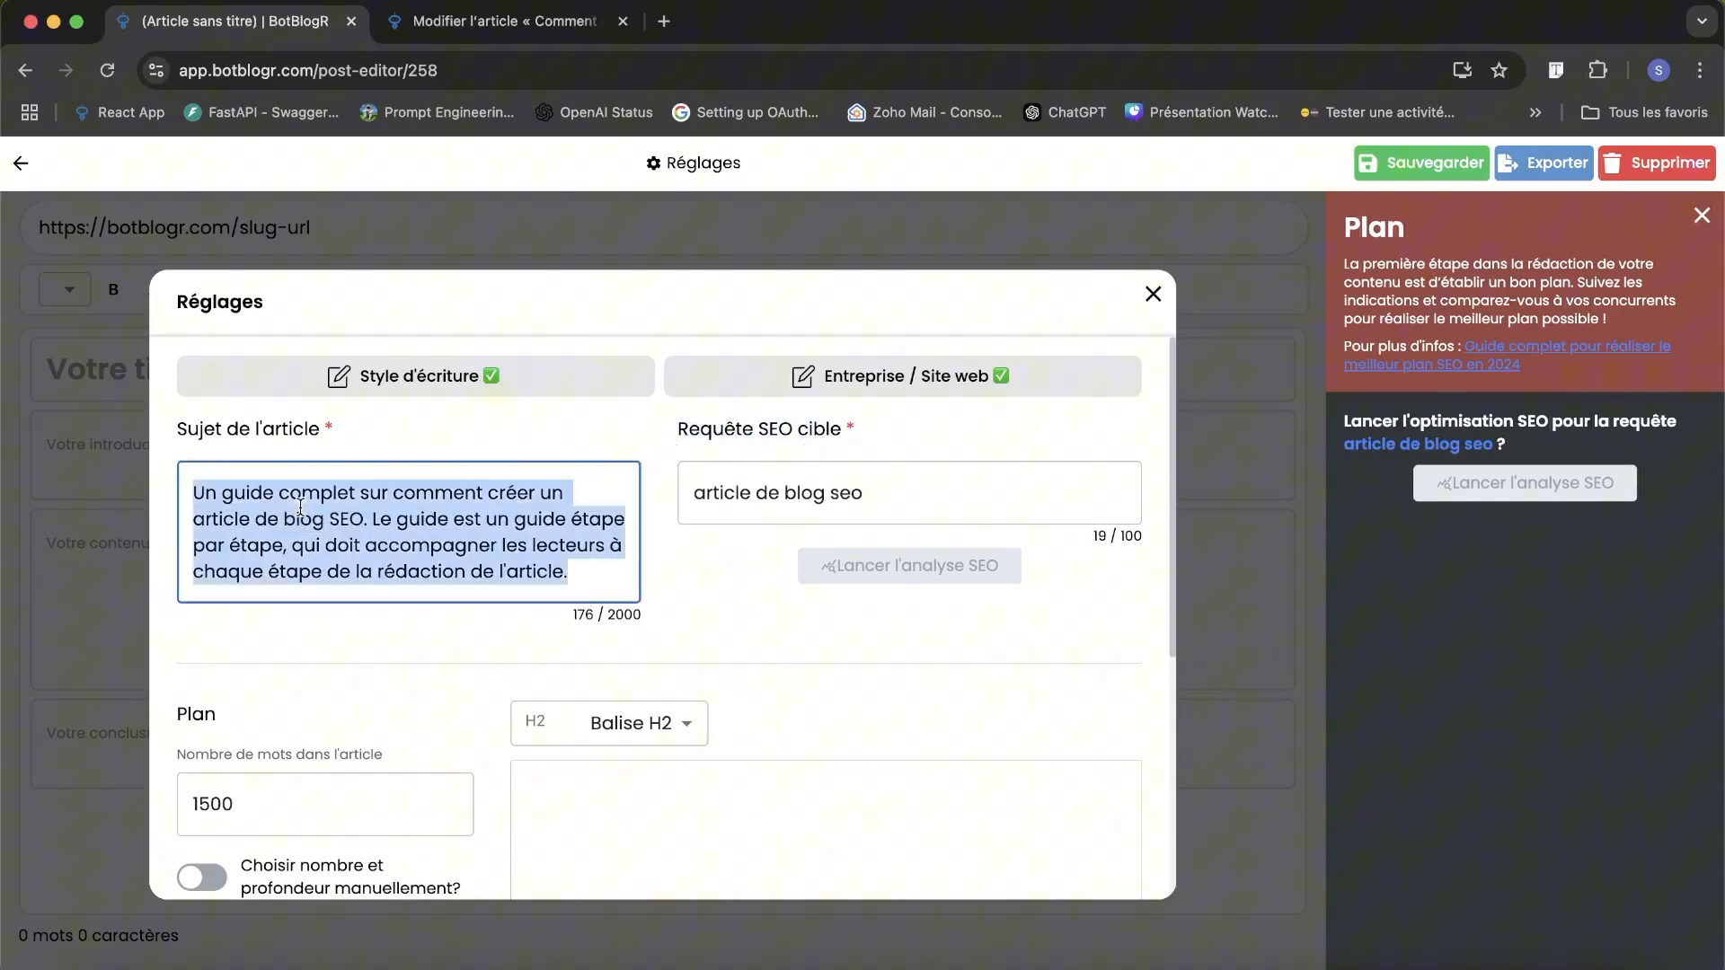
click(388, 530)
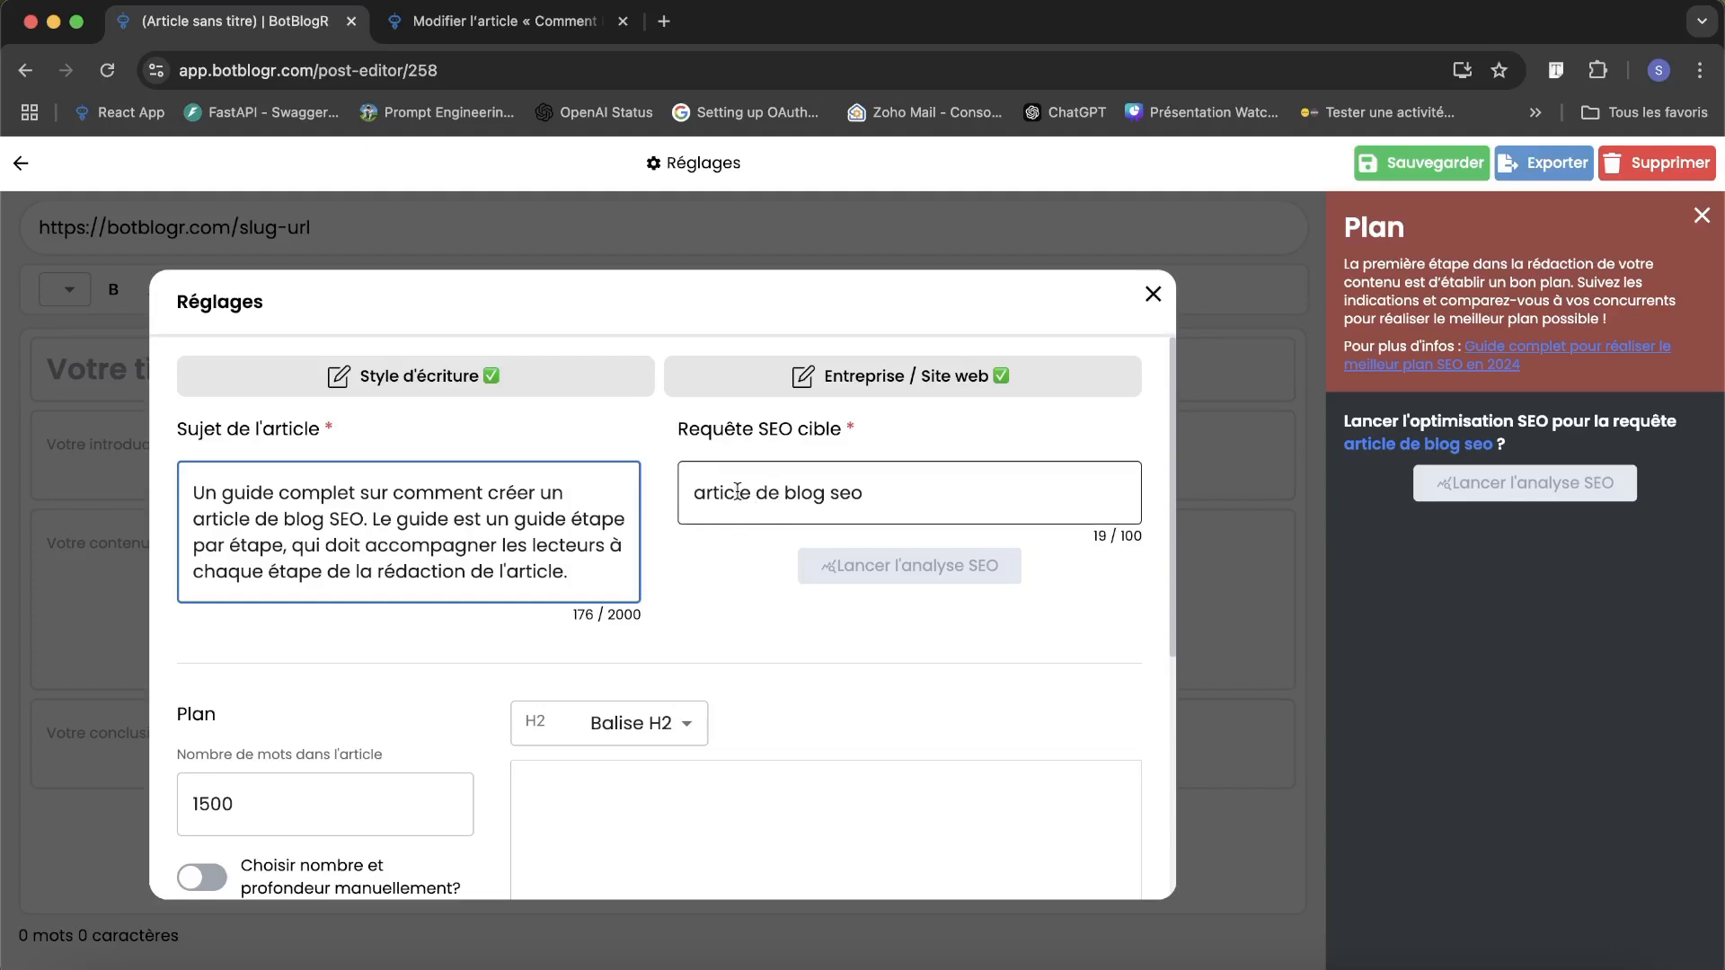
triple_click(817, 486)
click(915, 501)
Raise the article's word count to 2600 in the plan settings.
scroll(907, 492, down, 4)
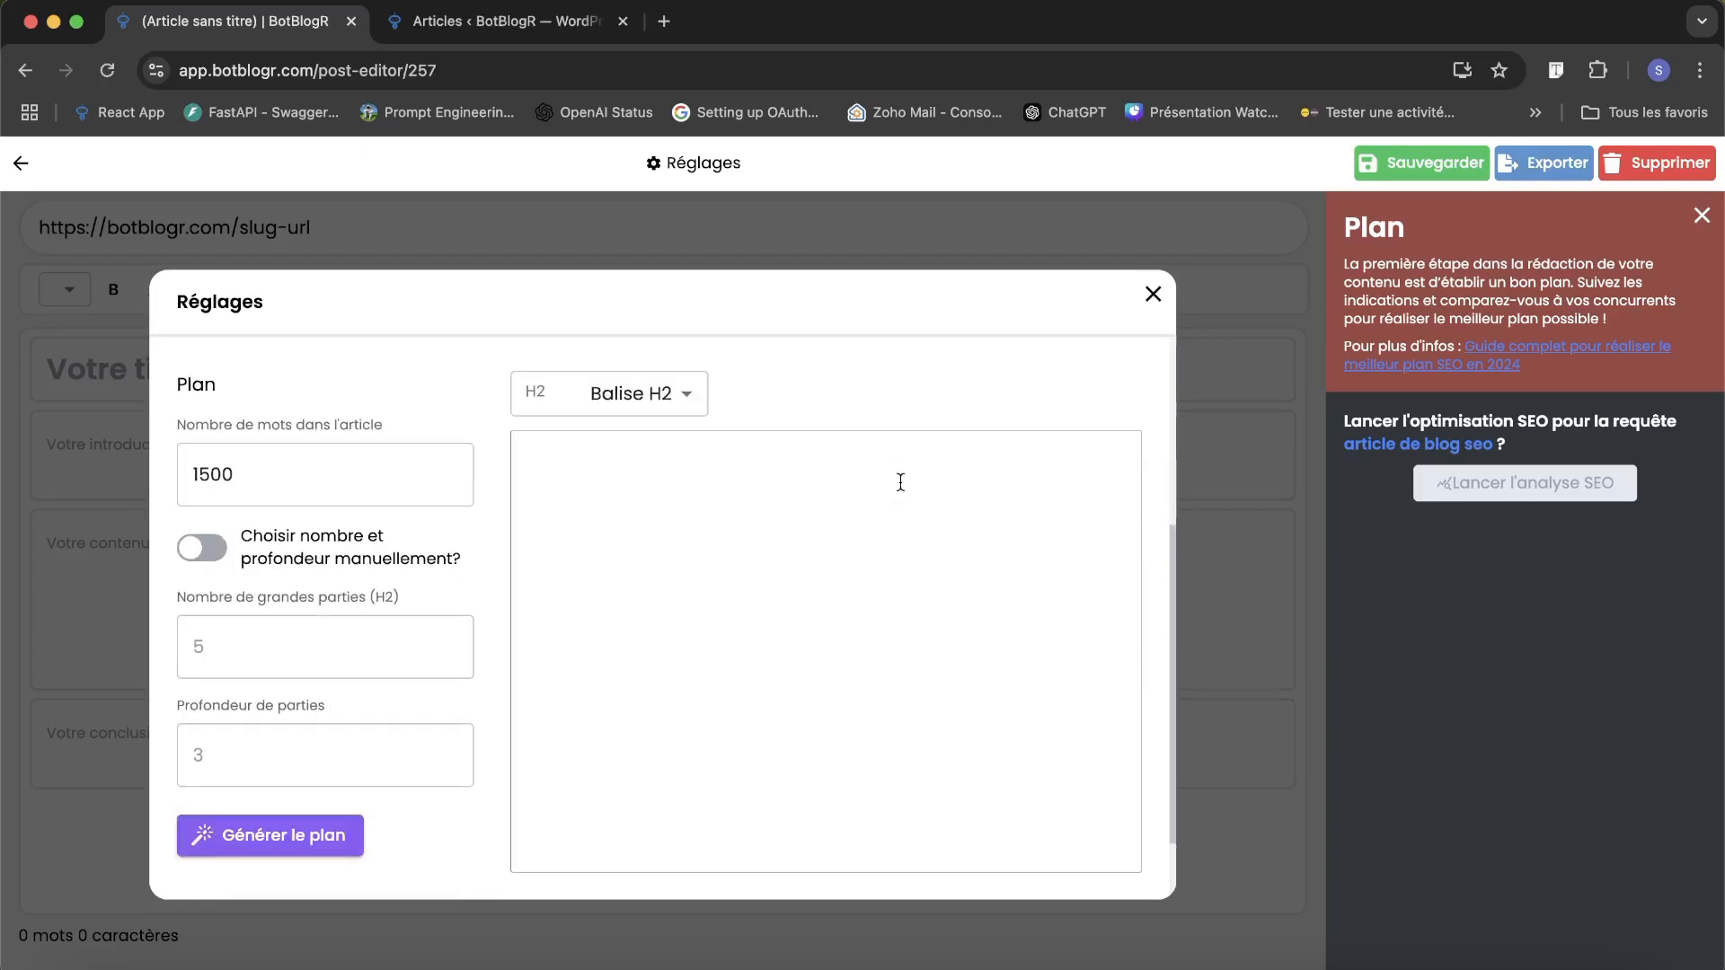
click(449, 467)
click(449, 467)
click(450, 467)
click(449, 467)
click(449, 467)
click(449, 467)
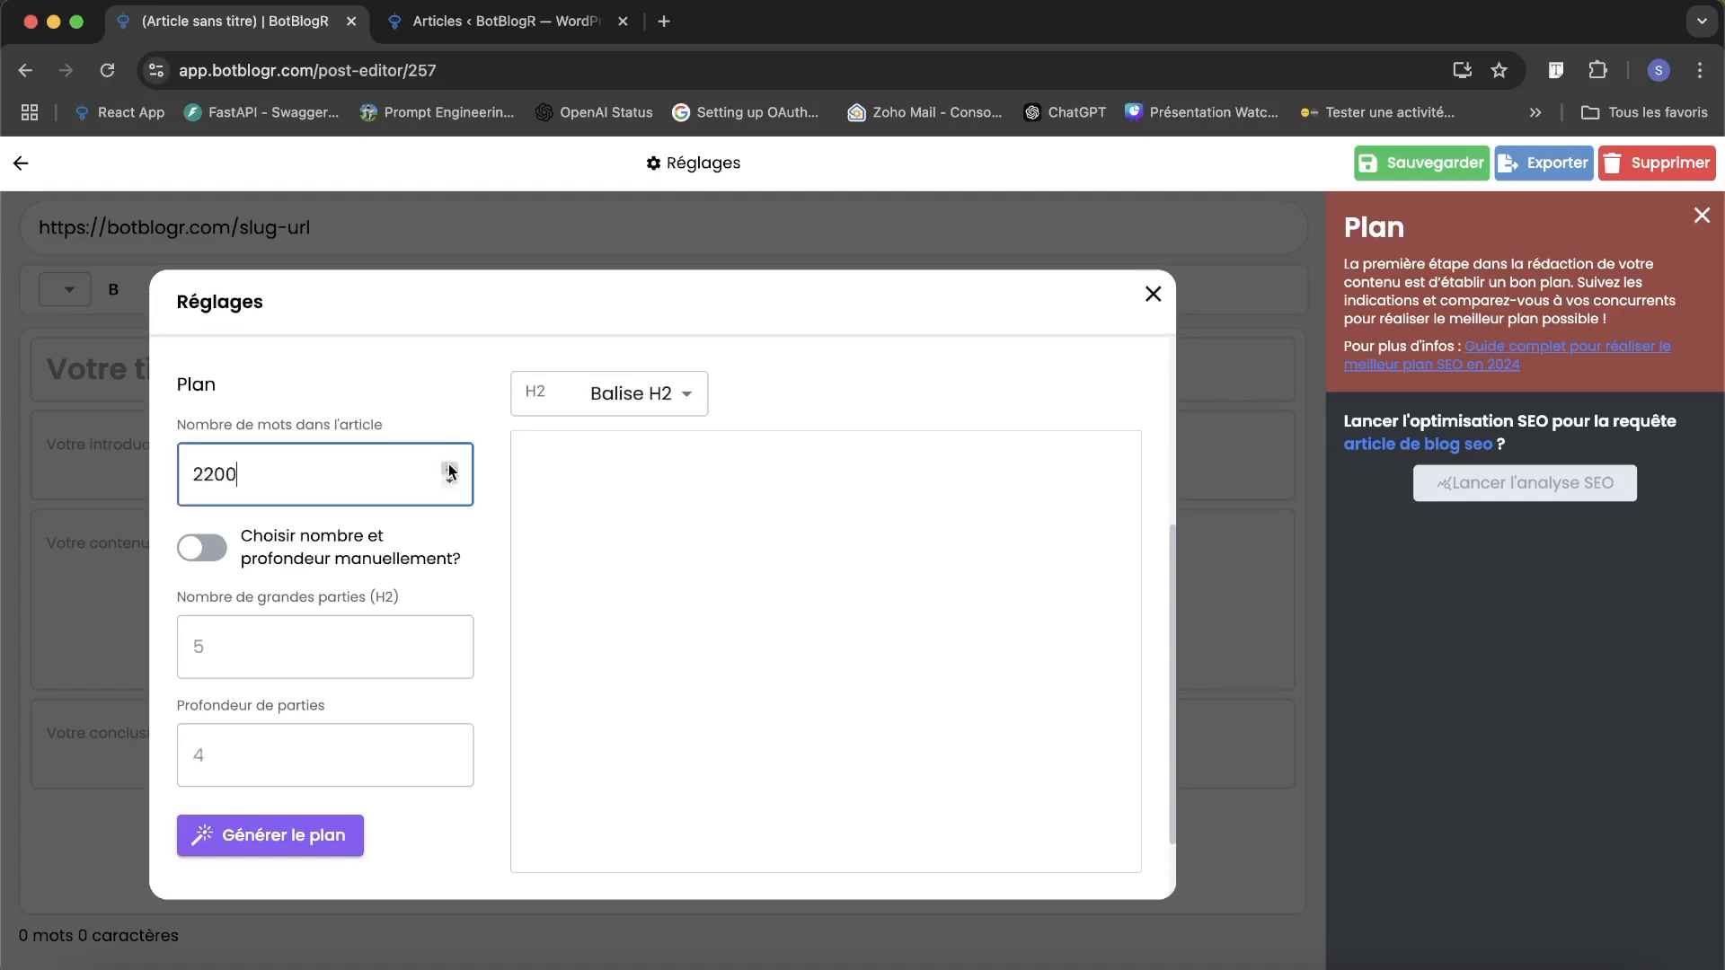
click(449, 467)
click(449, 467)
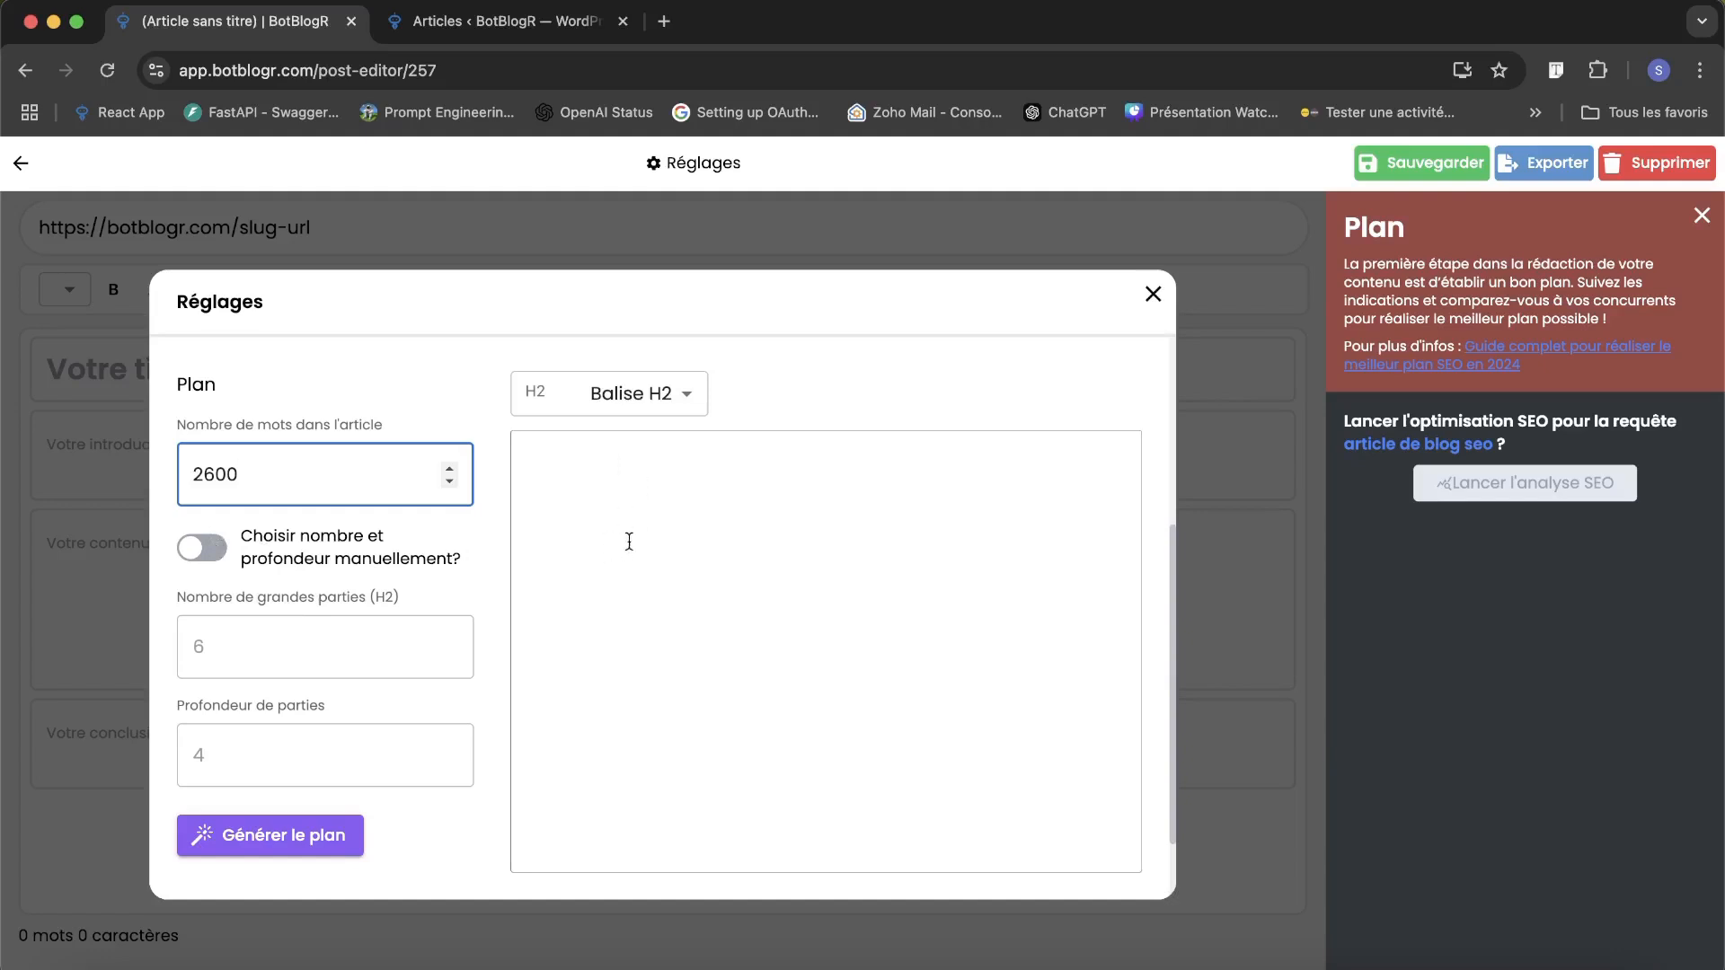
Enable manual choice of the plan's structure, with 7 main H2 sections and a section depth of 3.
click(413, 562)
click(332, 655)
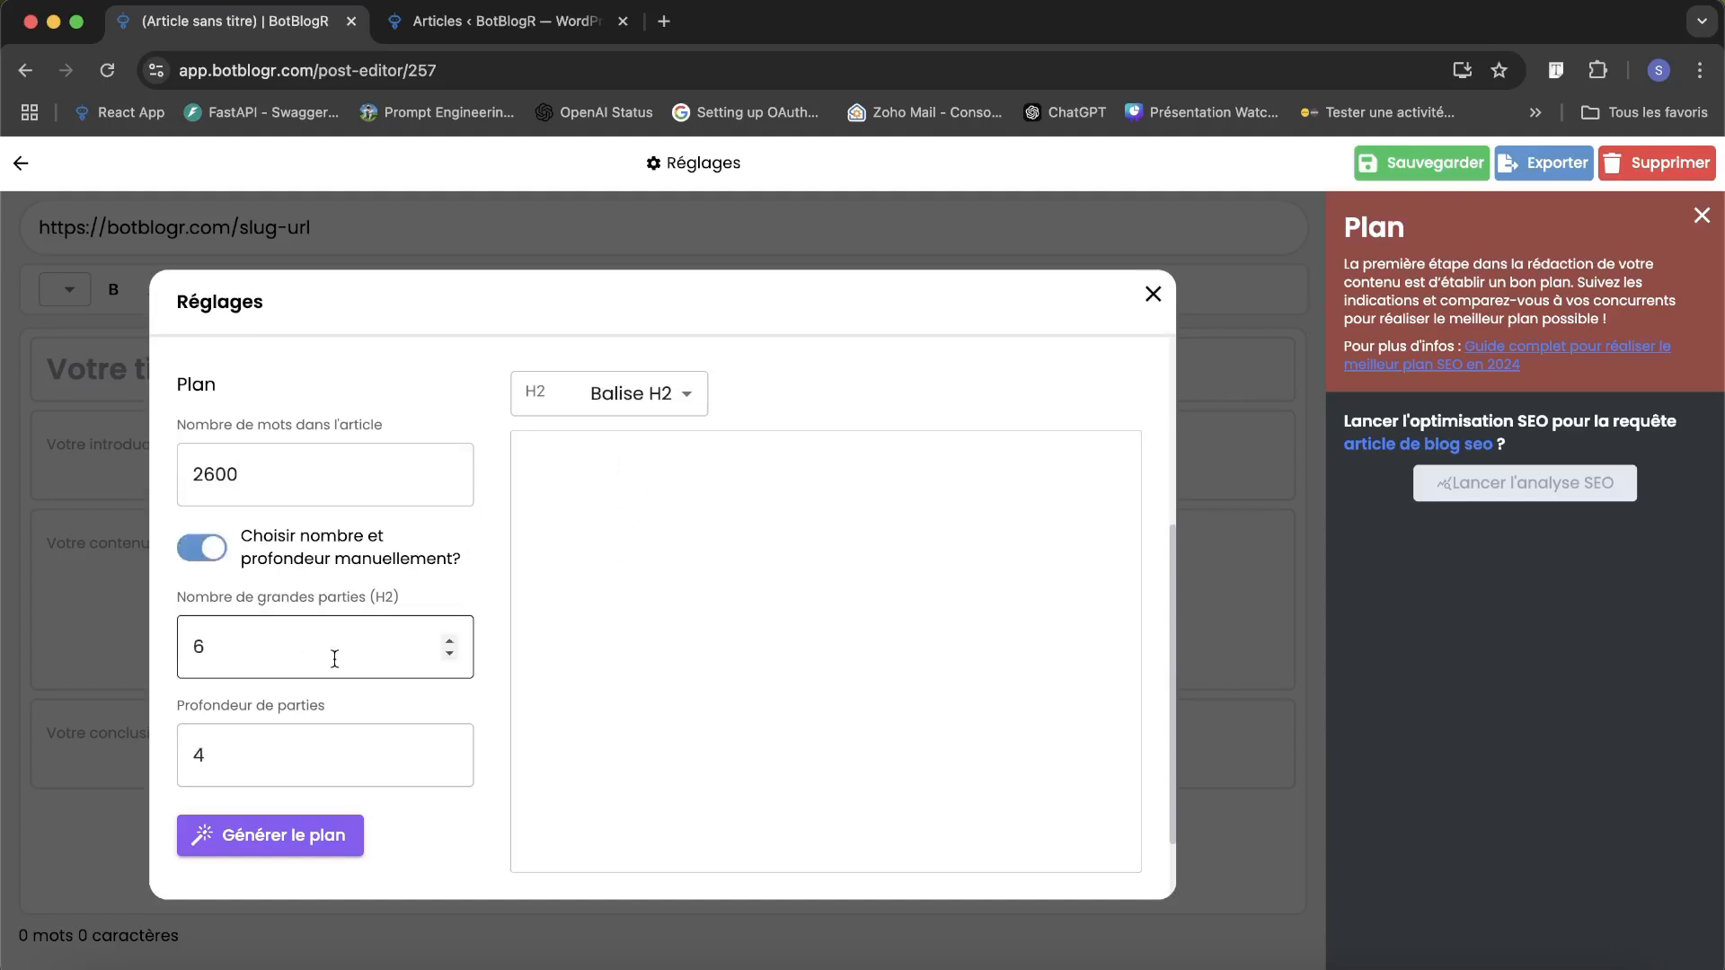
click(451, 653)
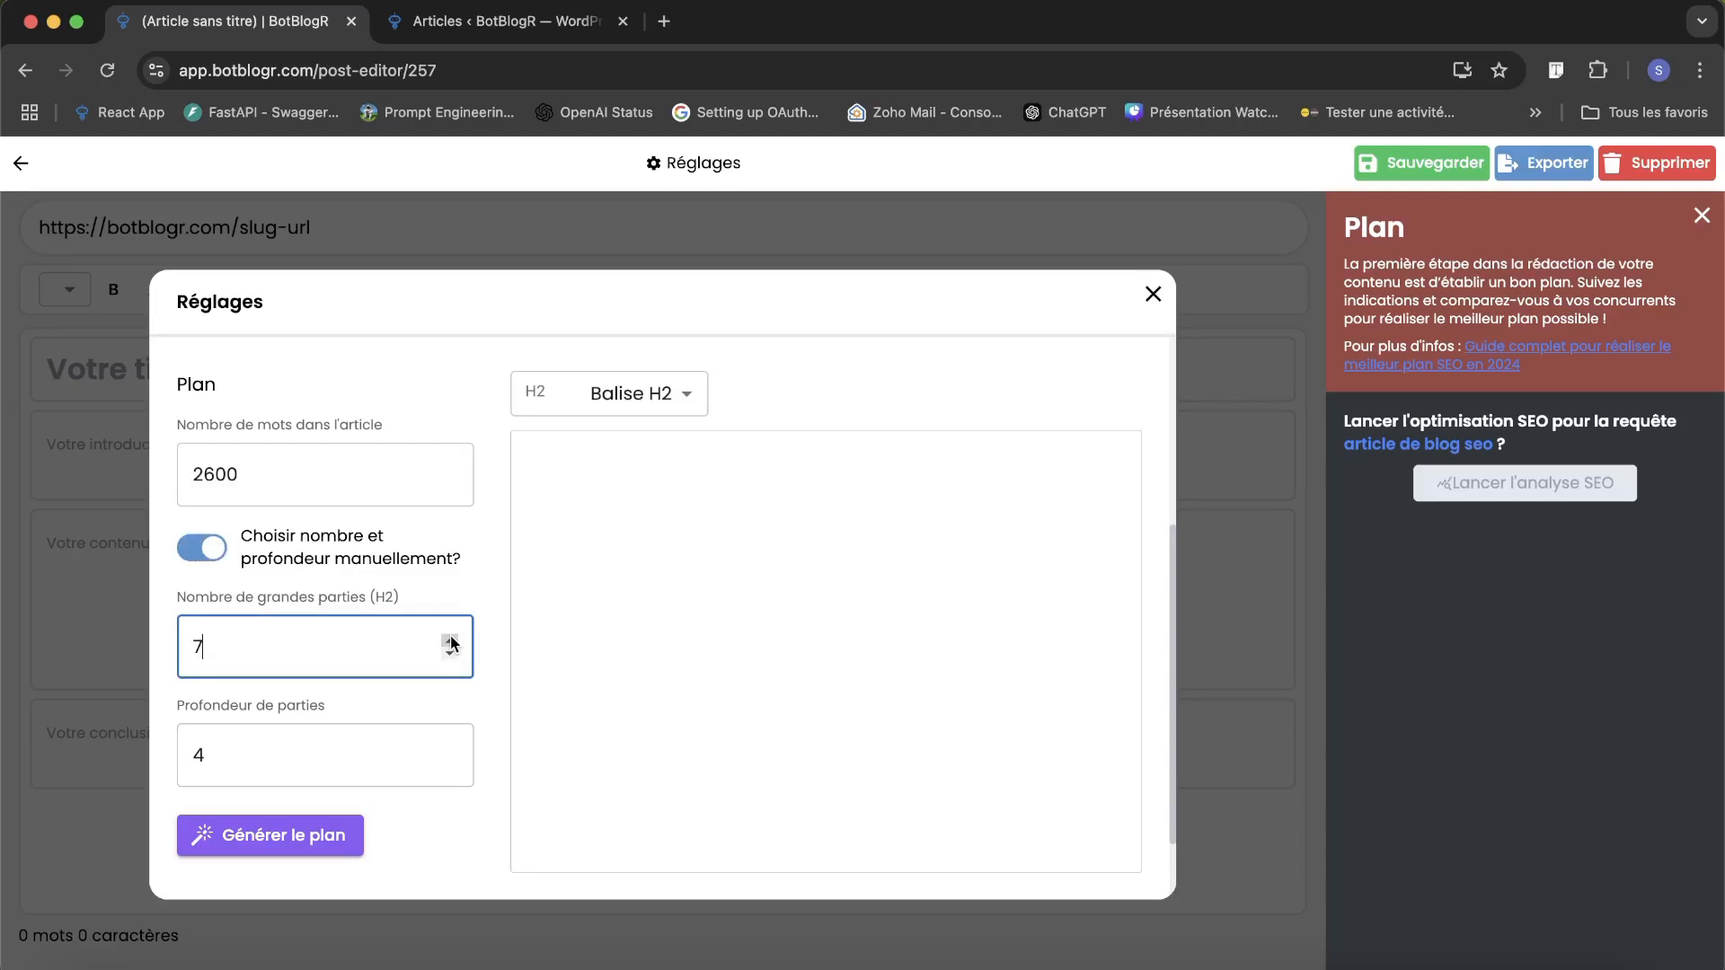
click(450, 749)
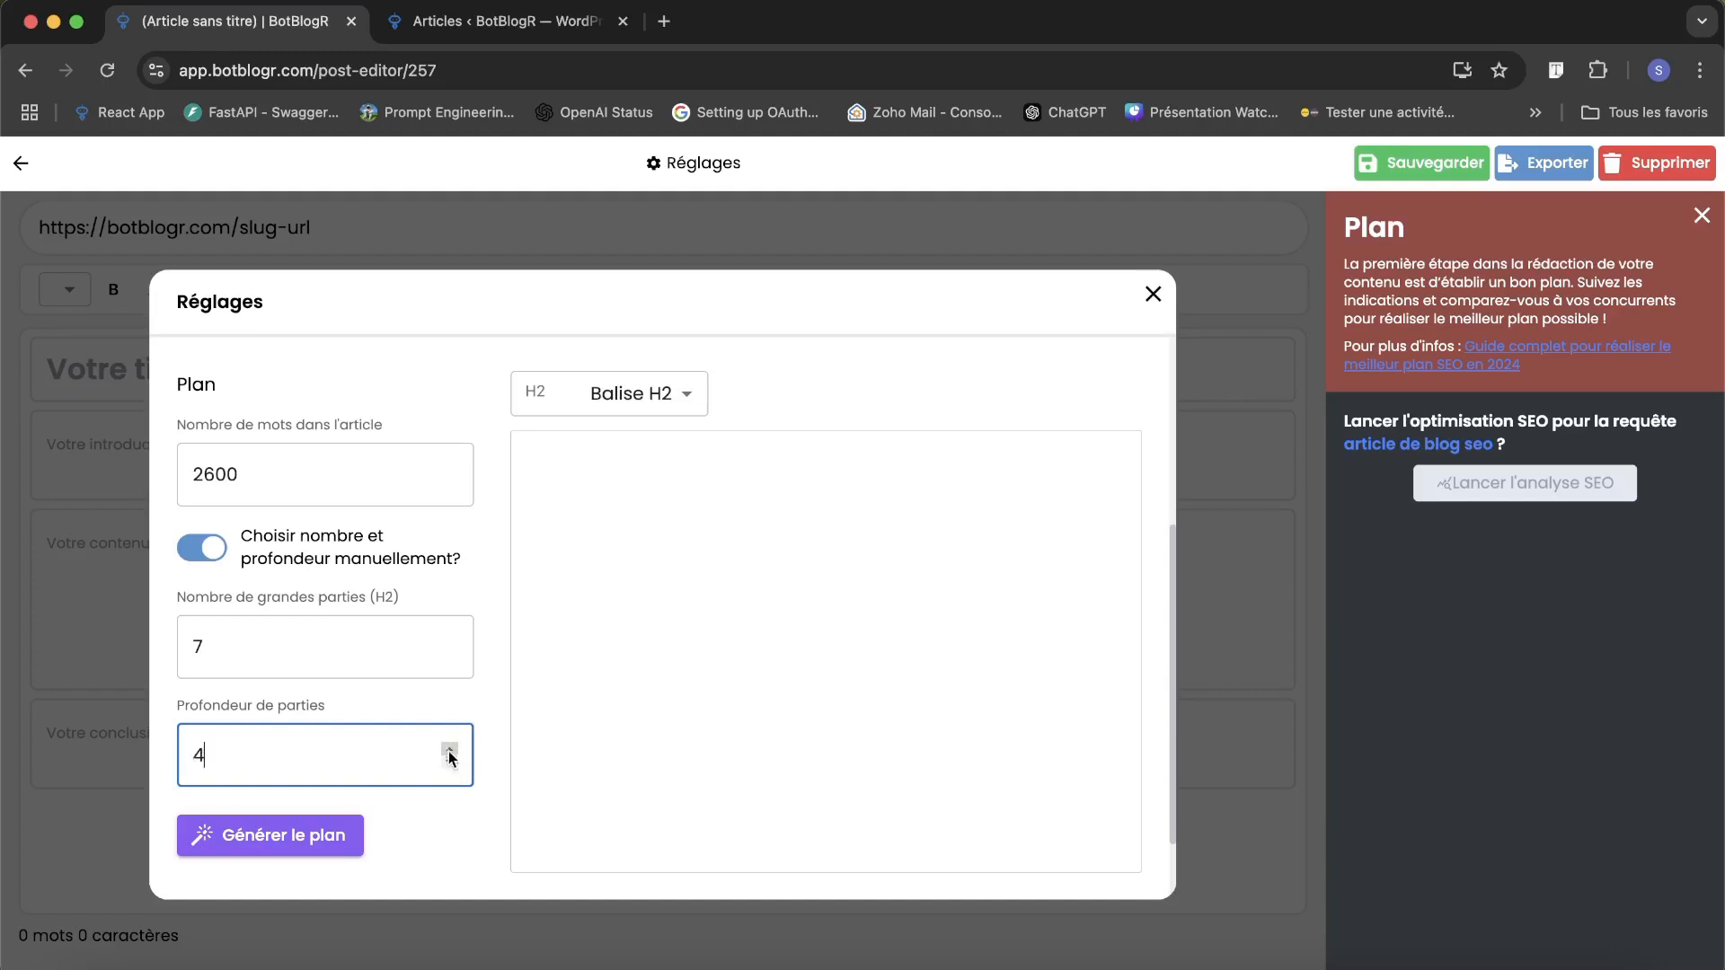
click(449, 760)
click(471, 575)
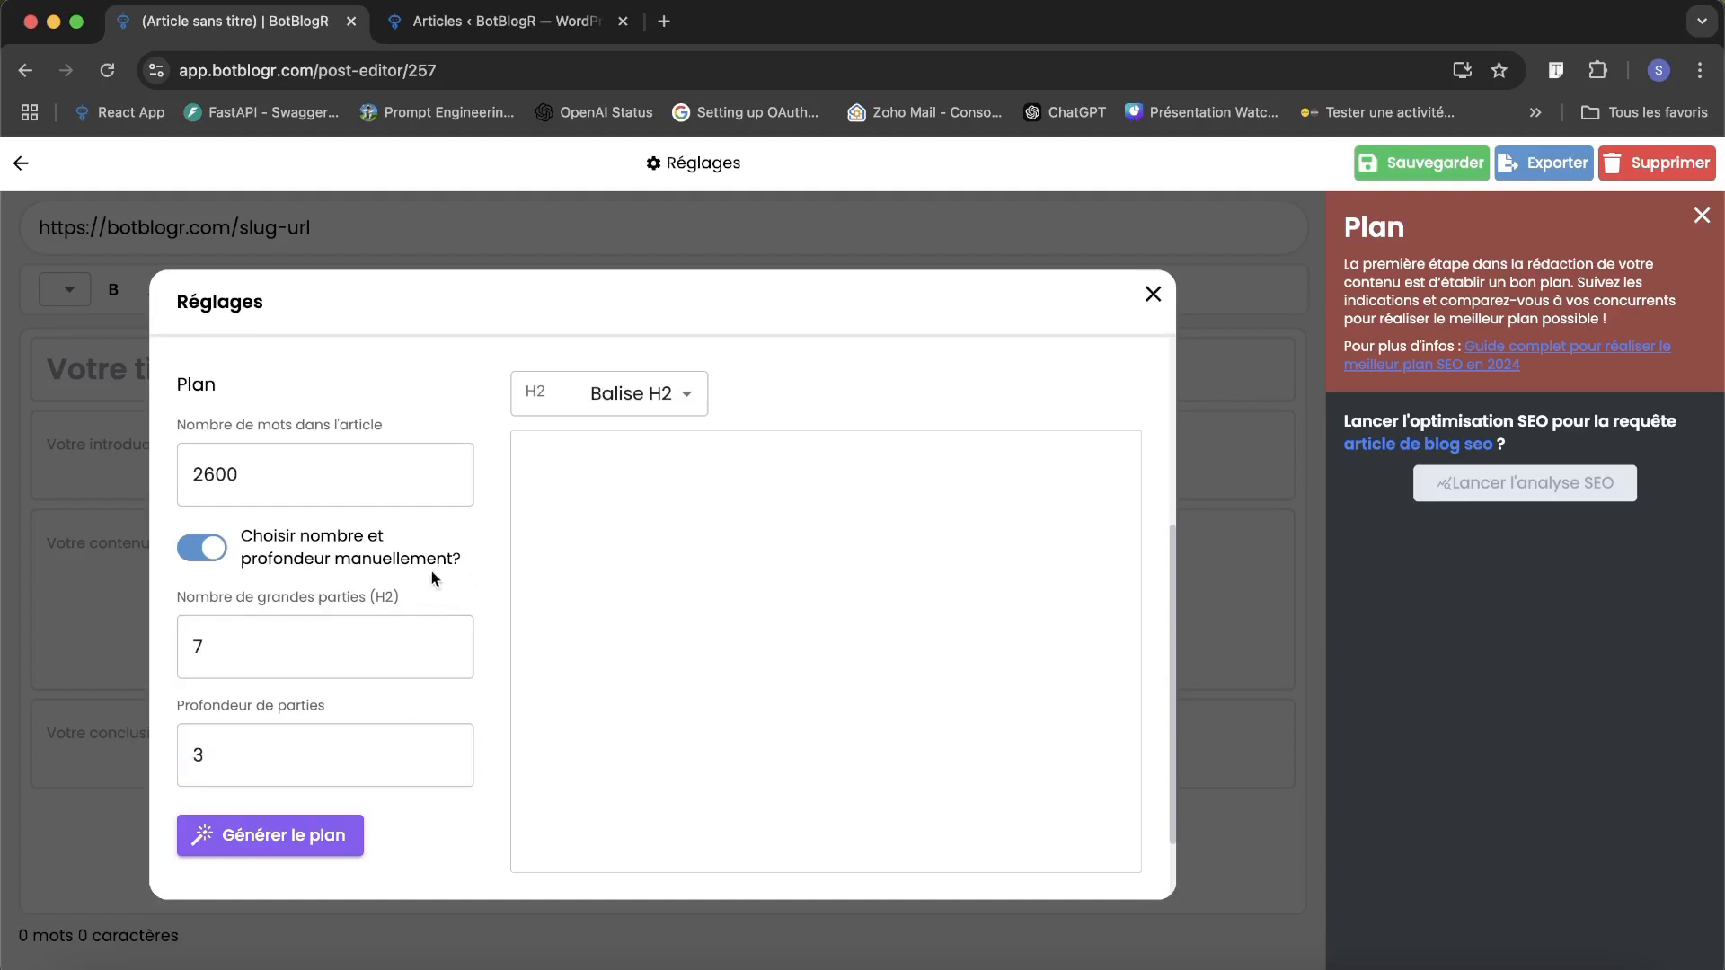
Set the article's word count to 2800, generate the plan and read through its headings.
scroll(431, 579, up, 1)
click(450, 559)
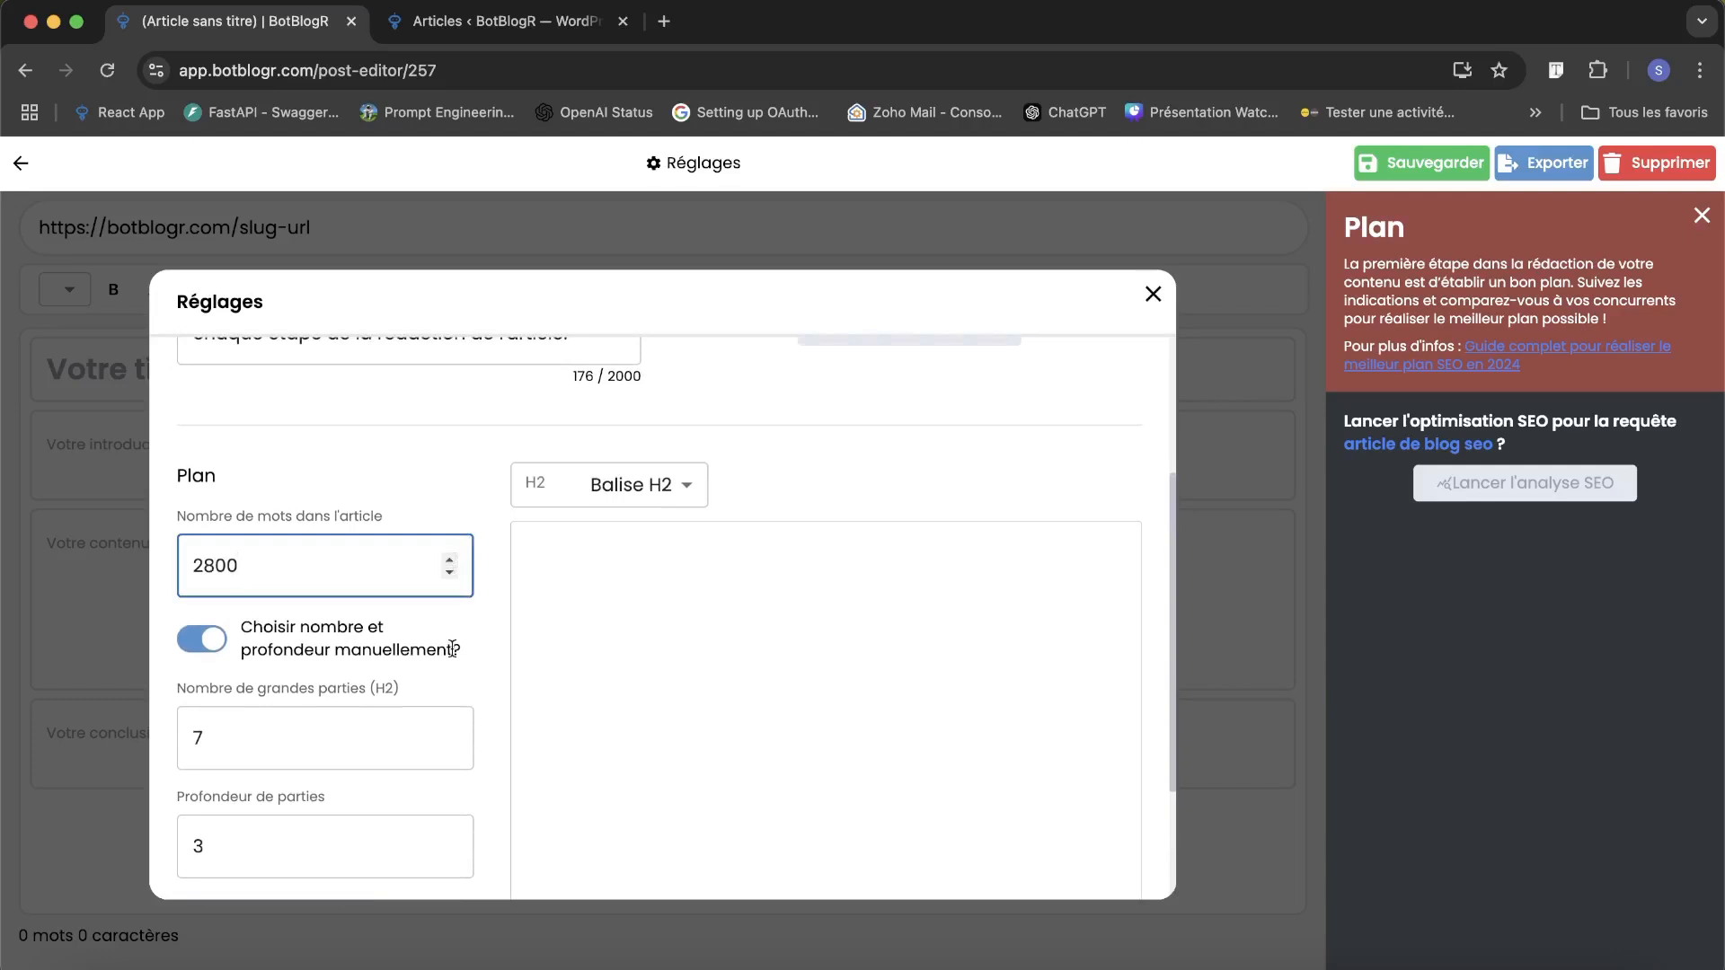
scroll(452, 648, down, 2)
click(328, 742)
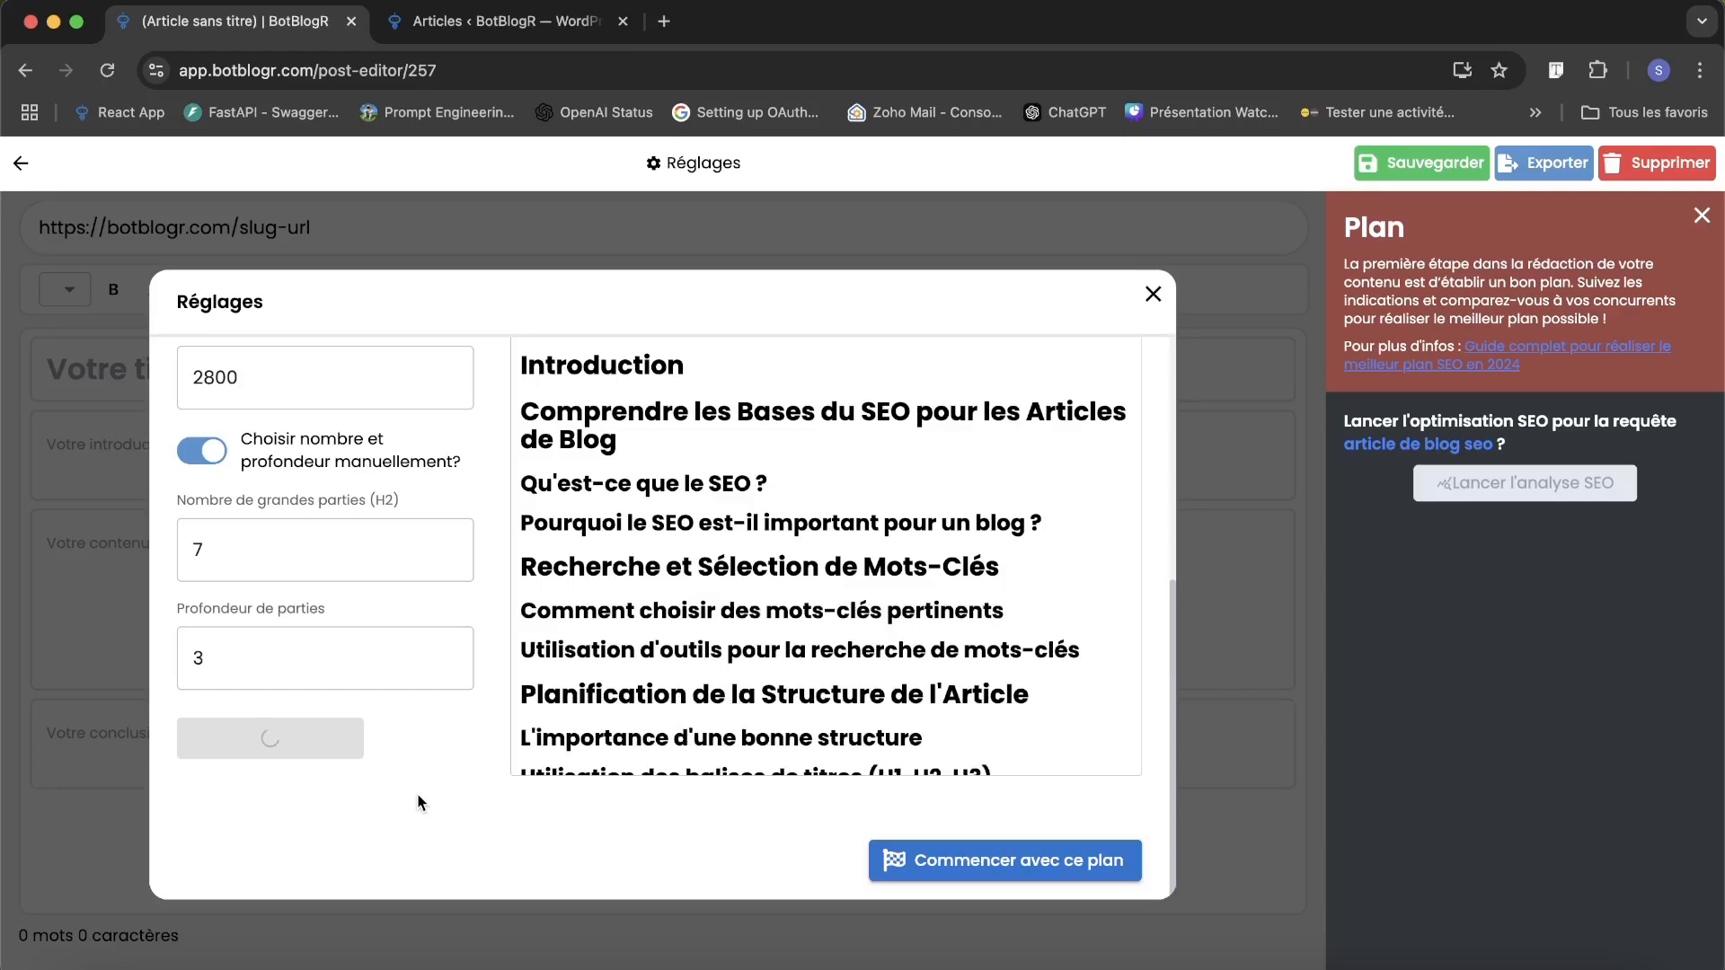
scroll(774, 671, down, 10)
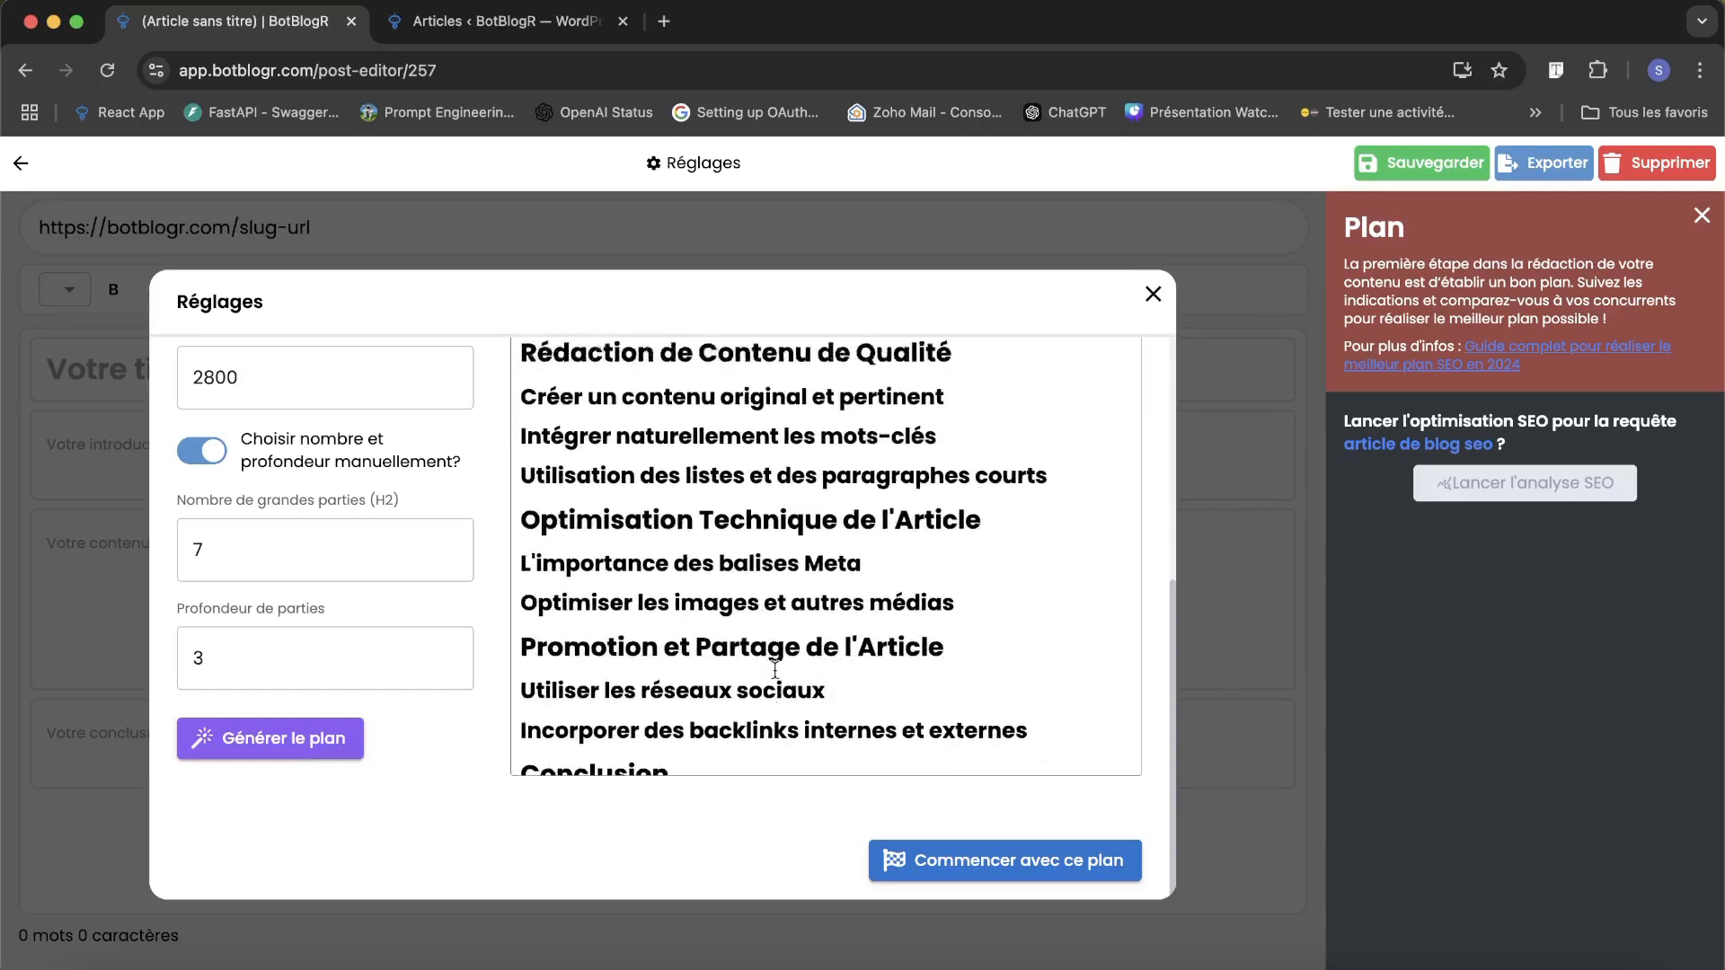
scroll(774, 671, up, 10)
scroll(774, 670, up, 2)
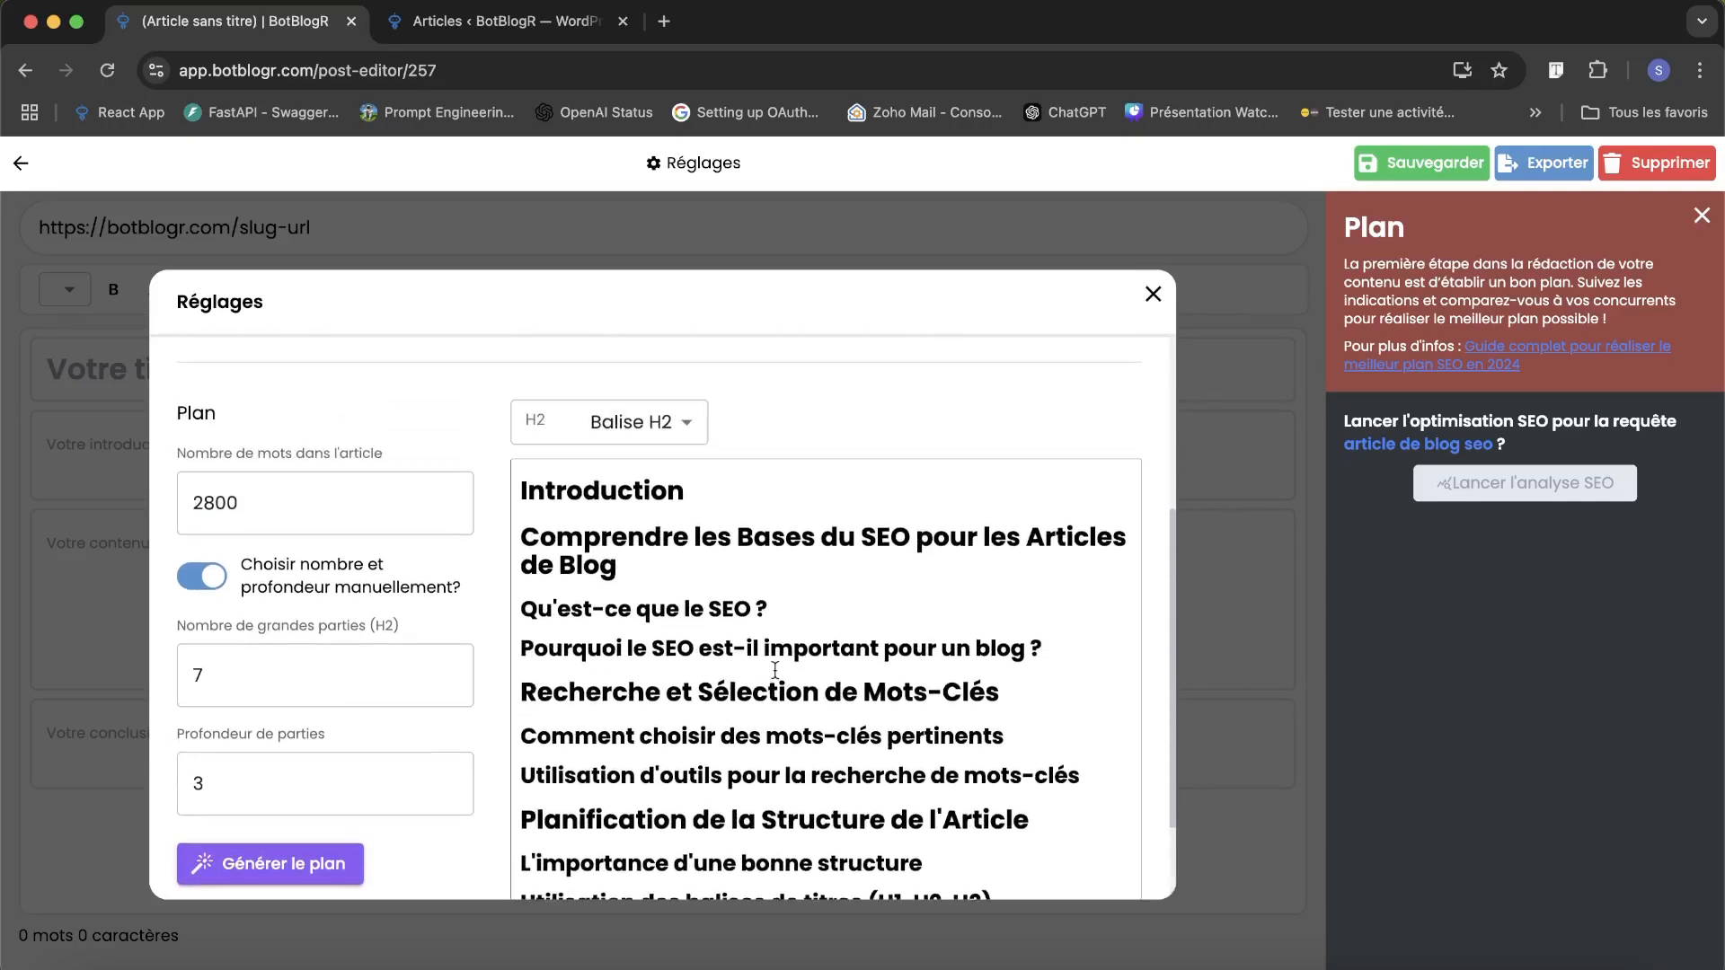
Generate an alternative article plan, compare it with the existing one and keep the old plan.
scroll(328, 674, down, 2)
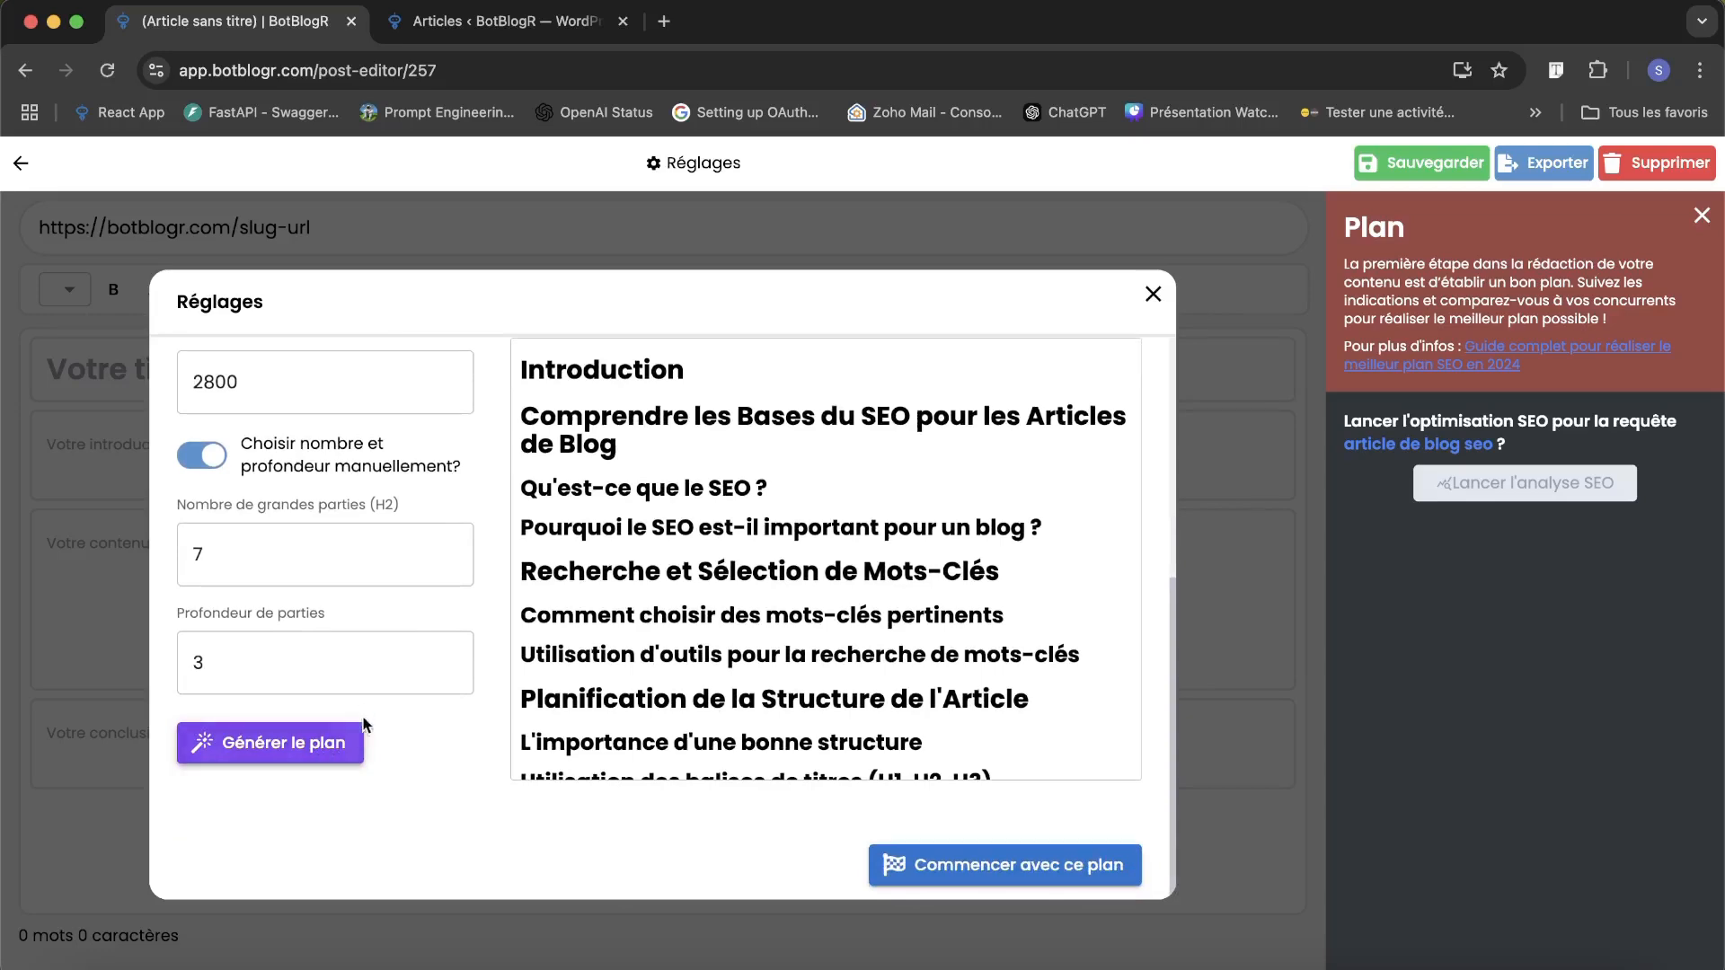
click(321, 750)
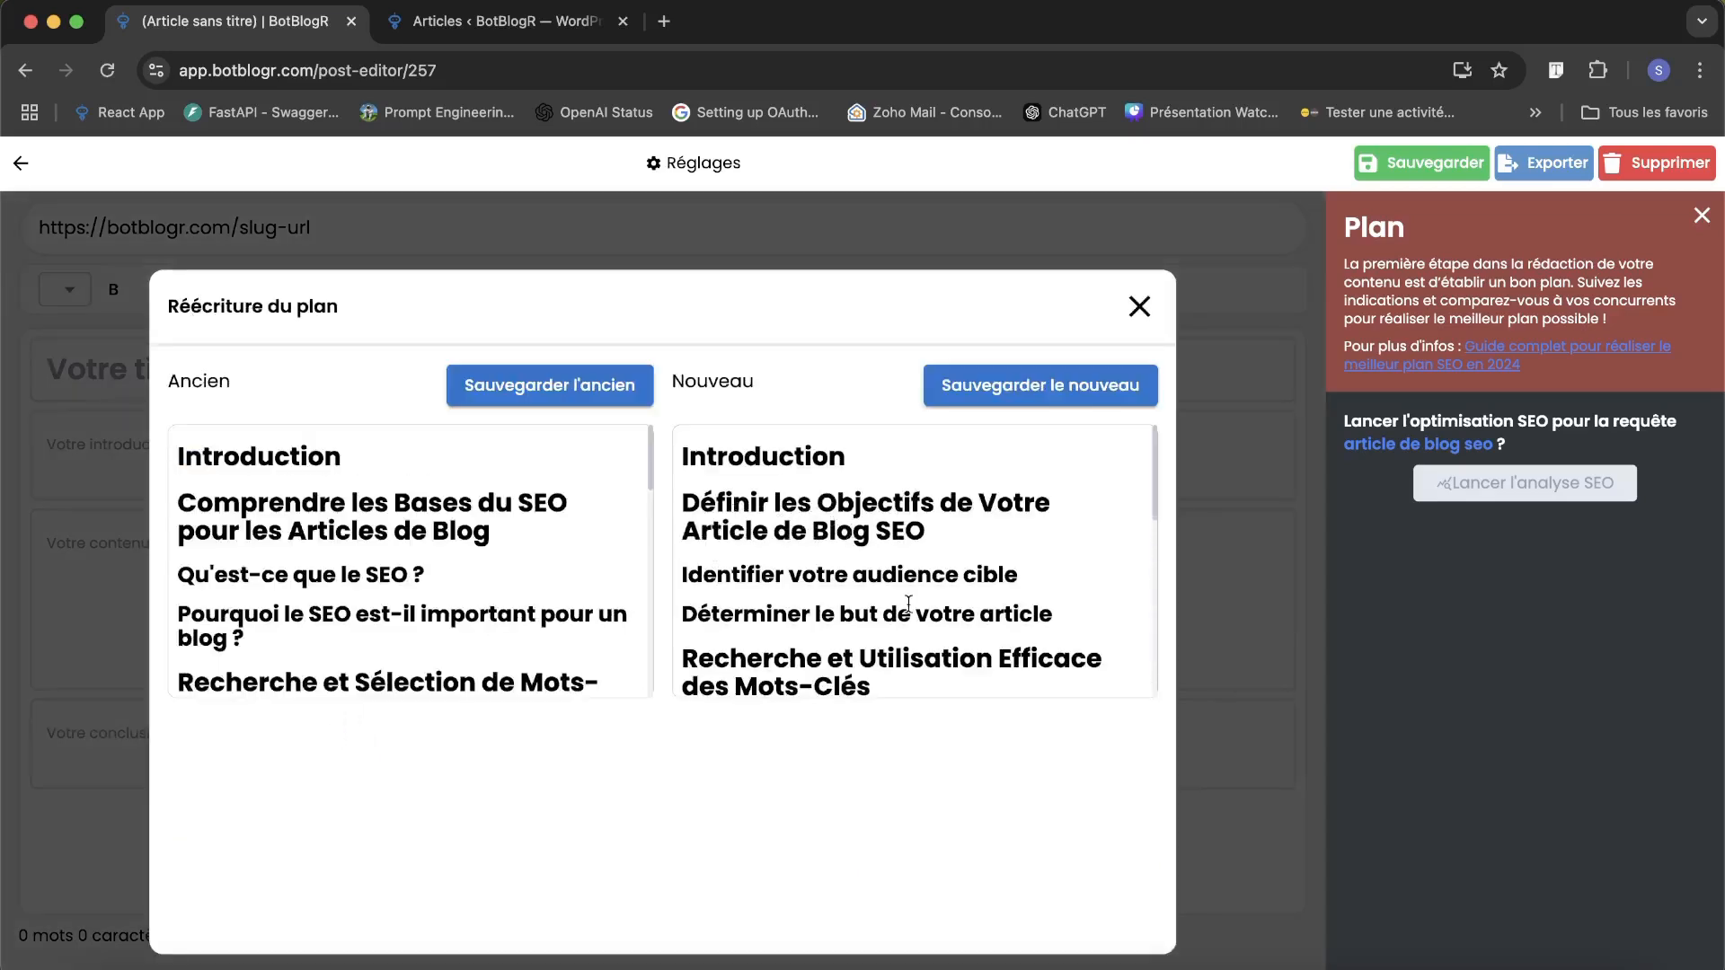
scroll(521, 569, down, 5)
scroll(521, 569, up, 5)
scroll(876, 513, down, 5)
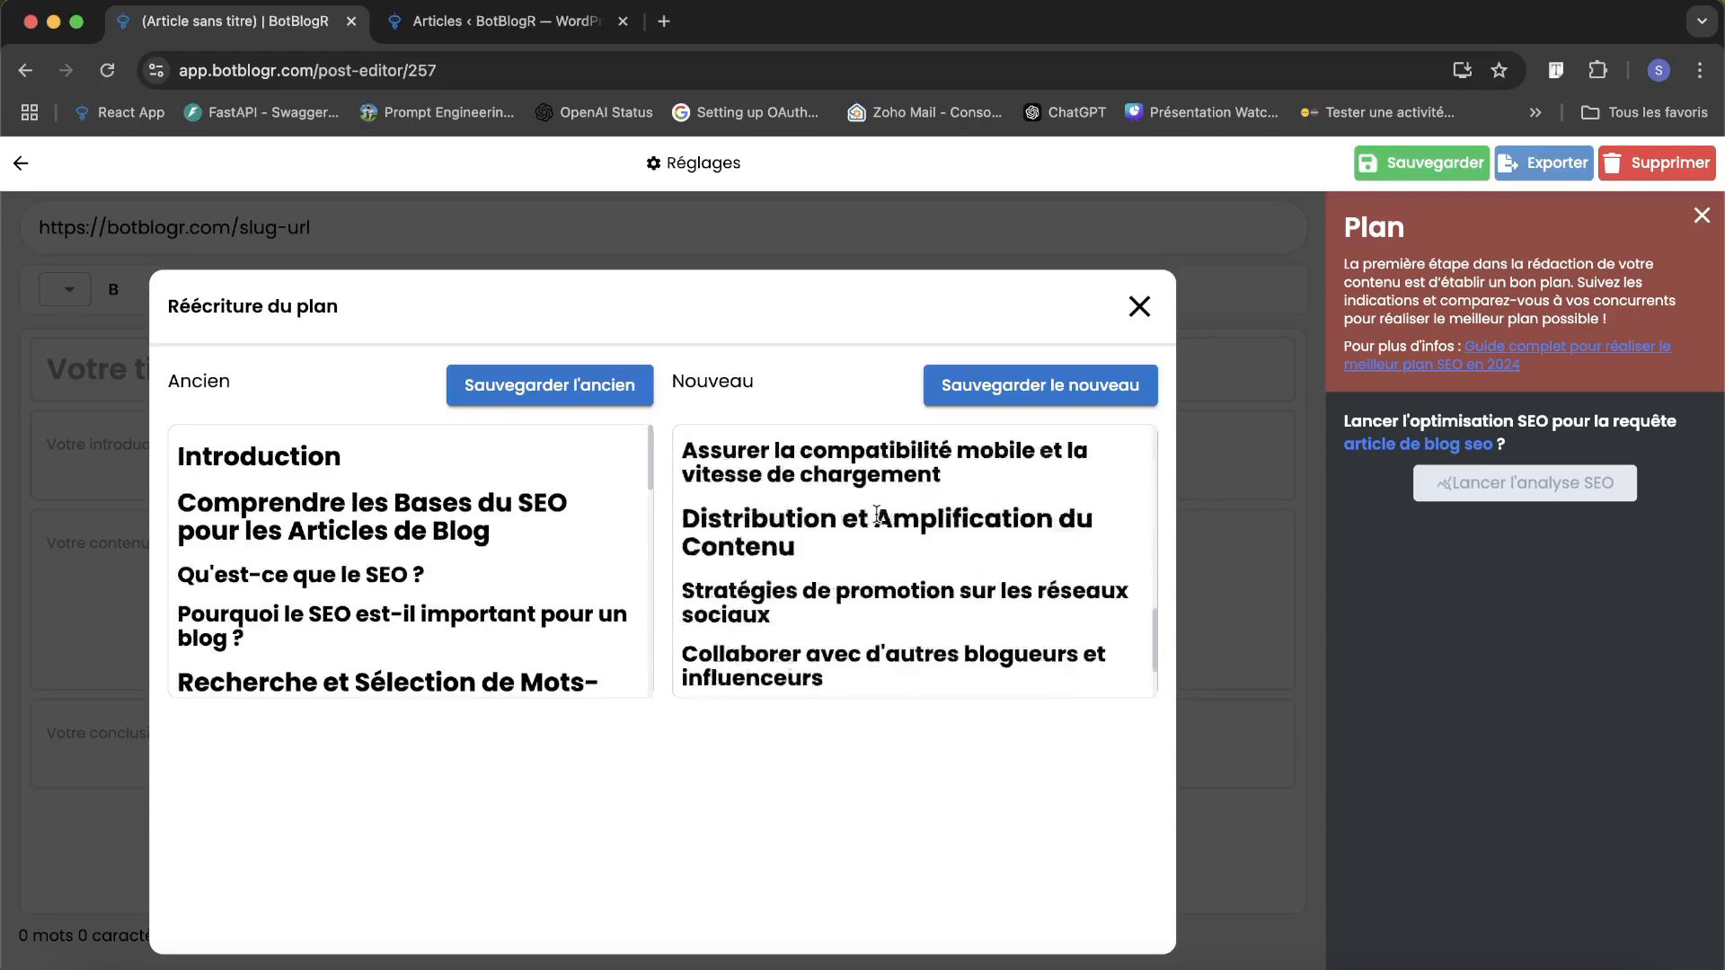
scroll(876, 513, up, 2)
scroll(876, 513, up, 3)
scroll(530, 454, down, 5)
scroll(539, 431, up, 5)
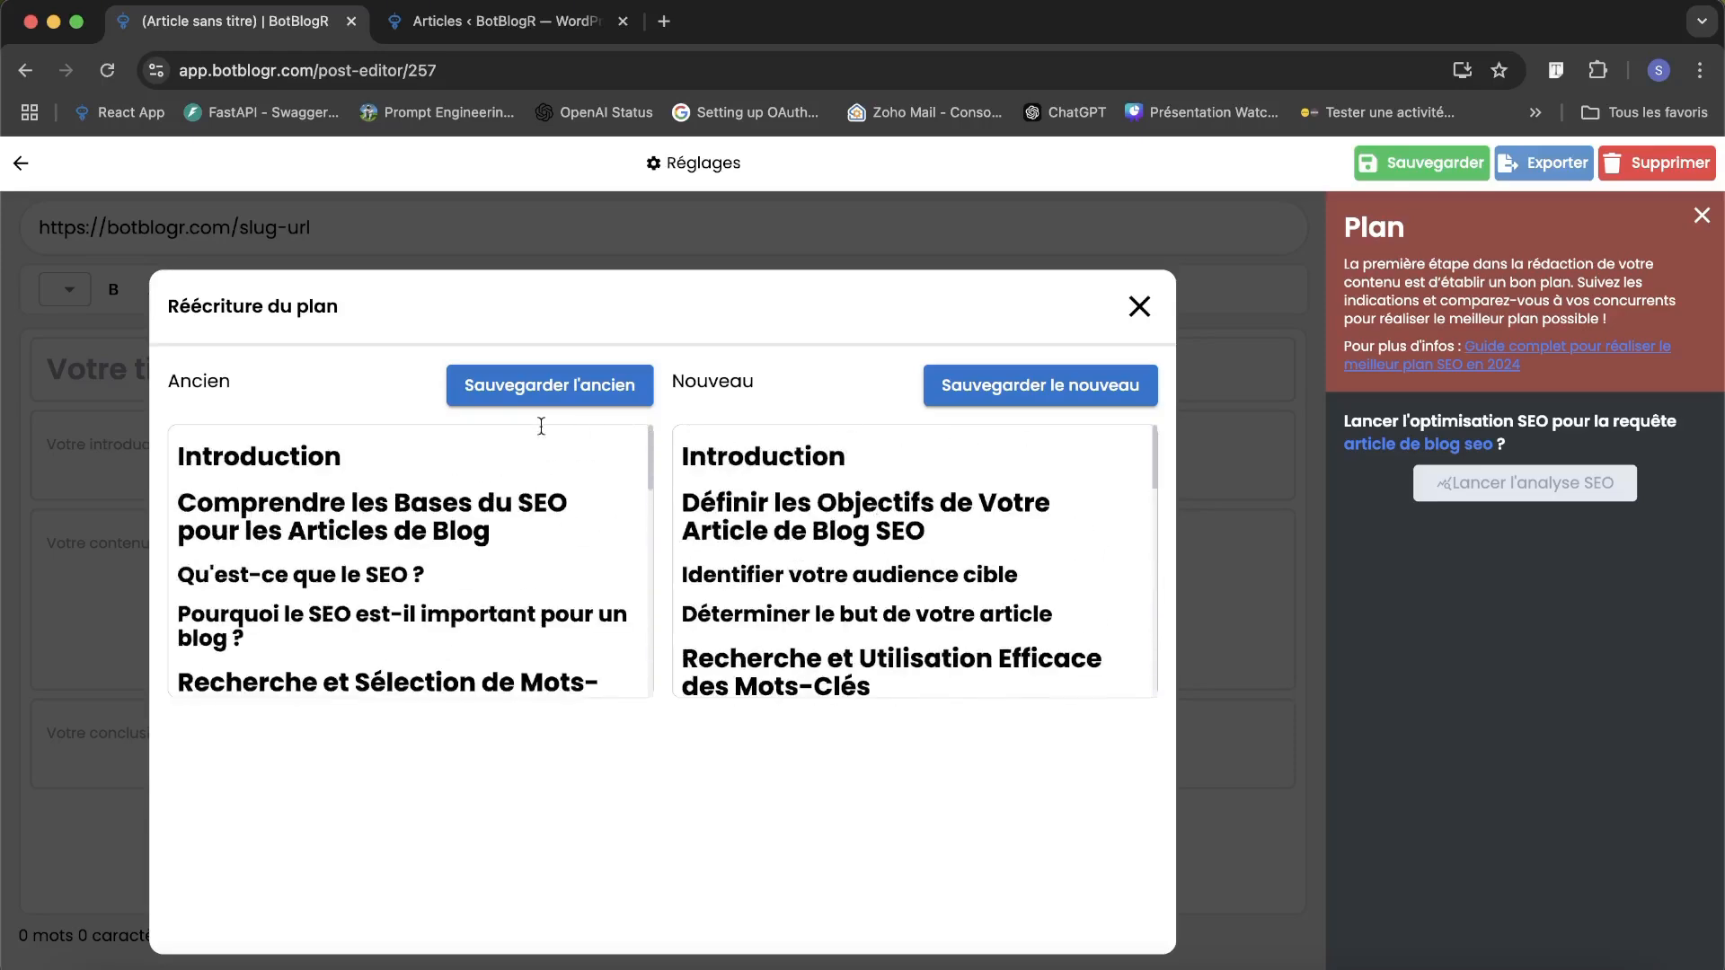
click(577, 387)
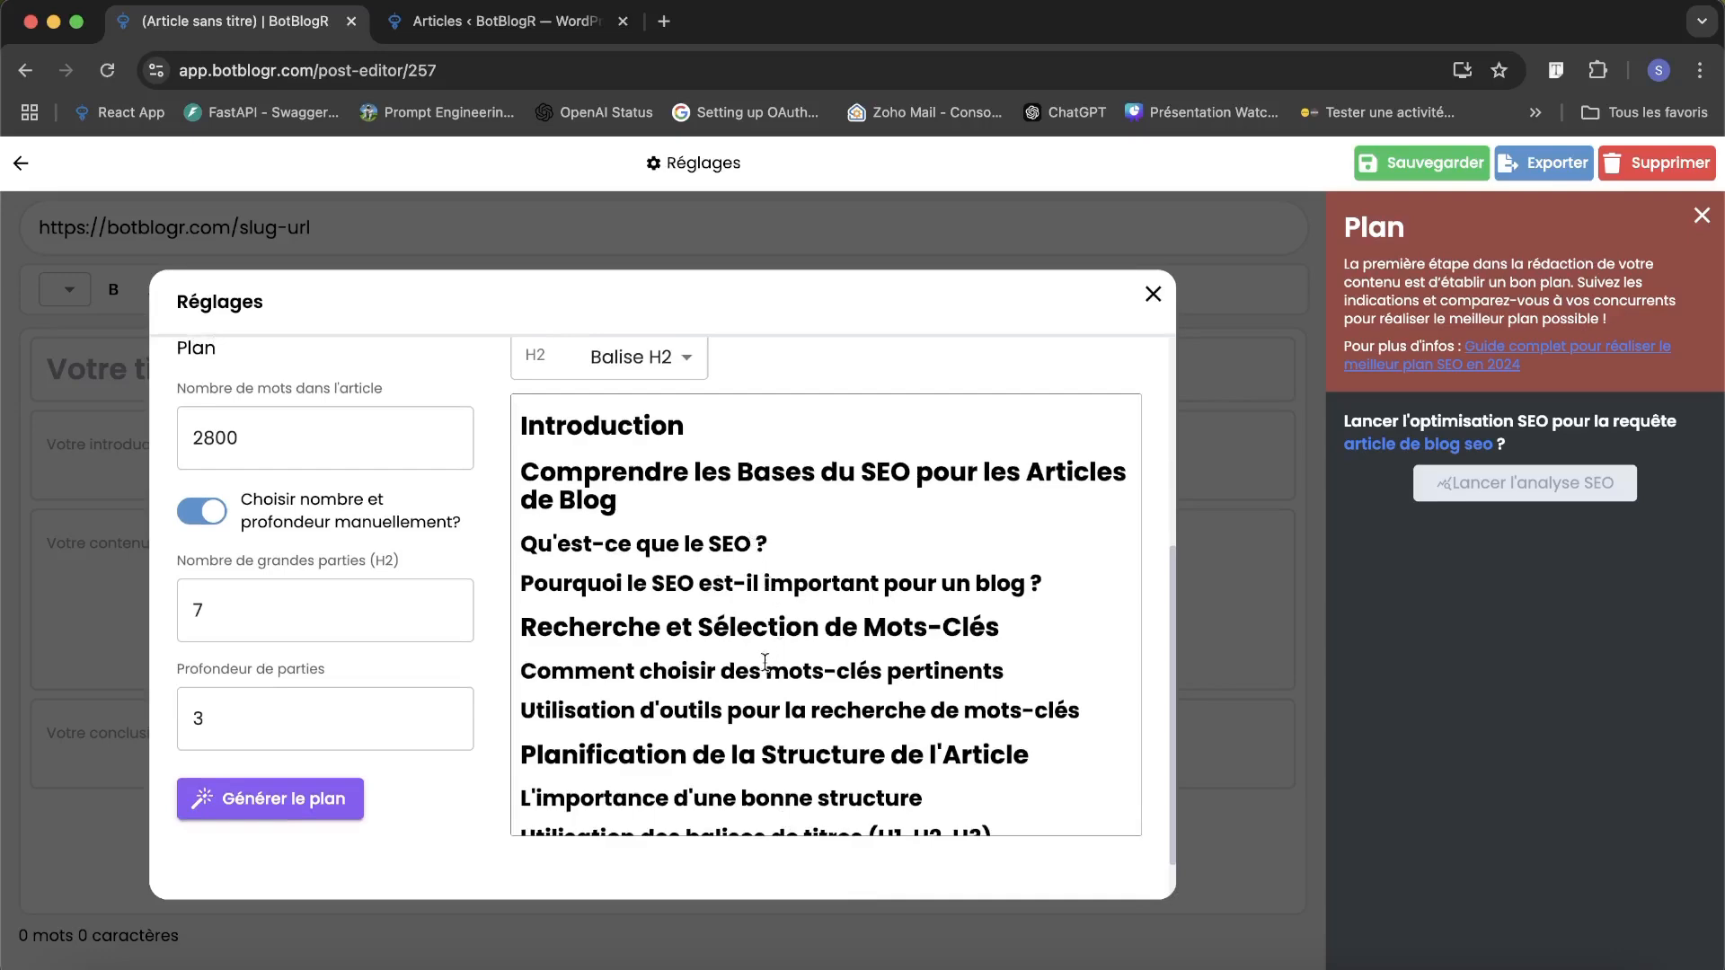
Review the plan down to its conclusion and start the article with it.
scroll(765, 663, down, 8)
scroll(638, 858, down, 2)
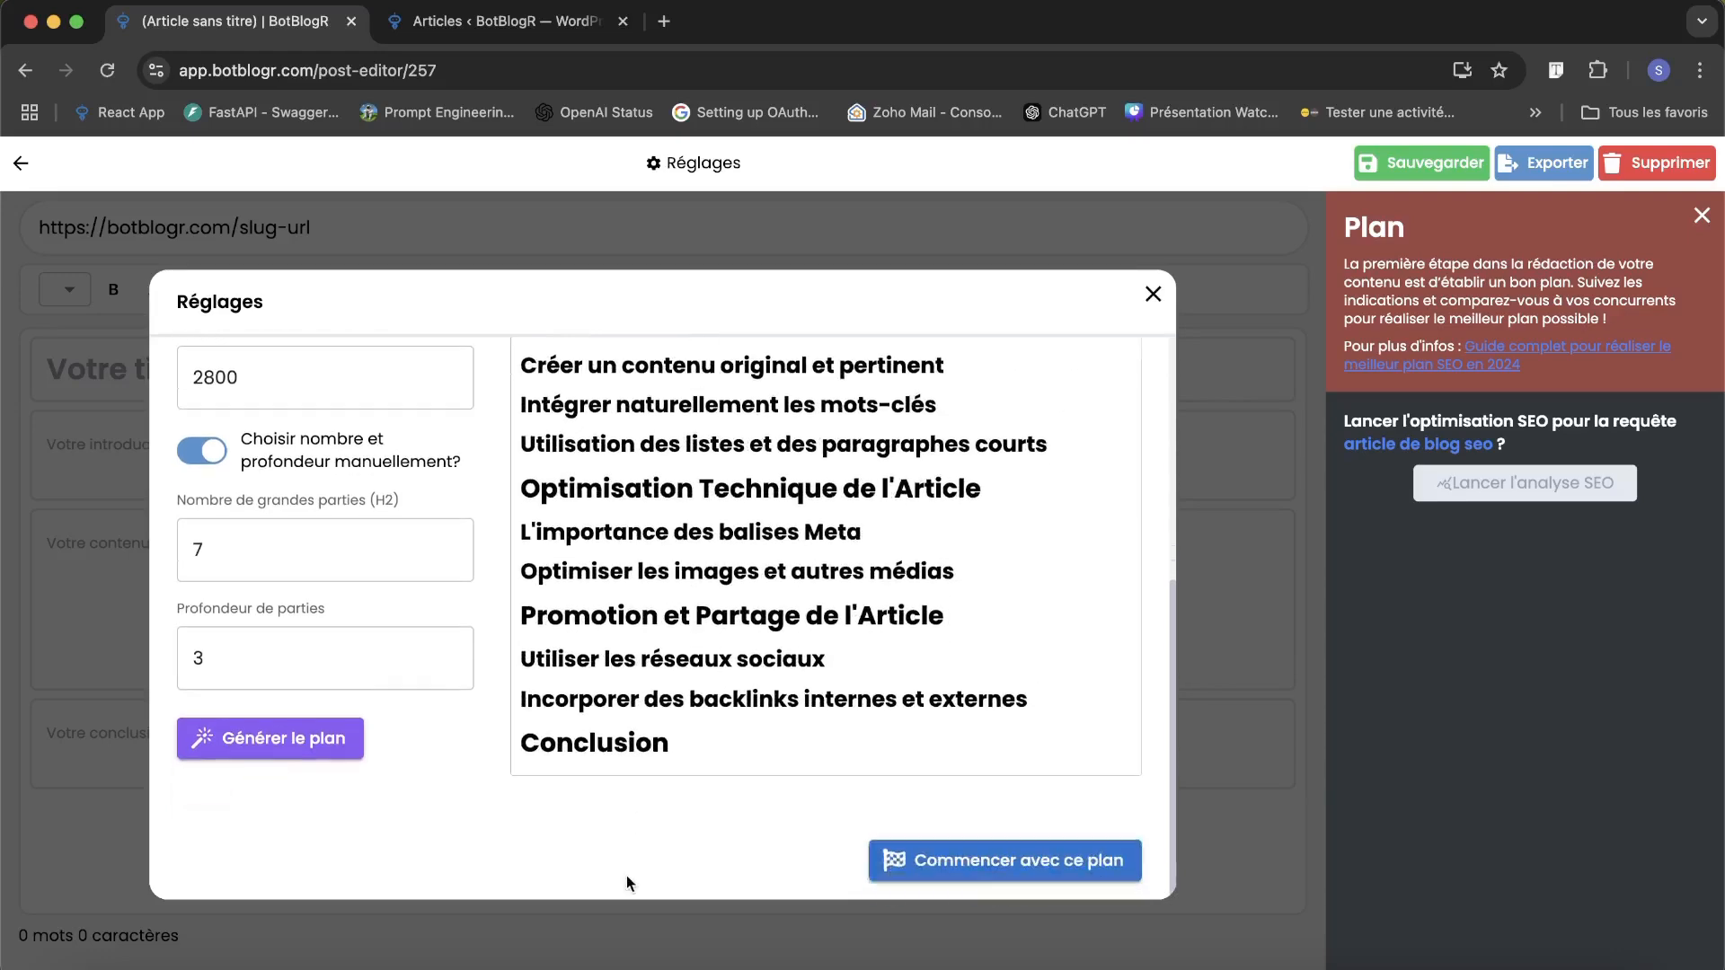
click(1005, 866)
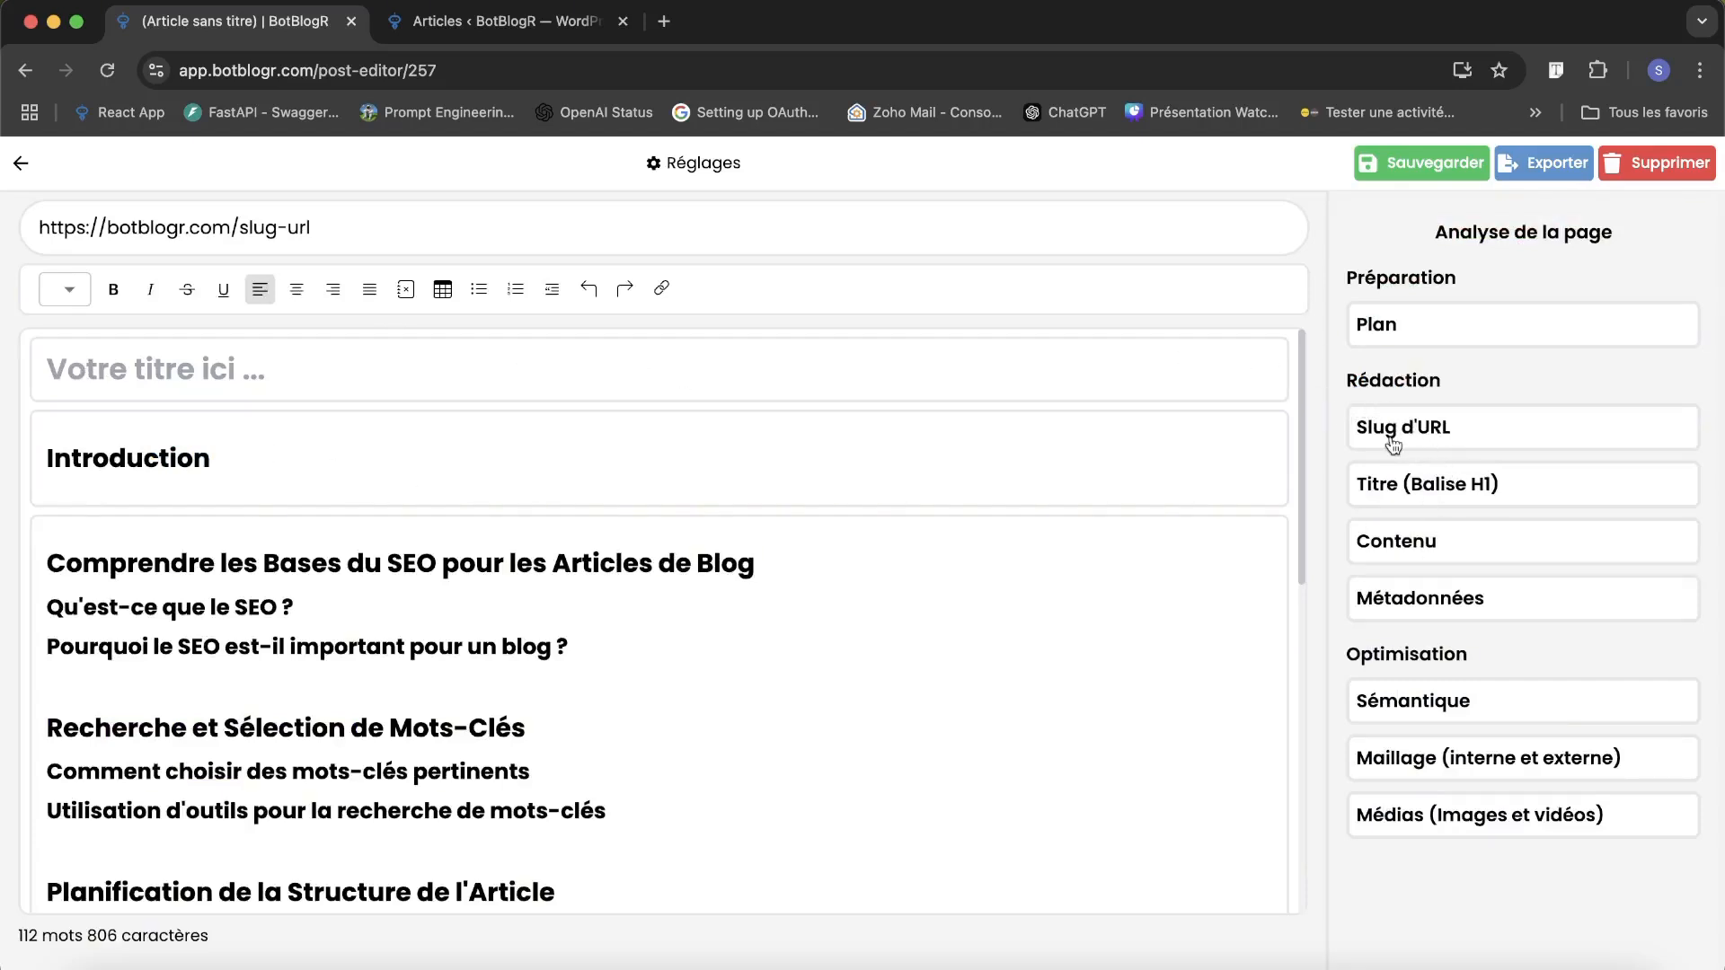
click(1559, 425)
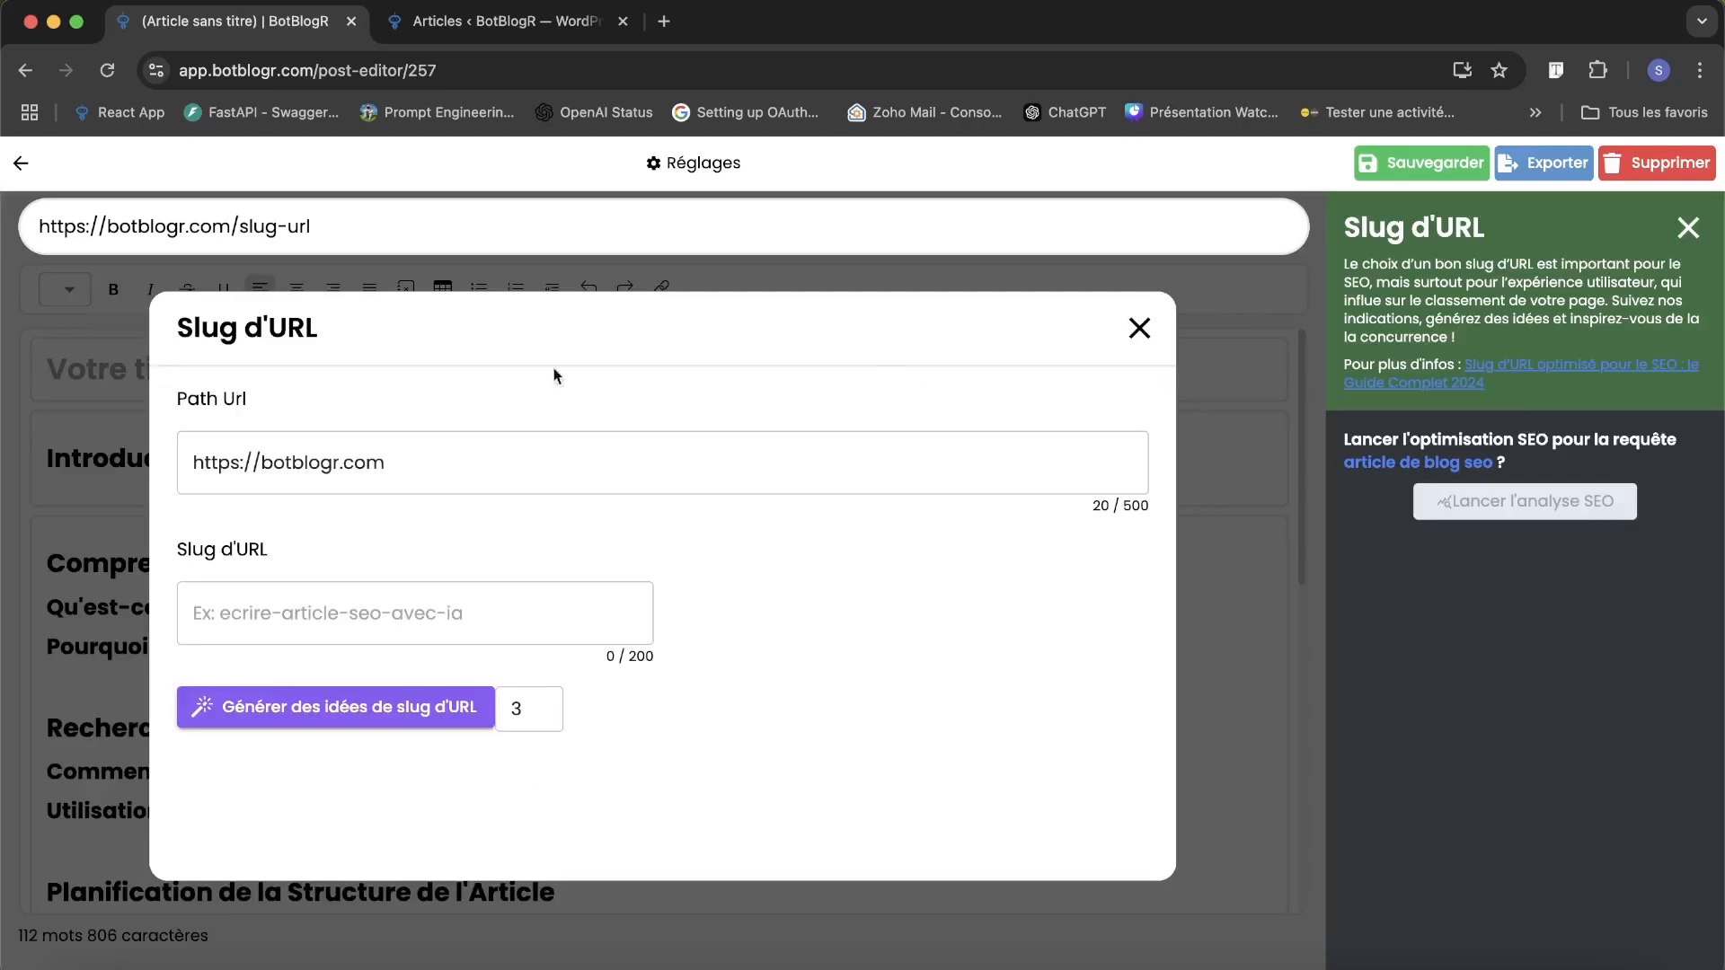
click(420, 464)
click(415, 413)
click(483, 27)
click(289, 27)
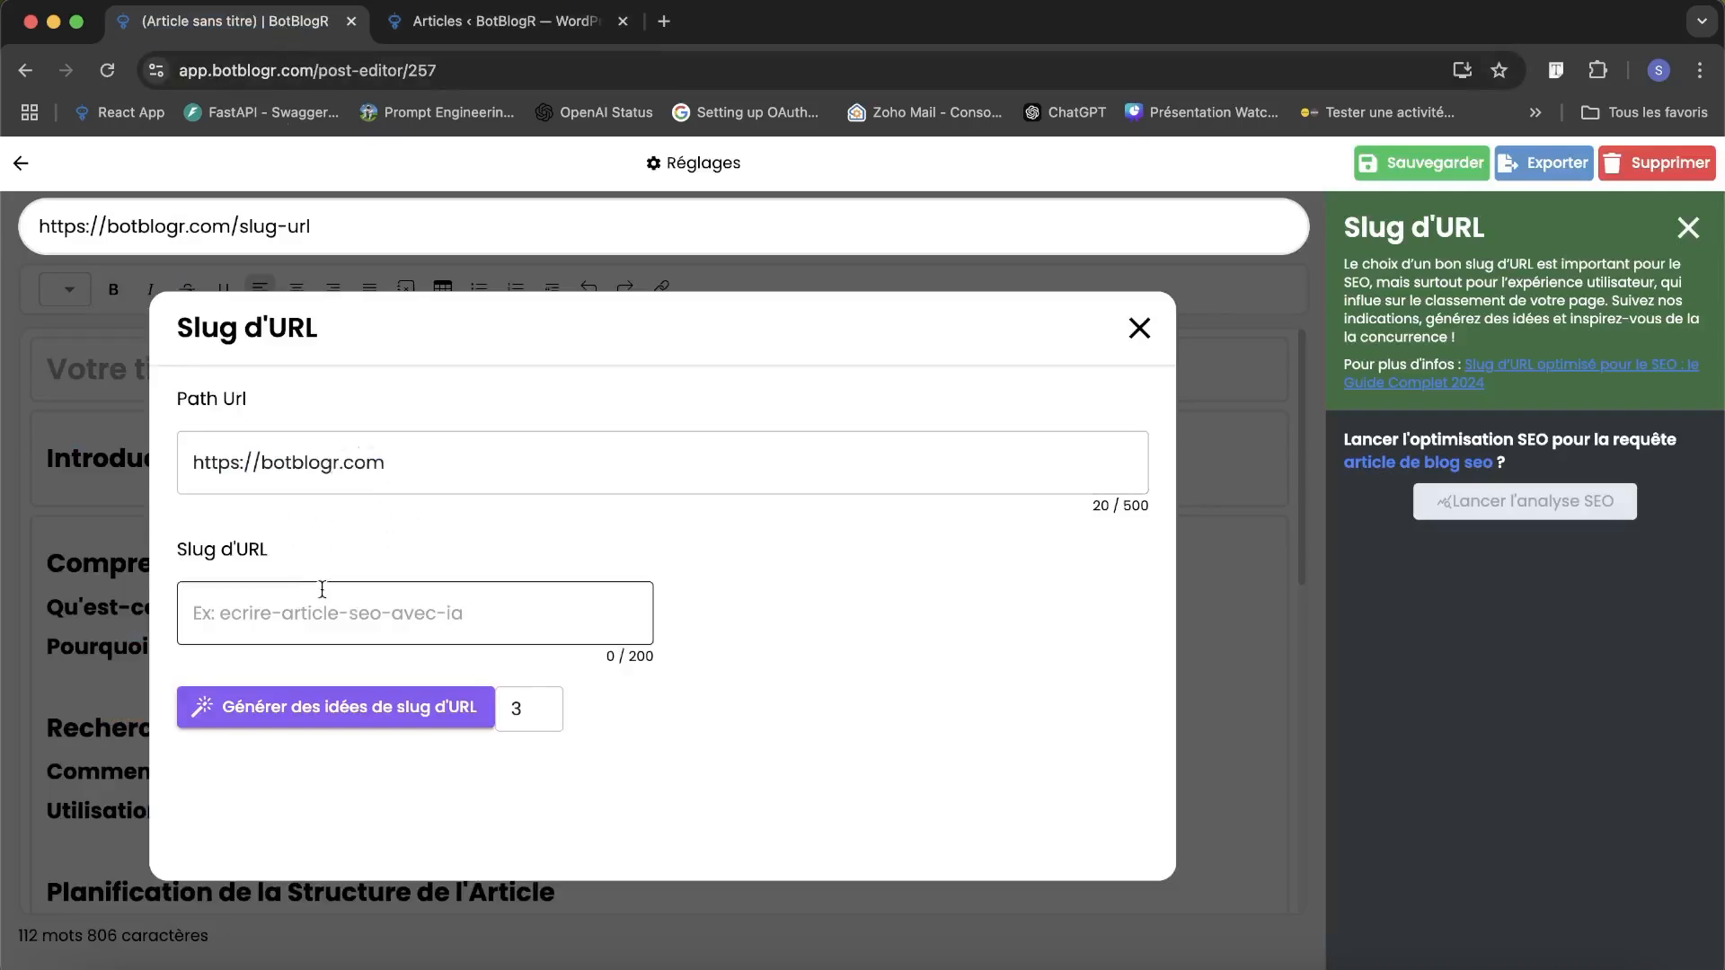
click(278, 706)
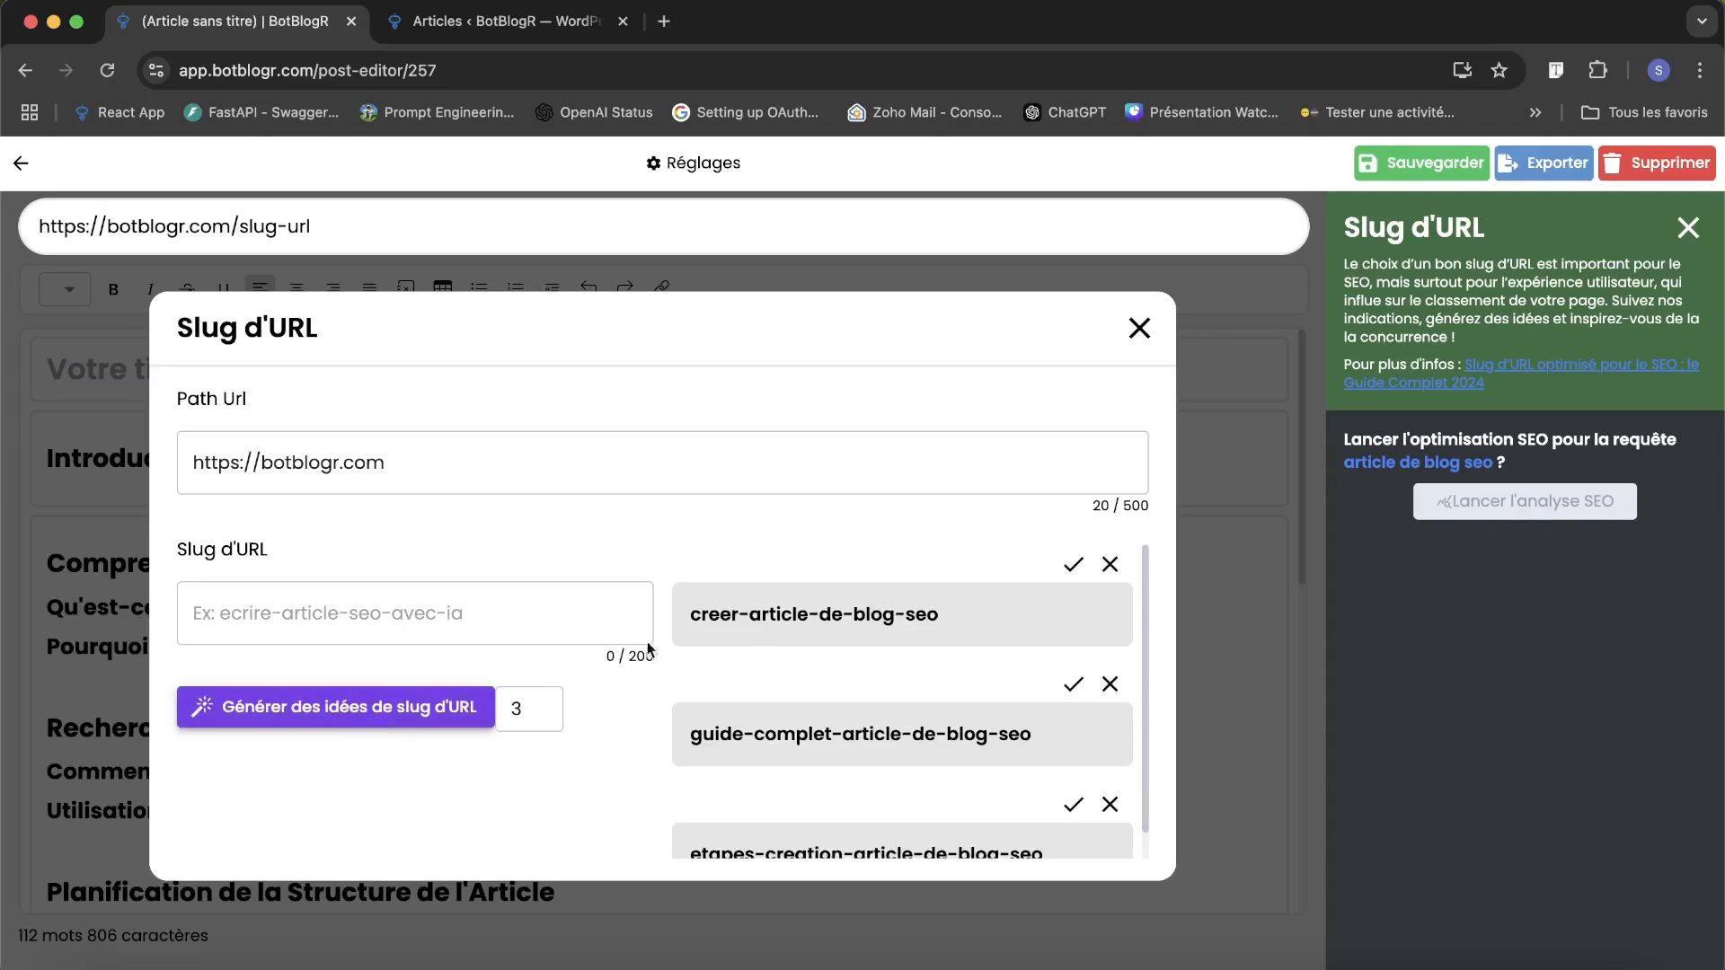
Apply the suggested slug creer-article-de-blog-seo to the article and close the slug settings.
scroll(884, 636, down, 1)
scroll(884, 636, up, 1)
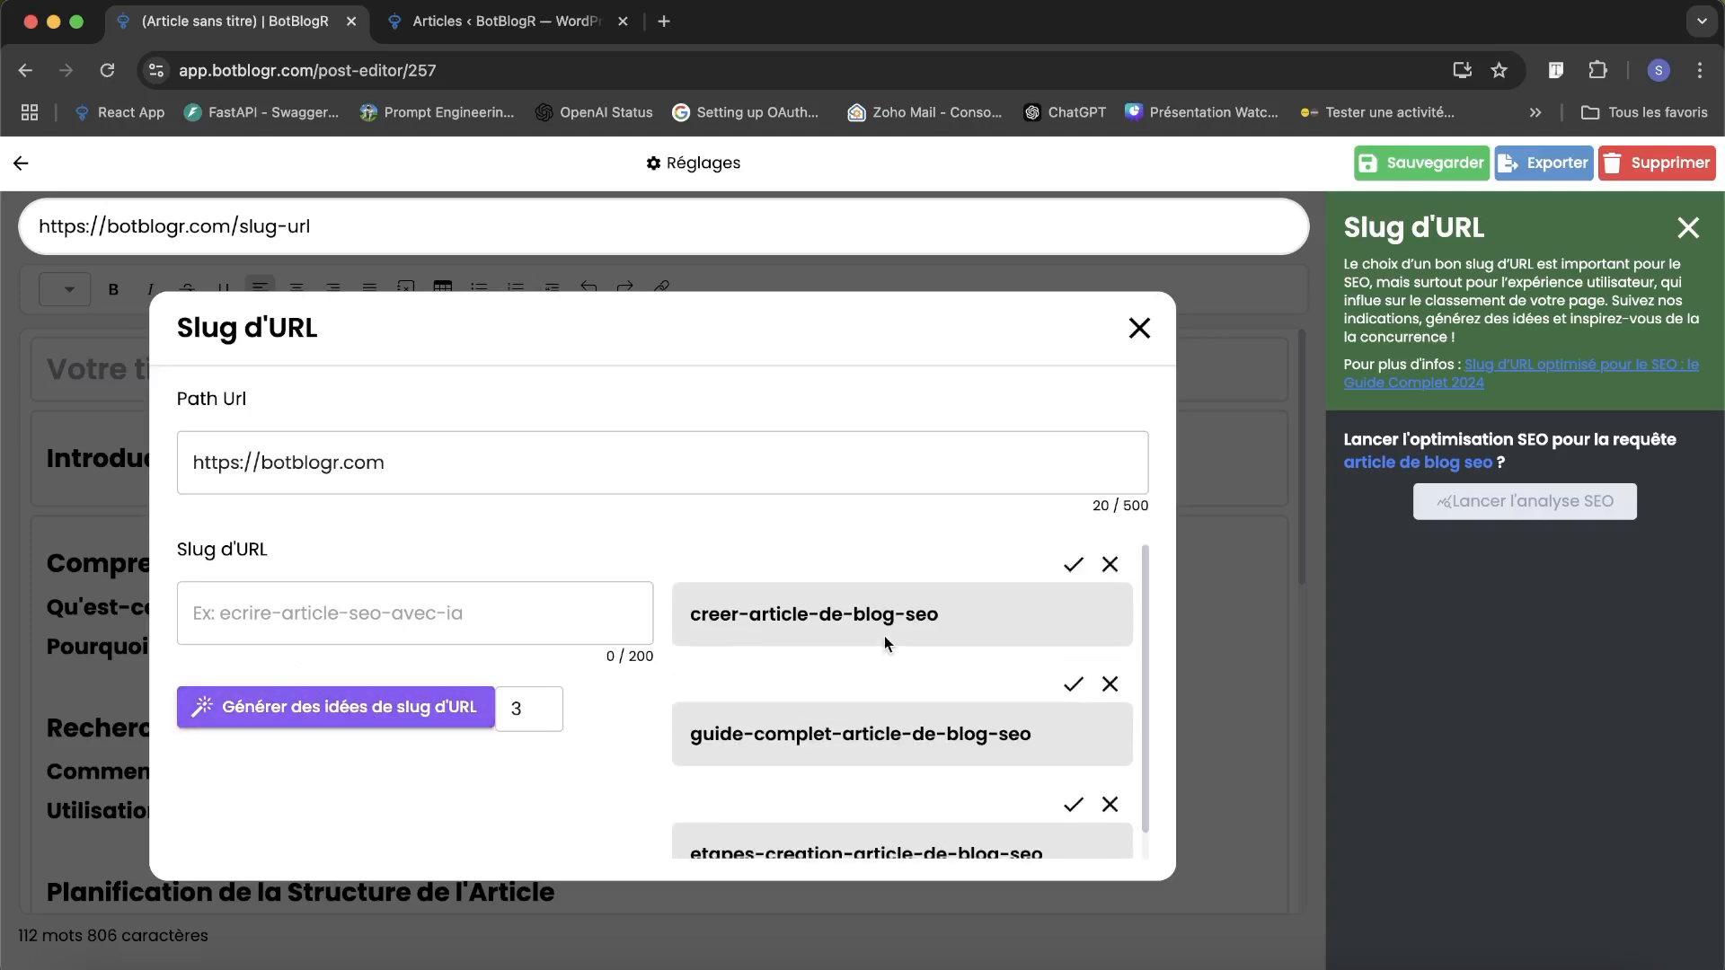
click(1074, 564)
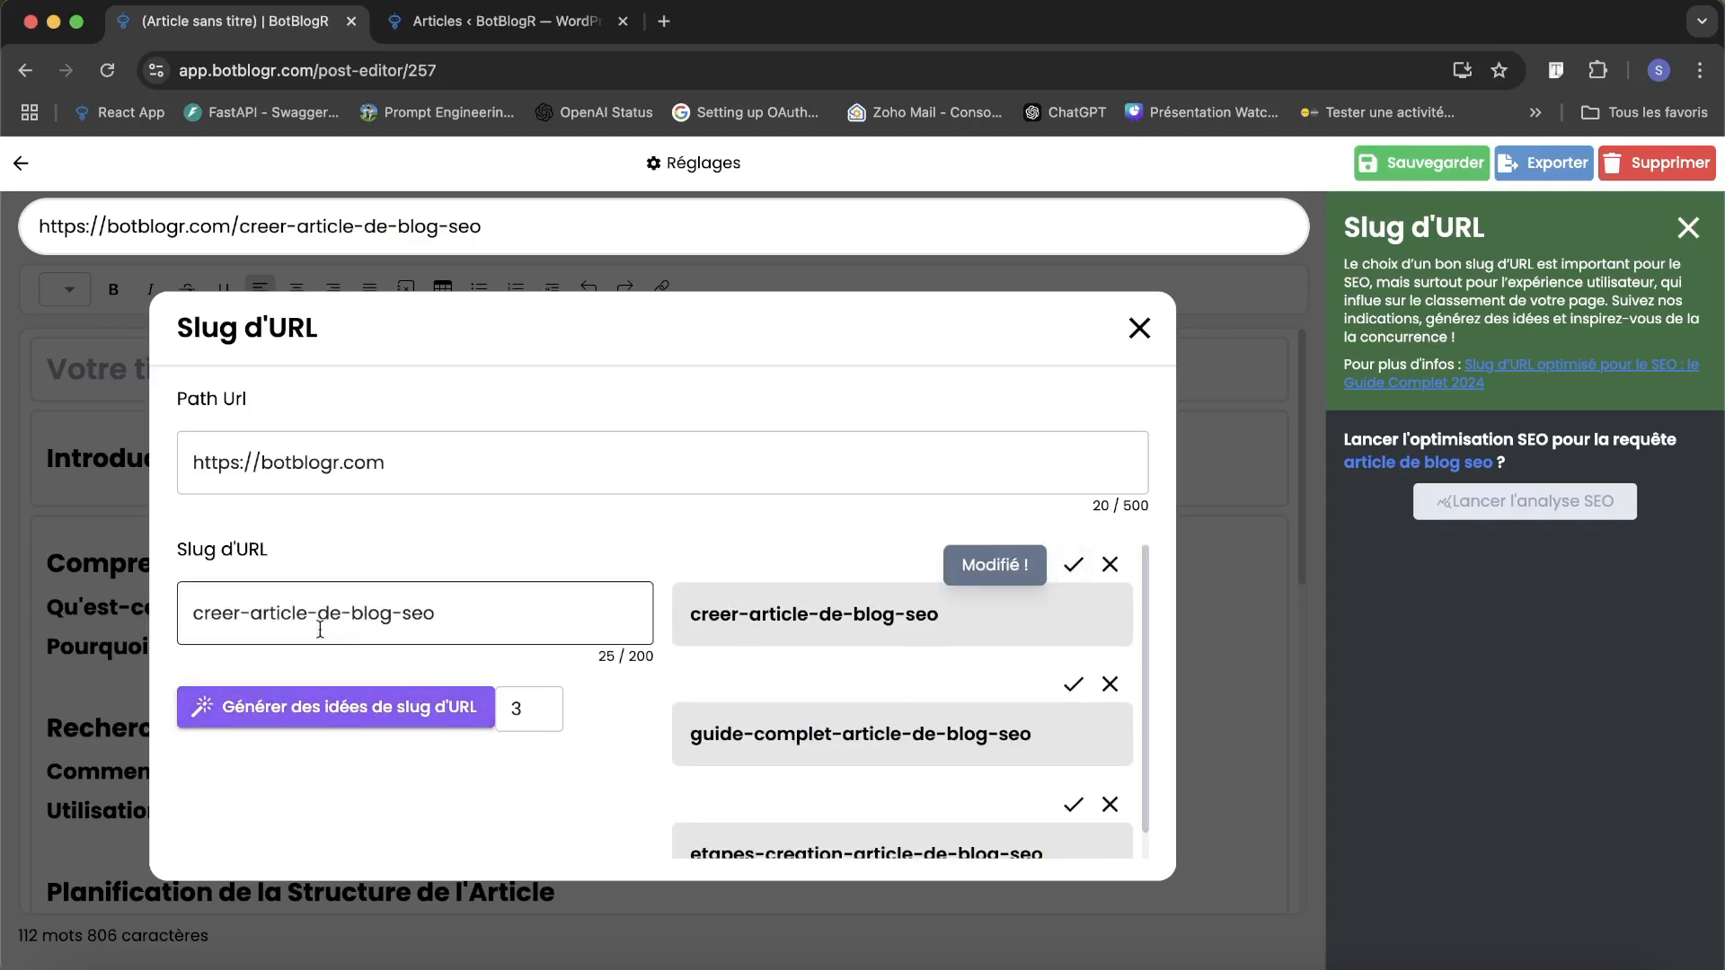
click(1139, 329)
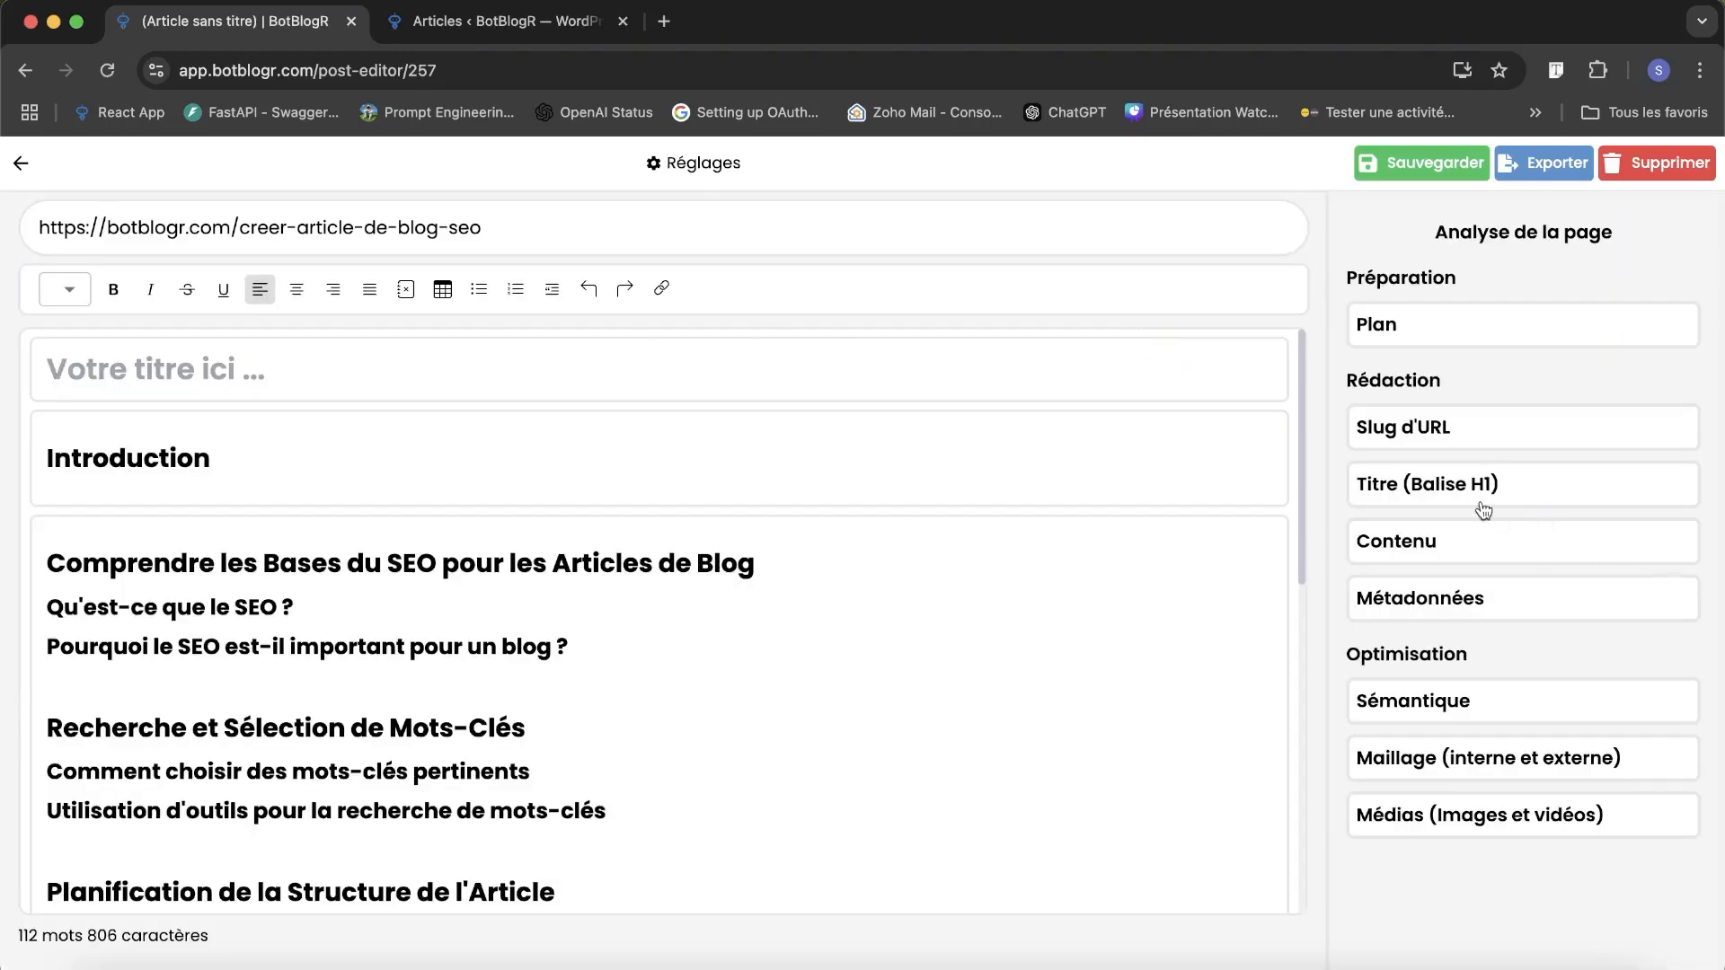
Generate 3 H1 title ideas for the article and read through the suggestions.
click(1425, 486)
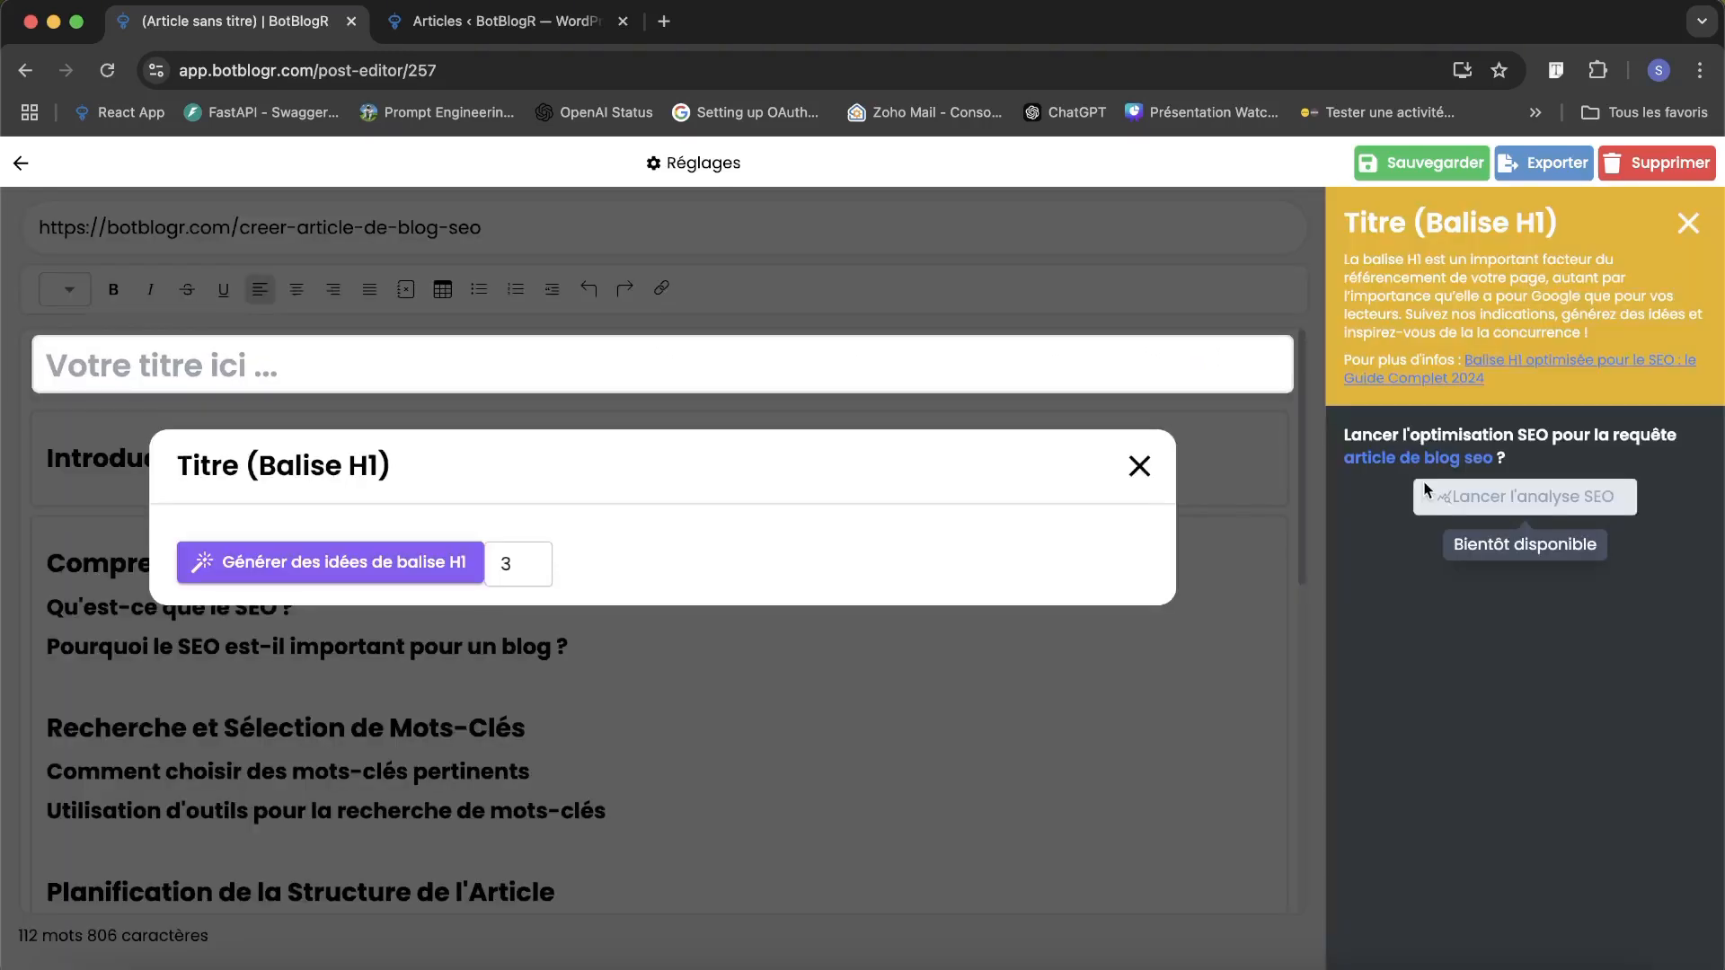
click(305, 562)
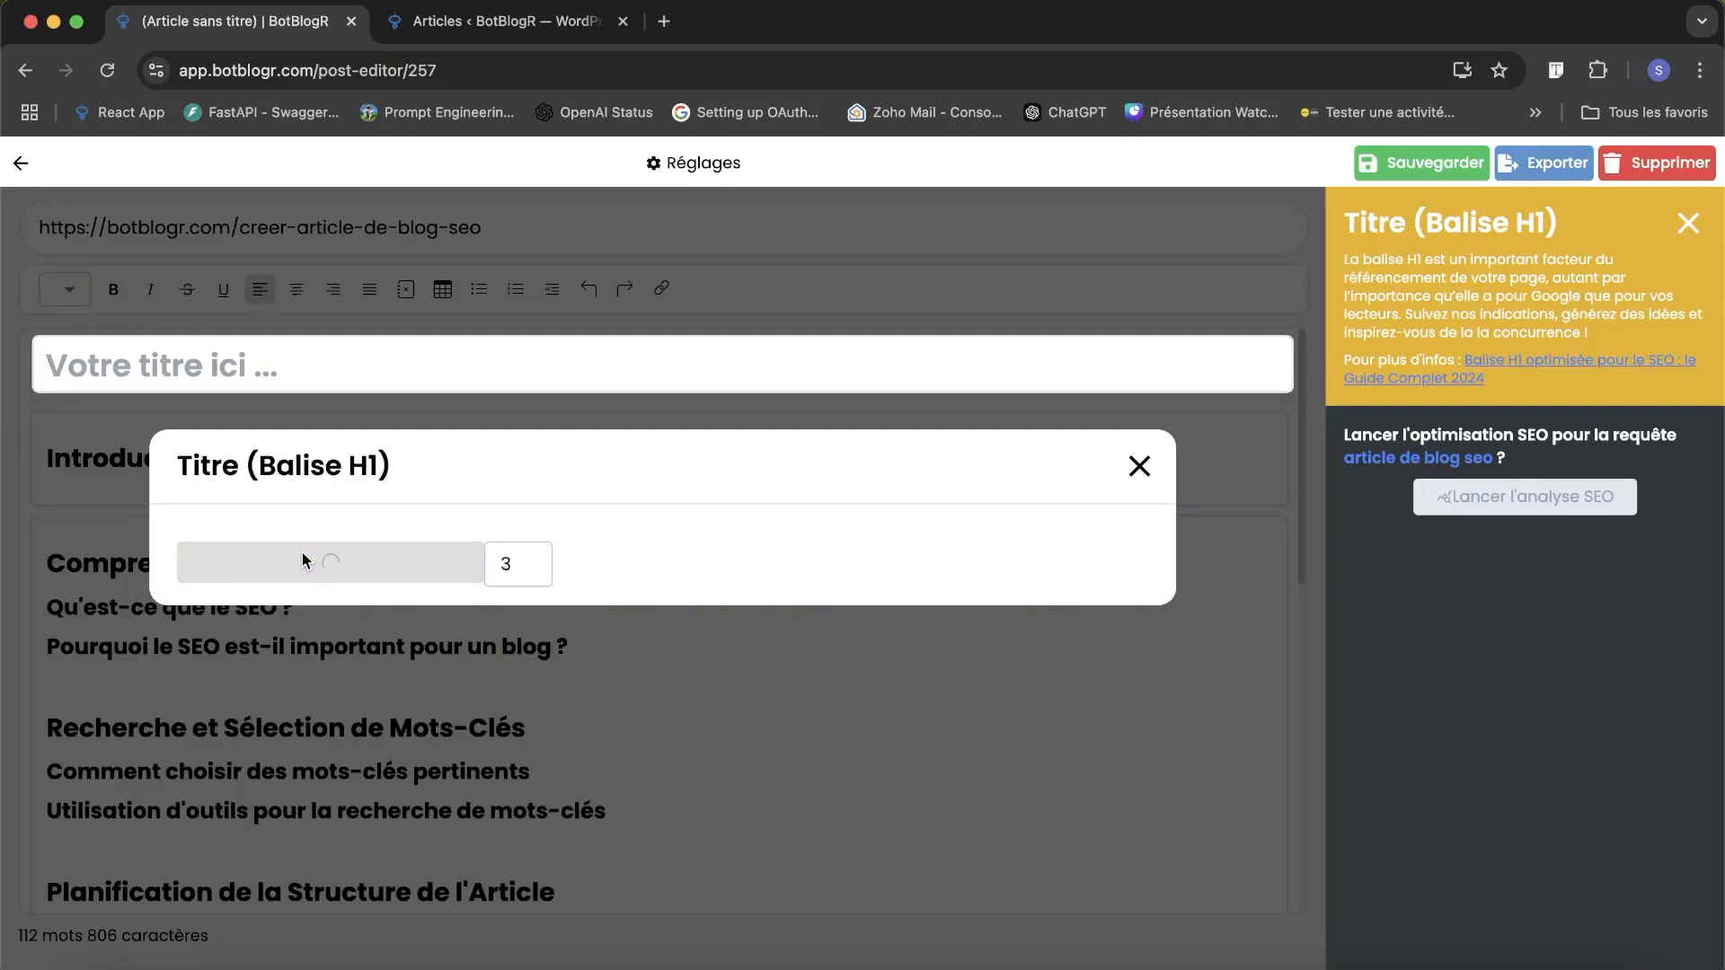
scroll(844, 681, down, 2)
scroll(844, 681, up, 2)
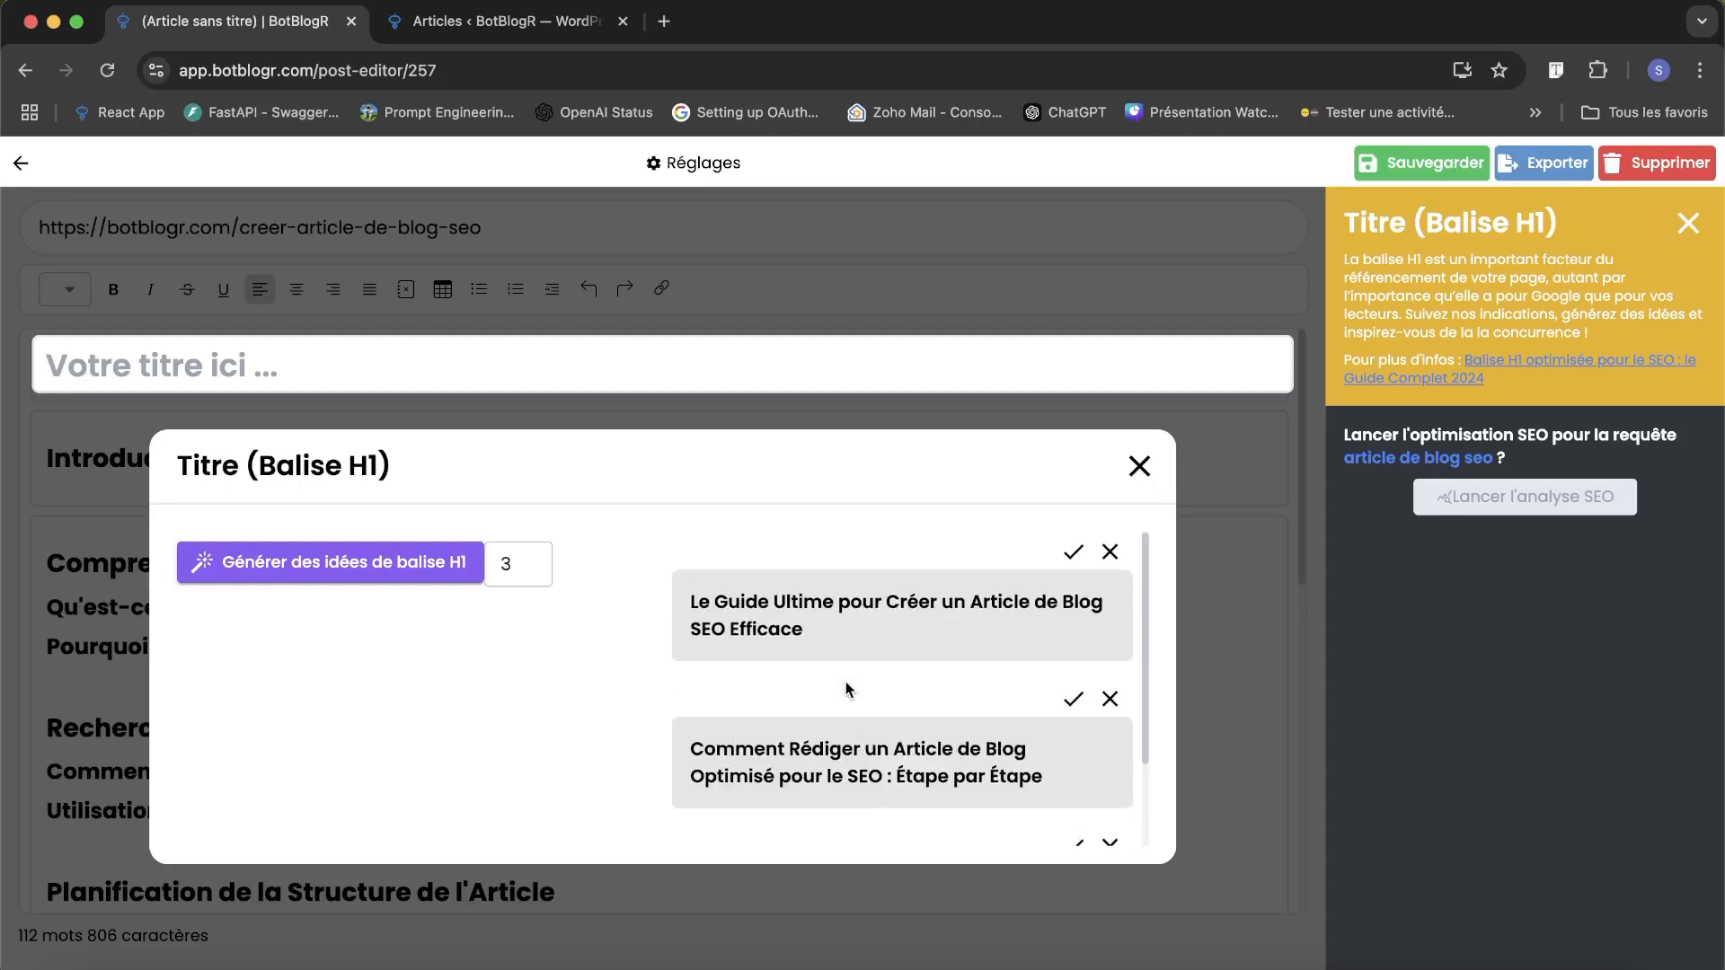
scroll(845, 684, down, 2)
scroll(845, 685, up, 2)
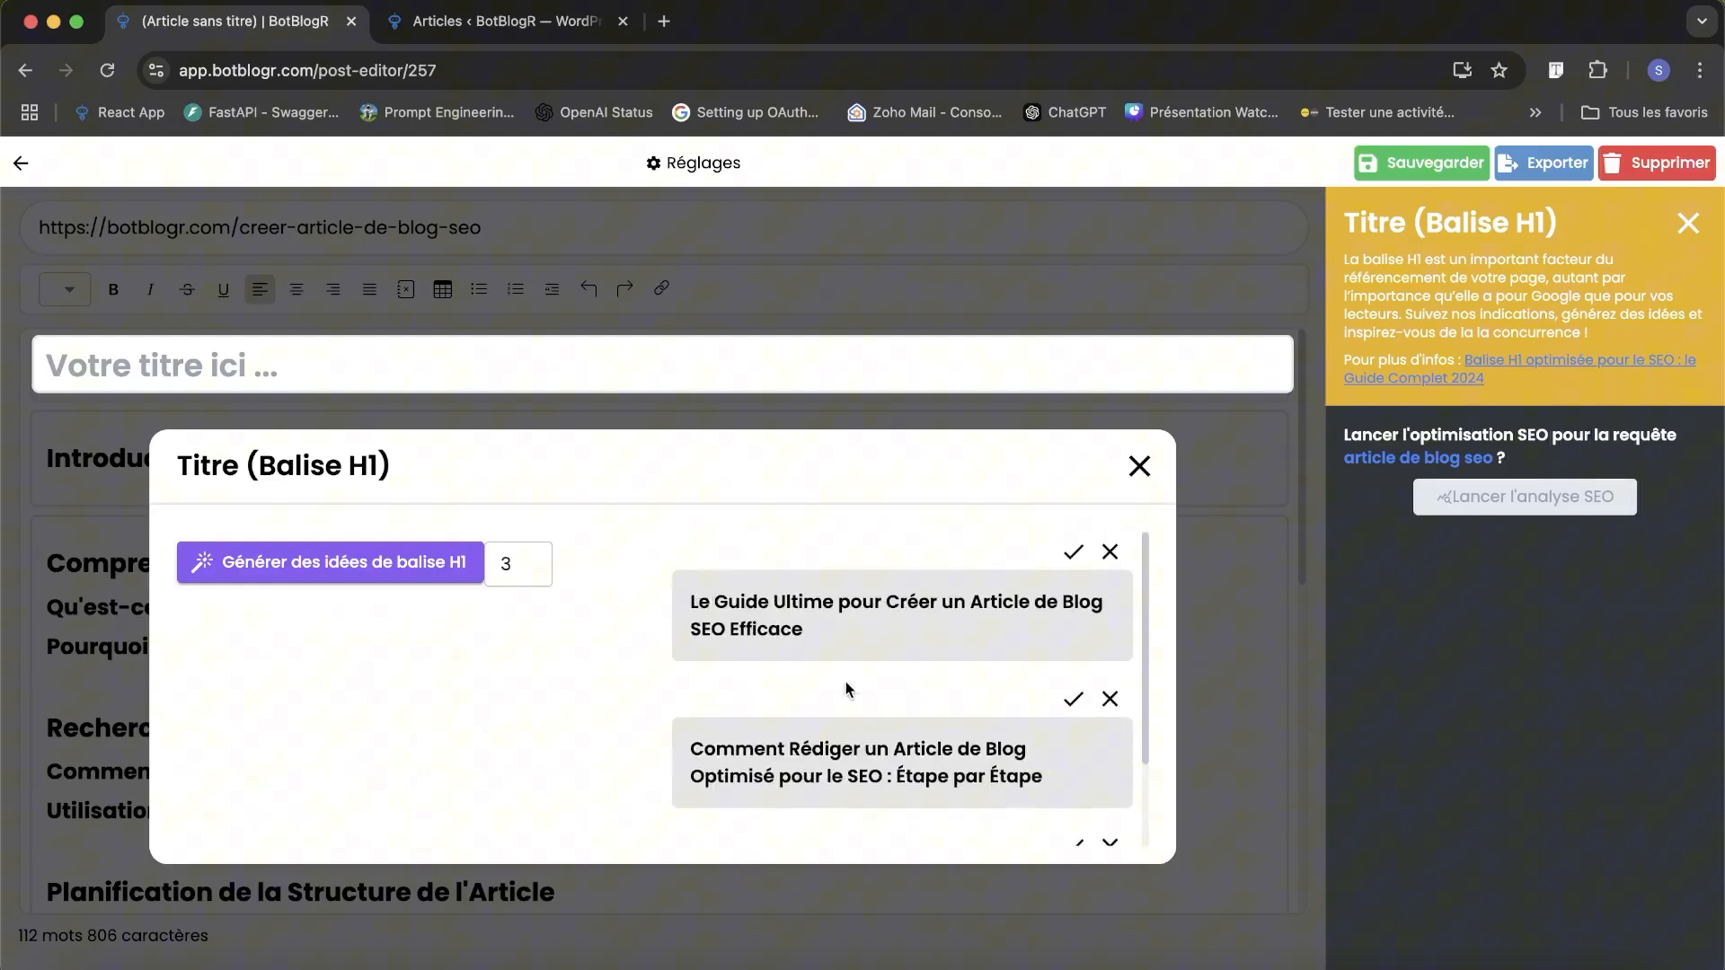
Generate 3 more H1 ideas, apply "Comment Rédiger un Article de Blog Optimisé pour le SEO : Étape par Étape" and close the title settings.
click(358, 566)
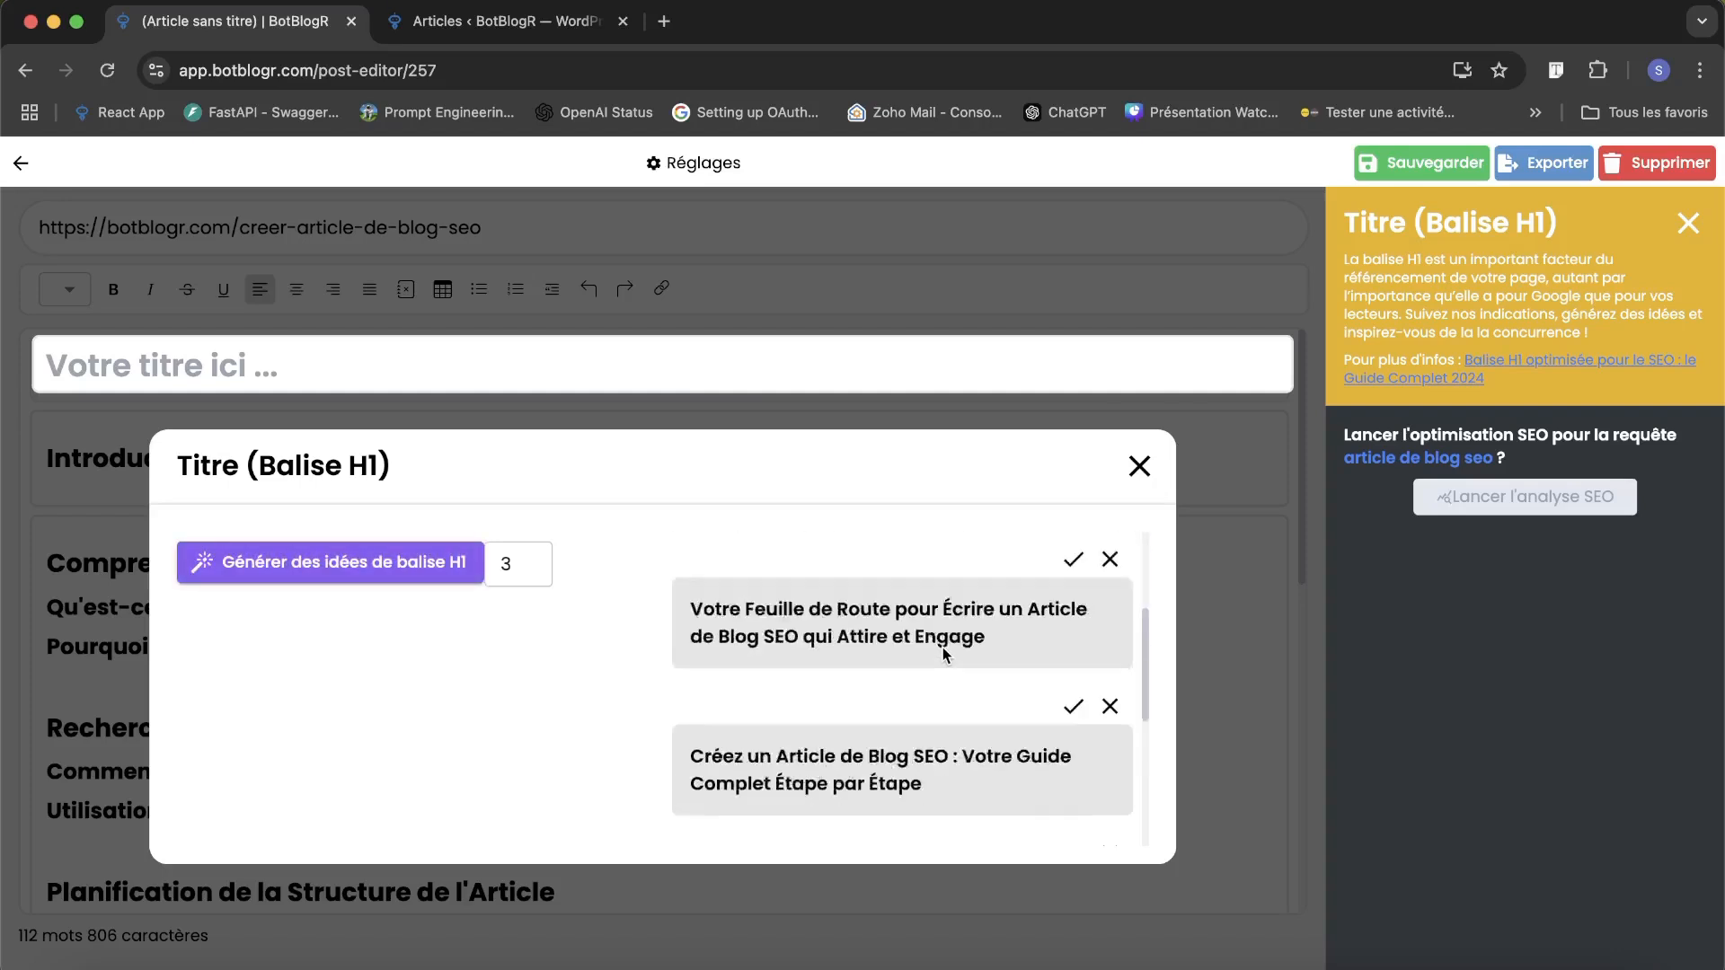
scroll(942, 646, down, 3)
scroll(942, 646, up, 5)
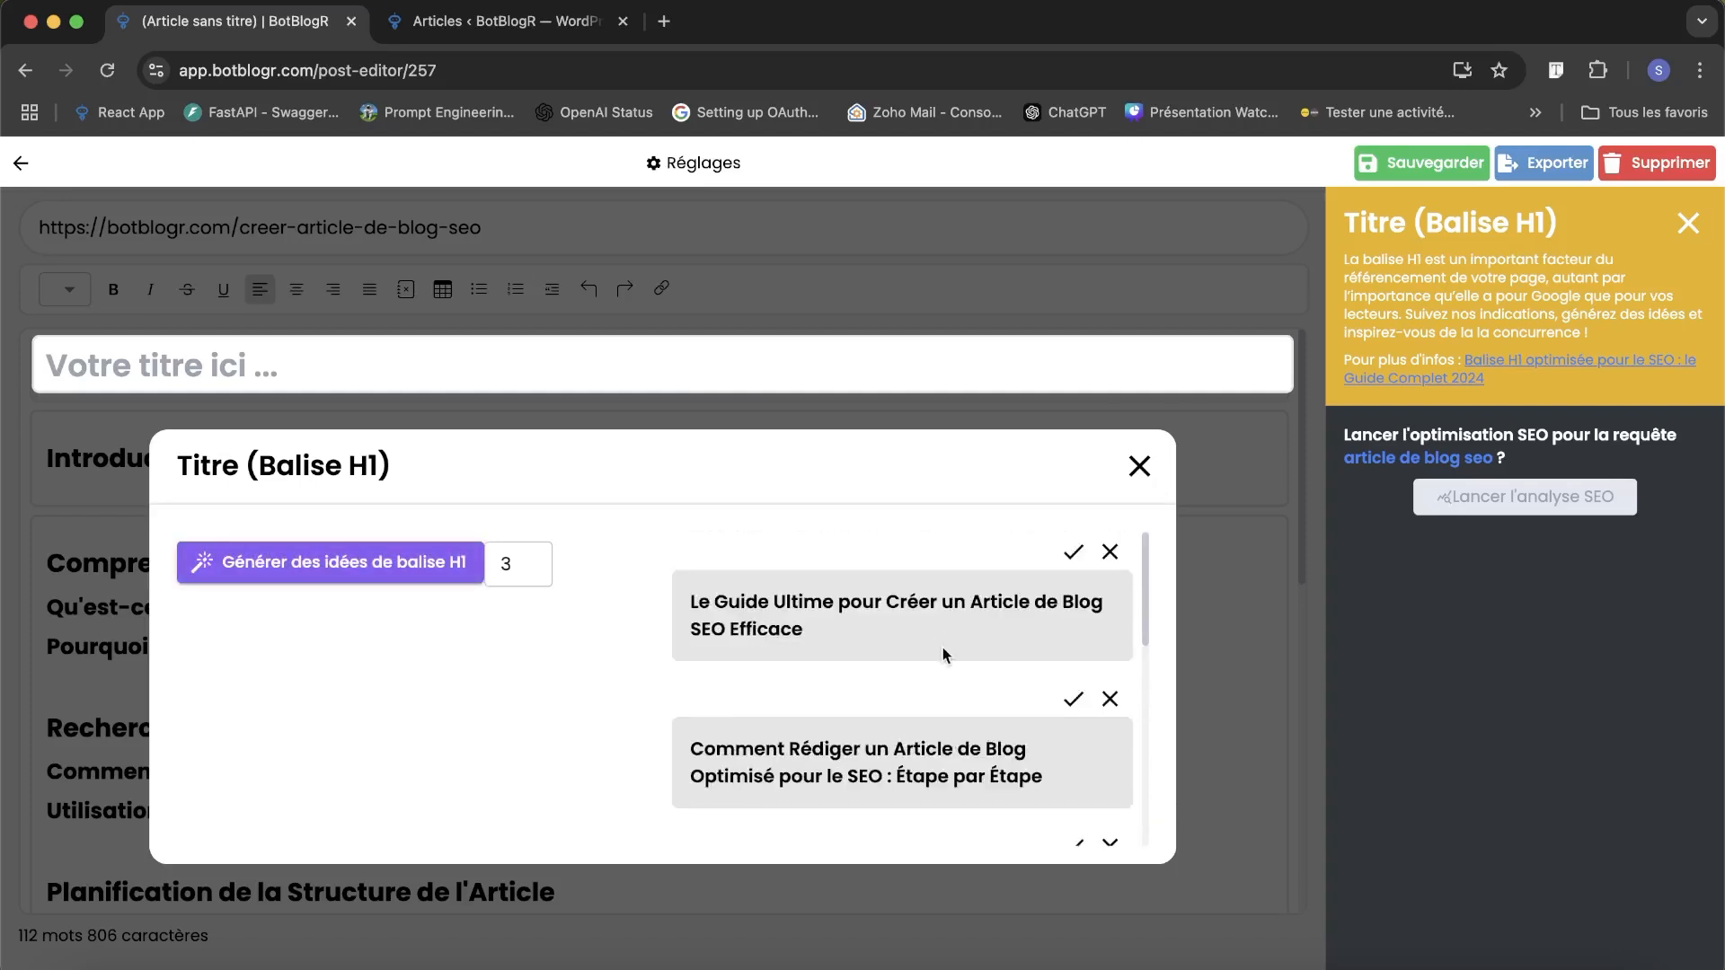
click(1073, 701)
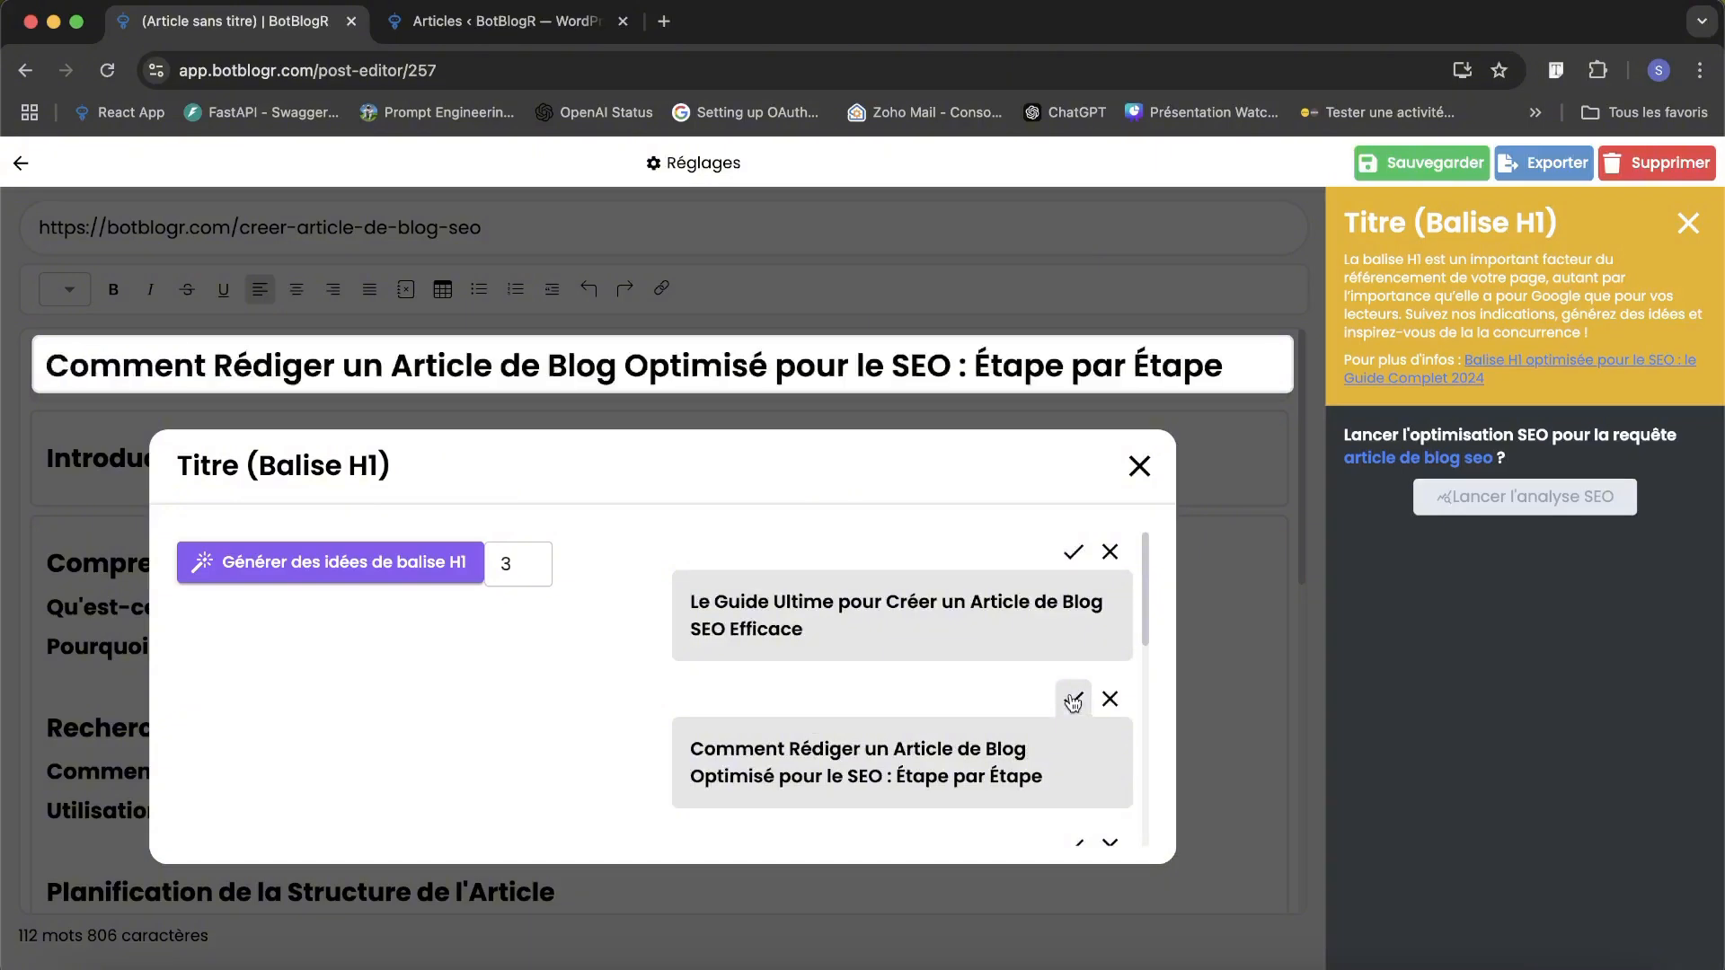
click(1151, 465)
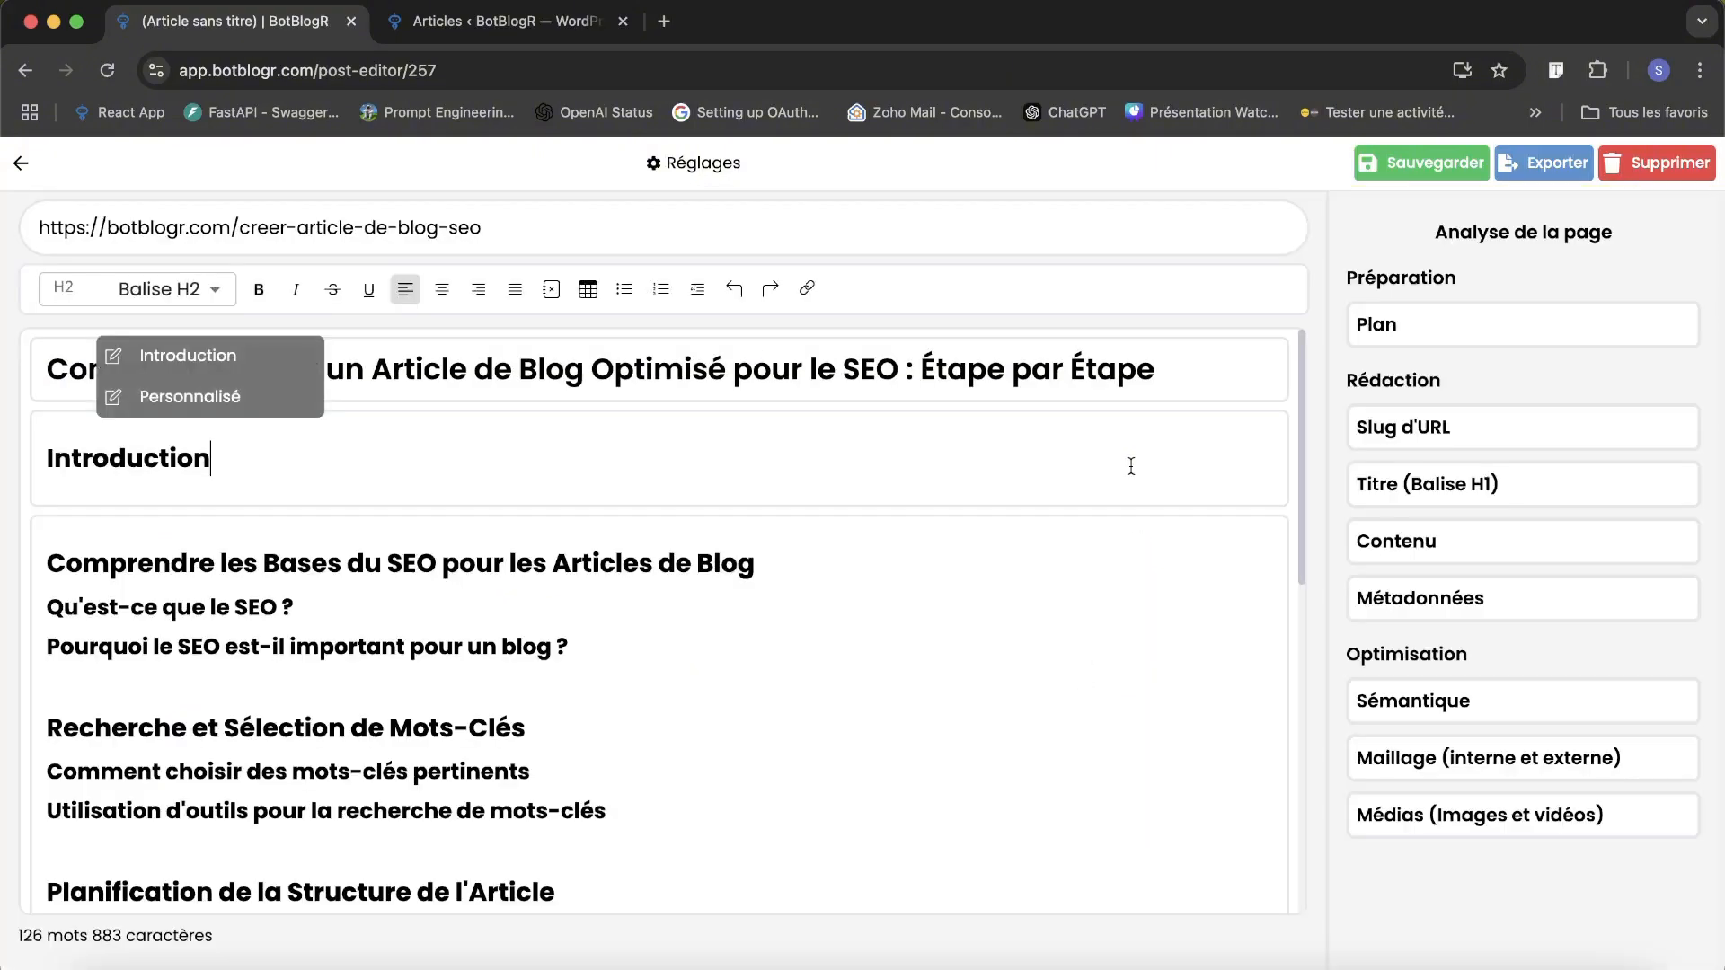
Generate an introduction of length Courte under the article's Introduction heading.
scroll(367, 518, down, 10)
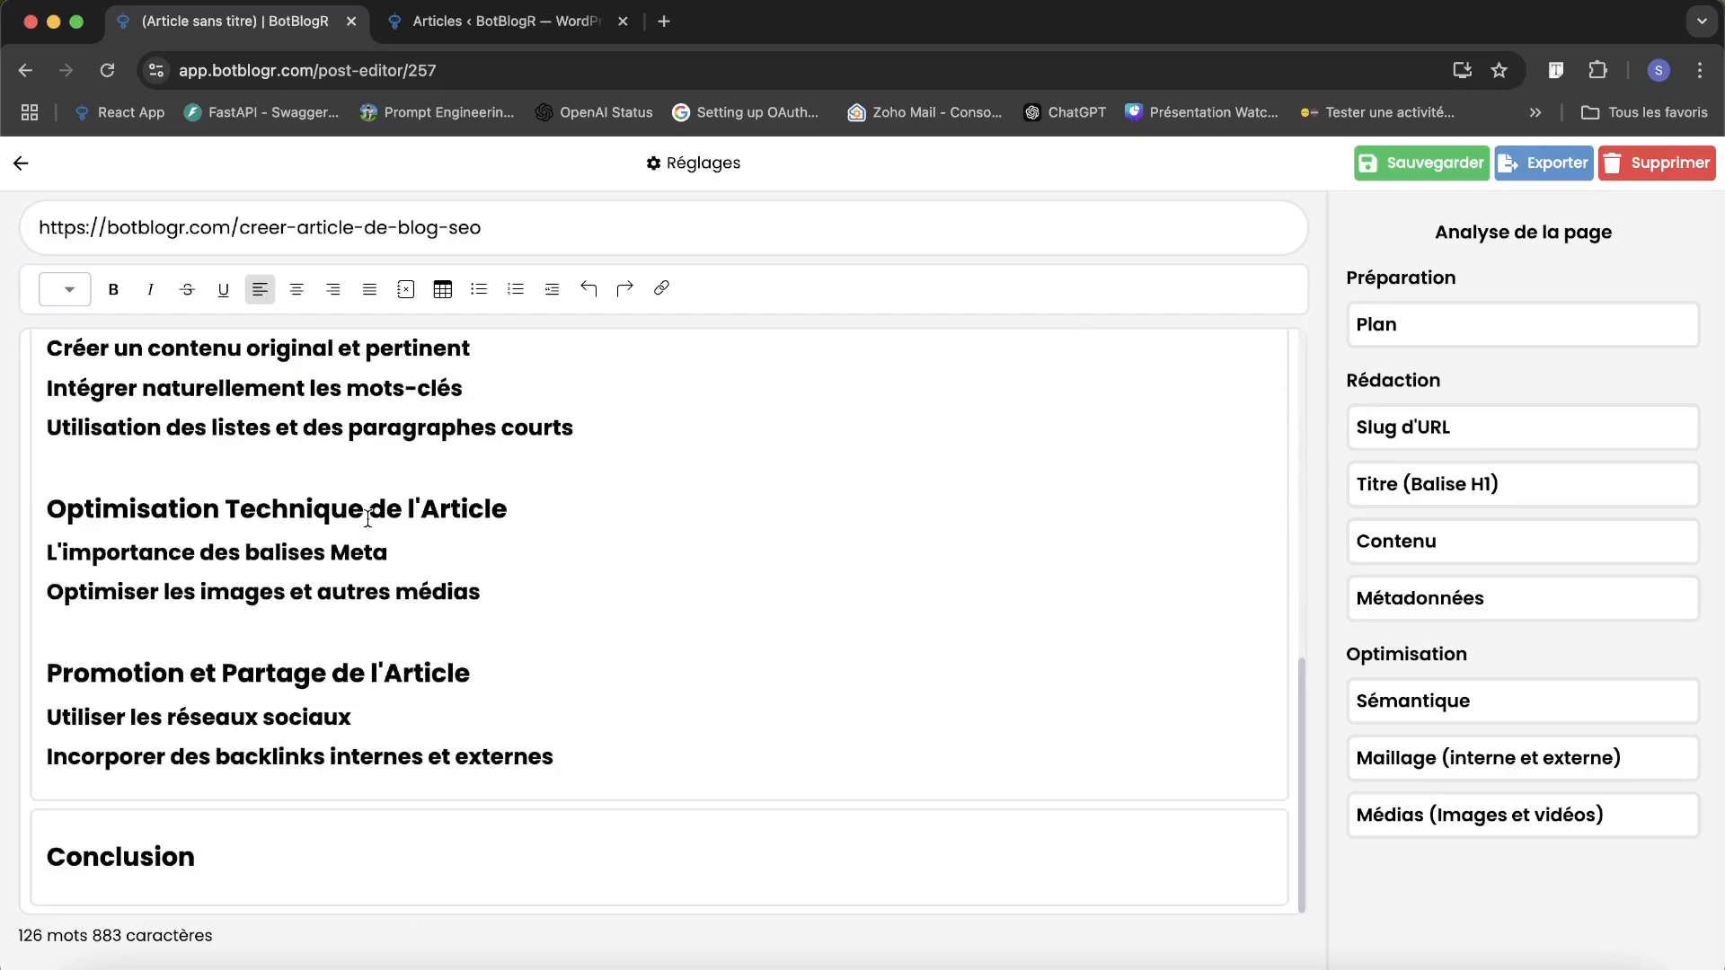
scroll(368, 518, up, 10)
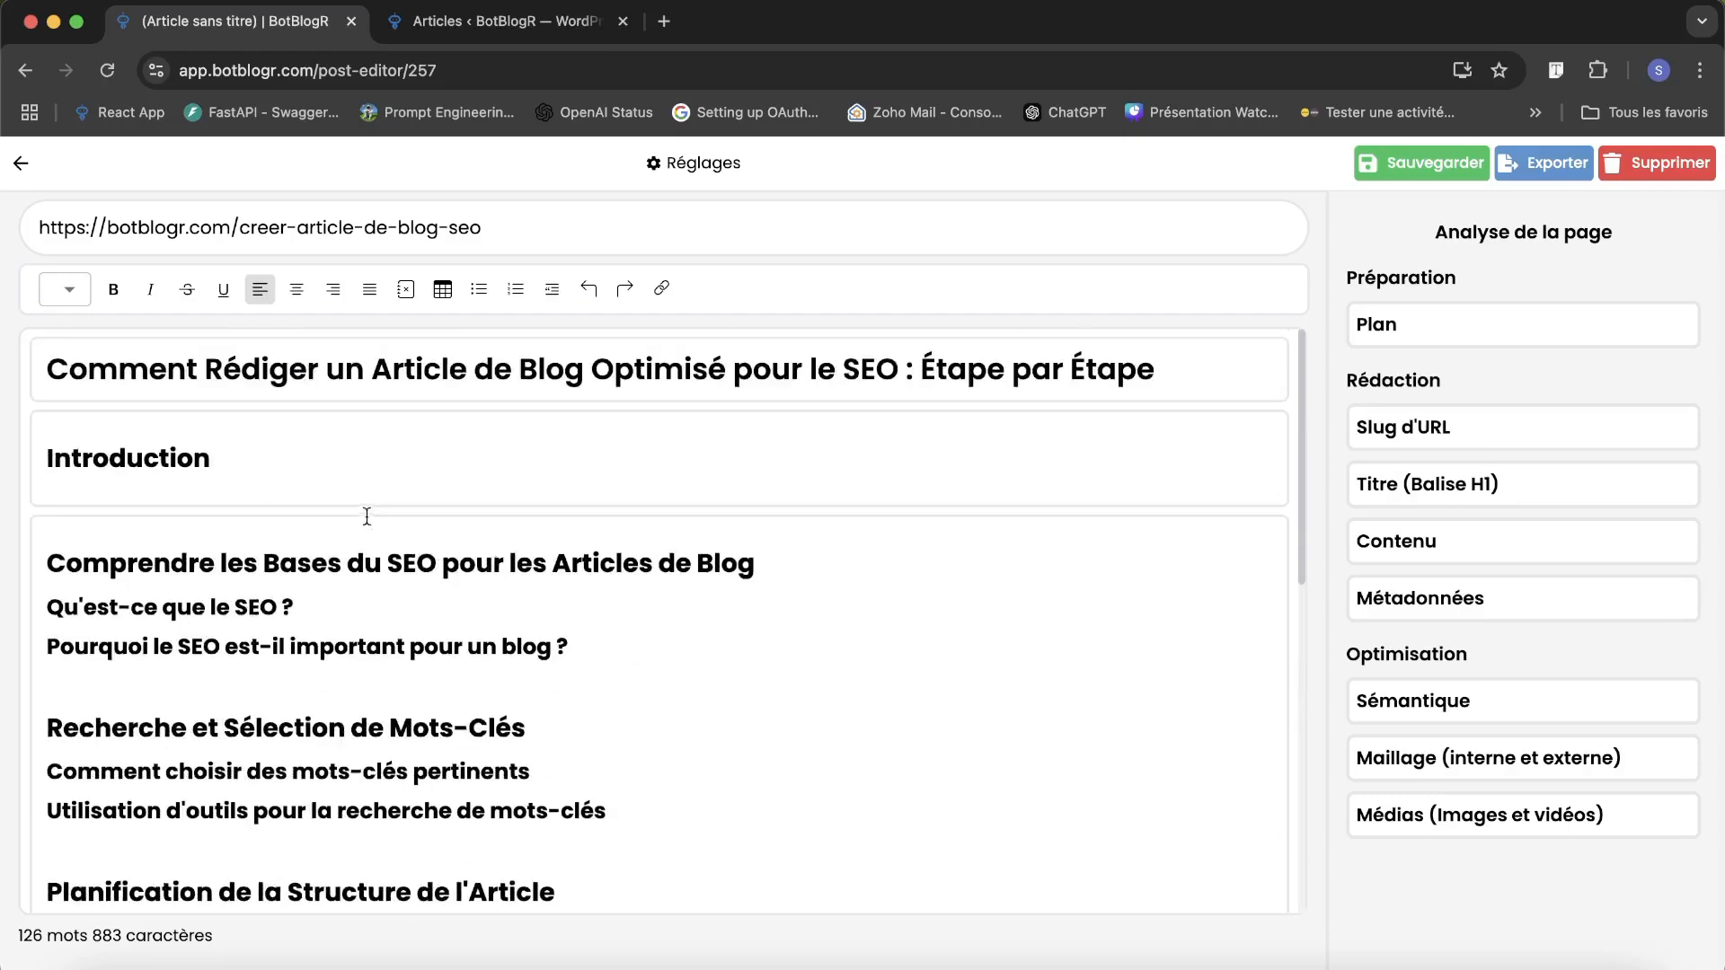
click(245, 453)
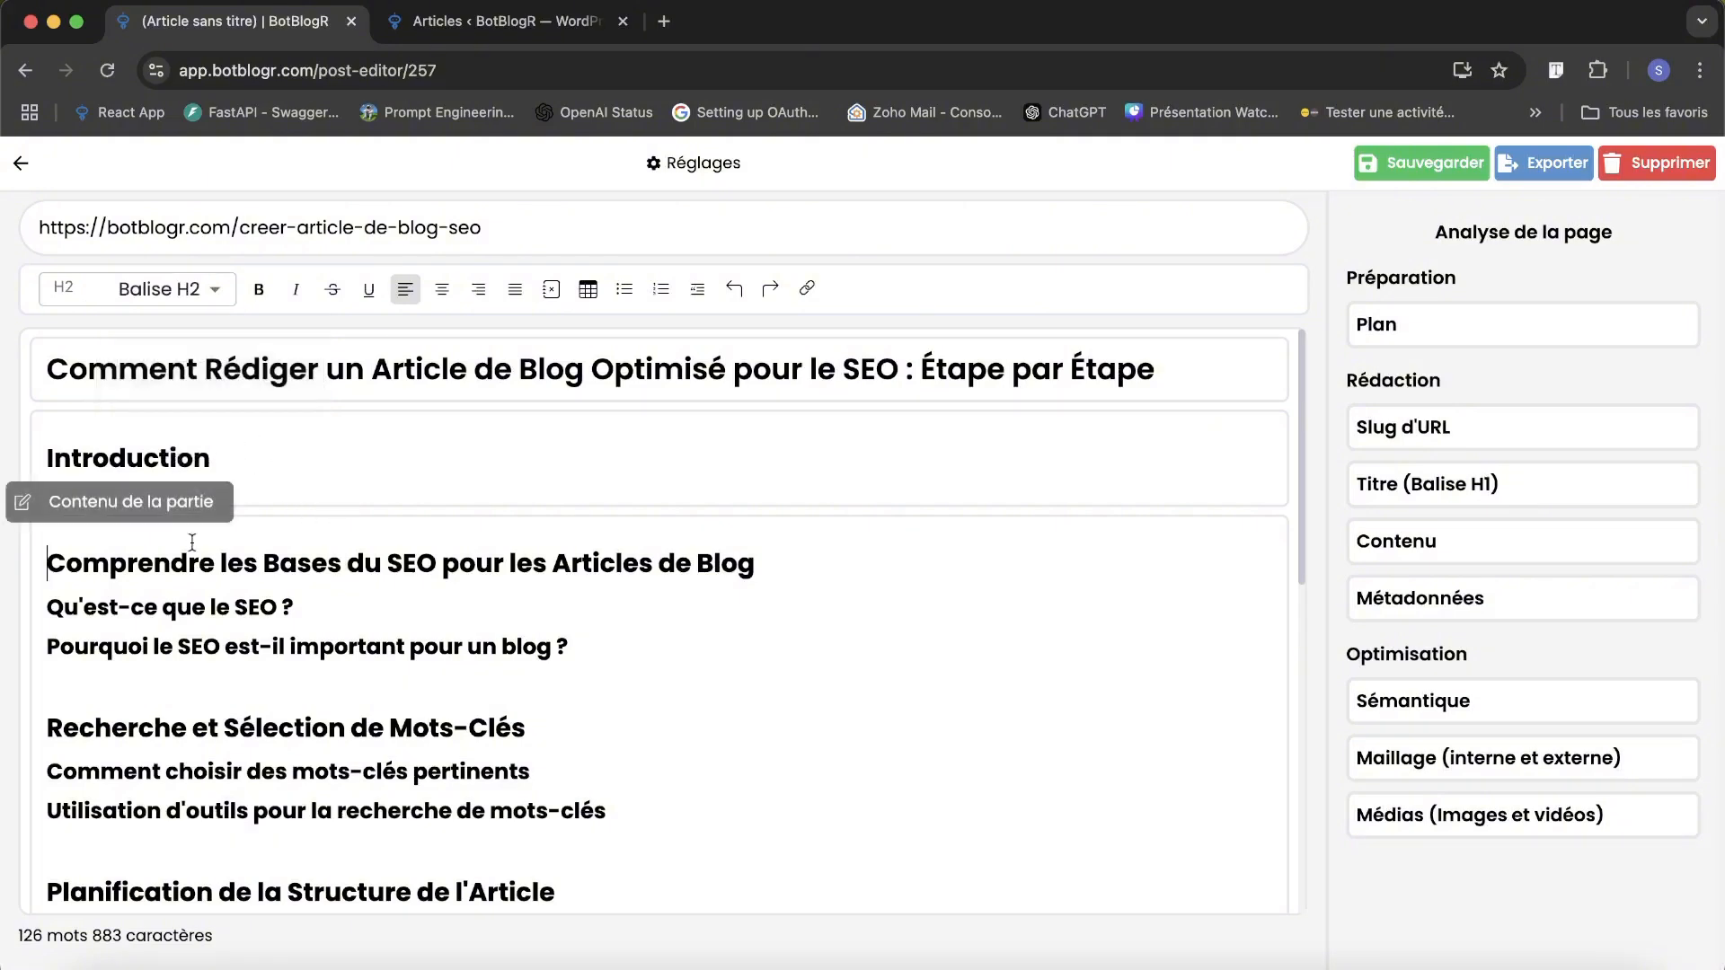
click(308, 588)
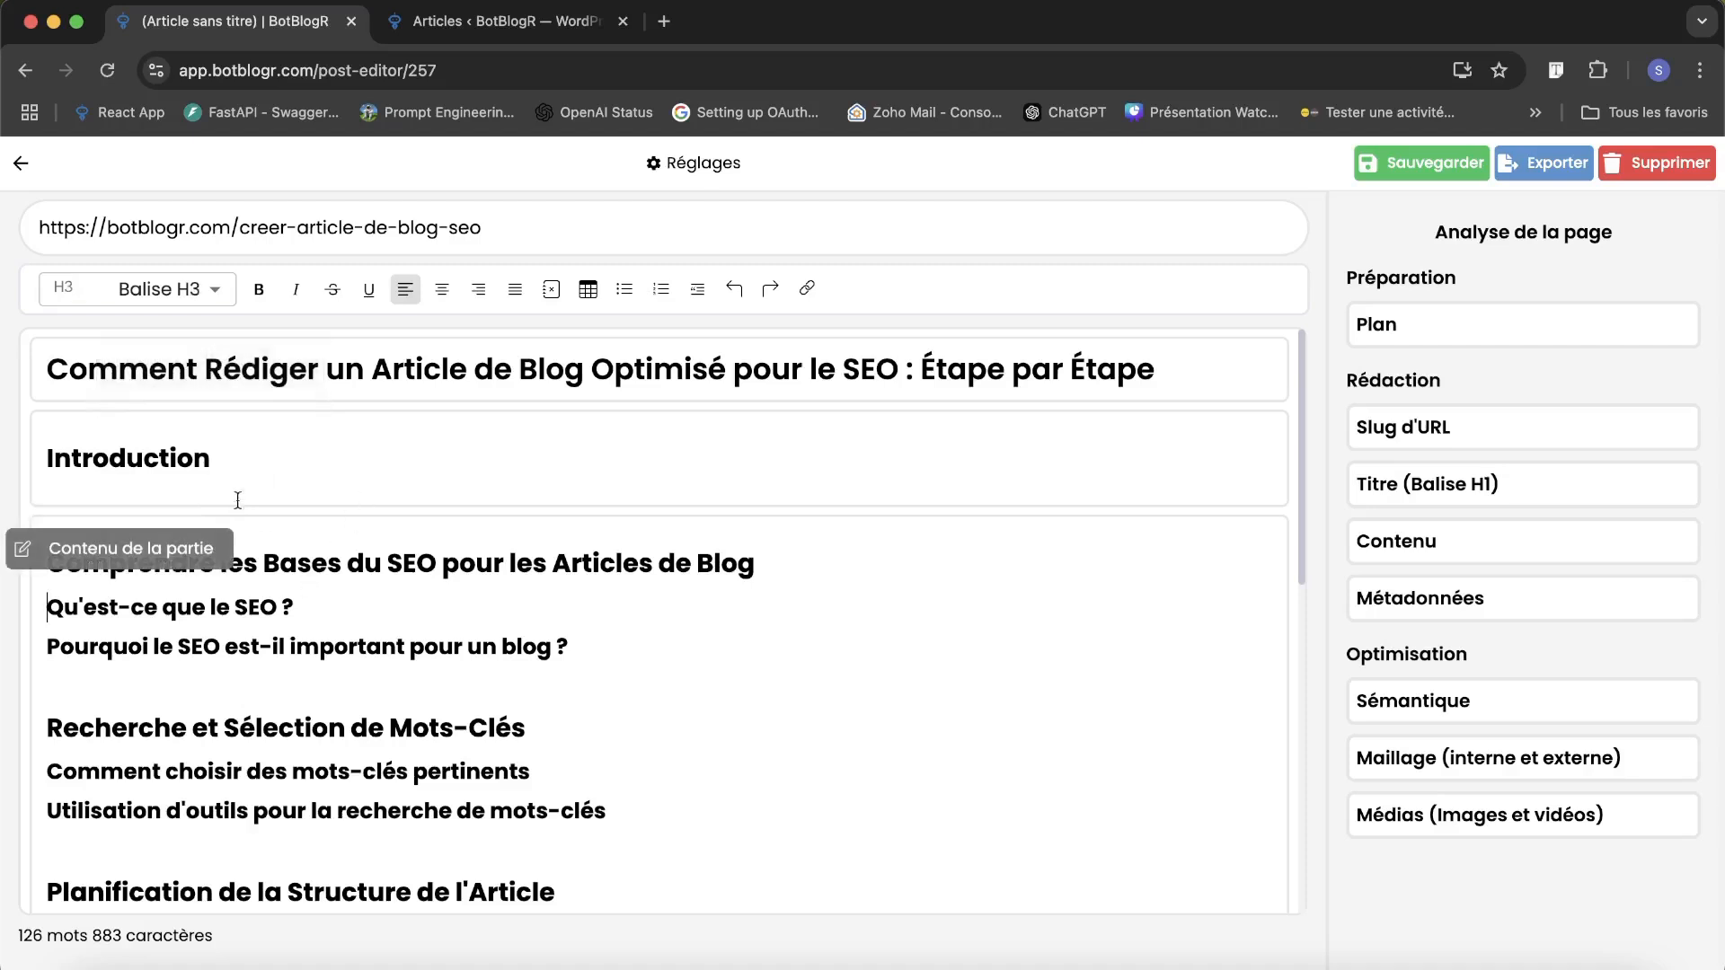
click(141, 459)
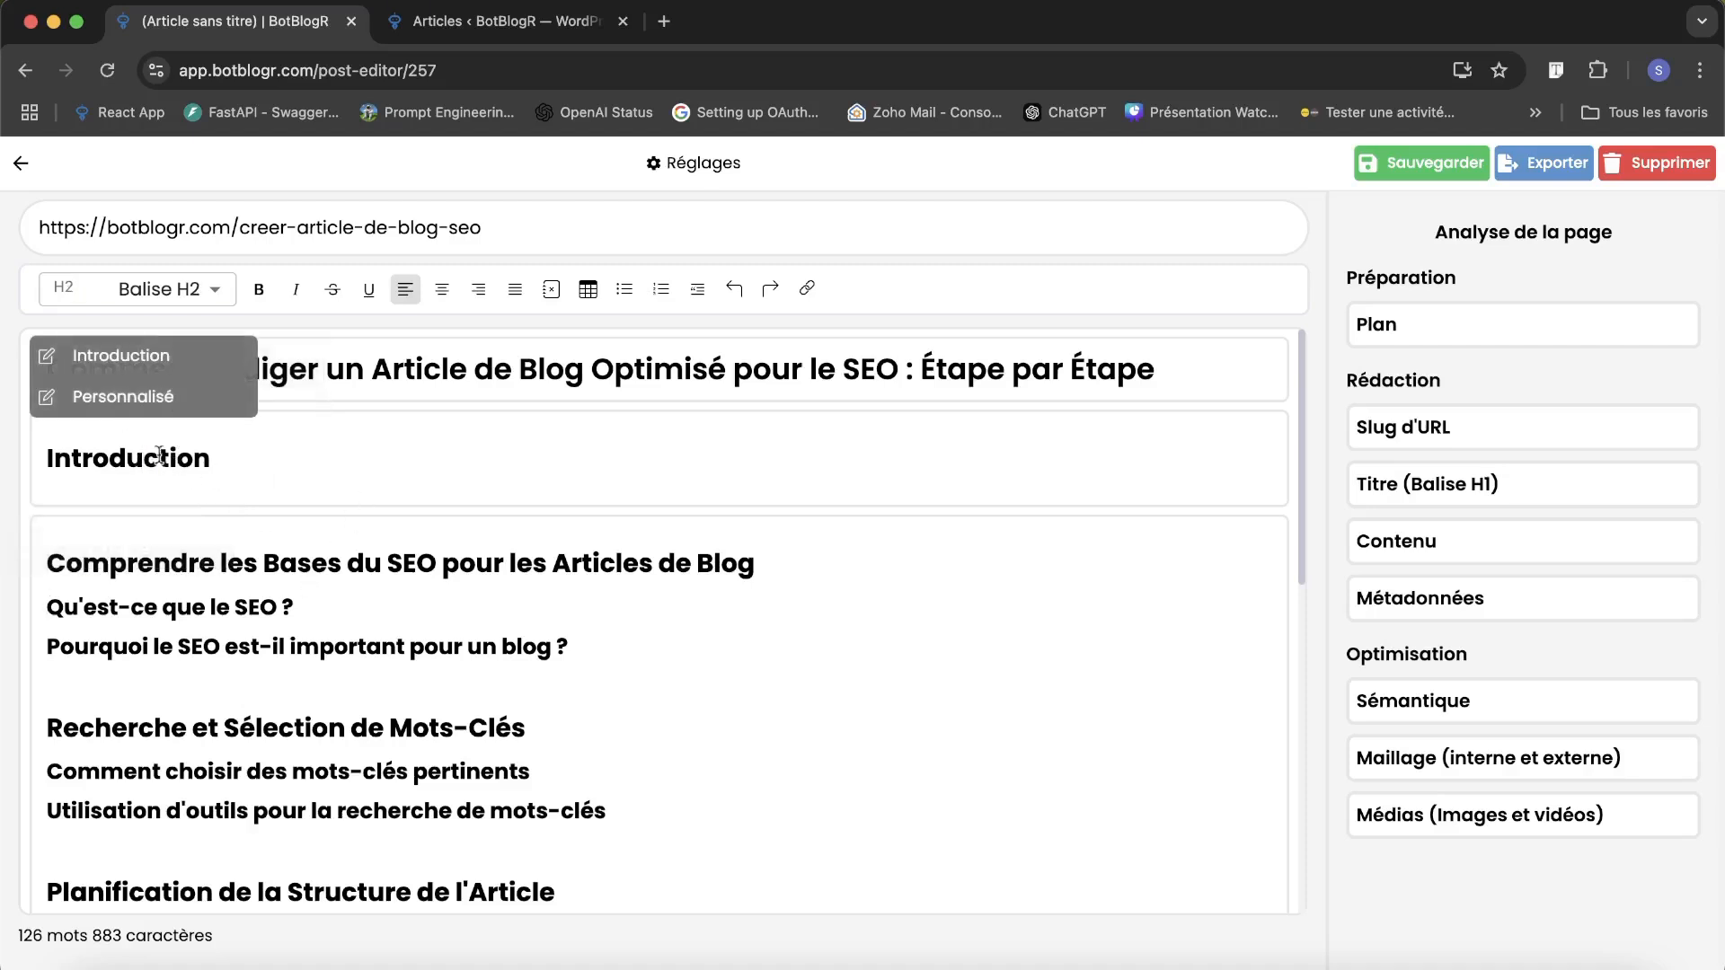
click(176, 370)
click(586, 652)
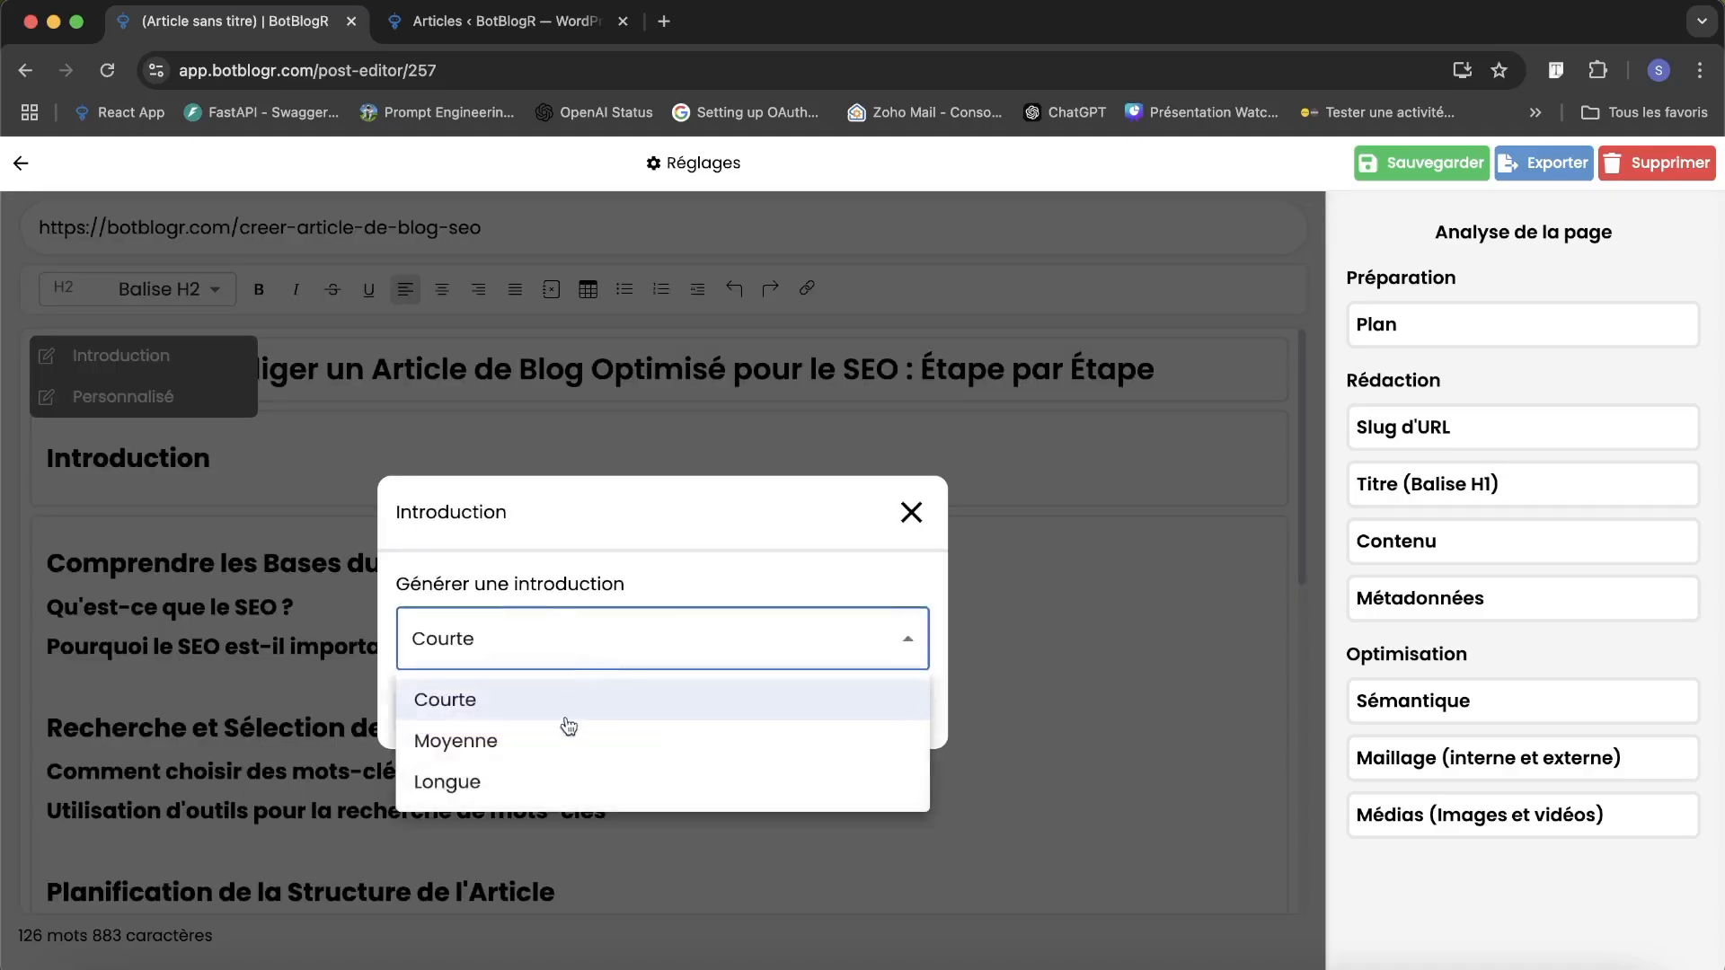
click(568, 736)
click(551, 655)
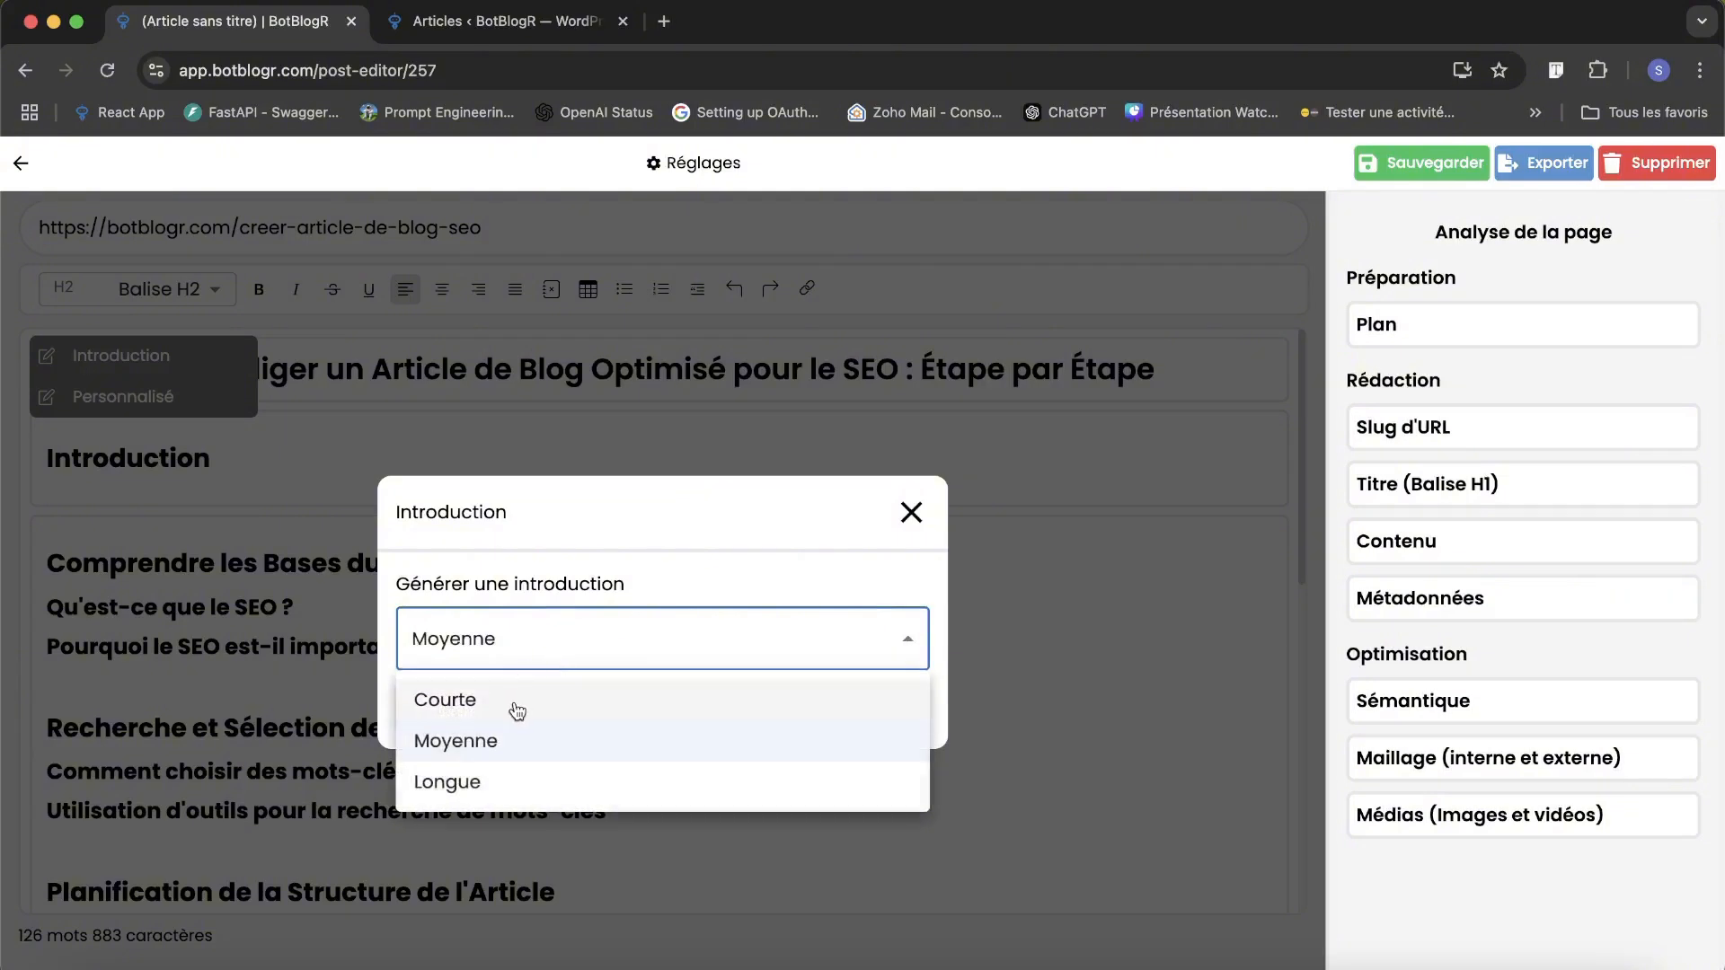
click(517, 711)
click(575, 709)
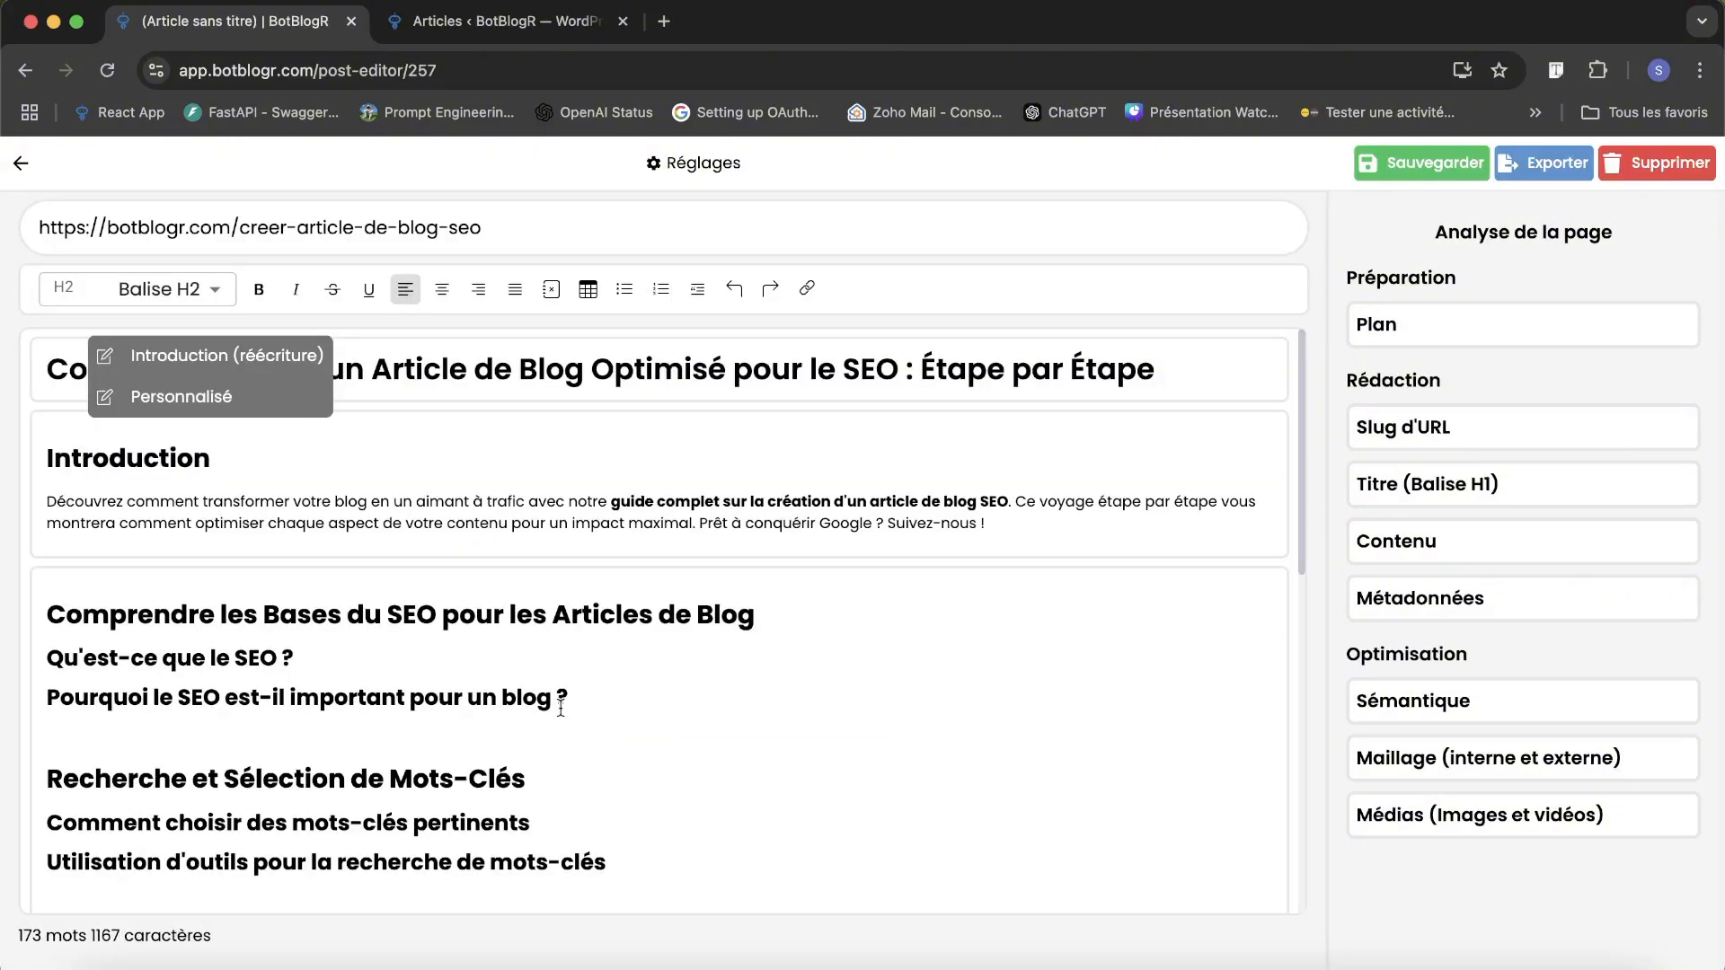
Generate a rewritten introduction of length Courte, compare it with the existing one and keep the old version.
click(314, 503)
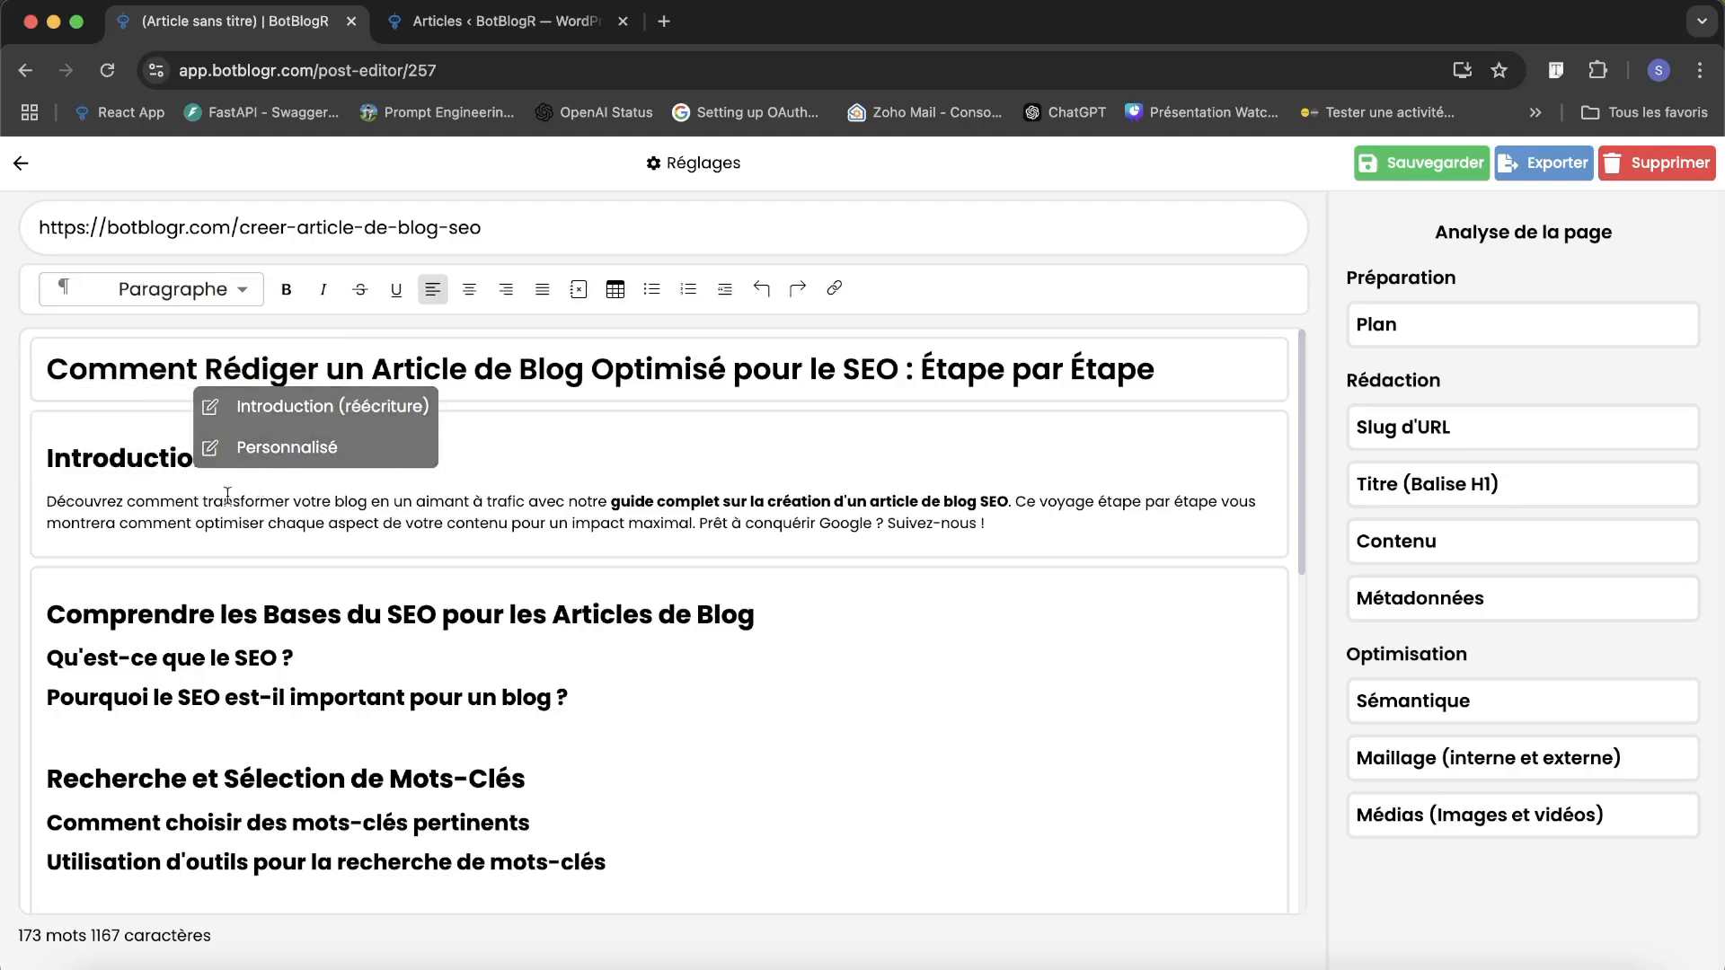
triple_click(185, 510)
triple_click(204, 508)
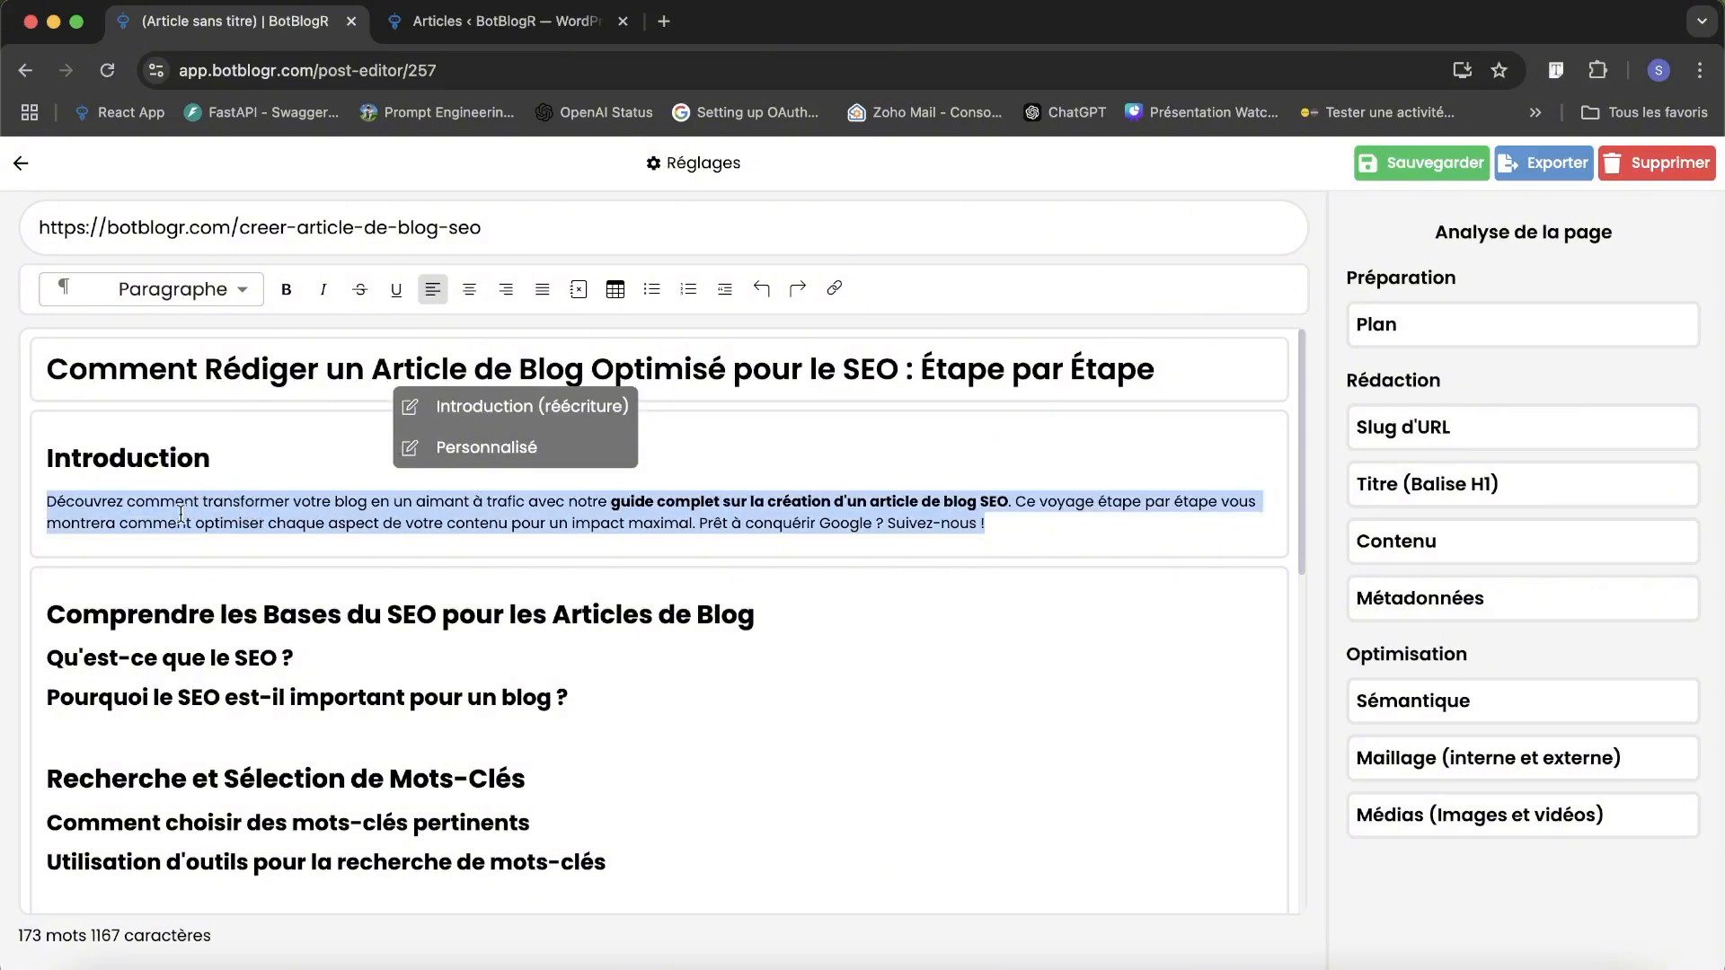
triple_click(181, 514)
click(216, 503)
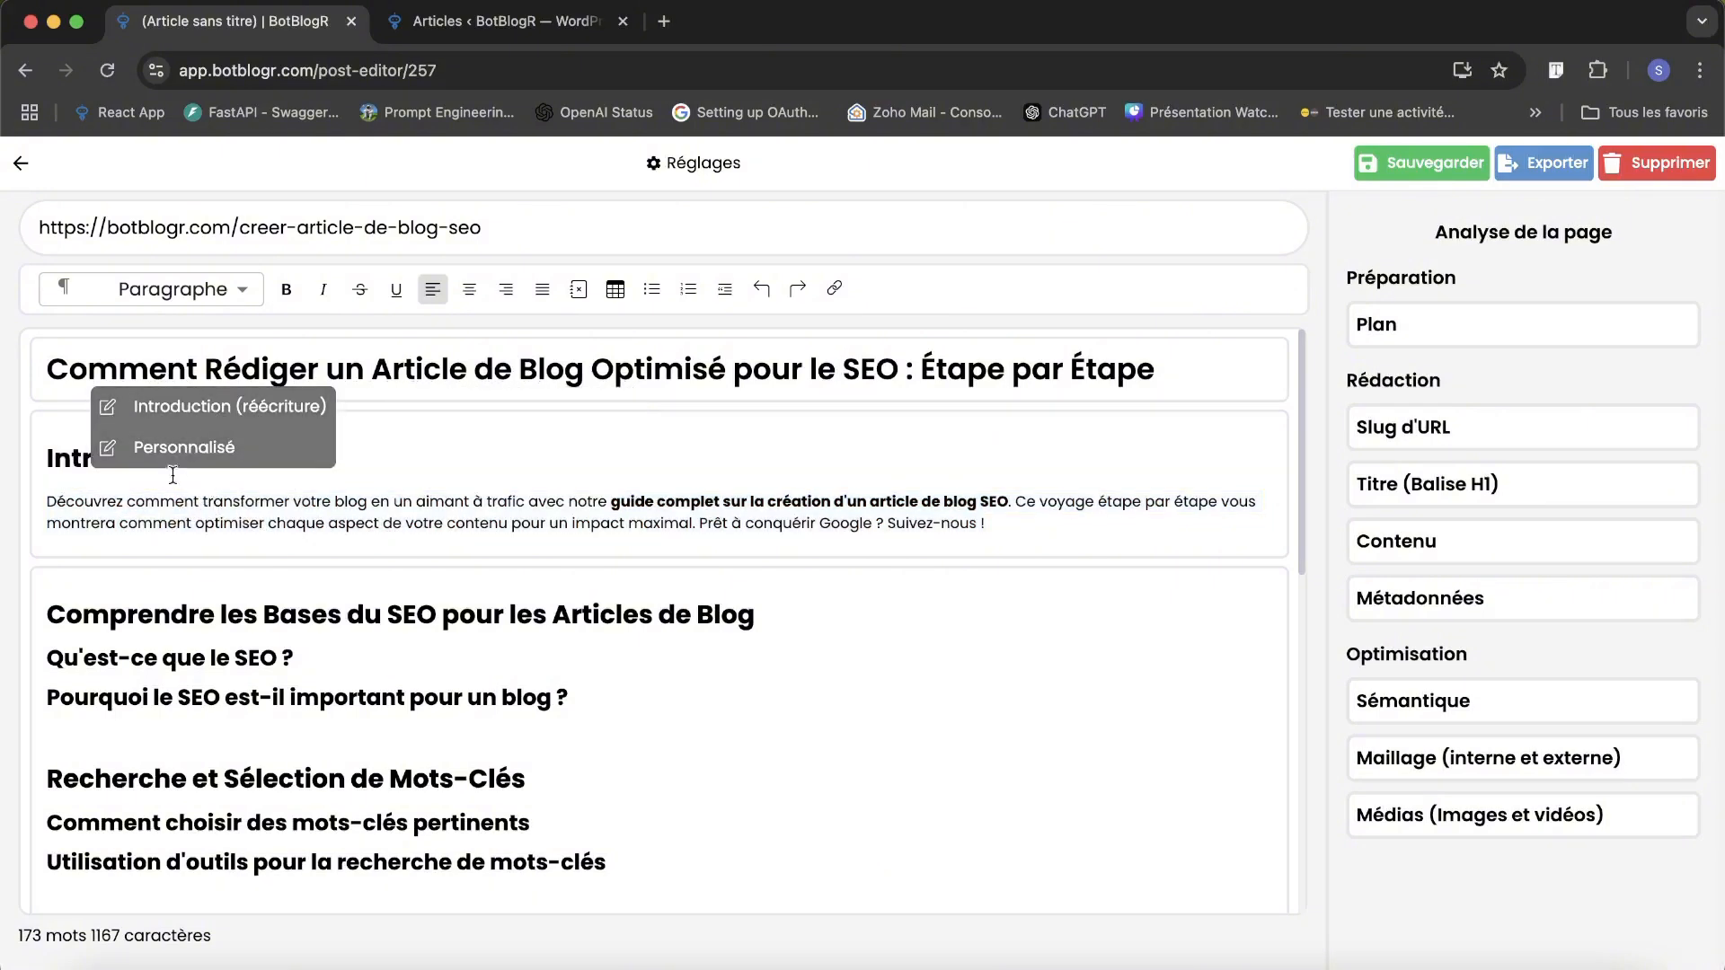
click(125, 409)
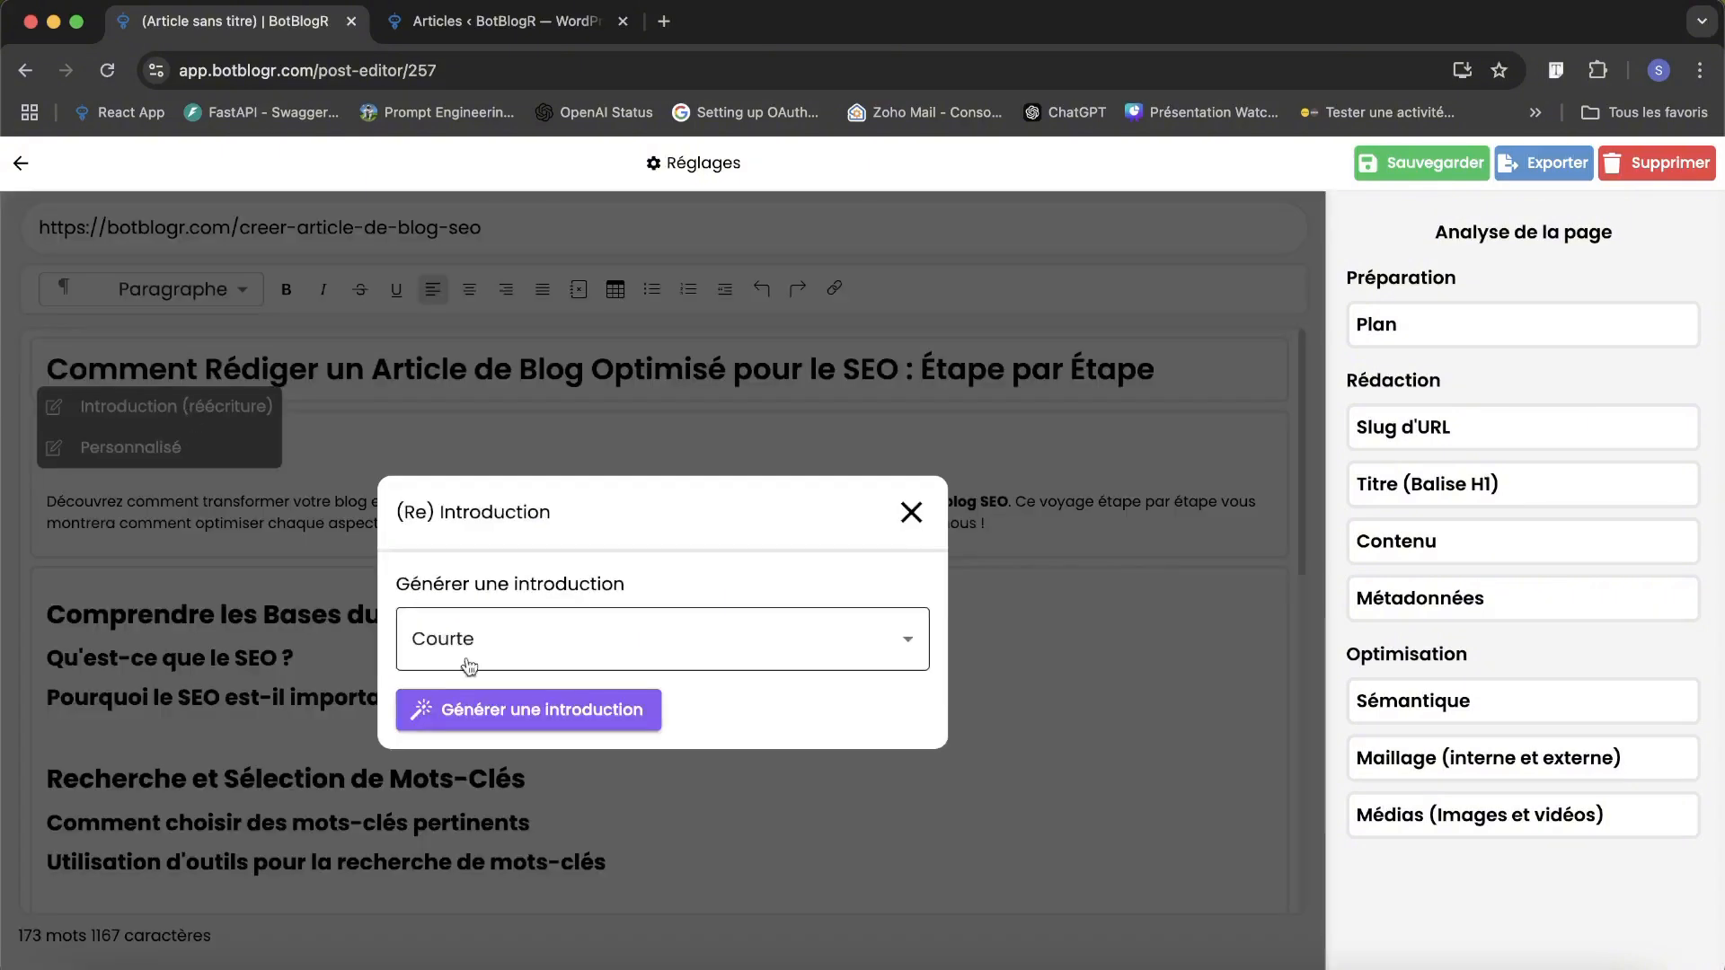
click(495, 713)
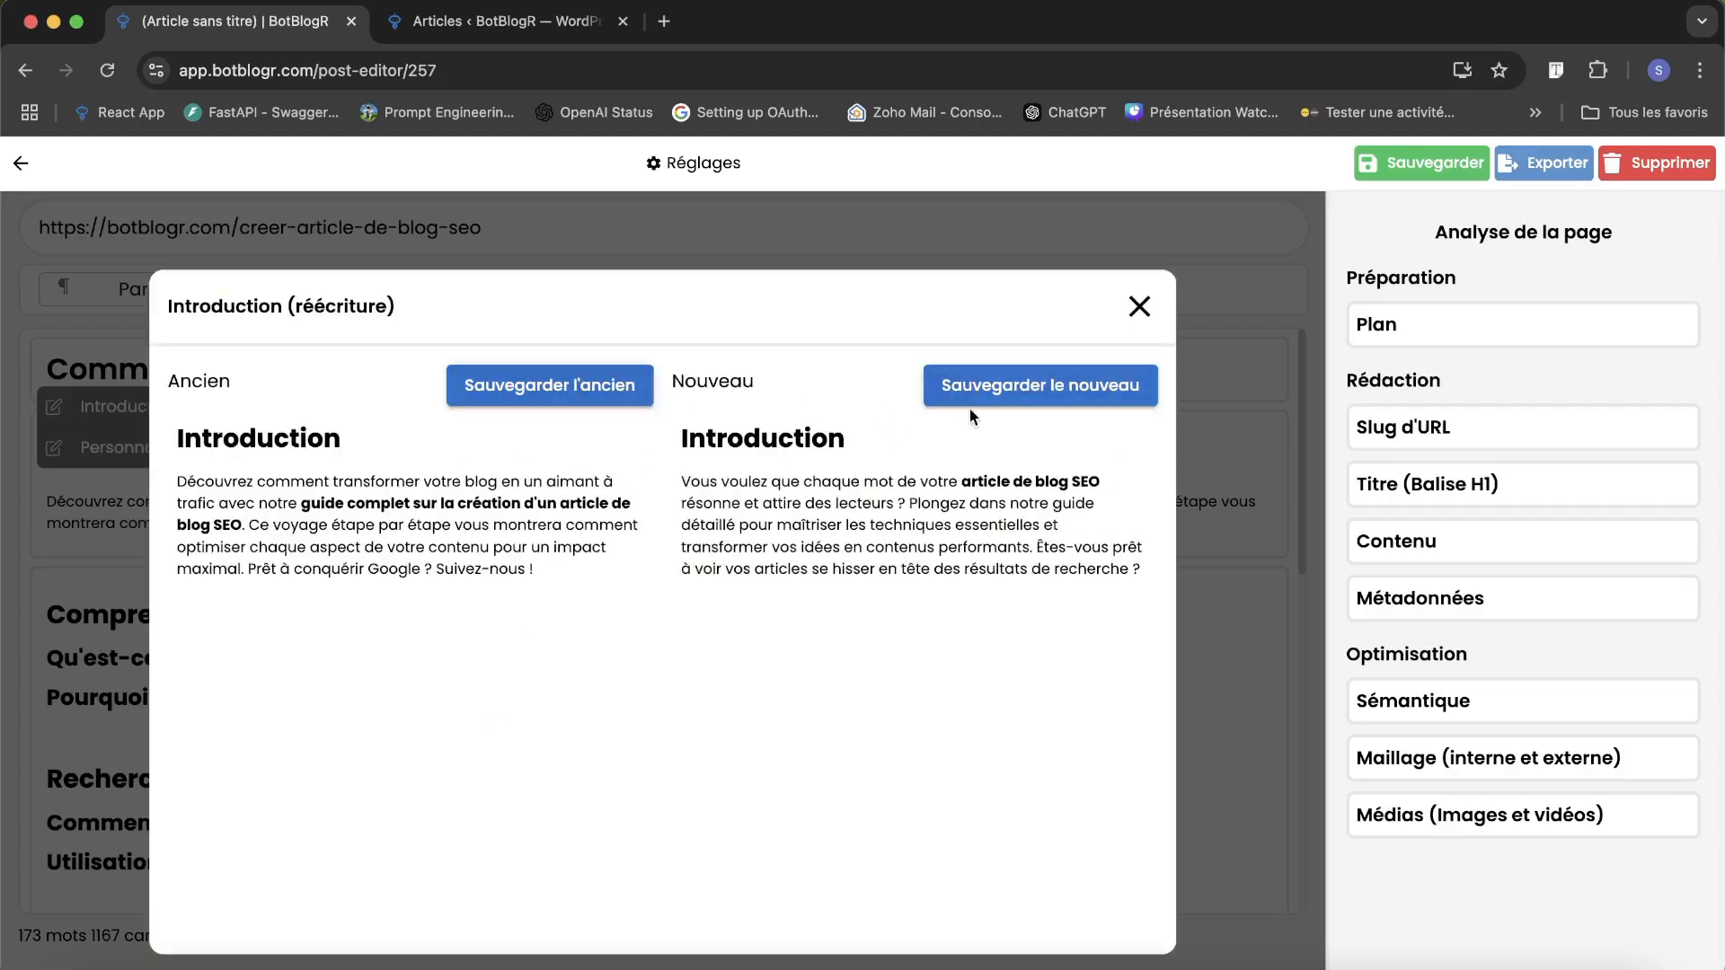
click(572, 386)
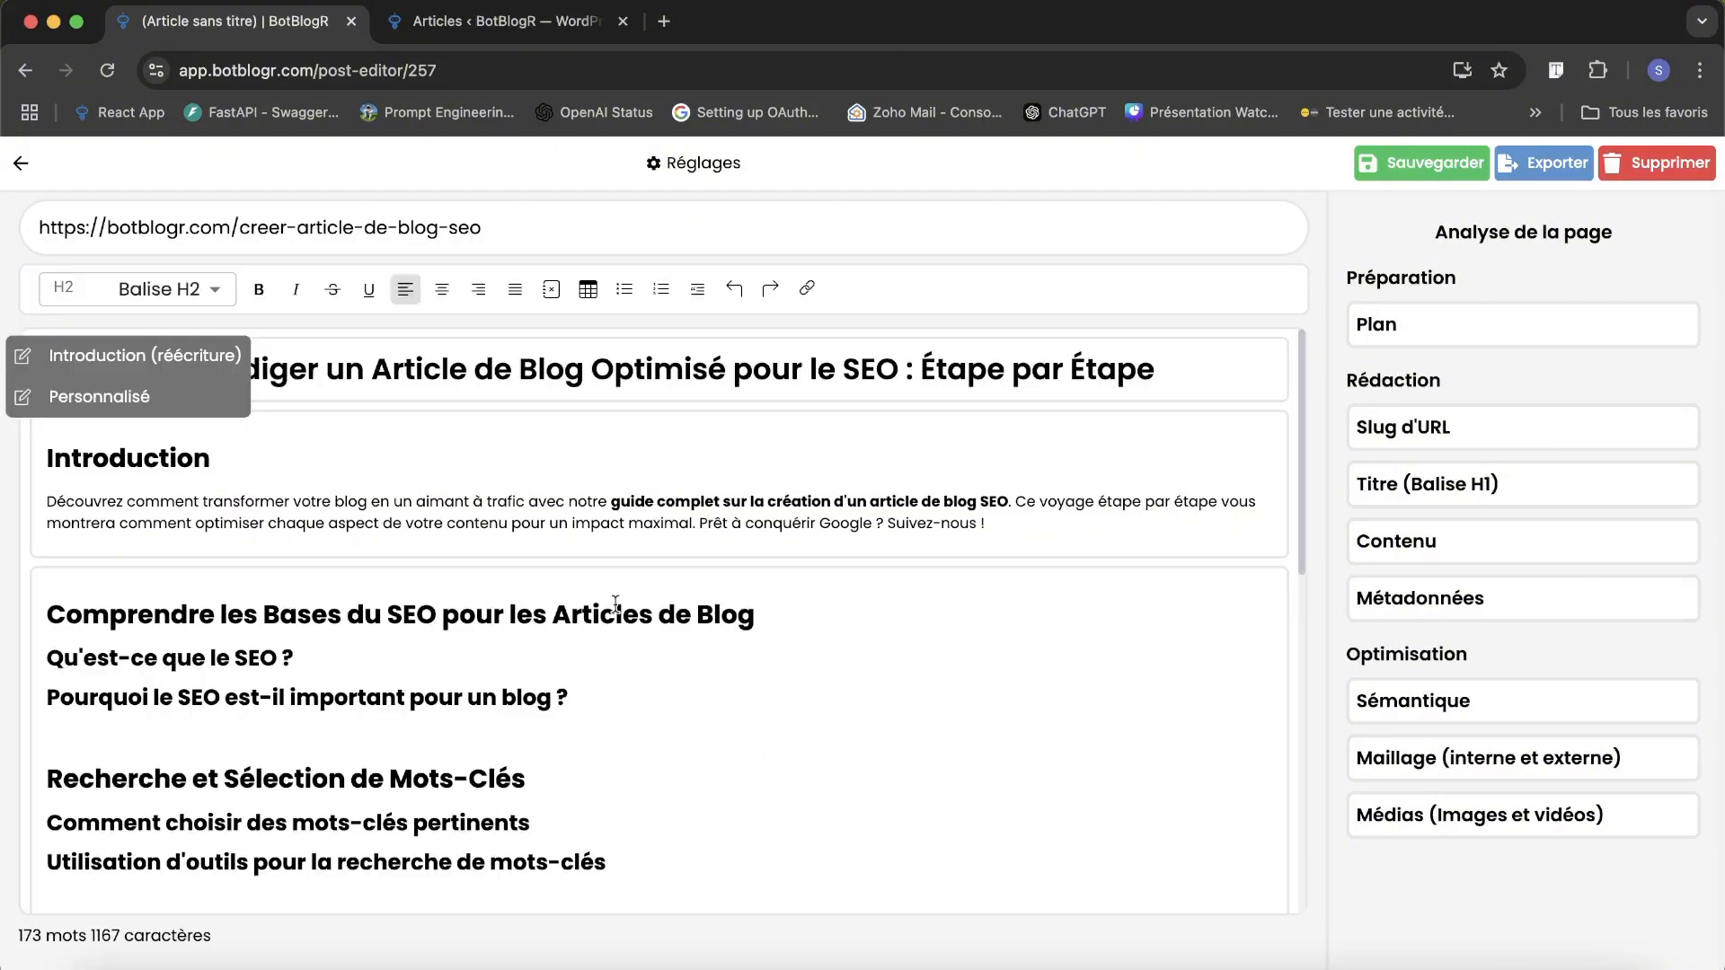
Examine the body sections between the introduction and the conclusion and the content generation offered for their headings.
scroll(615, 602, down, 4)
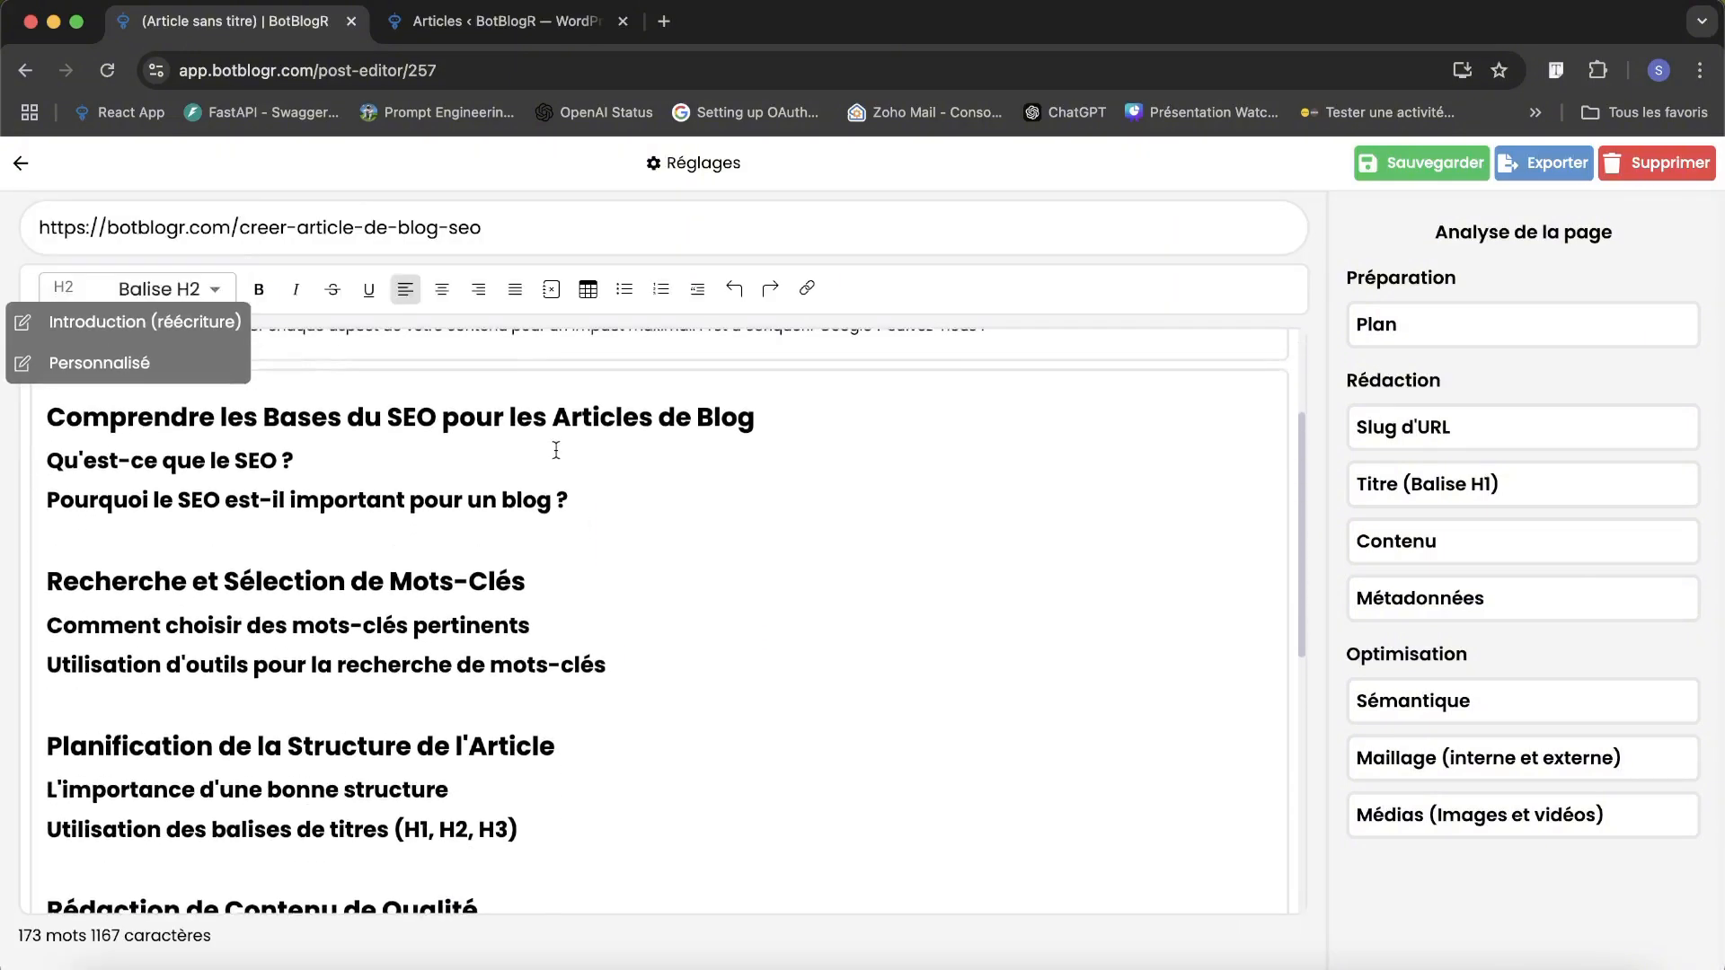
click(521, 461)
click(534, 415)
scroll(544, 512, down, 7)
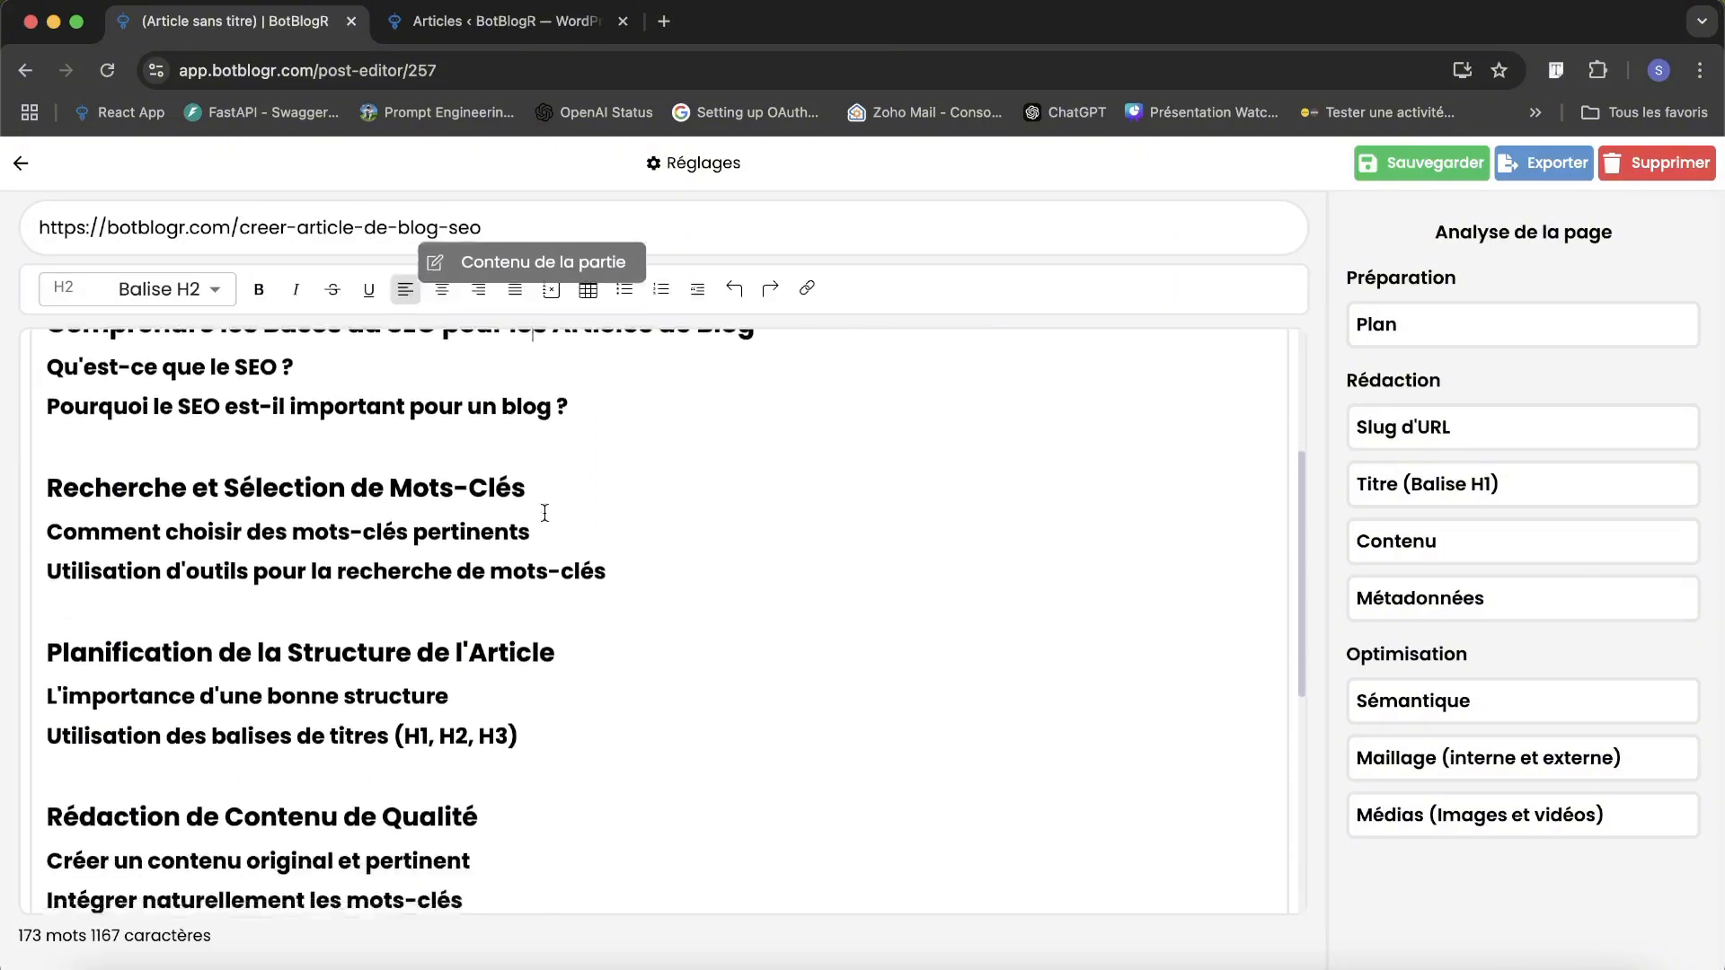
scroll(544, 512, up, 8)
scroll(545, 513, up, 2)
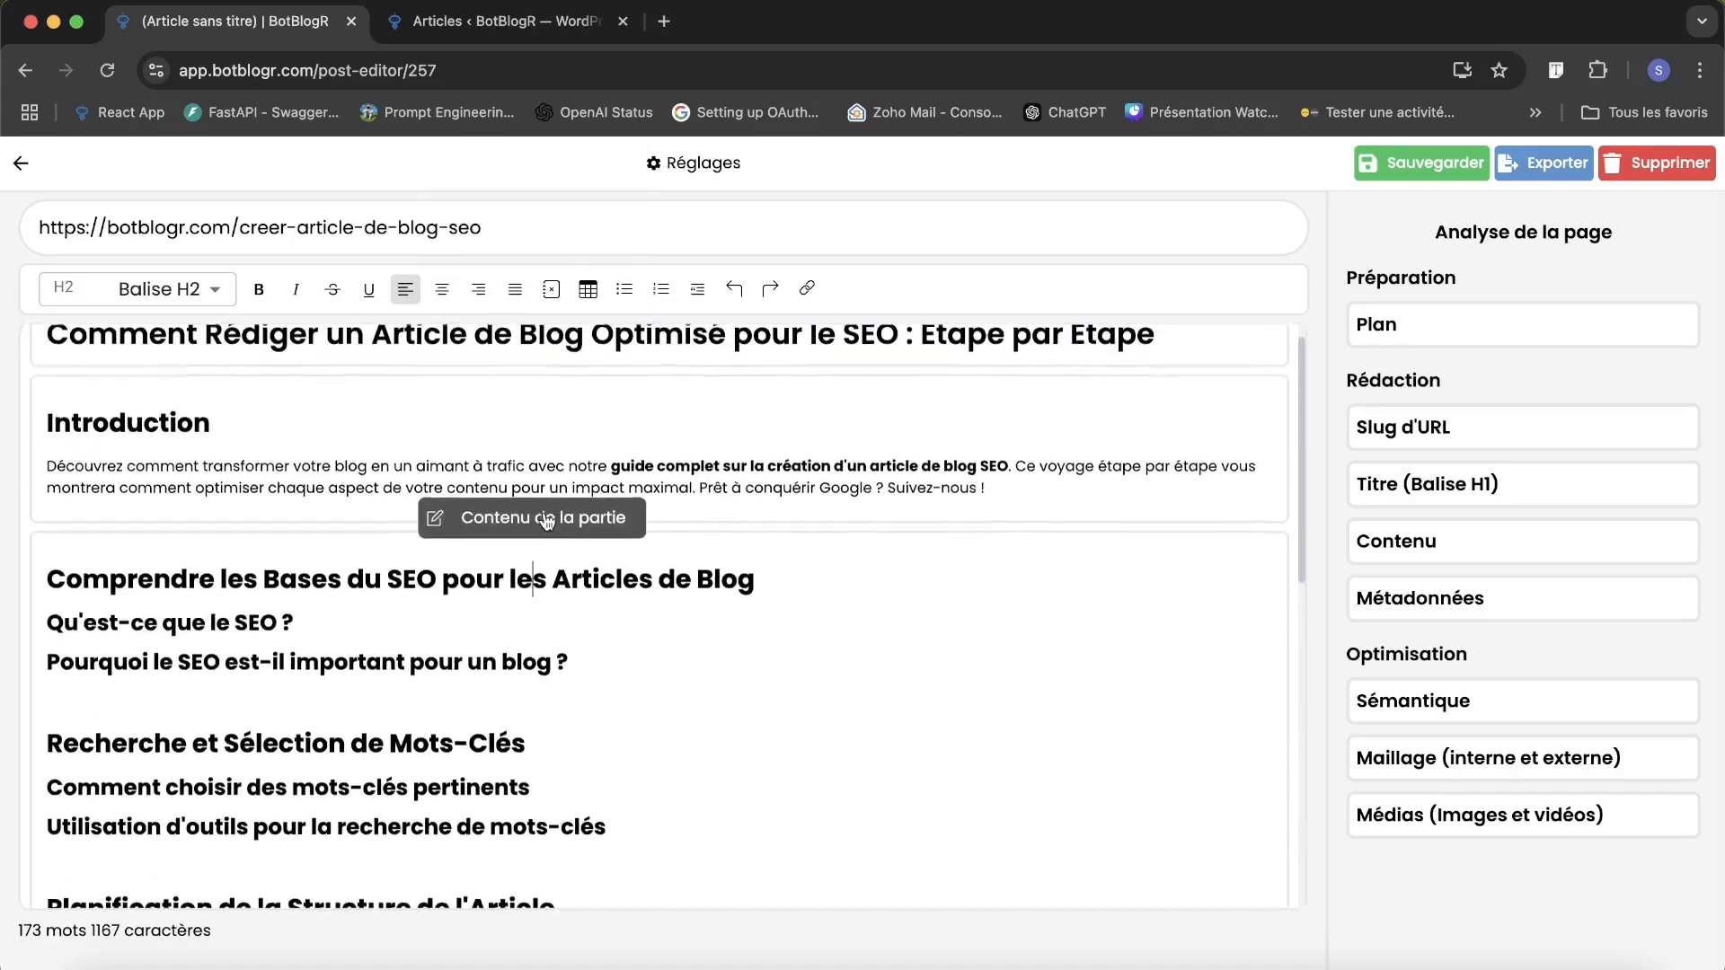
scroll(535, 679, down, 8)
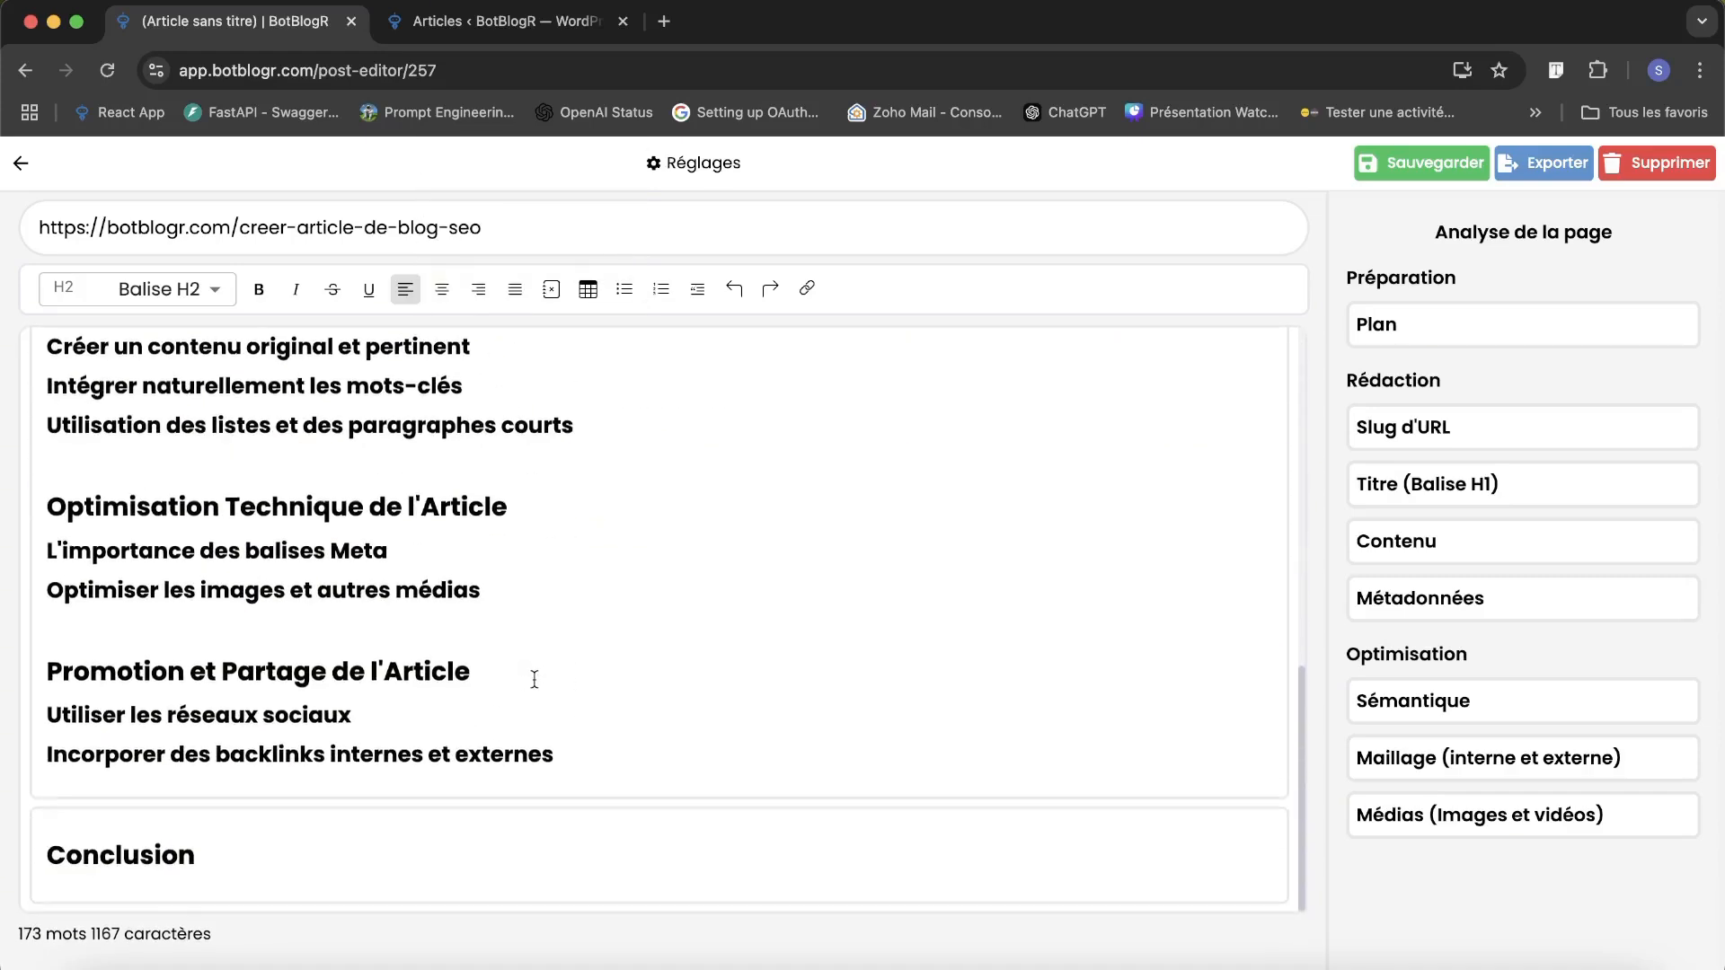
click(162, 859)
click(180, 753)
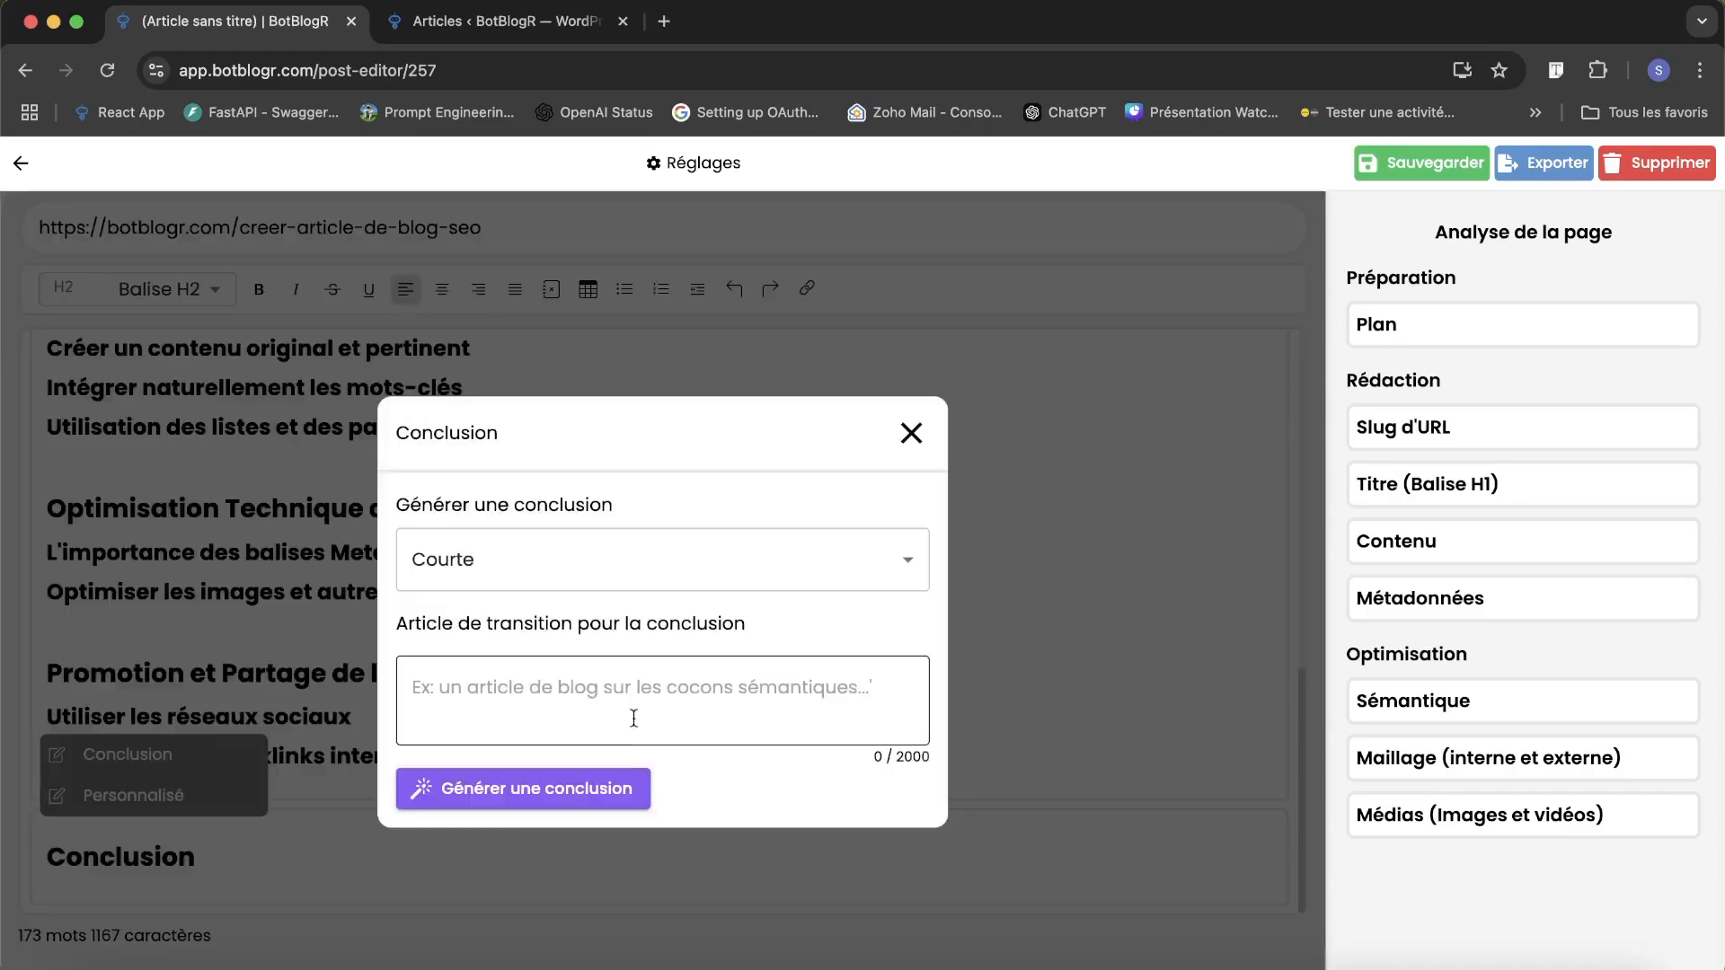
click(583, 698)
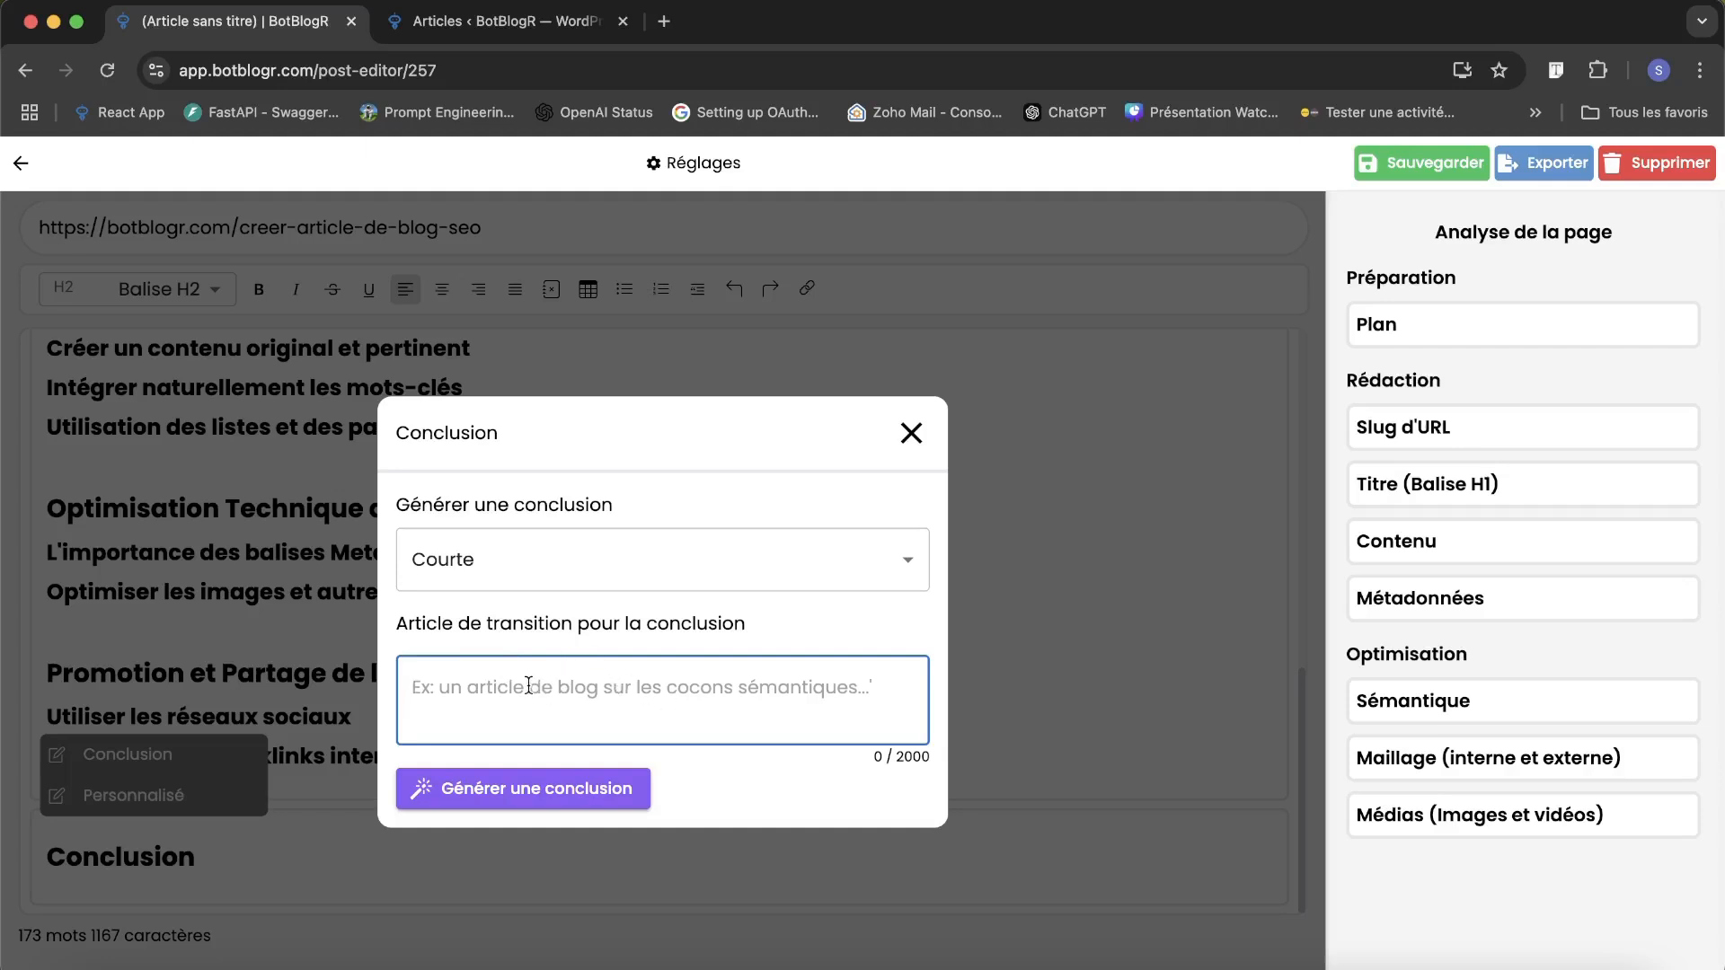
text(Un article de blog sur comment élaborer une stratégie de mots-clés complète pour son site web (l’url de l’article est le suivant : https://botblogr.com/creer-strategie-mots-cles-seo)
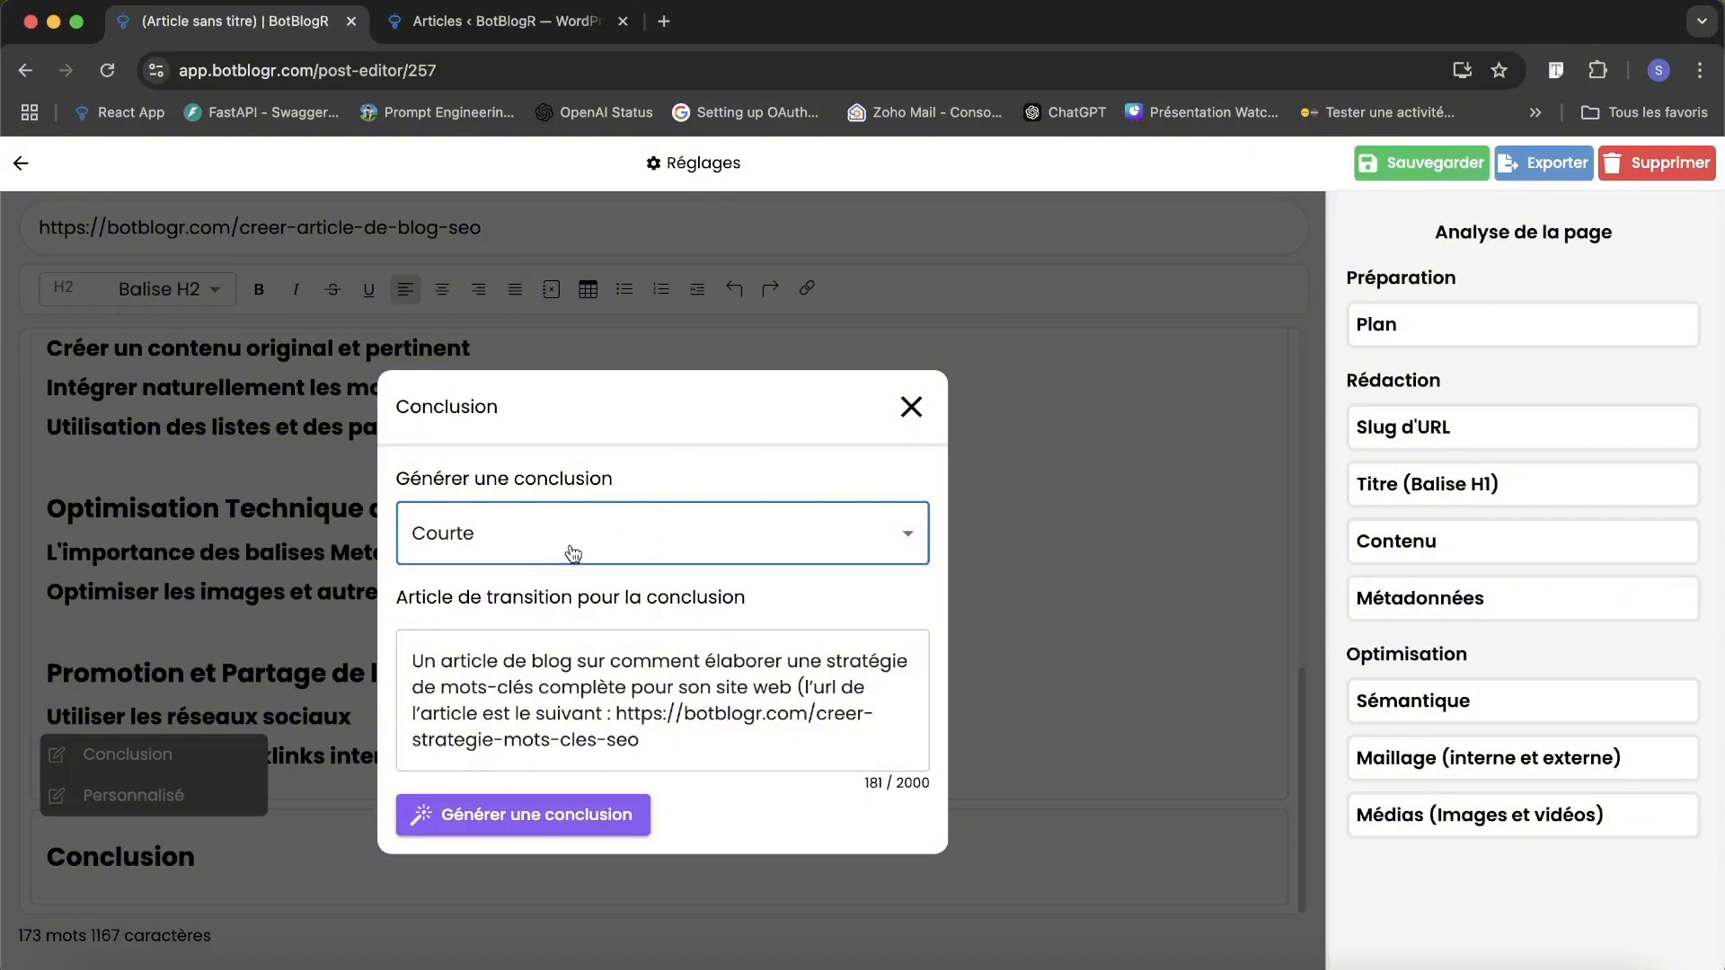
triple_click(692, 710)
click(639, 718)
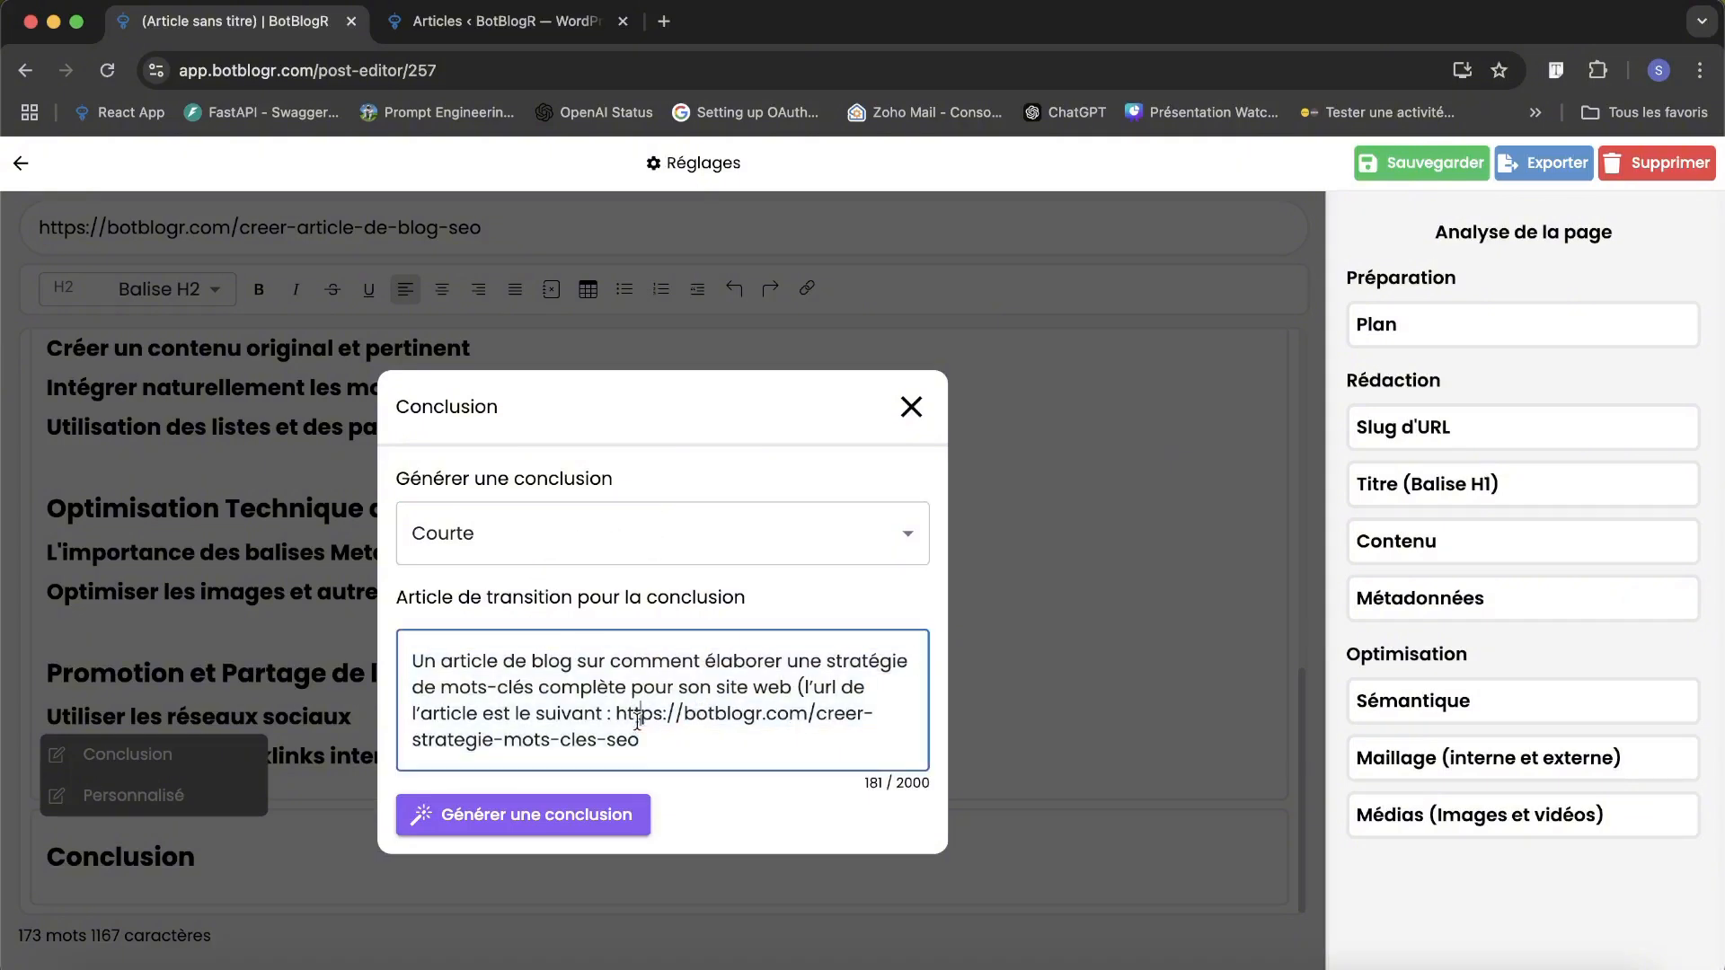
drag(615, 716, 652, 754)
click(655, 747)
click(587, 823)
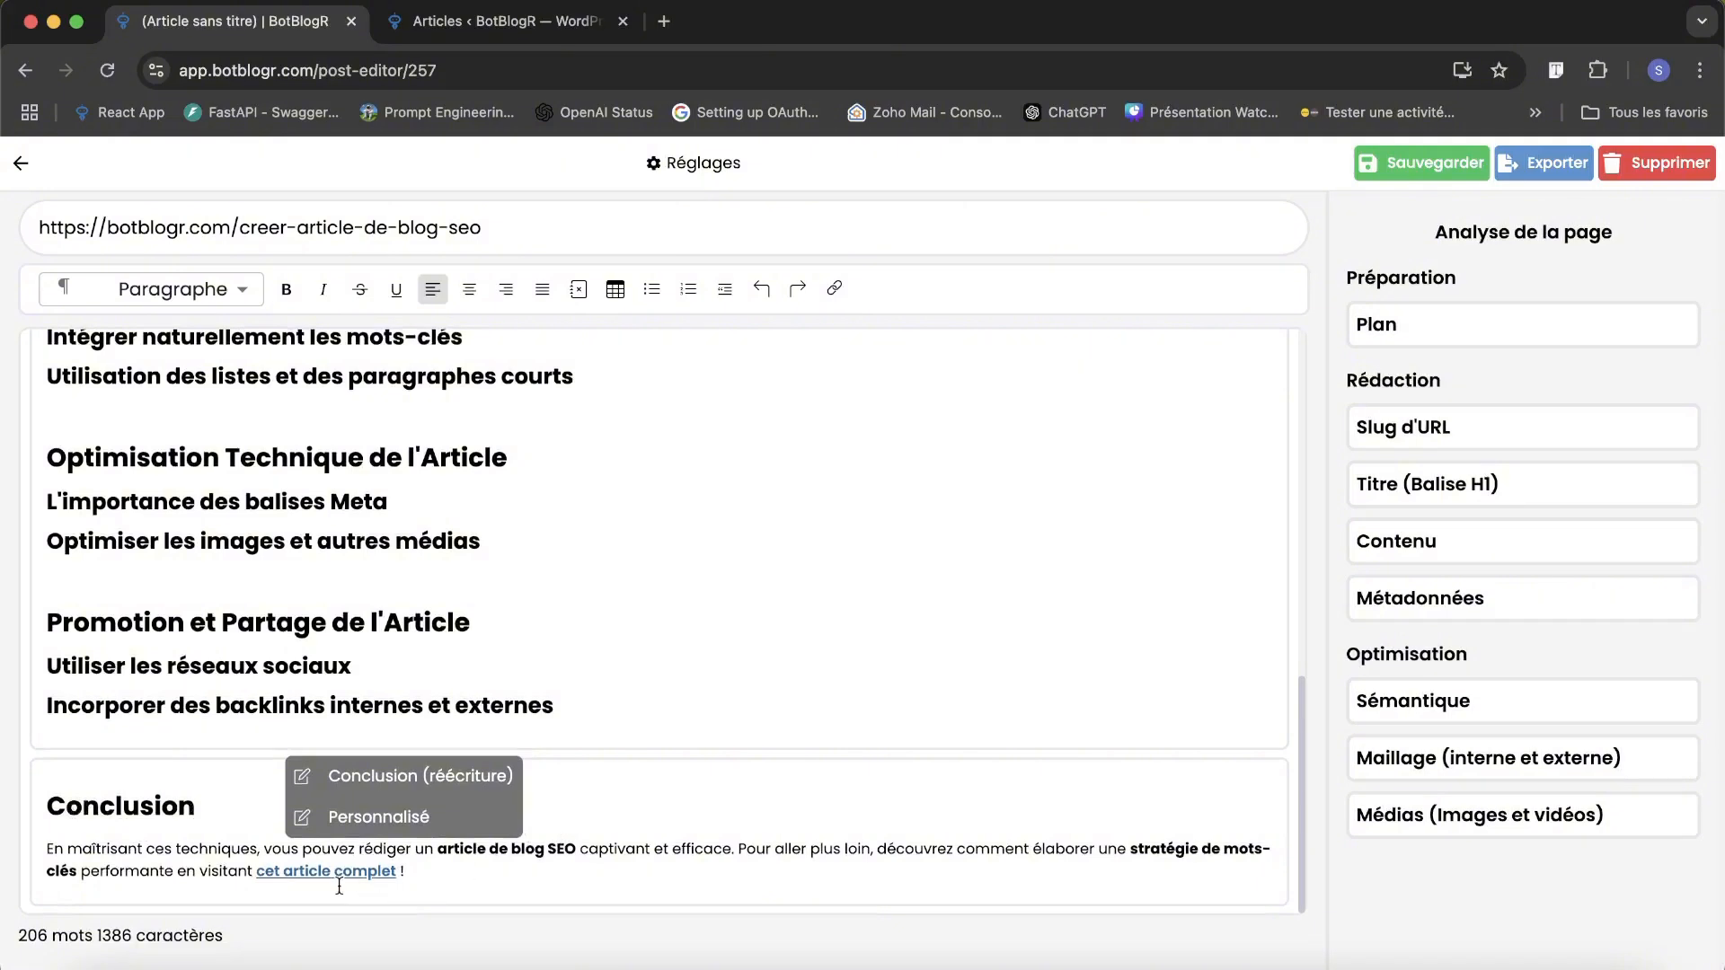
Check the target of the "cet article complet" link in the conclusion and return to the start of the article.
click(293, 870)
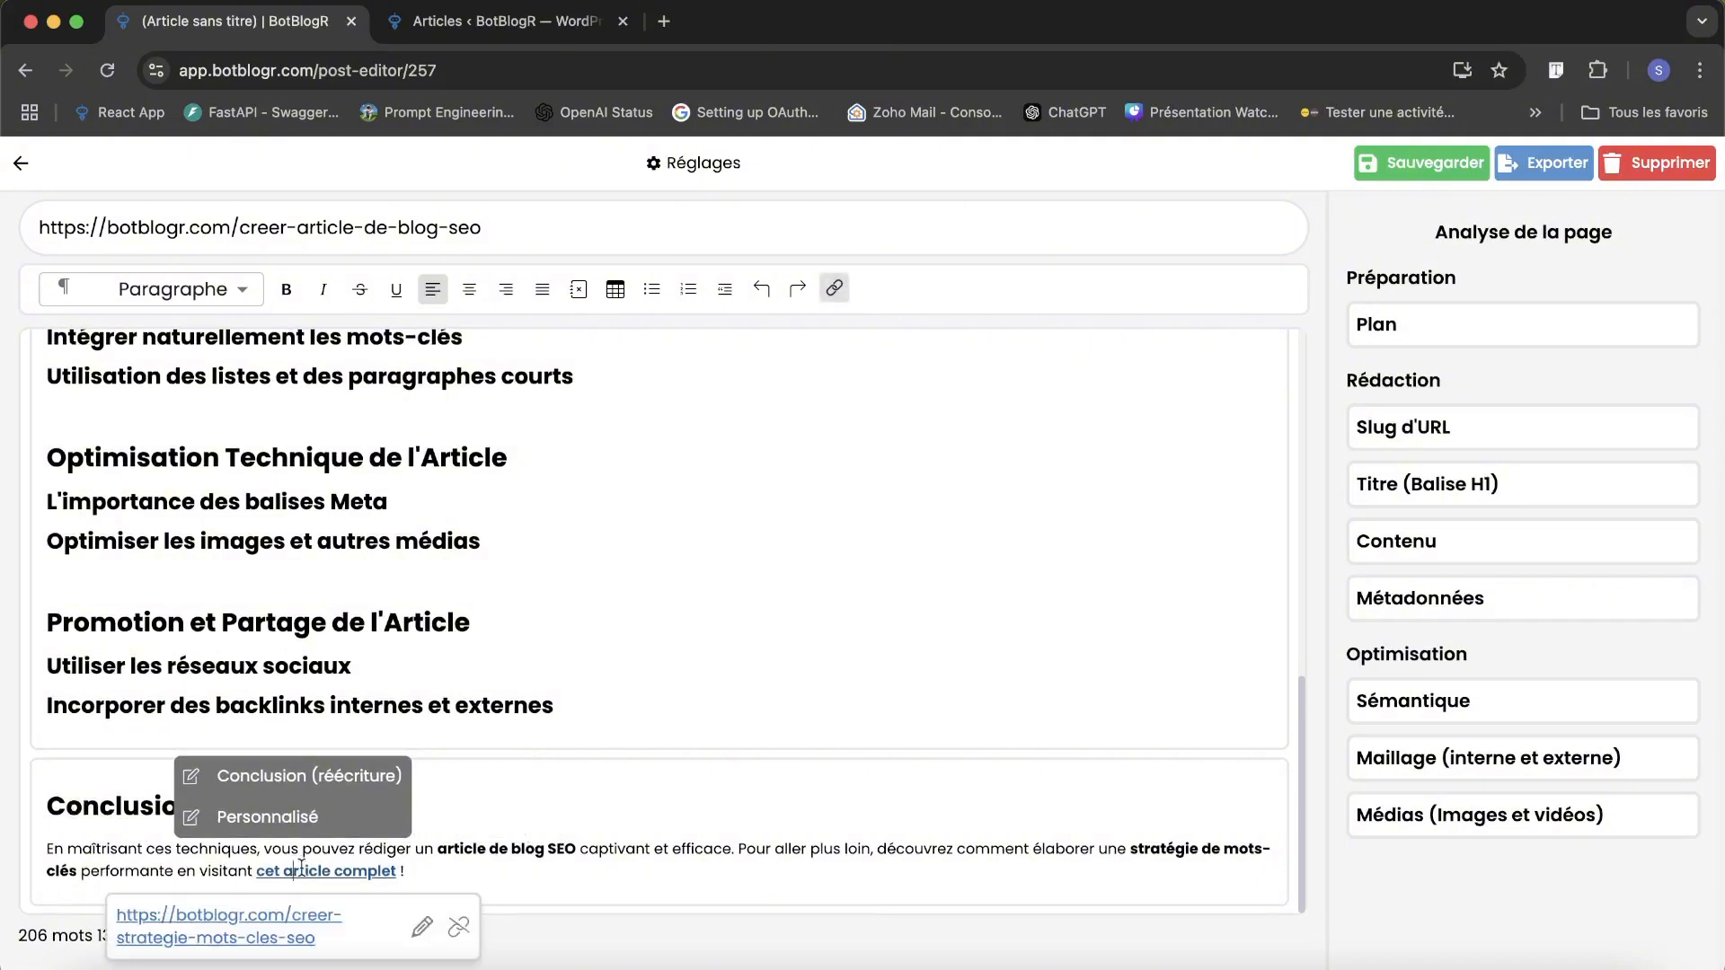
click(438, 854)
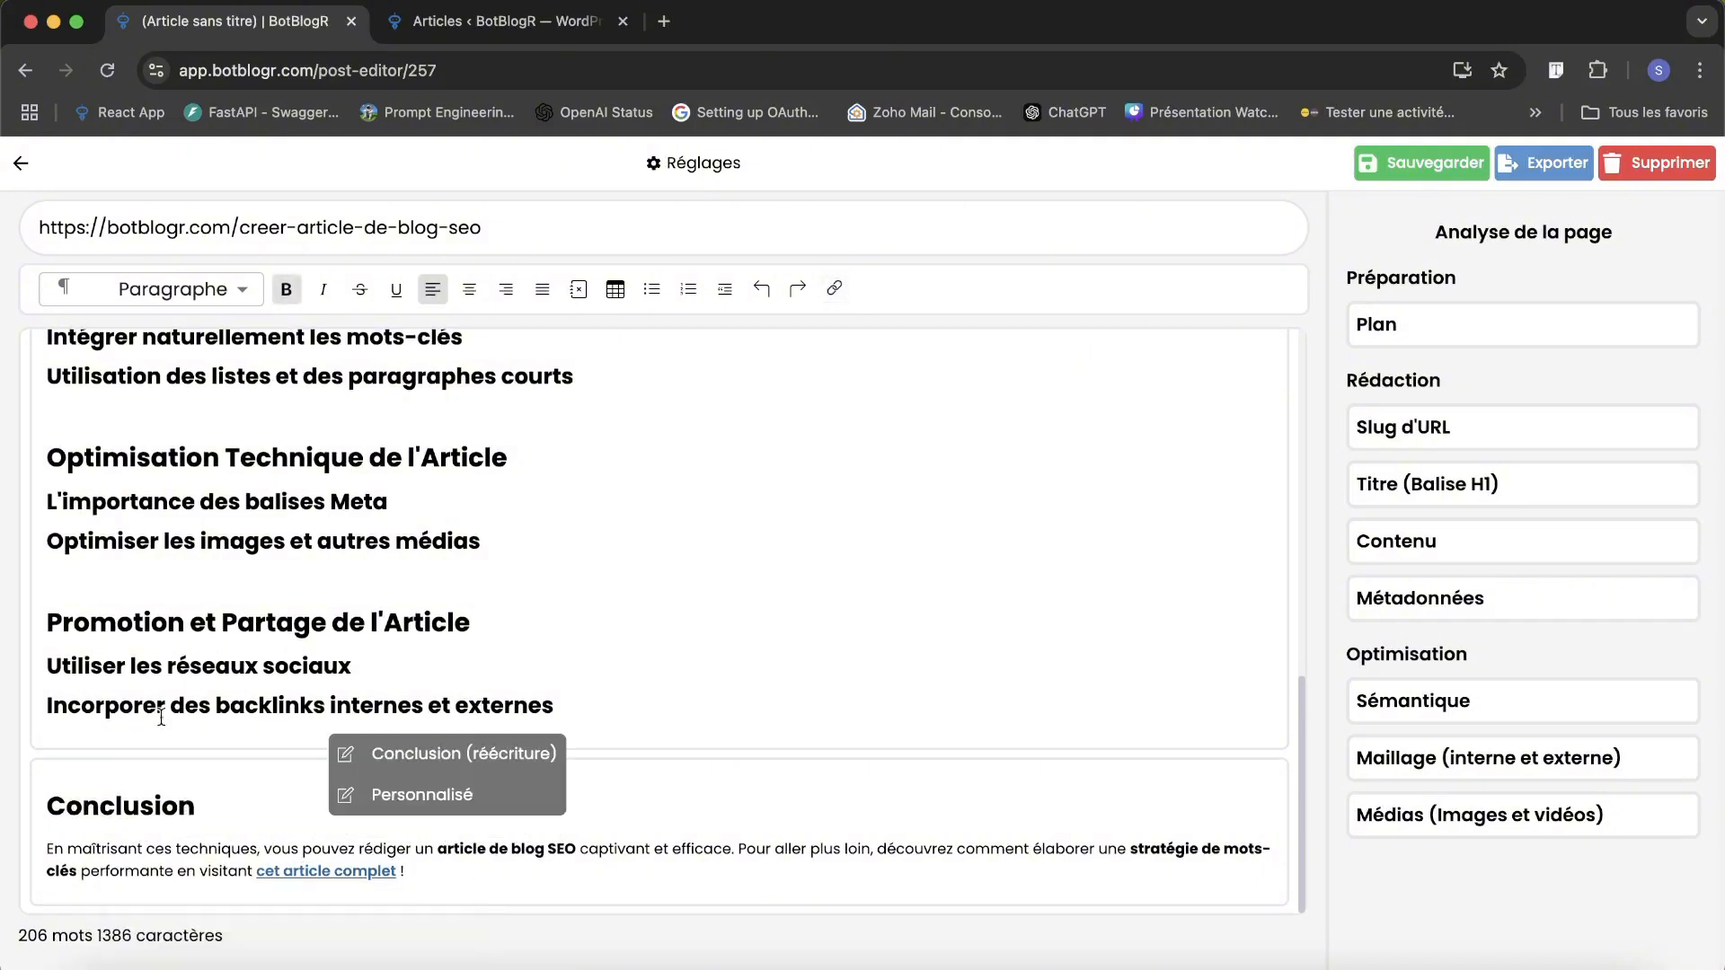
scroll(161, 716, up, 10)
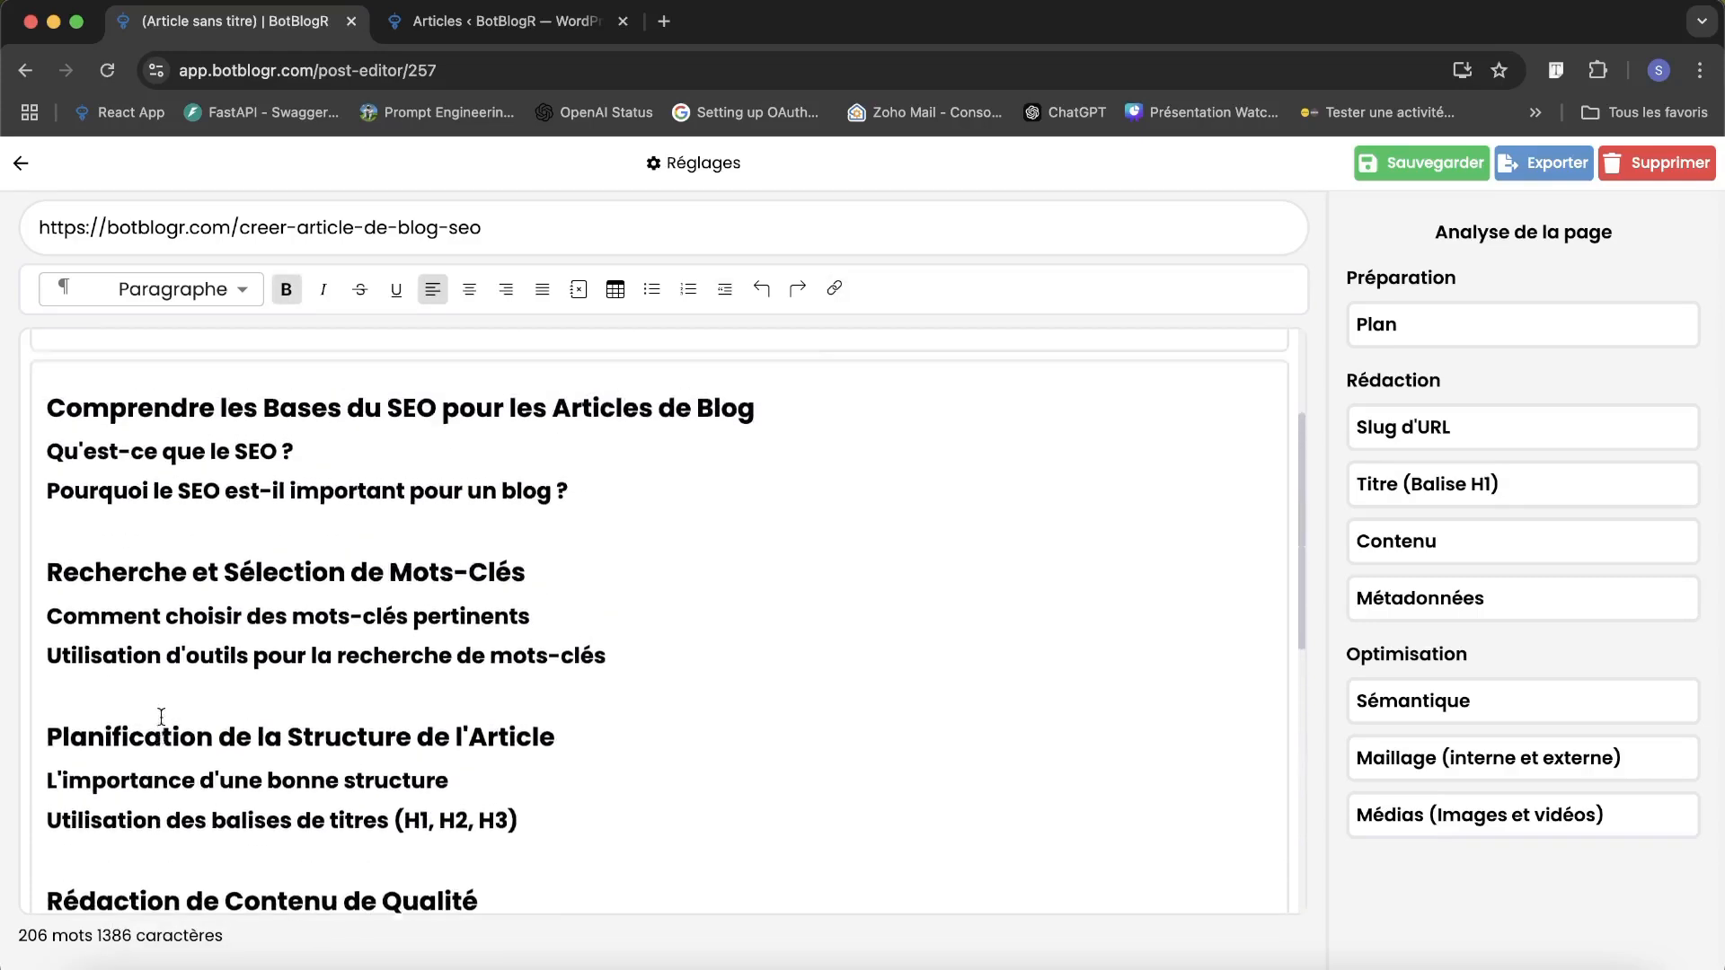
scroll(161, 716, up, 1)
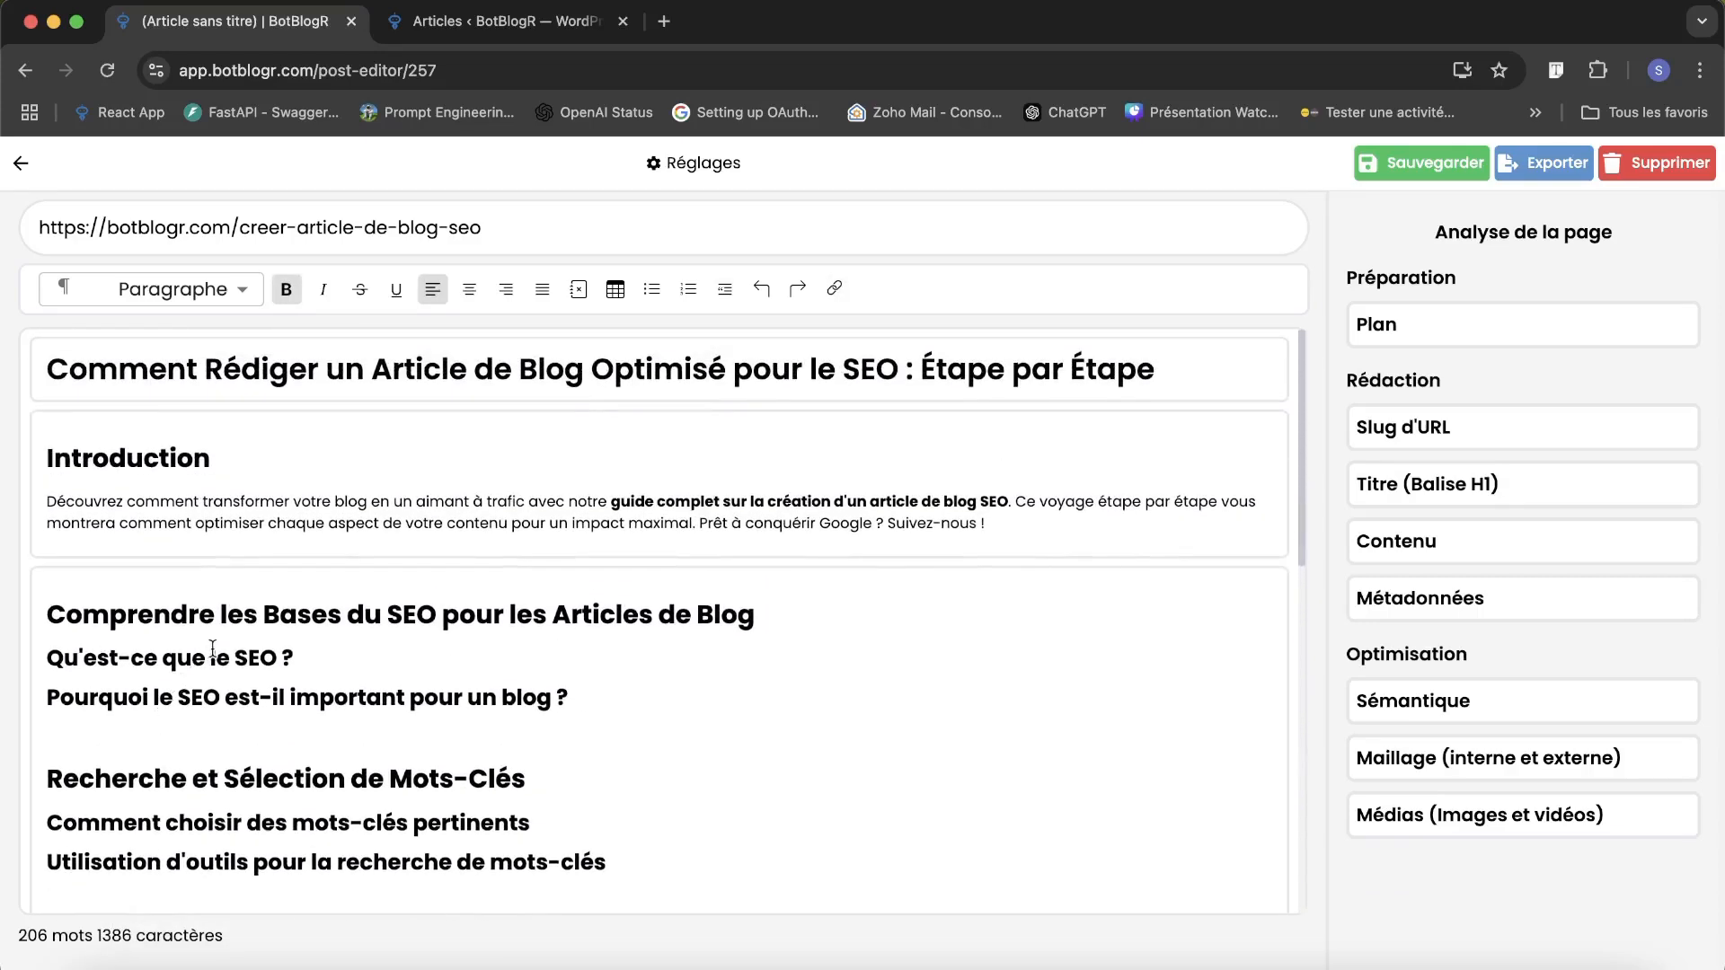
Generate the content of the H2 part "Comprendre les Bases du SEO pour les Articles de Blog".
click(232, 622)
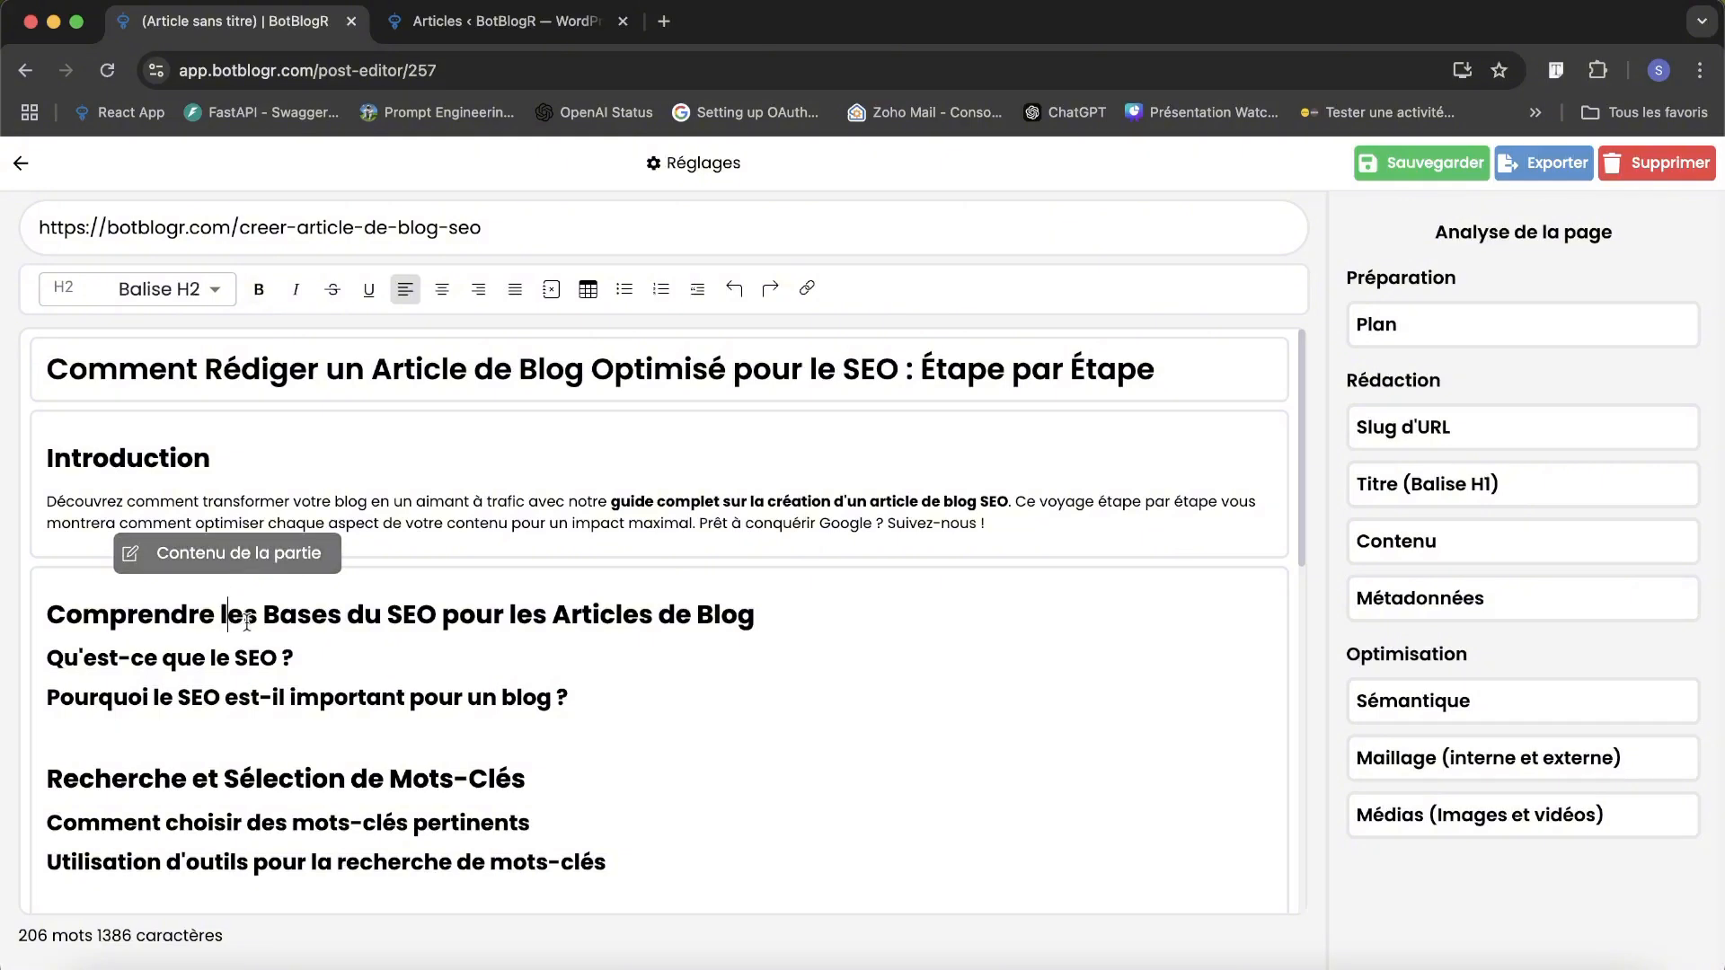
click(293, 555)
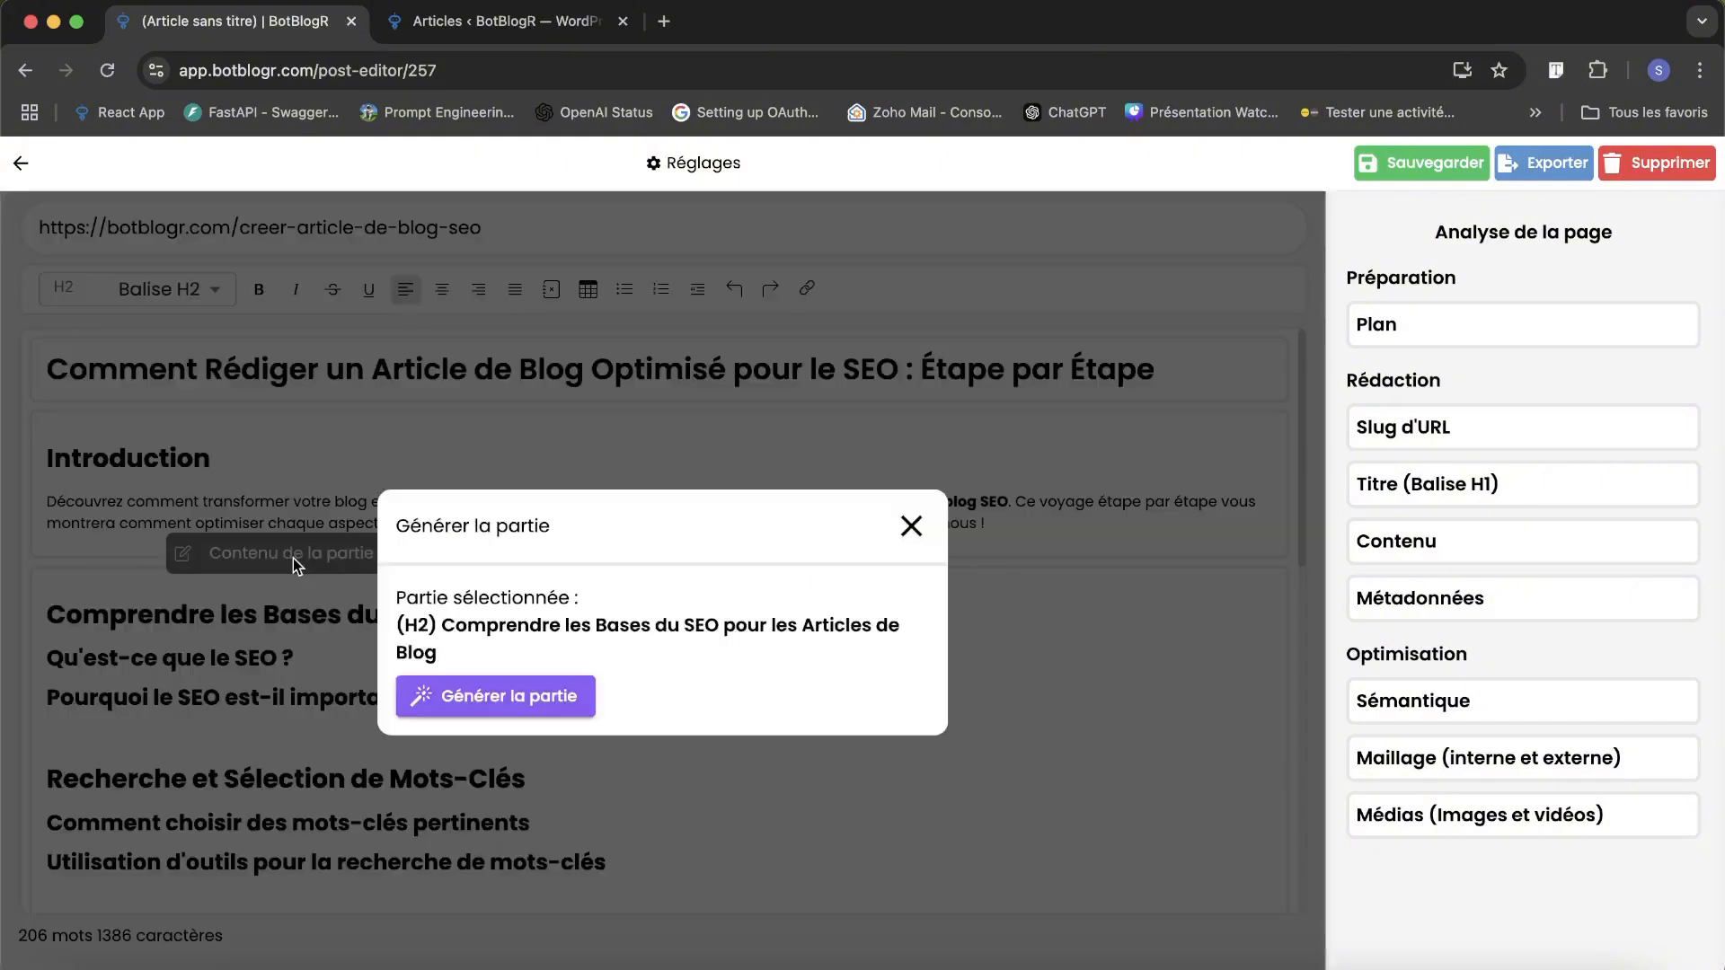
click(476, 699)
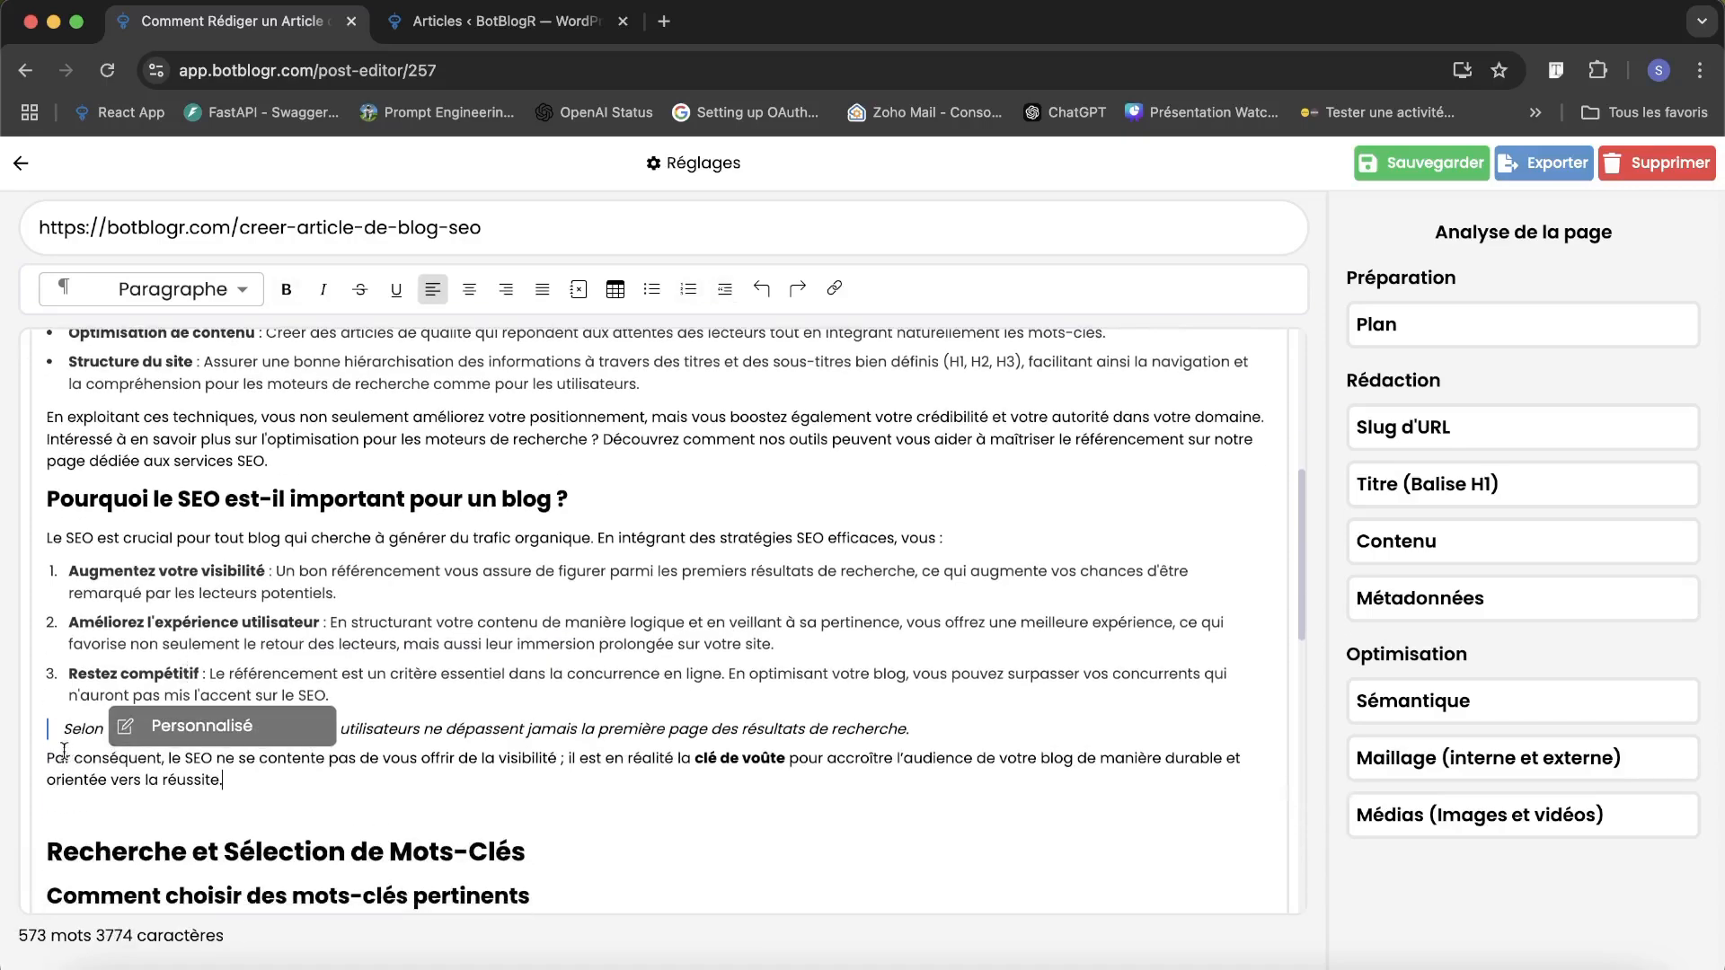
Review the generated SEO basics section and the content generation offered for the heading "Recherche et Sélection de Mots-Clés".
scroll(347, 713, down, 5)
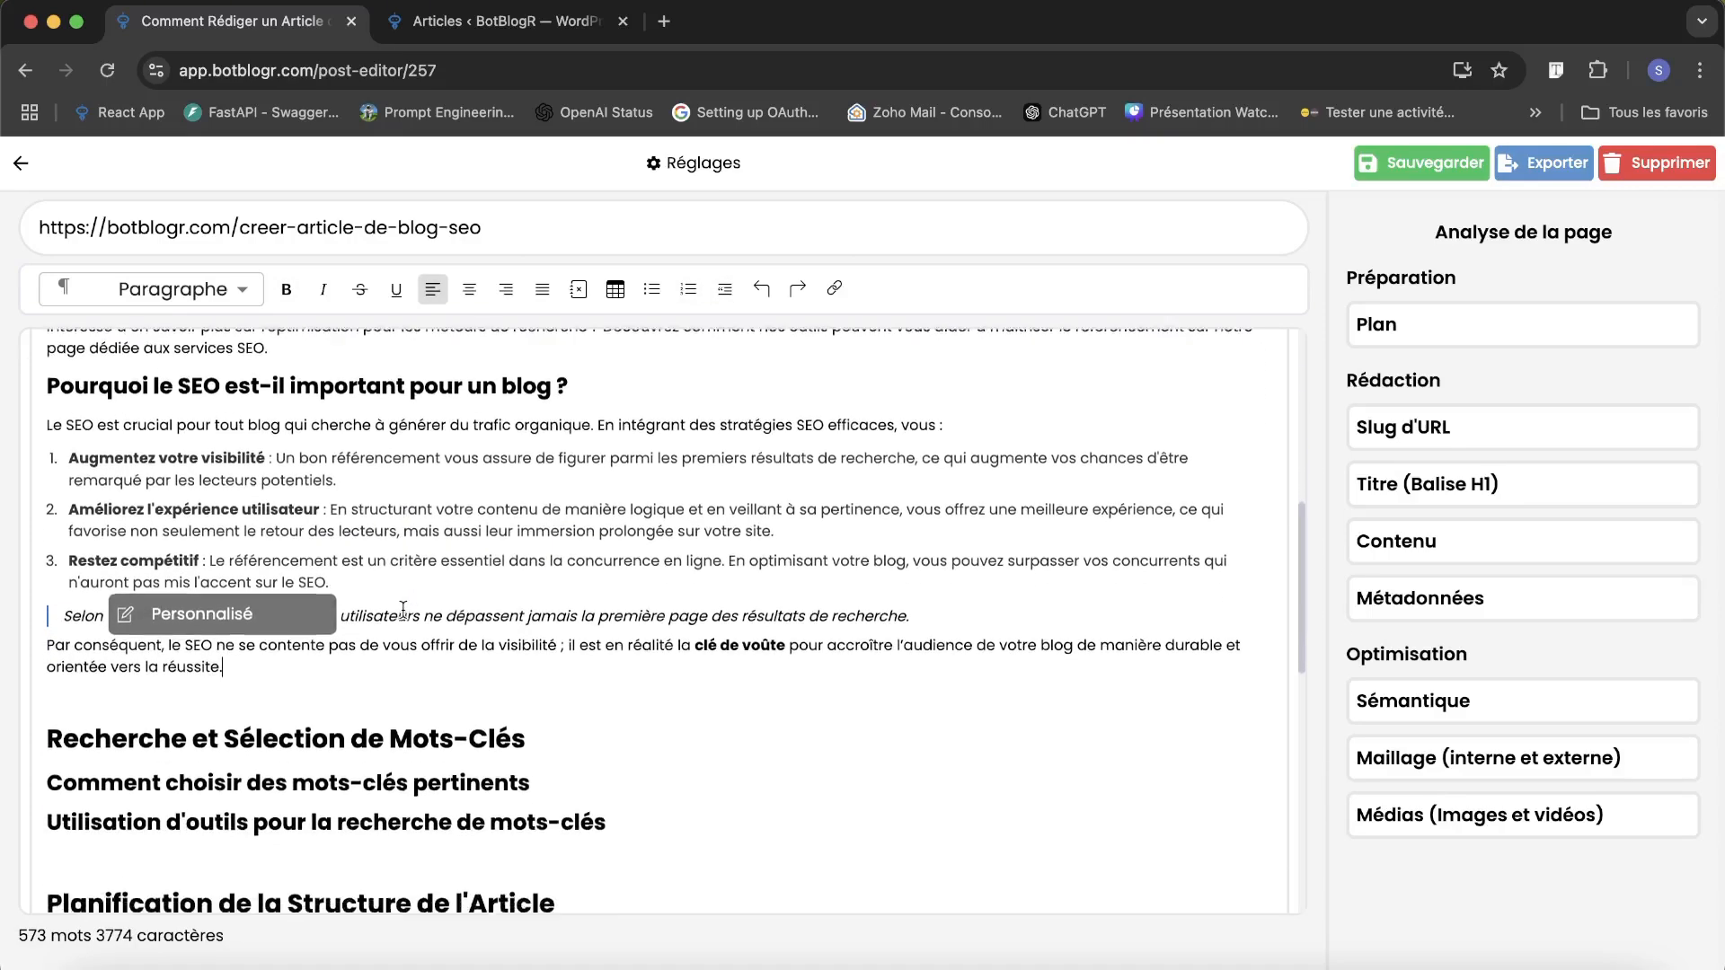
scroll(403, 610, down, 2)
scroll(403, 611, up, 7)
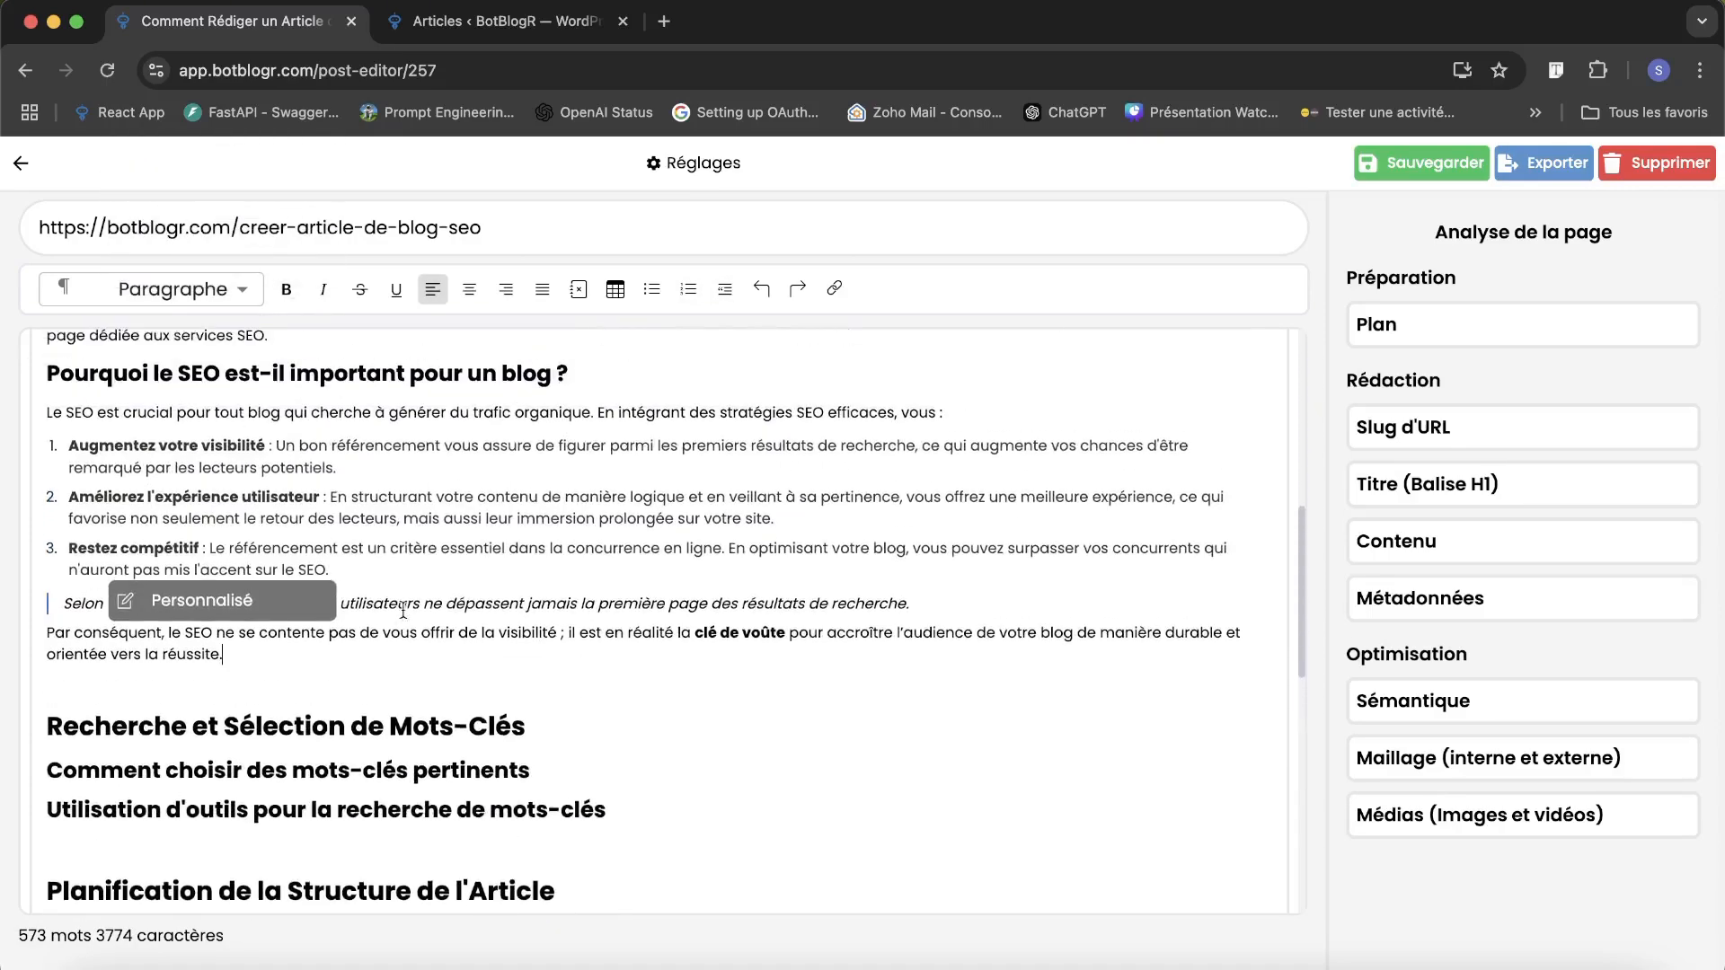
scroll(391, 733, down, 1)
click(354, 688)
scroll(350, 681, down, 6)
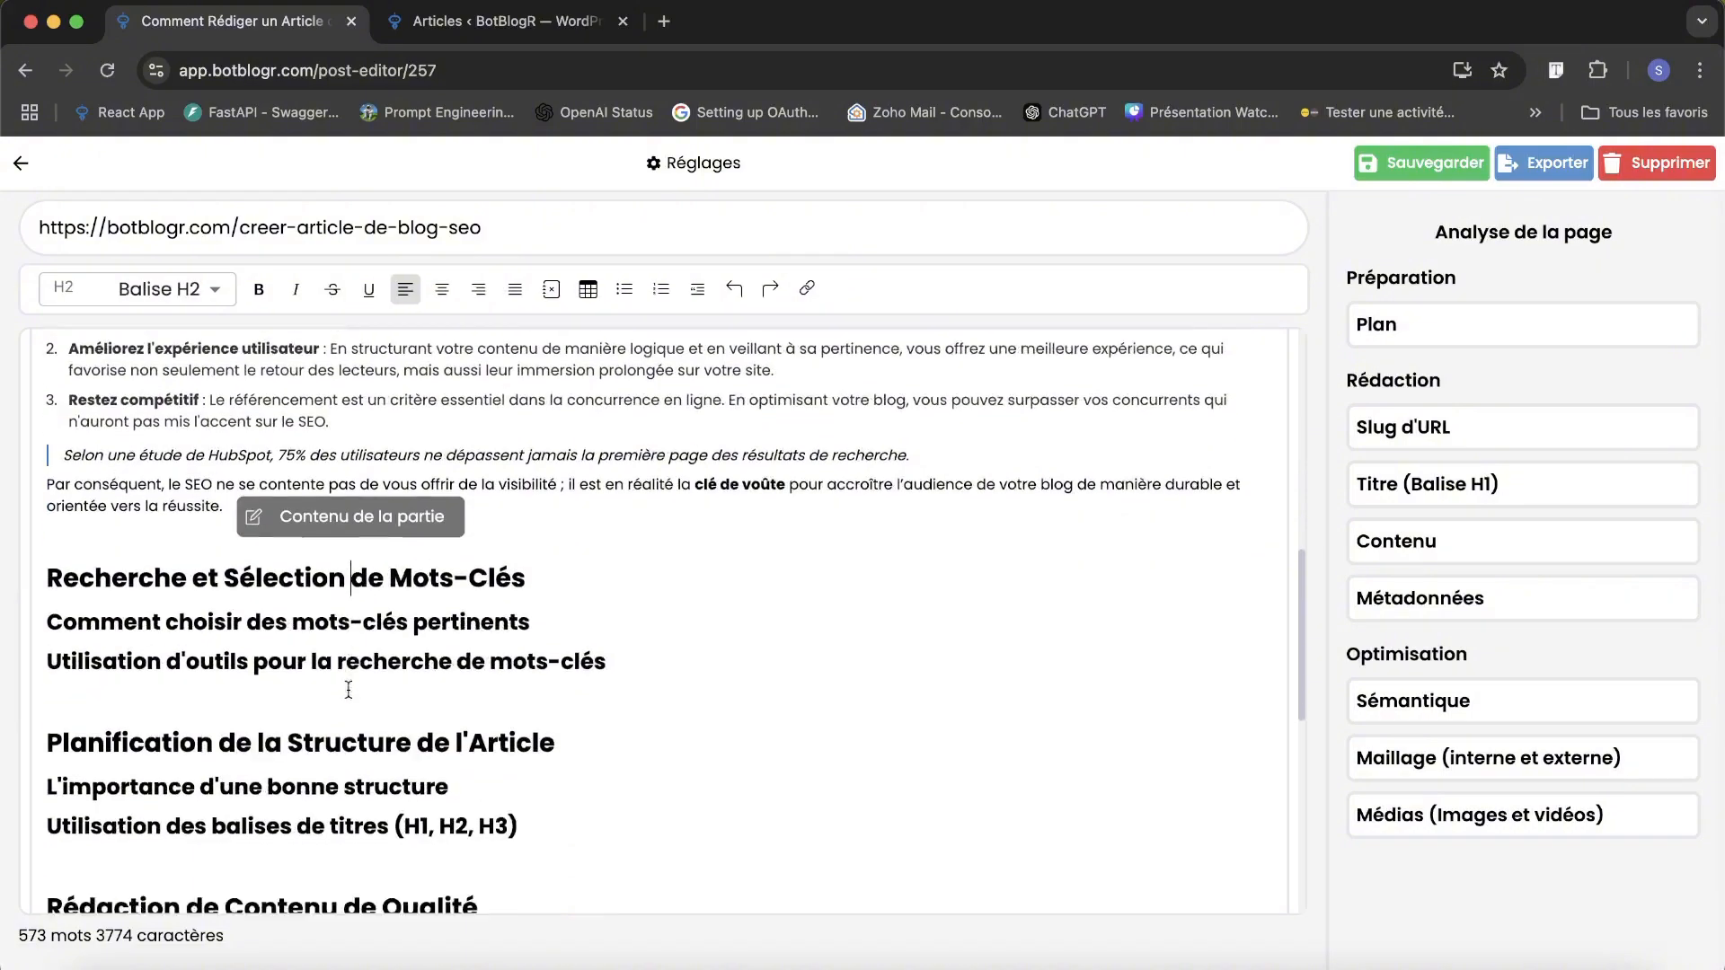
scroll(246, 532, up, 10)
scroll(237, 512, up, 2)
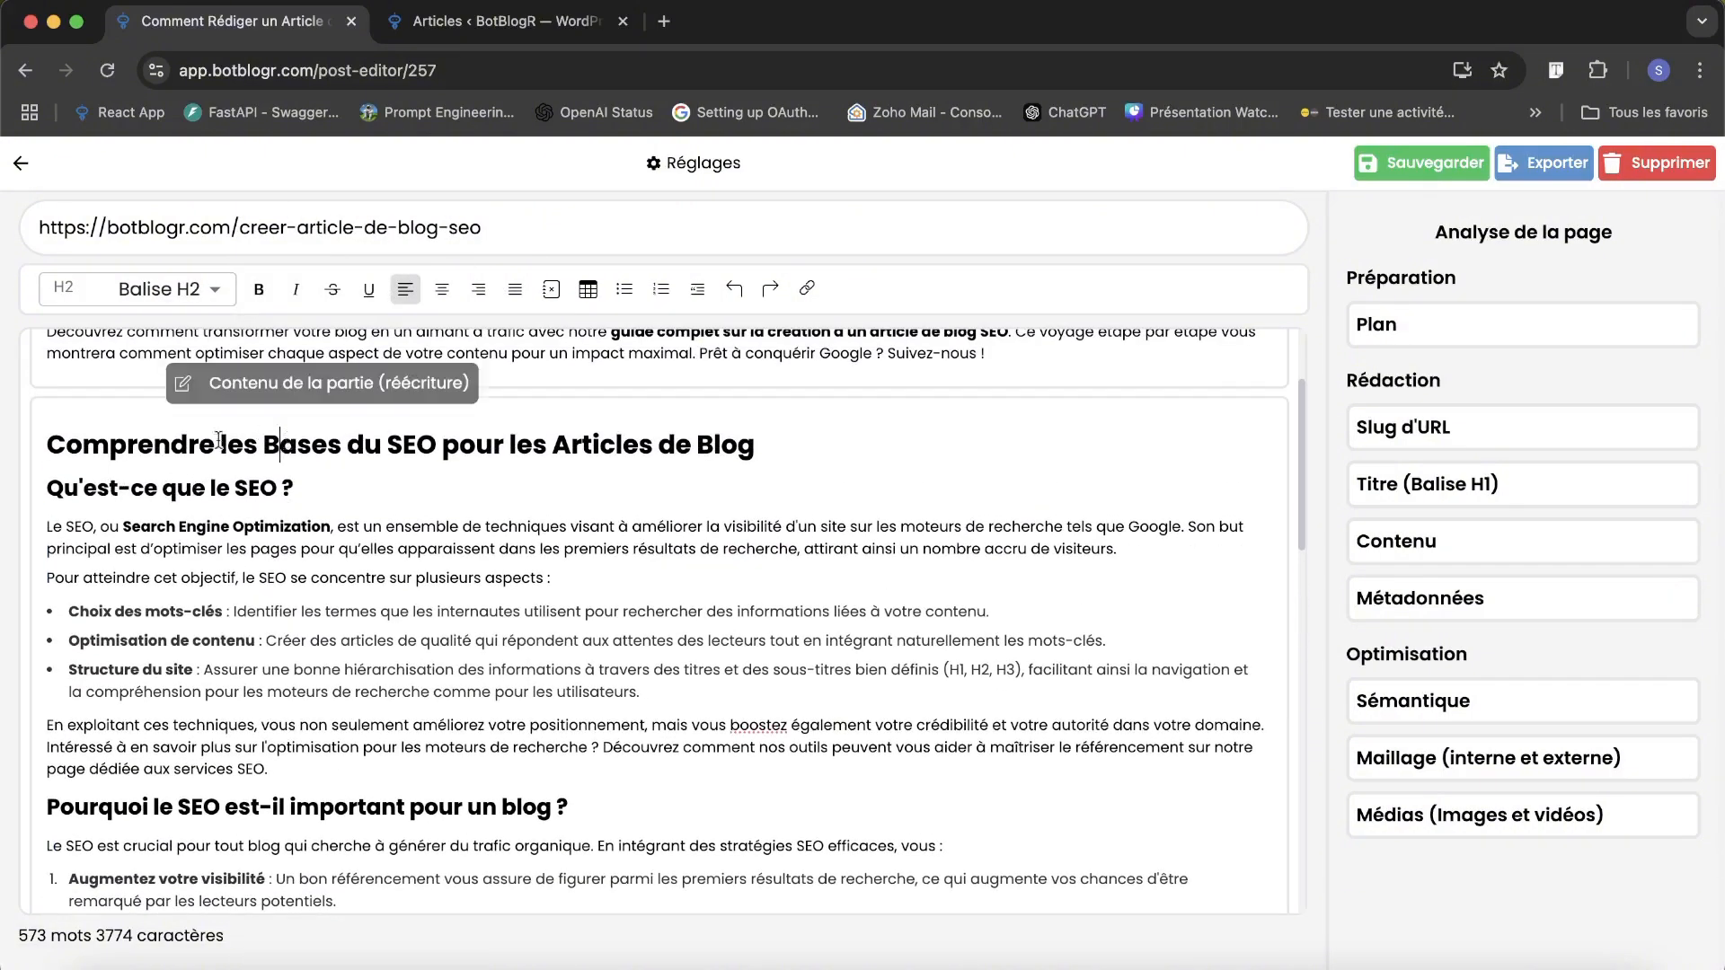
Generate a rewrite of the H3 part "Qu'est-ce que le SEO ?", compare both versions and close the comparison without saving either.
click(191, 491)
scroll(315, 539, down, 1)
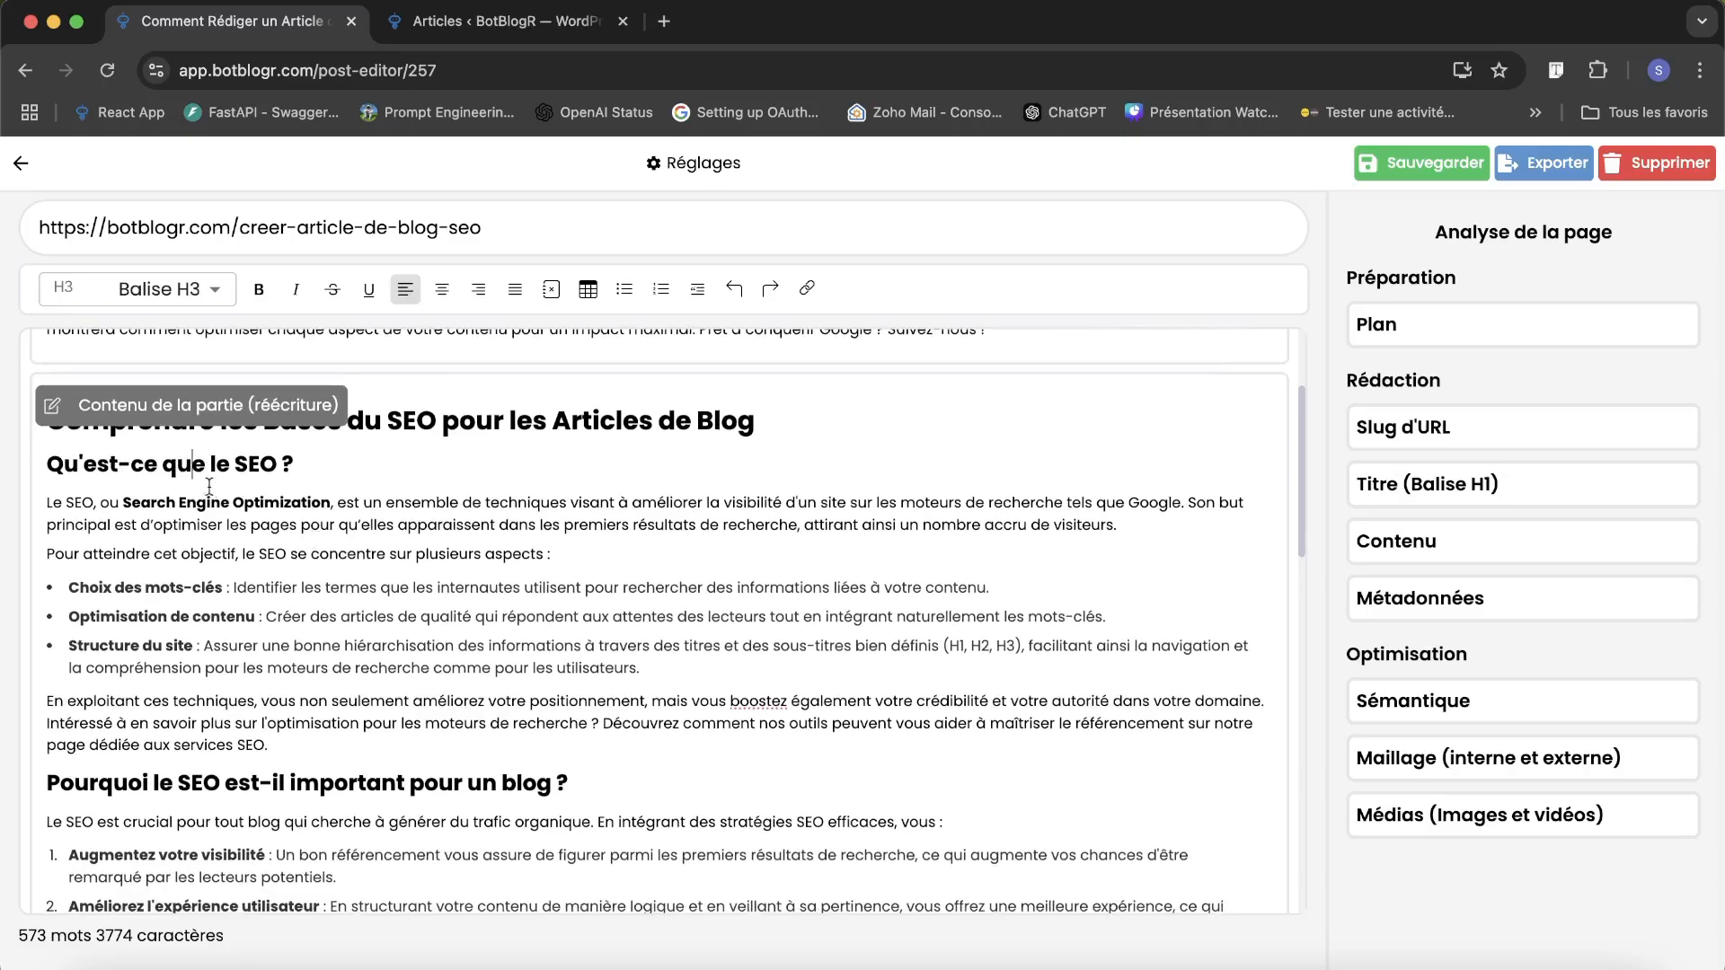
click(129, 411)
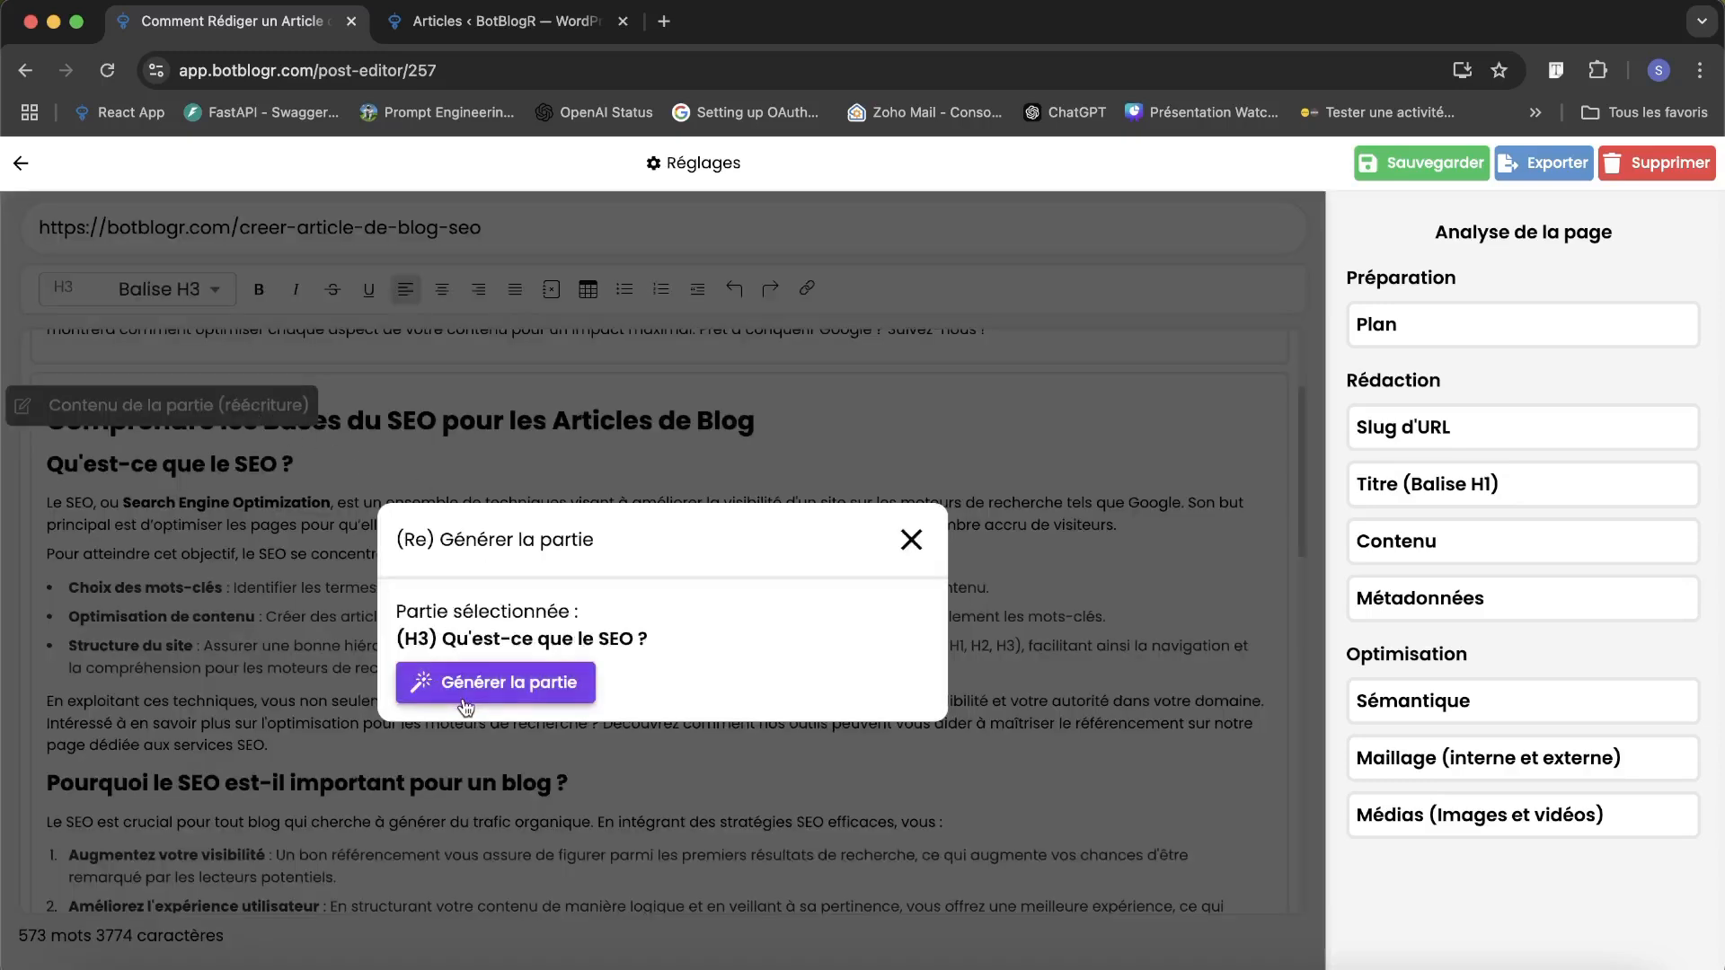
click(486, 685)
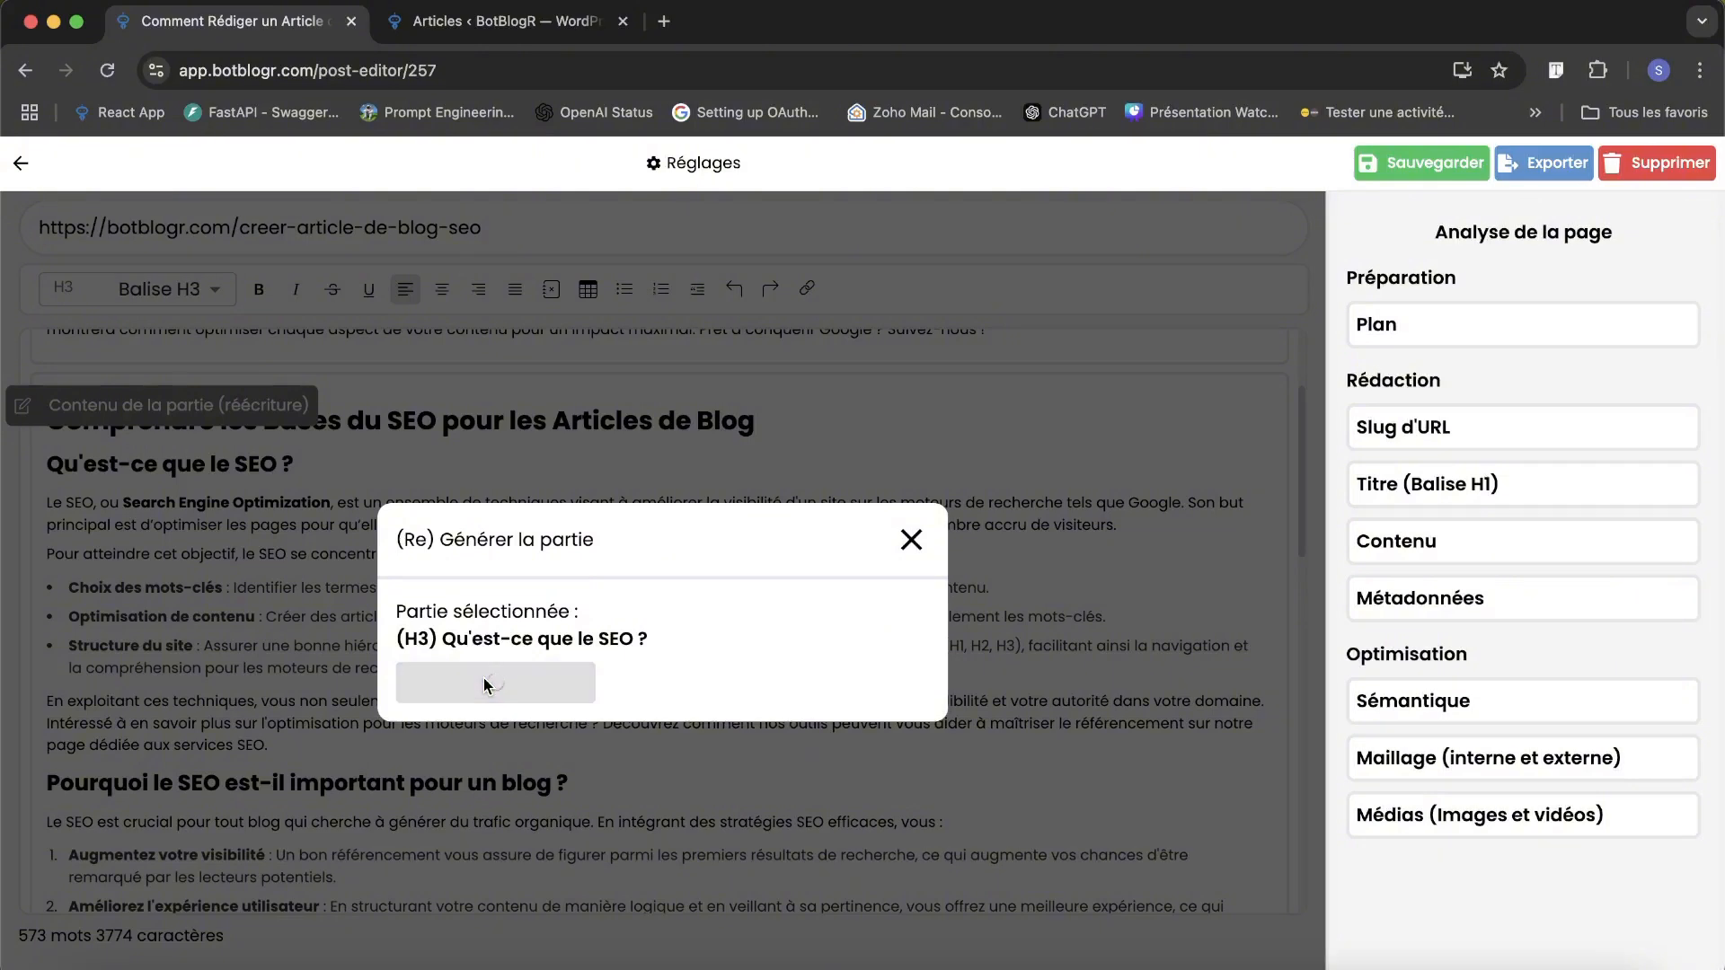
scroll(825, 650, down, 1)
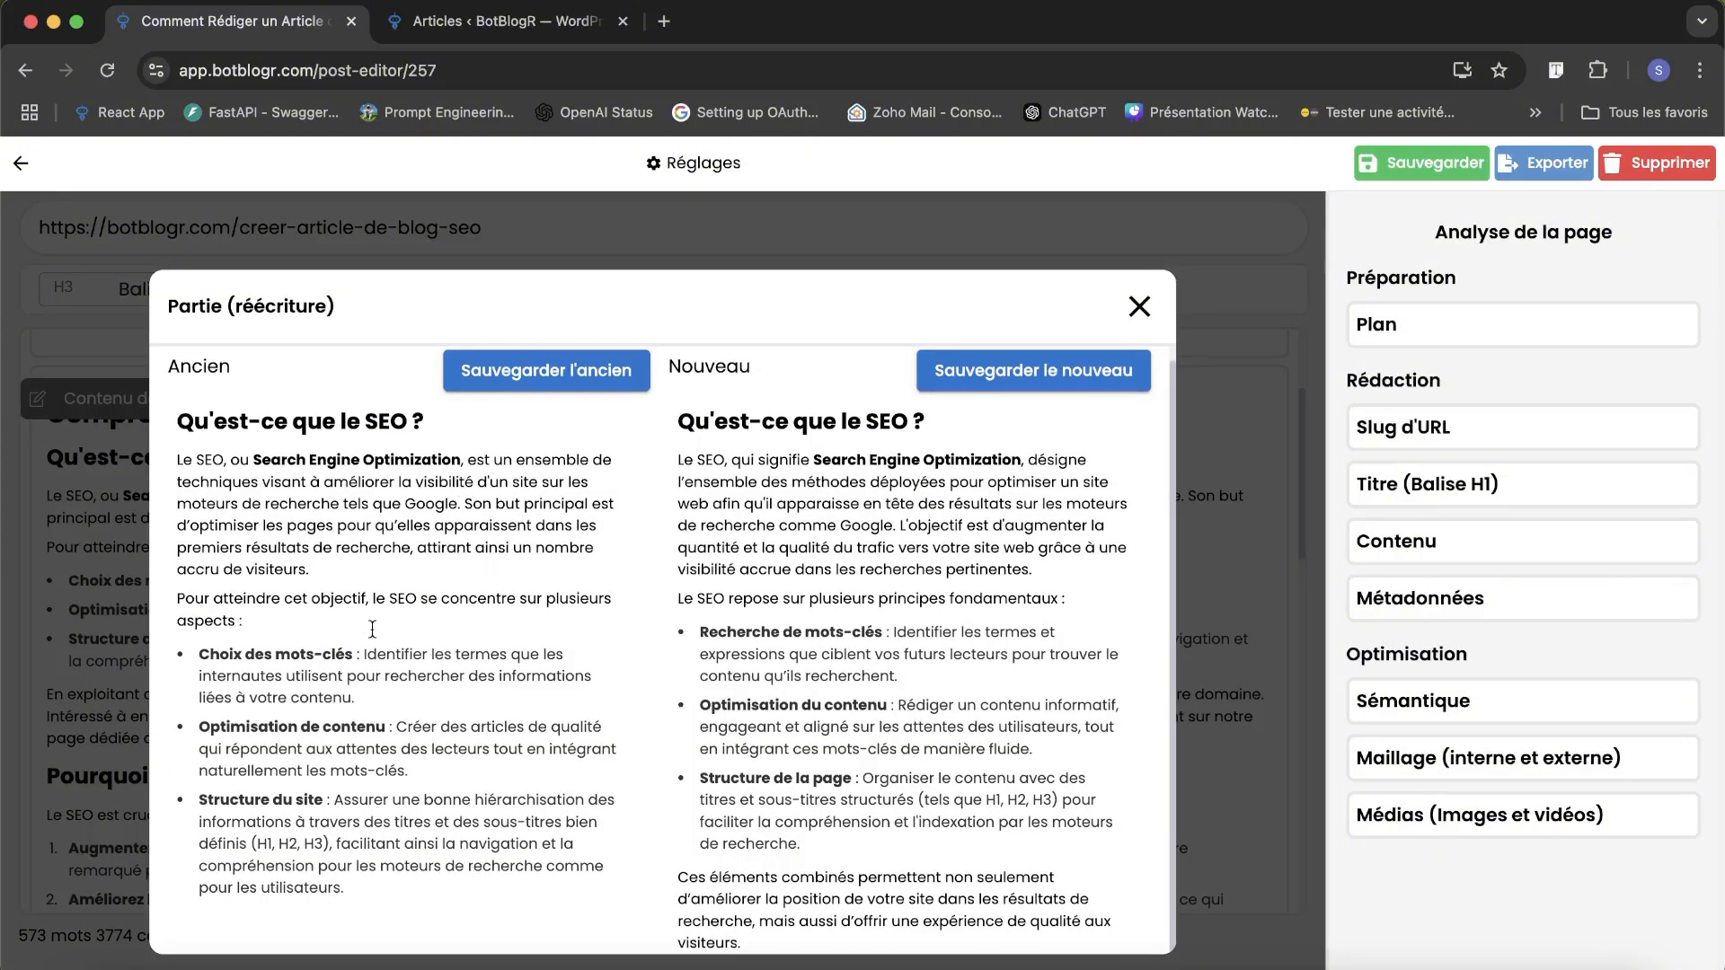
scroll(372, 630, up, 1)
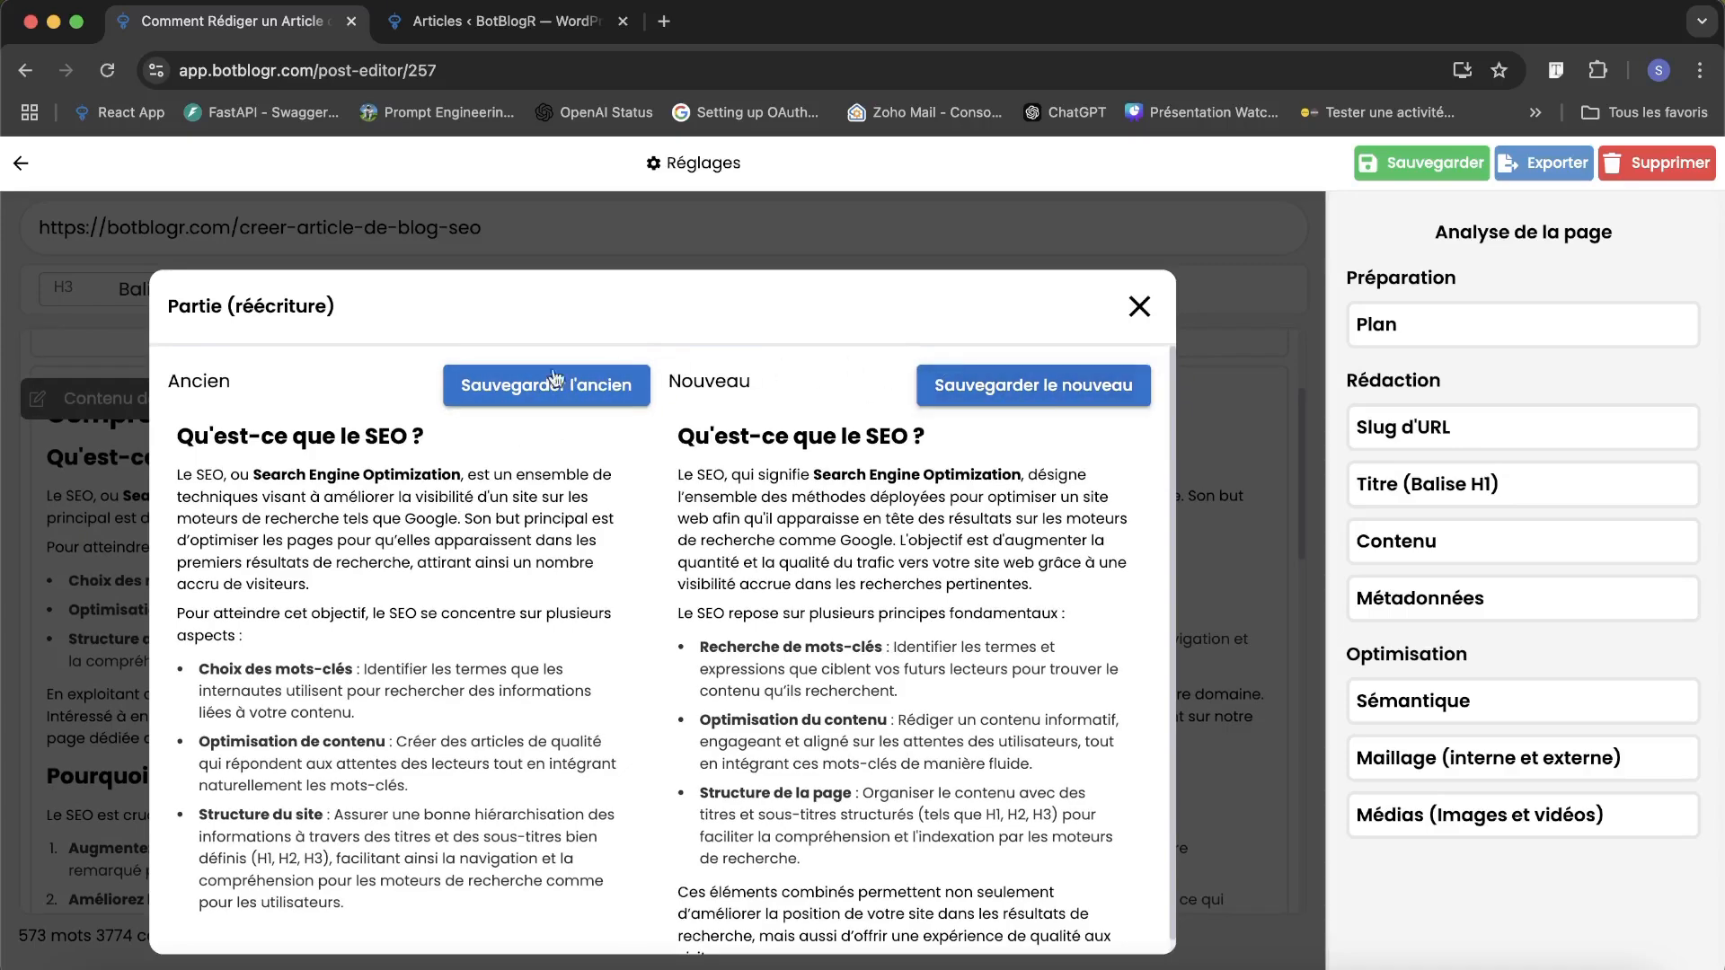
click(1141, 308)
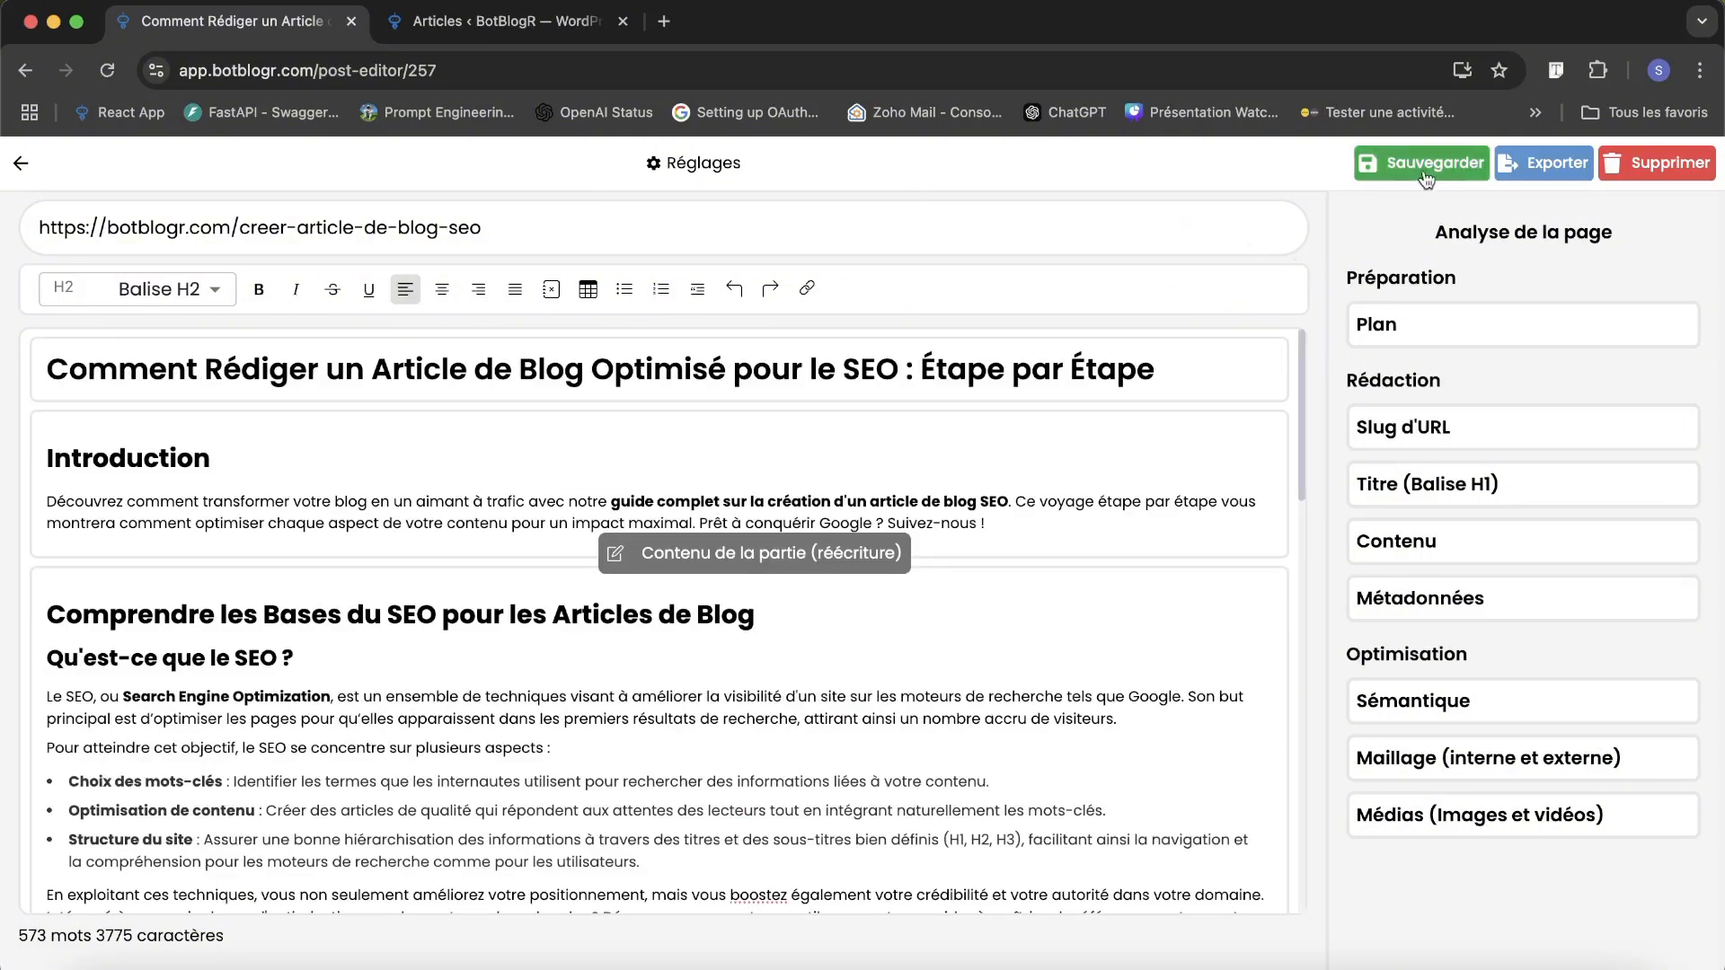
Save the article, return to the blog article list and reopen the article for editing.
click(1424, 174)
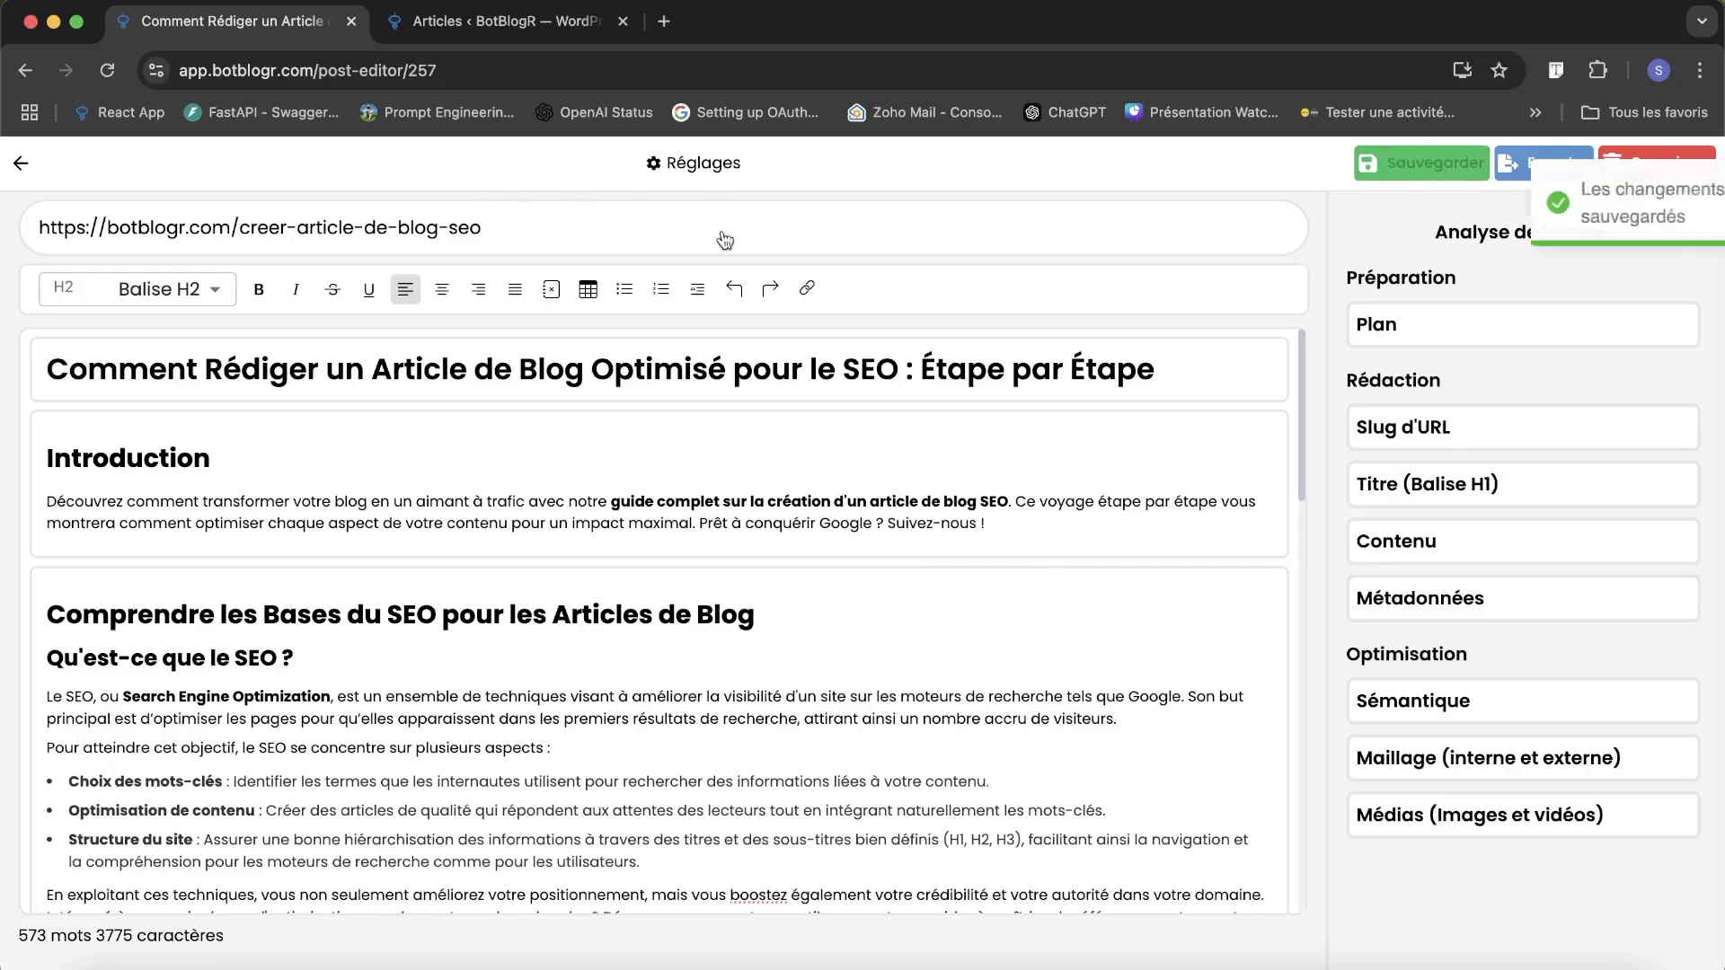
click(20, 164)
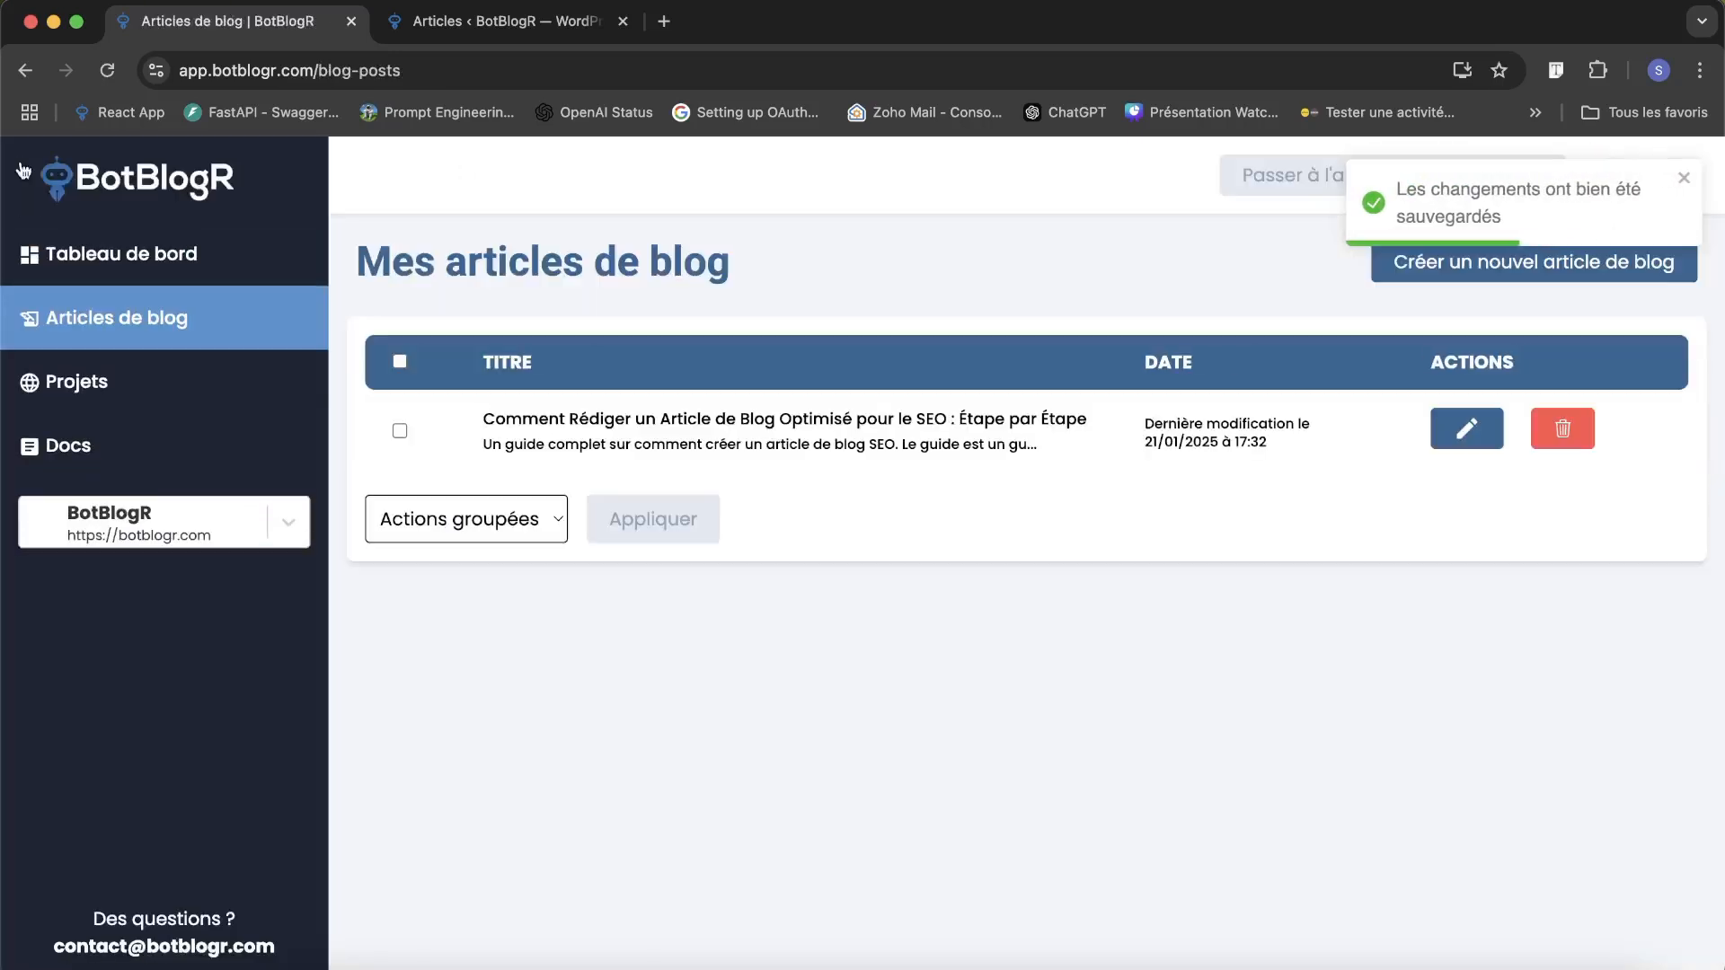
click(1481, 435)
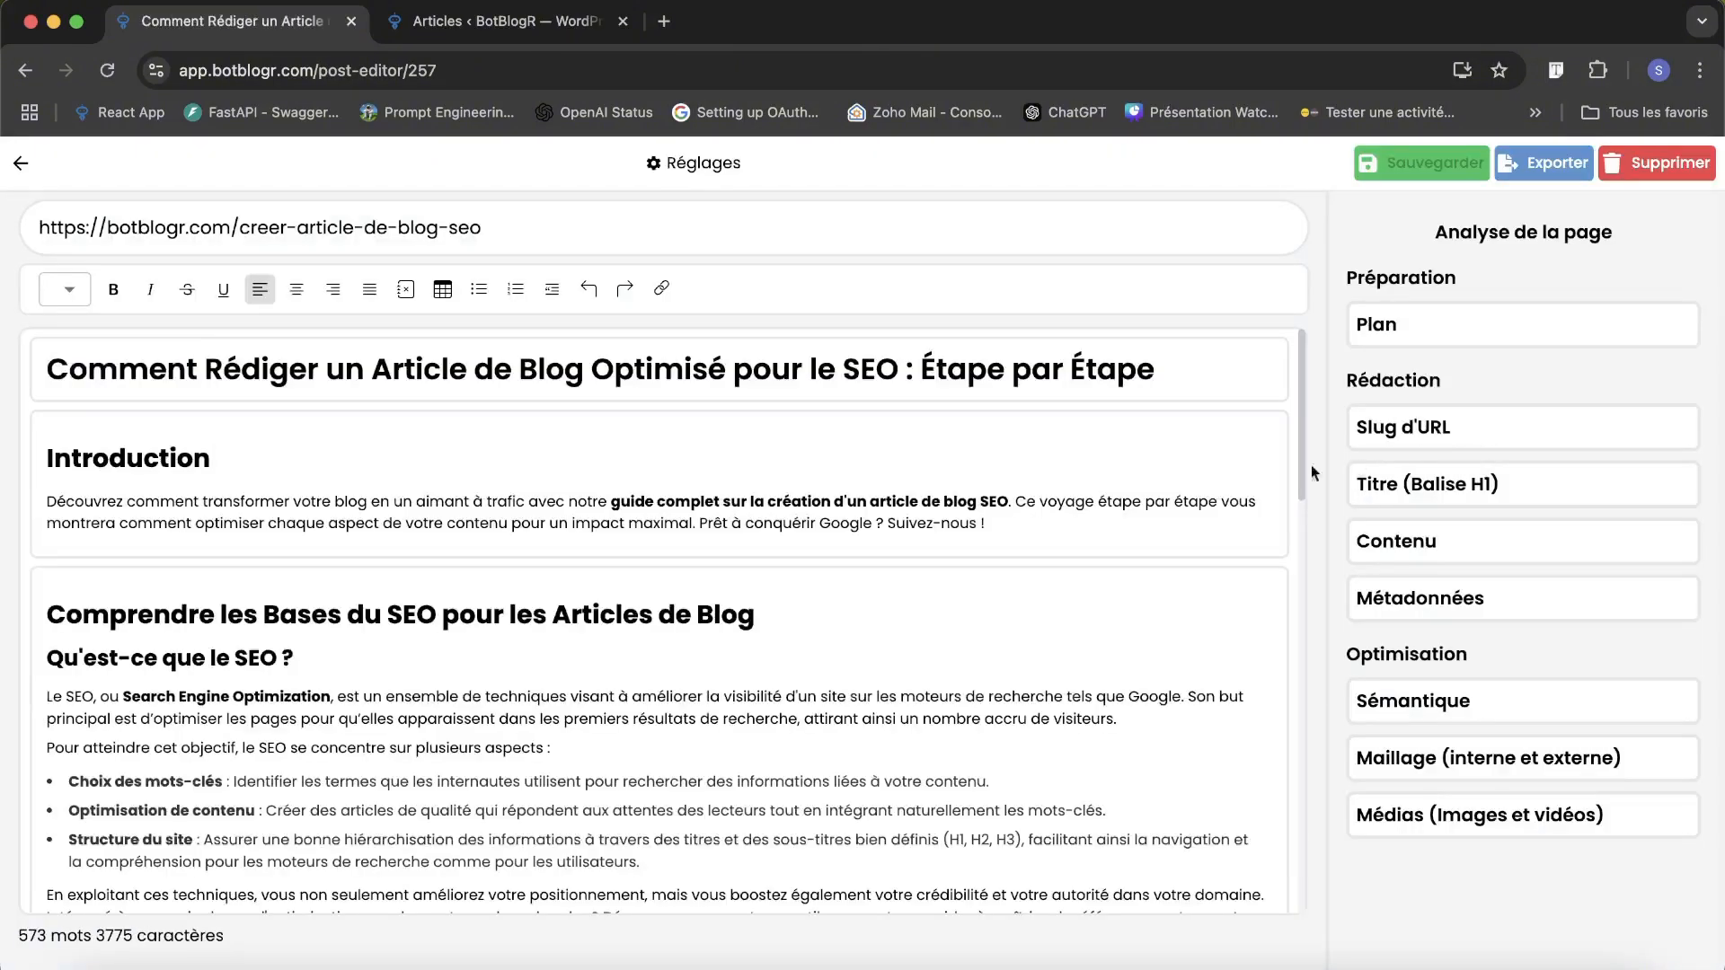
scroll(735, 500, down, 20)
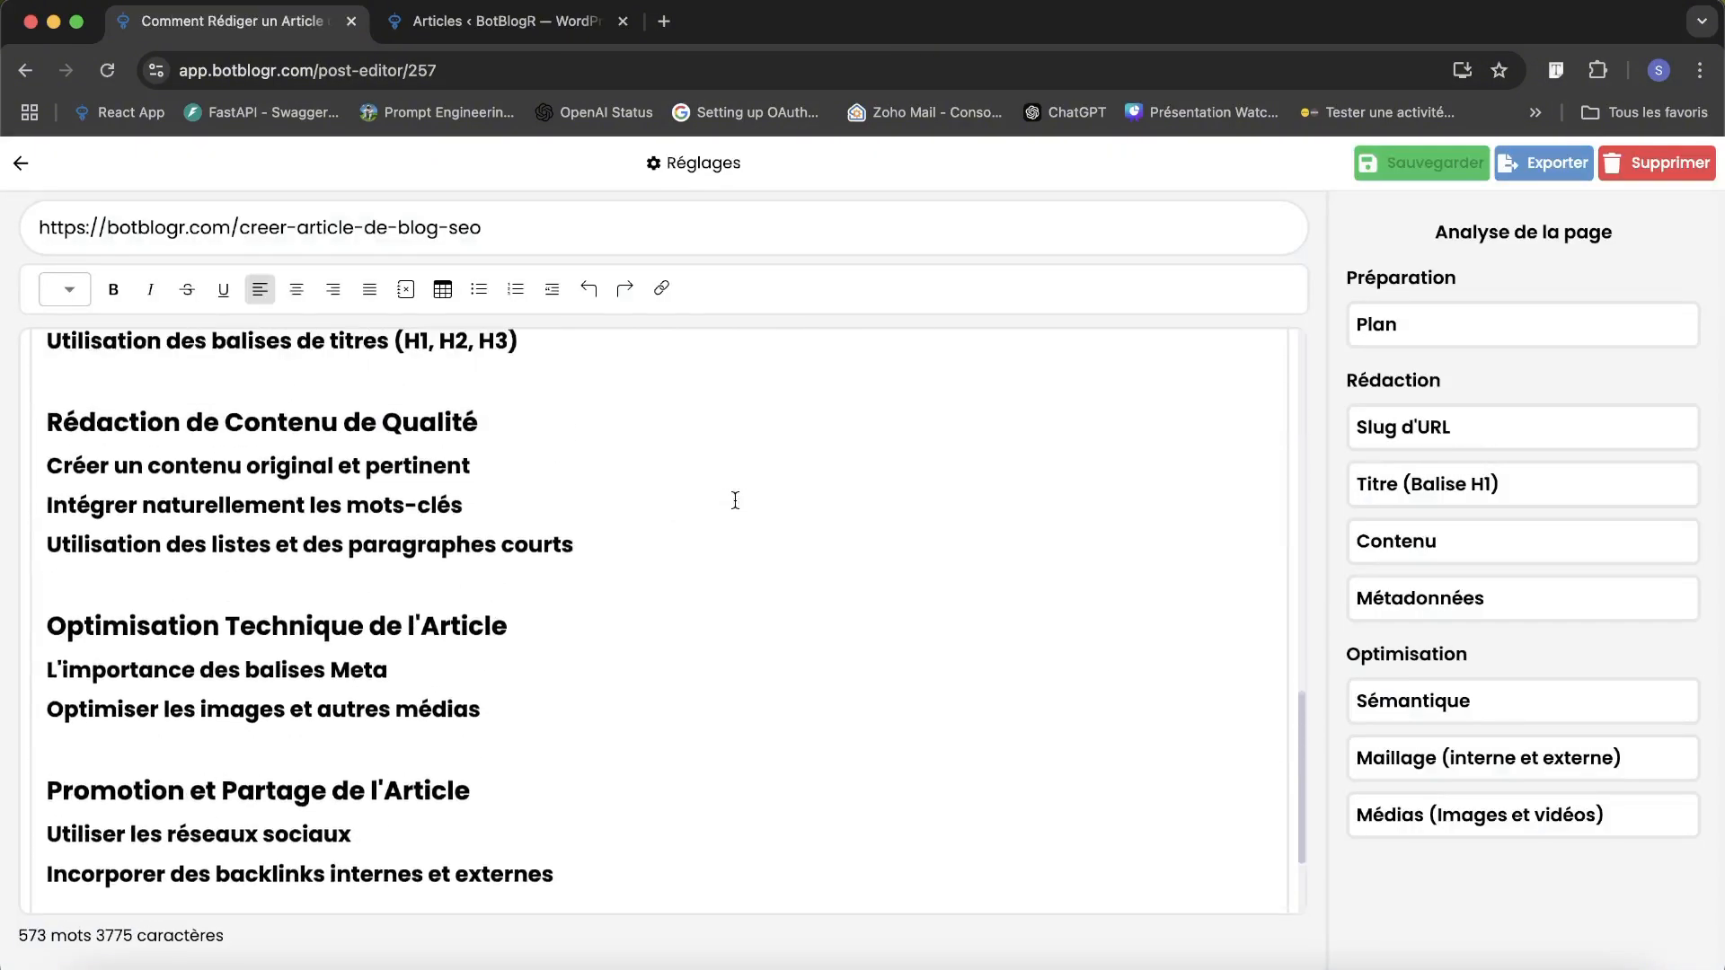
scroll(339, 445, down, 2)
scroll(533, 527, up, 16)
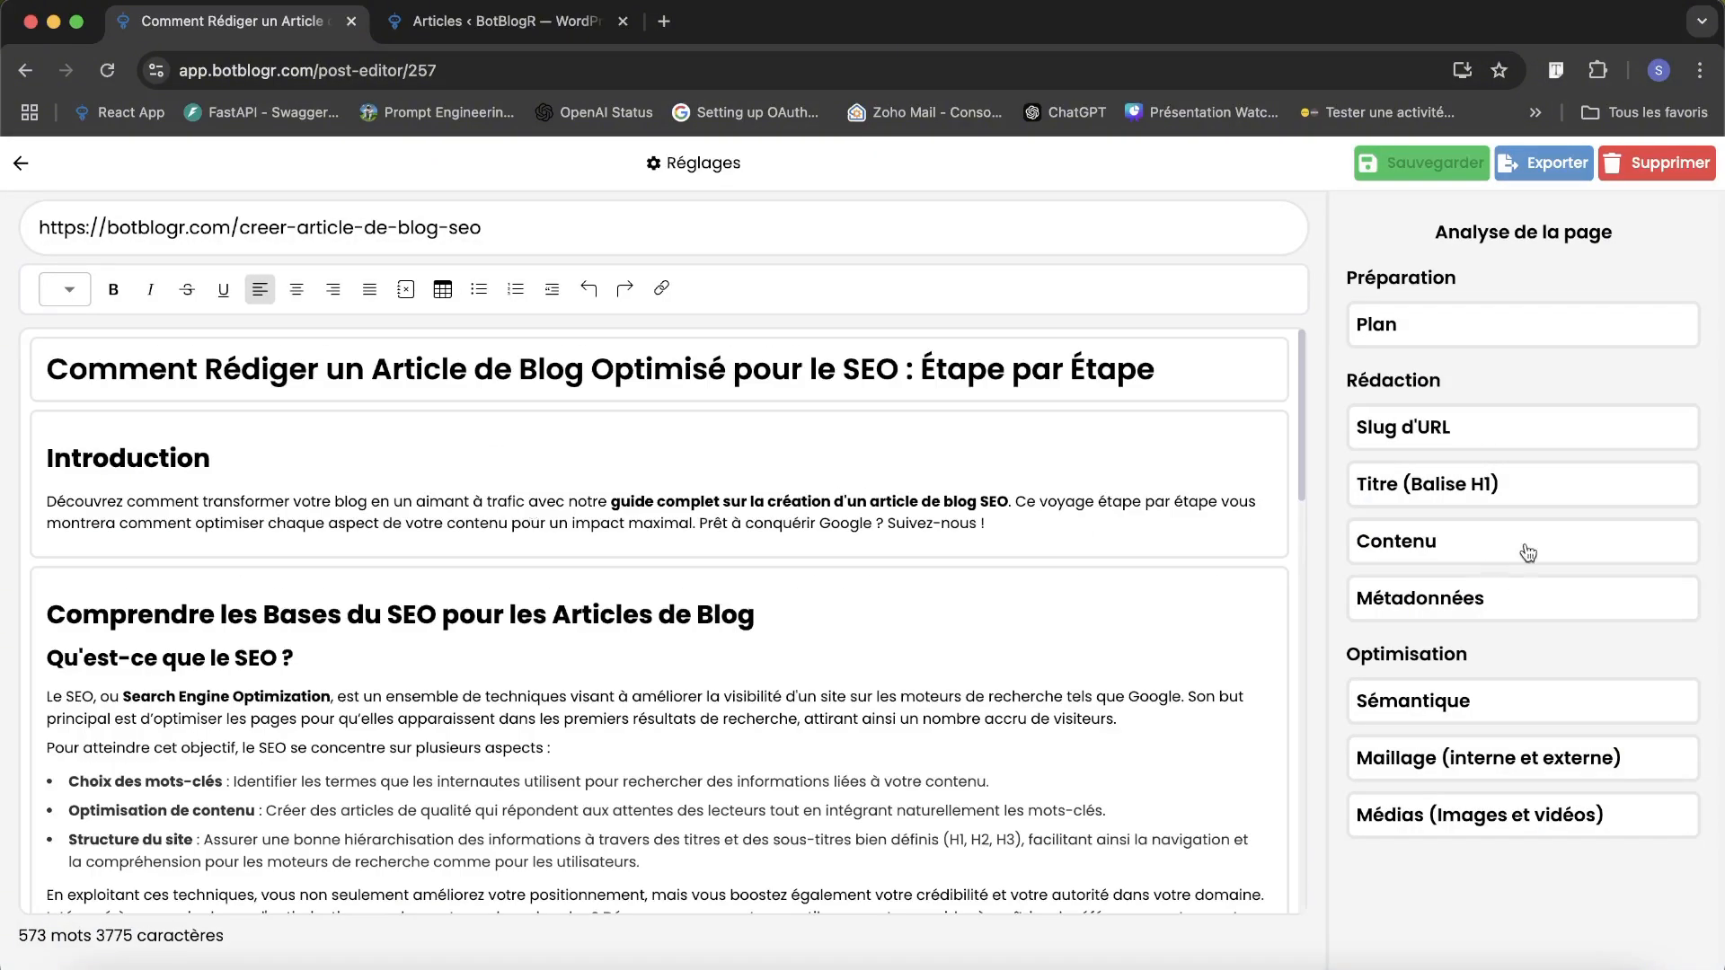
Generate meta title ideas in the metadata and adopt "Article de blog SEO : Guide étape par étape incontournable".
click(1423, 602)
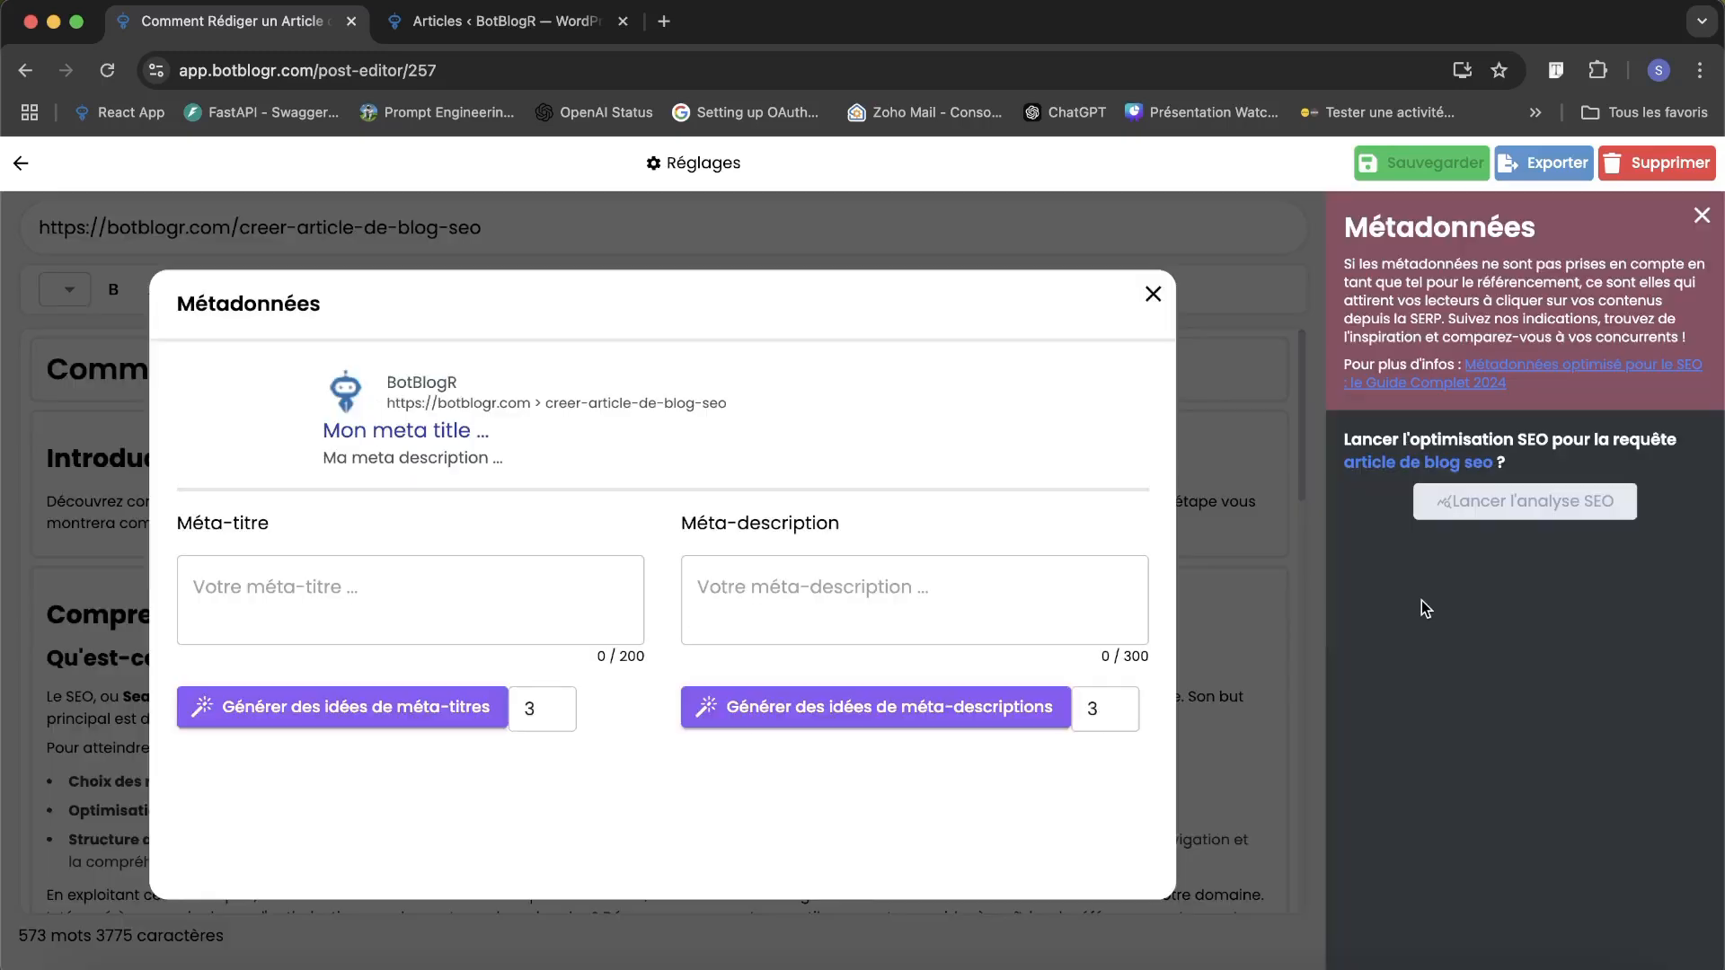
click(400, 591)
click(595, 700)
click(386, 716)
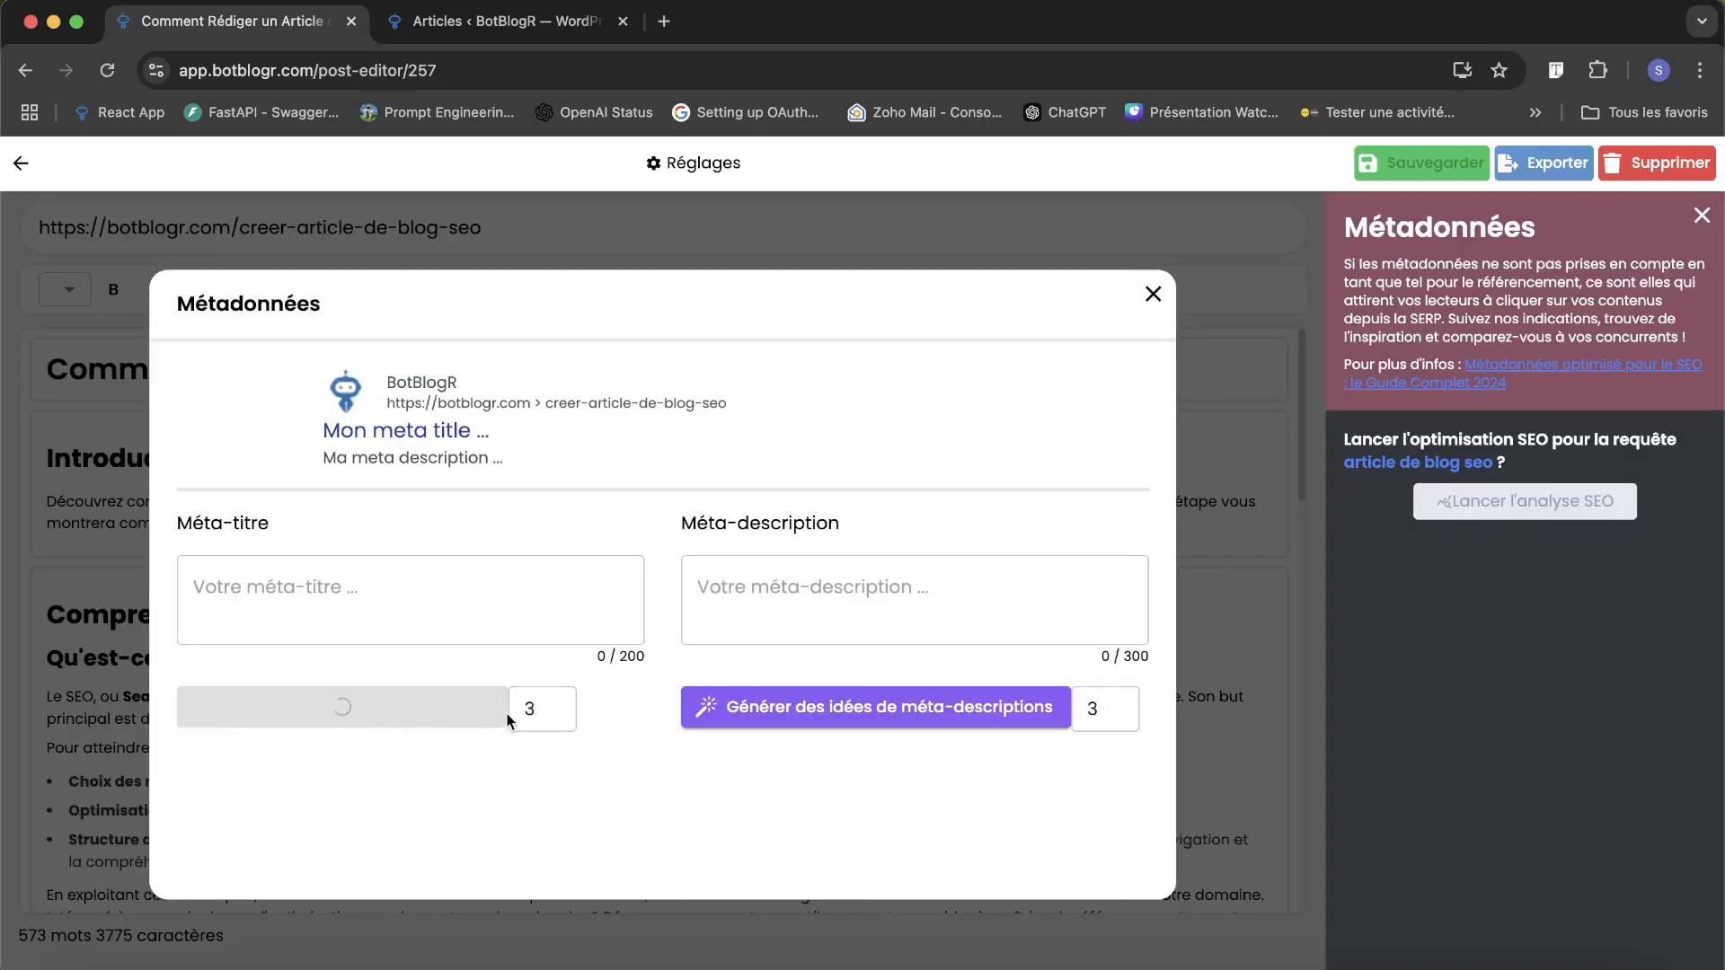
scroll(584, 705, down, 2)
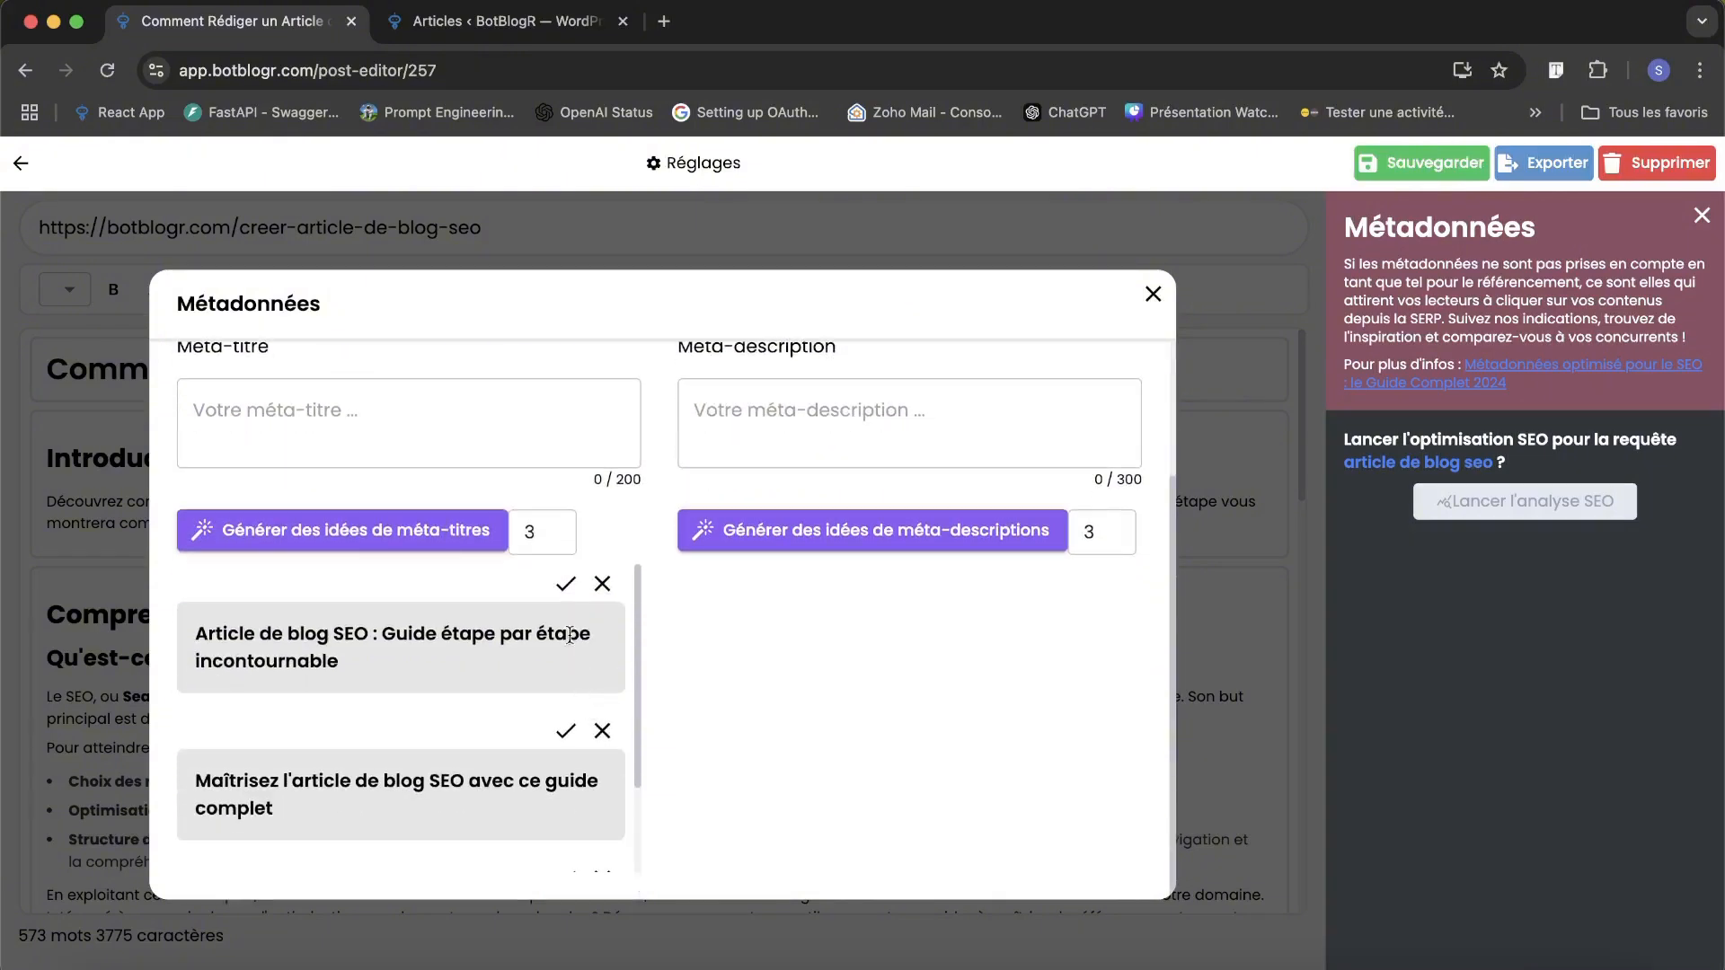
click(565, 584)
scroll(596, 447, up, 2)
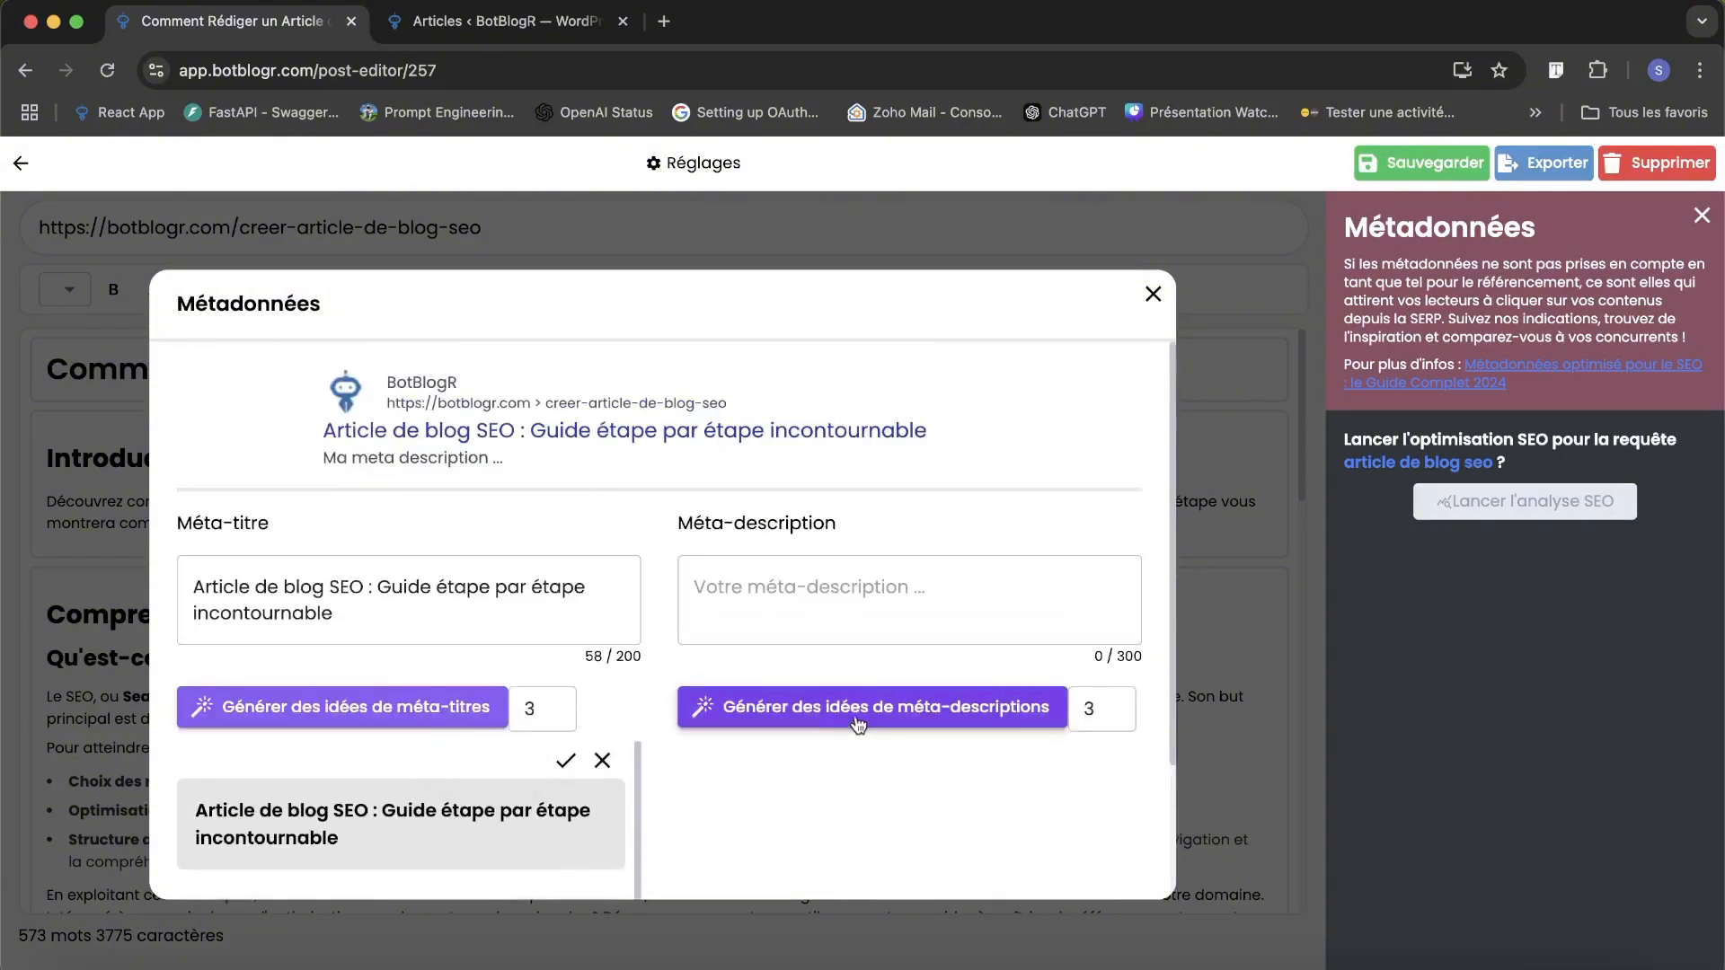
Generate meta description ideas, adopt the one starting "Découvrez le guide étape par étape incontournable" and close the metadata.
click(858, 718)
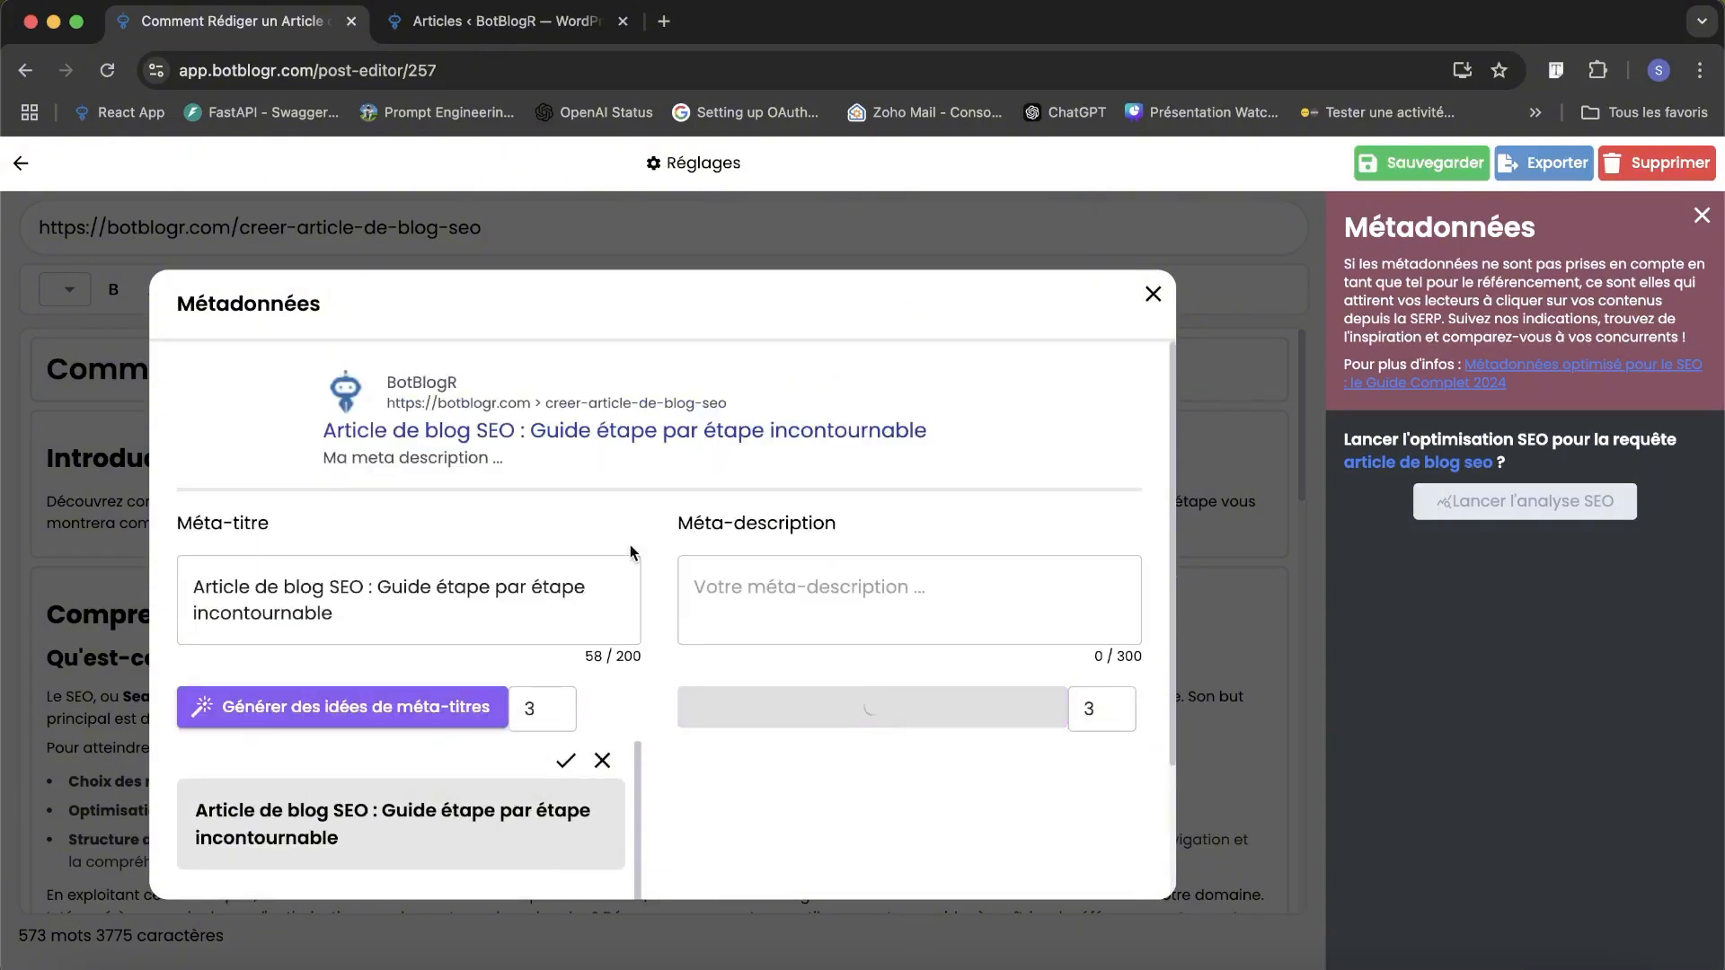
scroll(632, 553, down, 2)
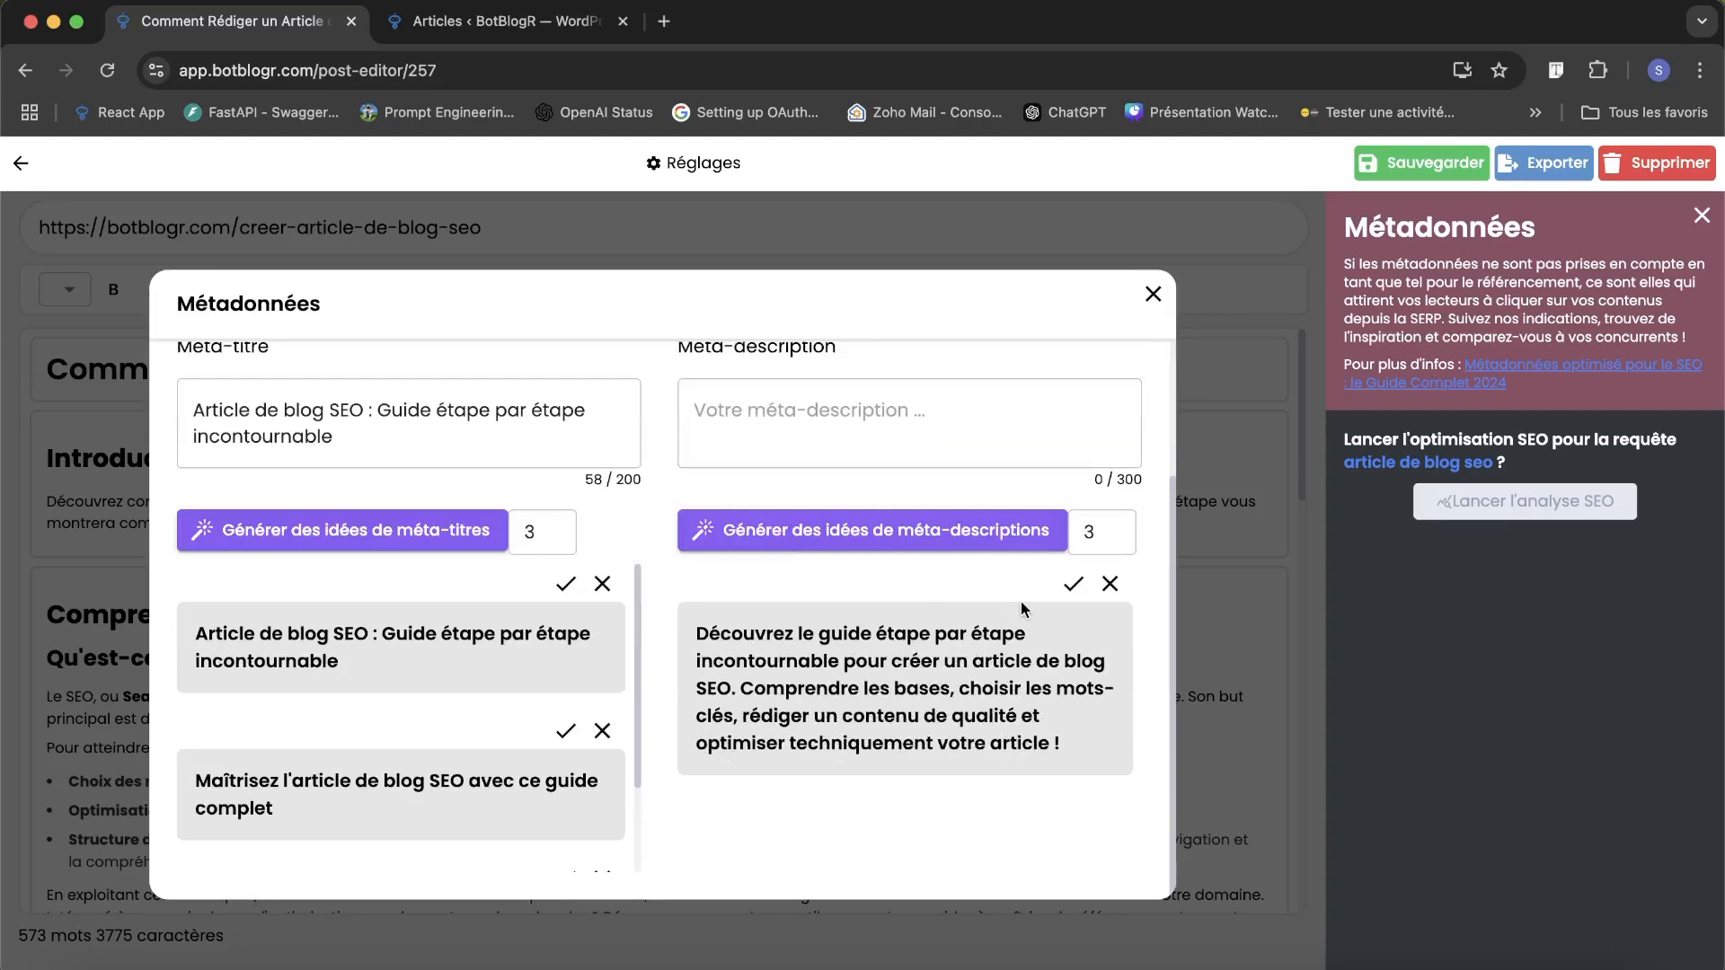
click(1069, 585)
scroll(1068, 400, up, 2)
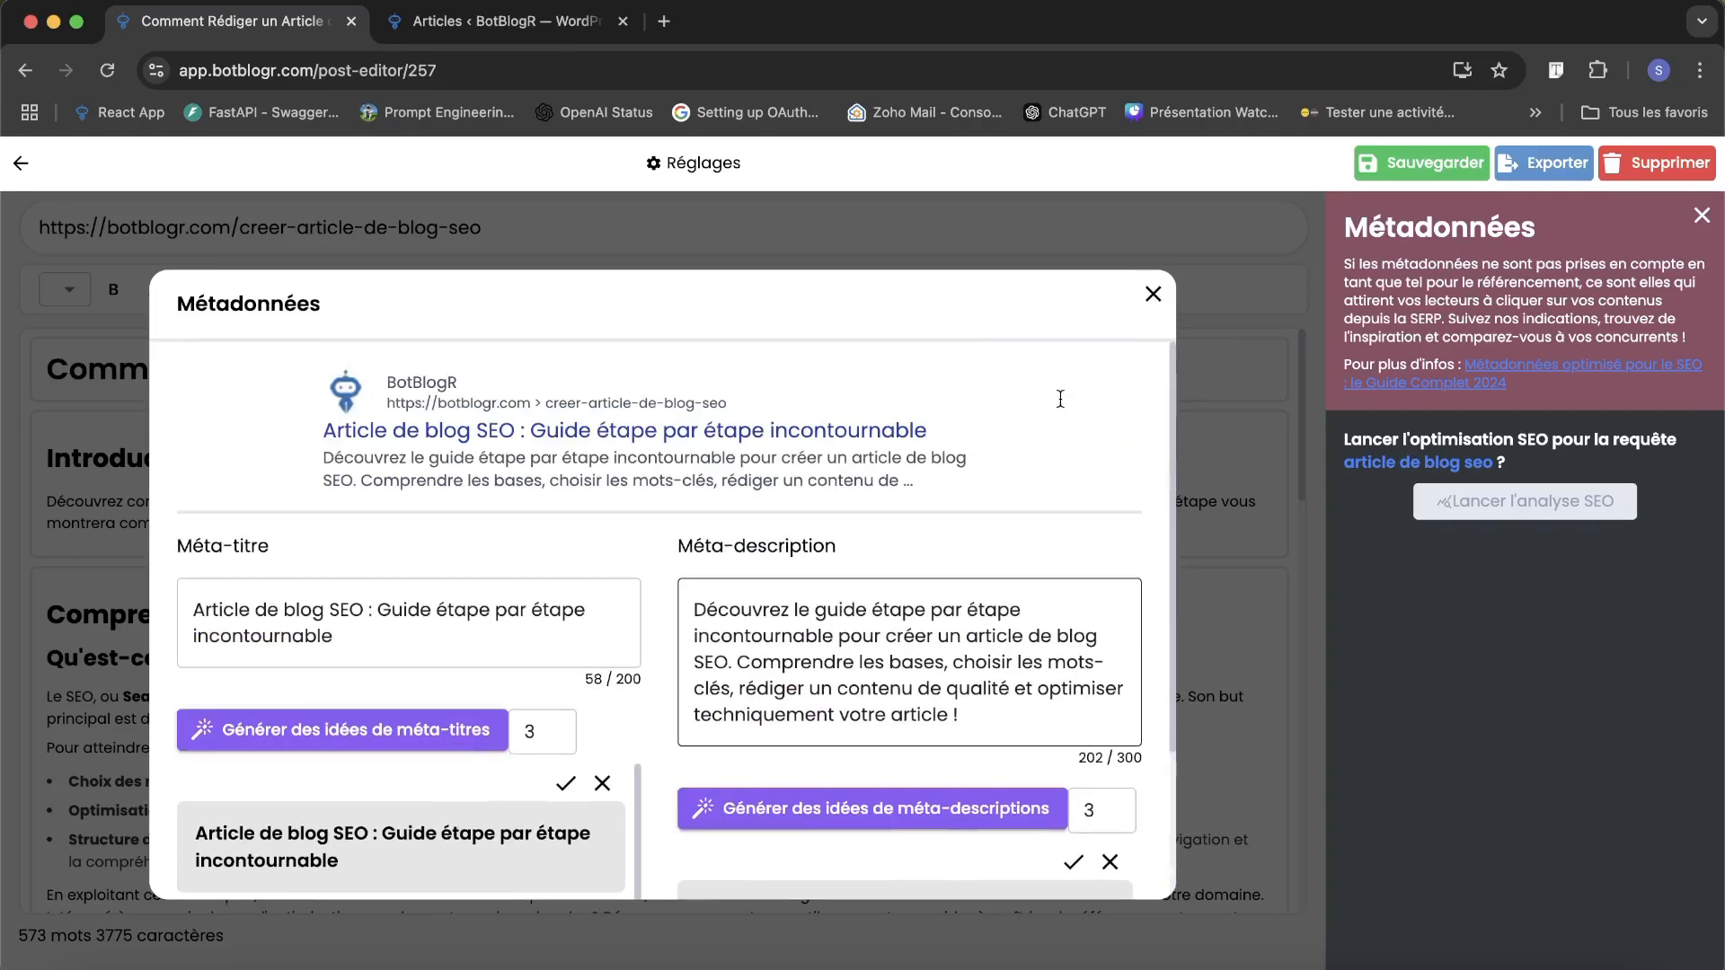
click(1153, 296)
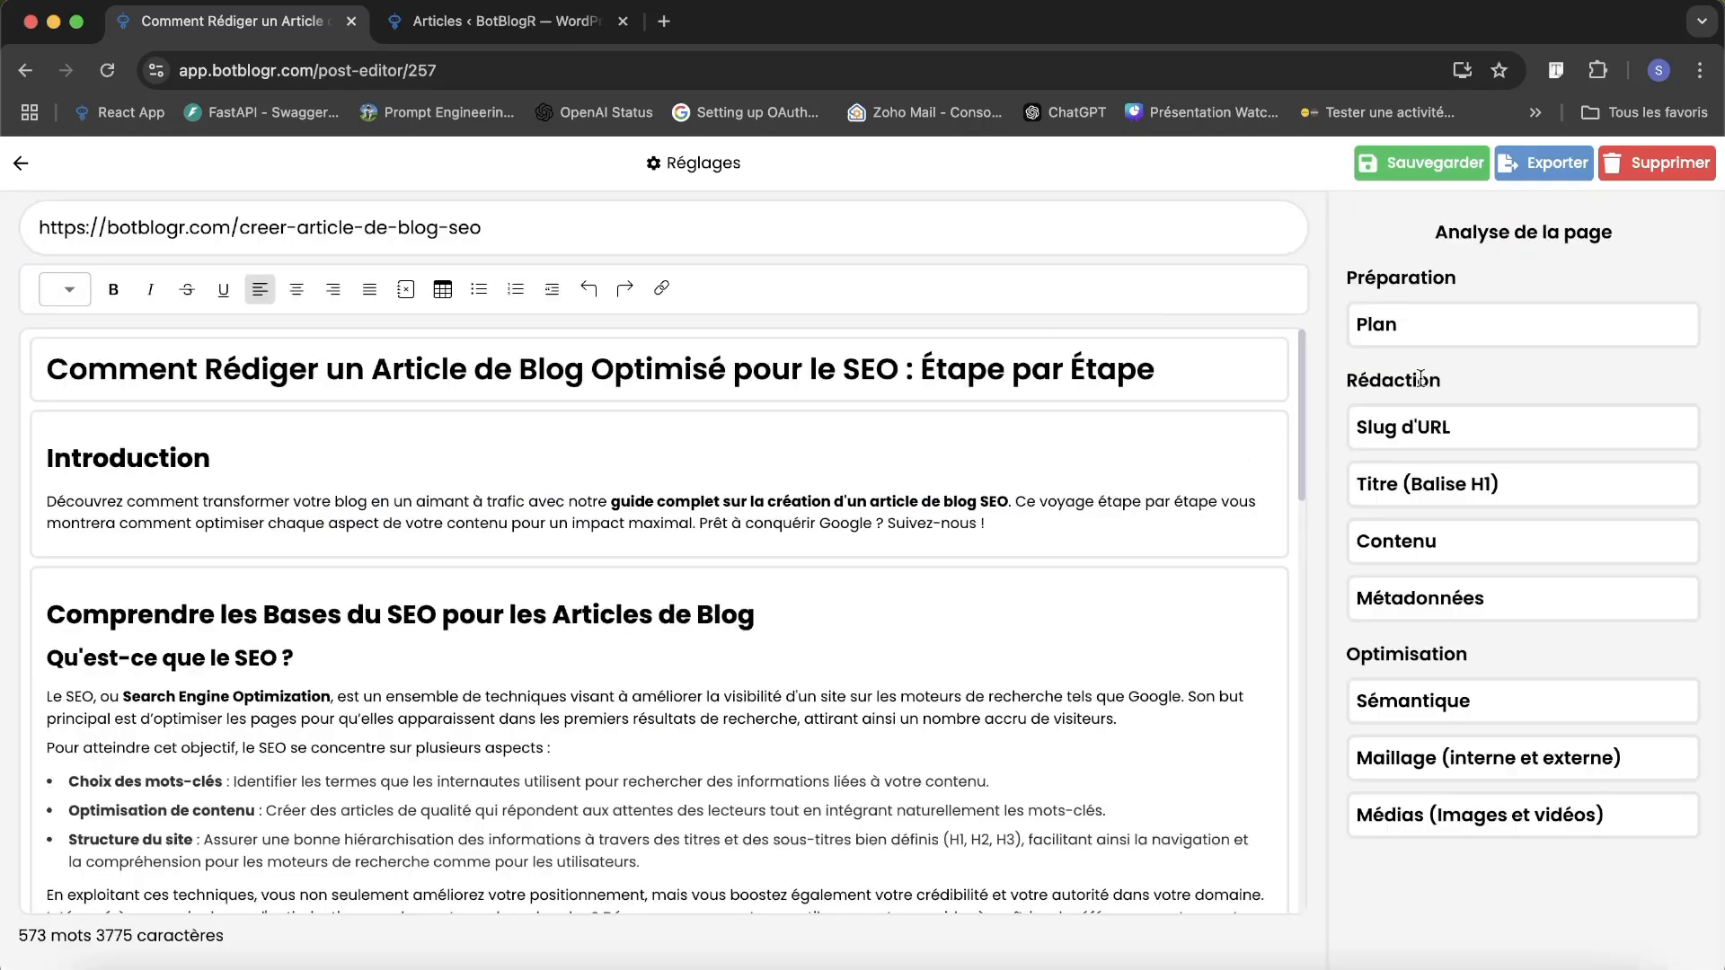
Save the article with its meta title and meta description.
click(1431, 163)
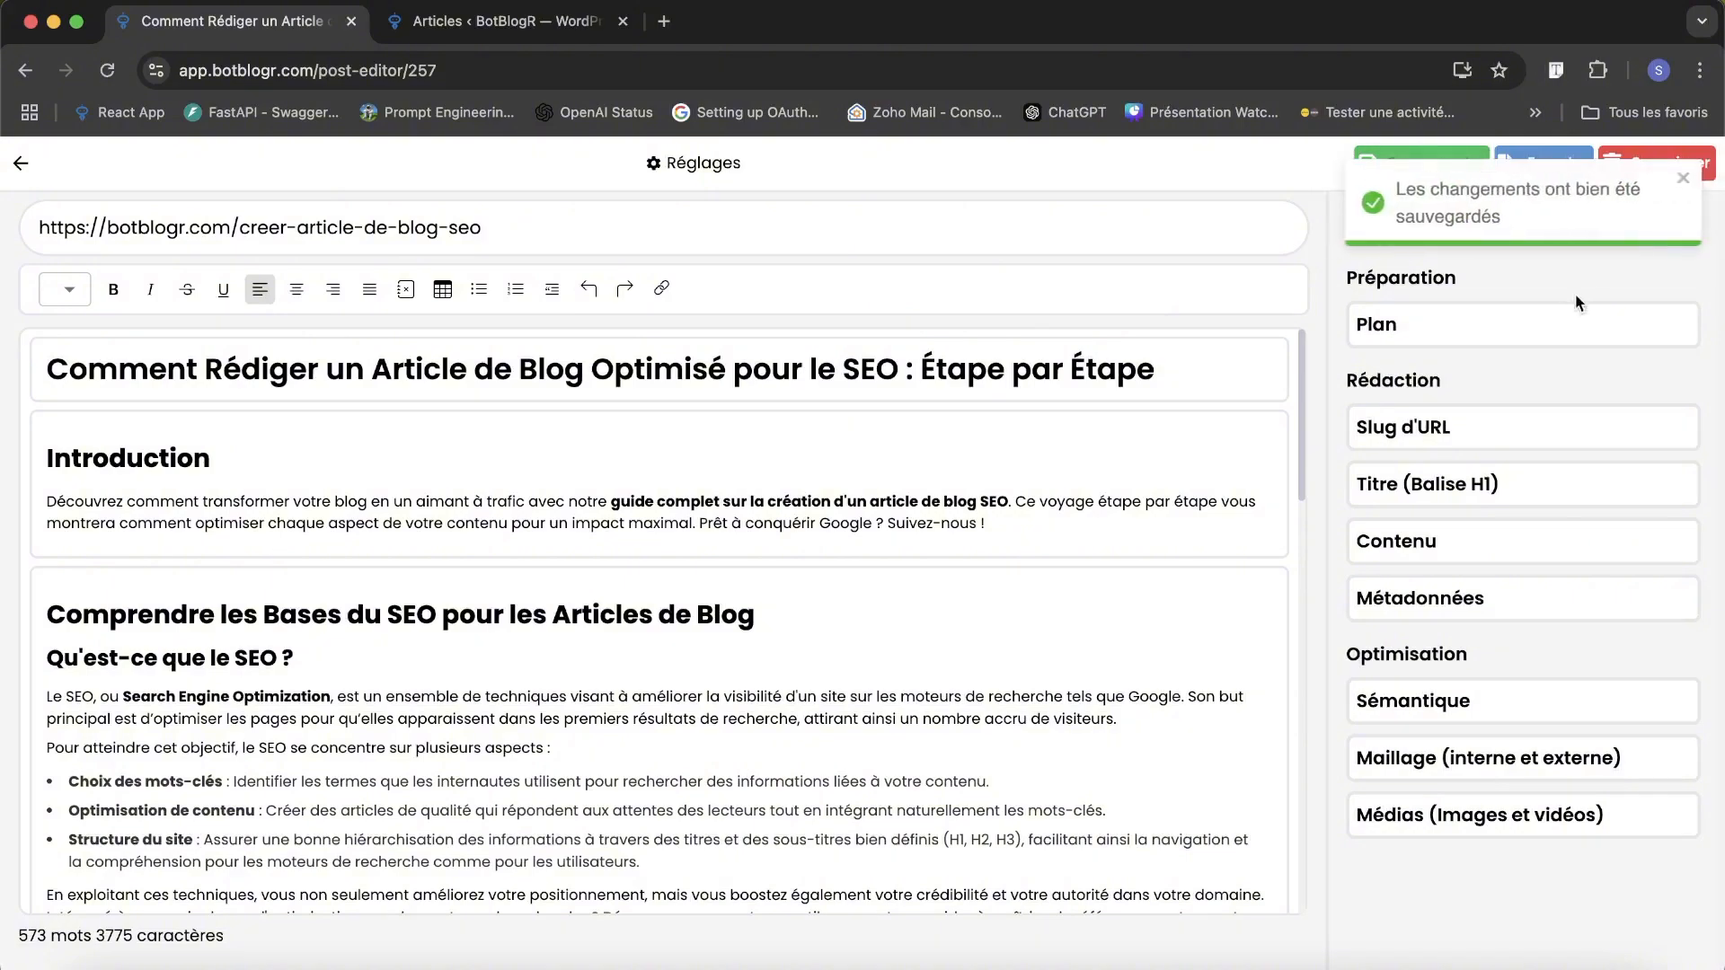
click(1684, 179)
scroll(566, 631, down, 15)
scroll(566, 631, up, 15)
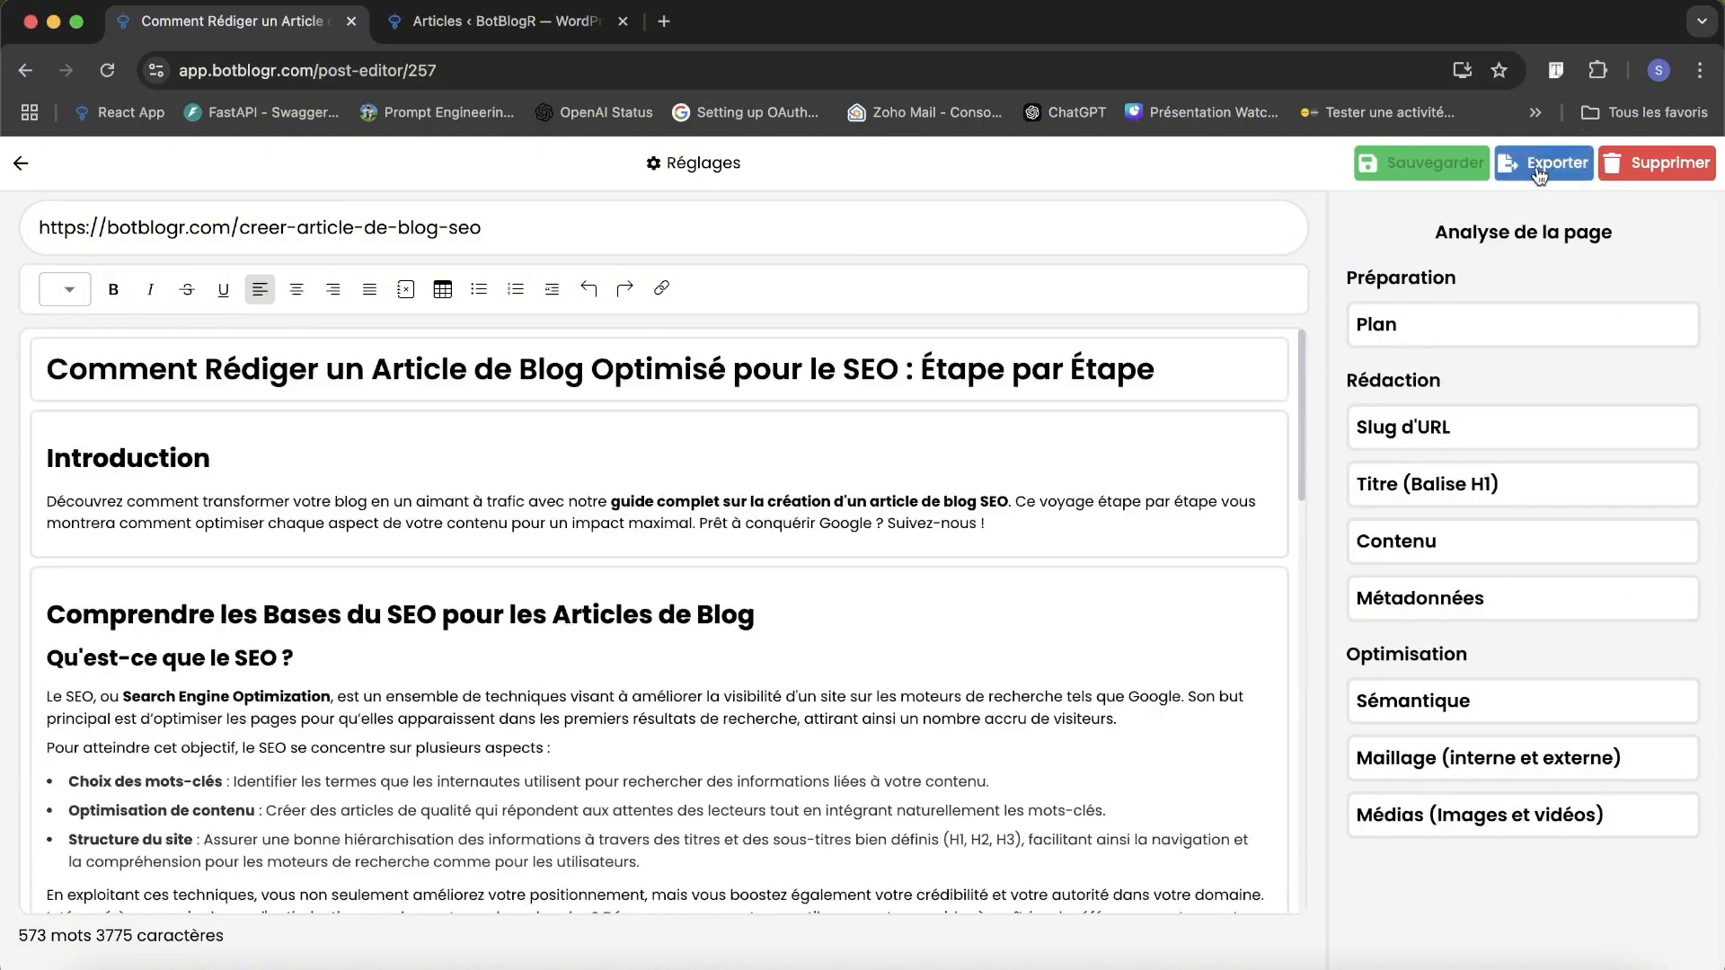
Open the article's .docs export and cancel it without downloading the file.
click(1539, 173)
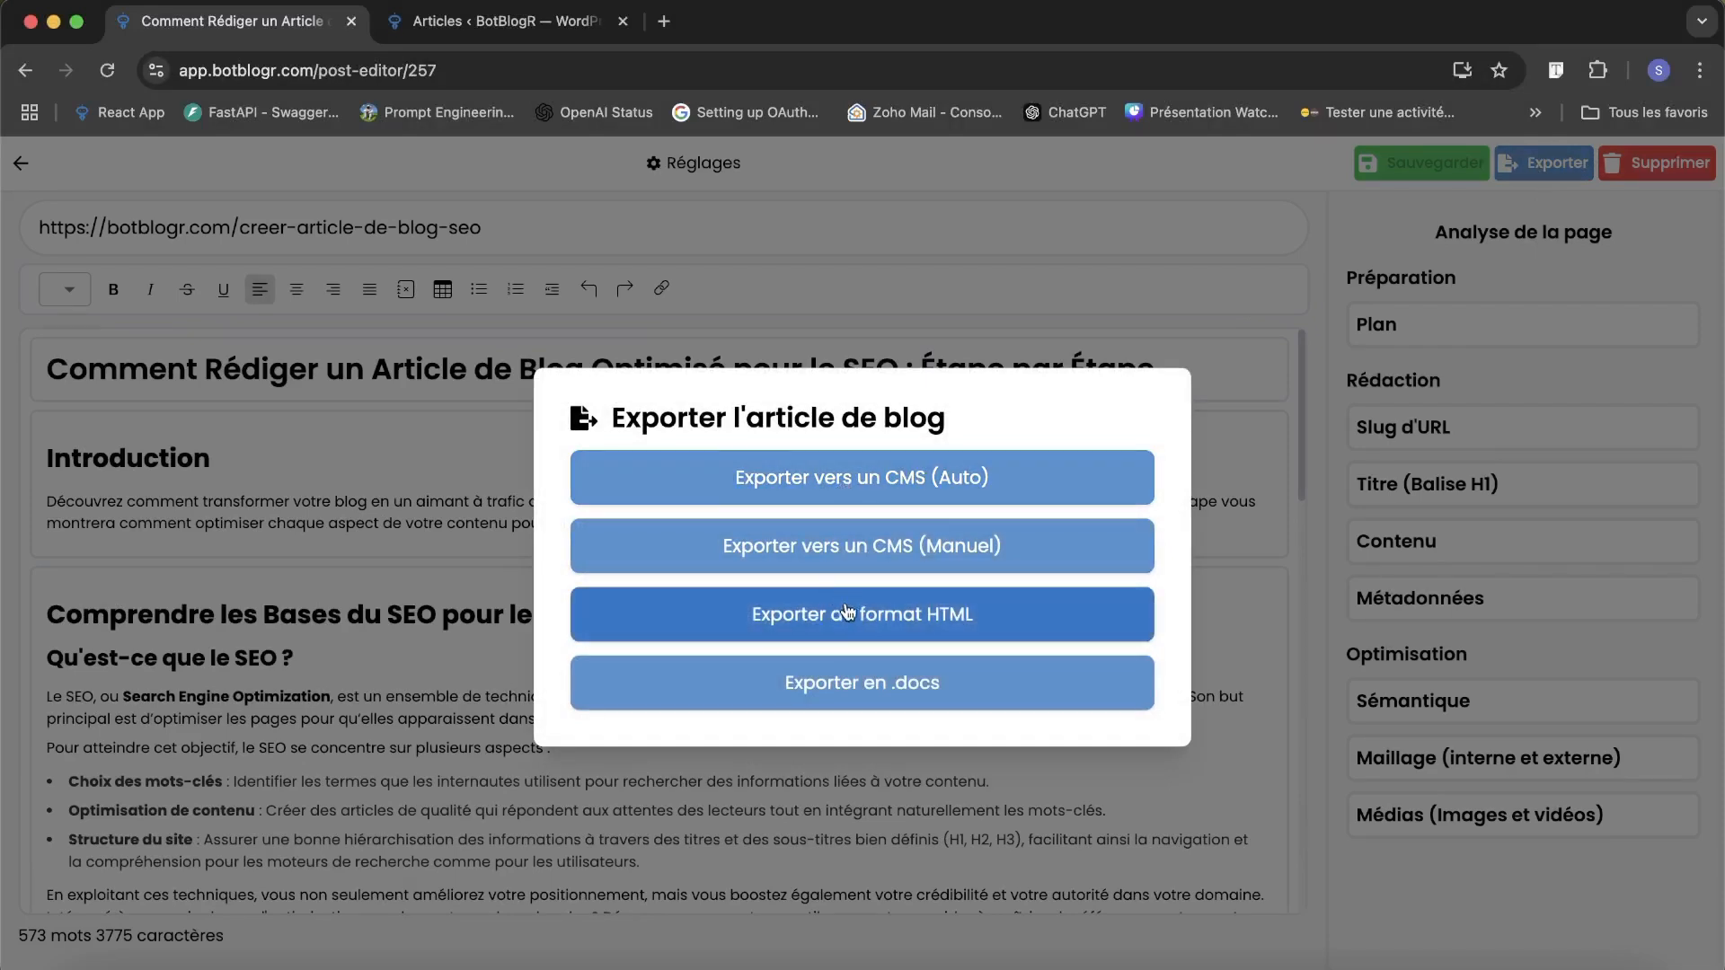
click(838, 683)
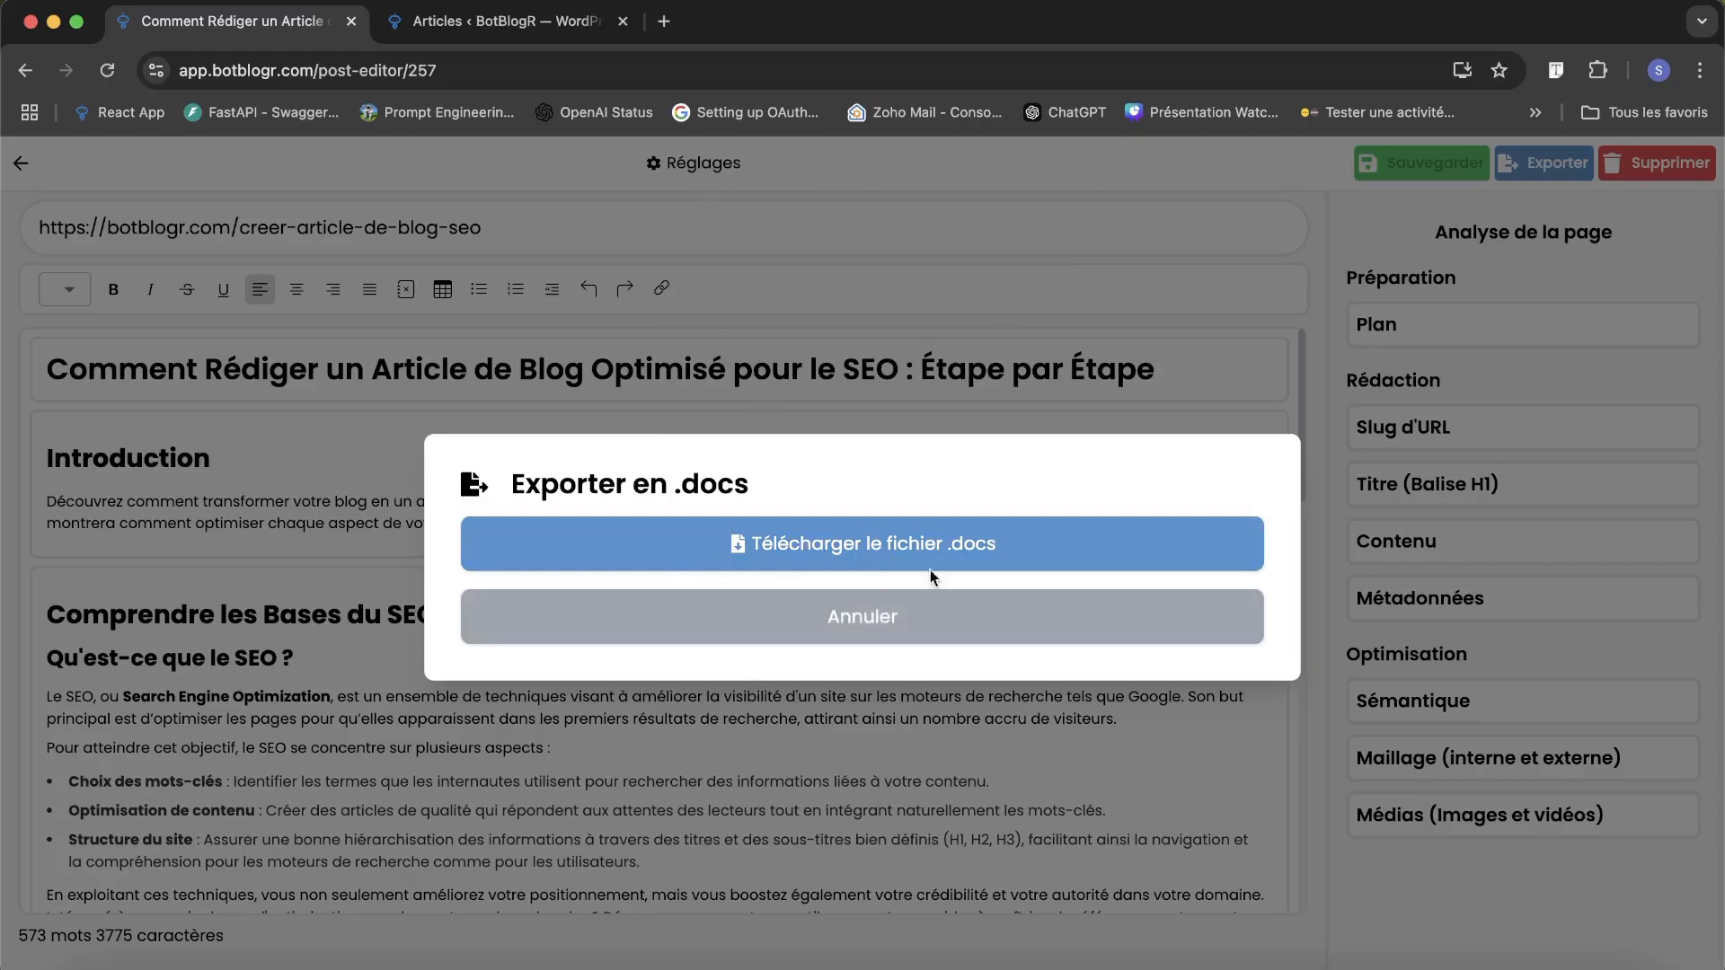
click(885, 613)
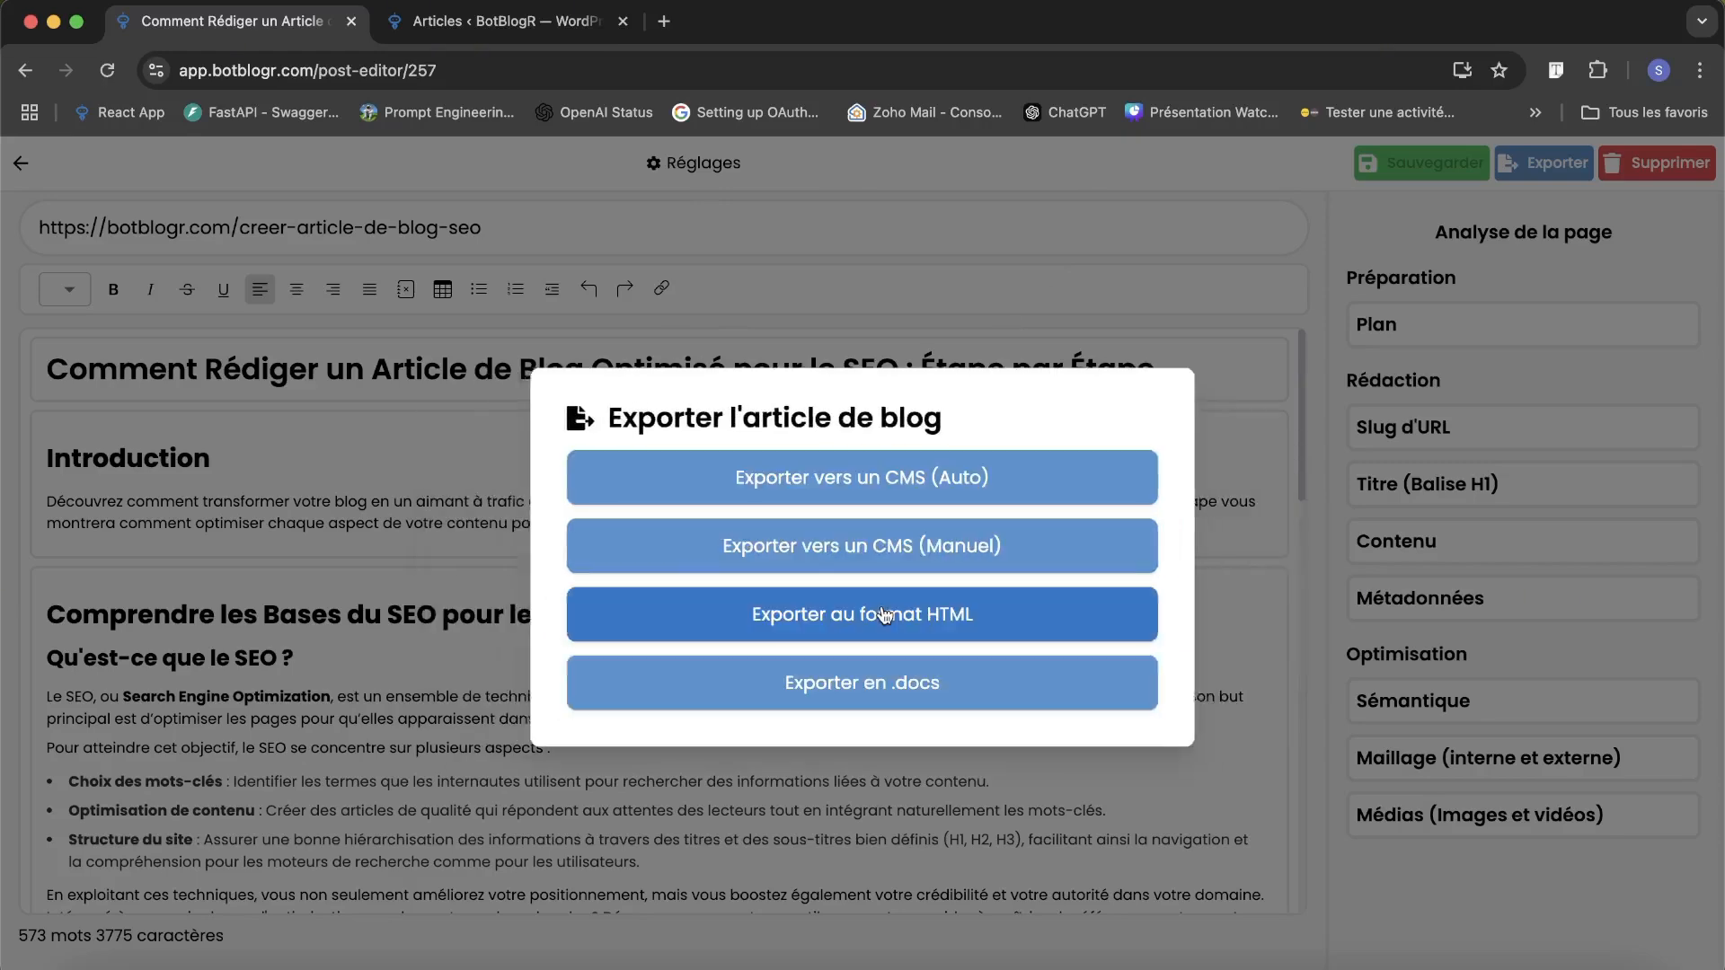
Examine the URL slug and page code in the HTML export and return to the export choices.
click(883, 629)
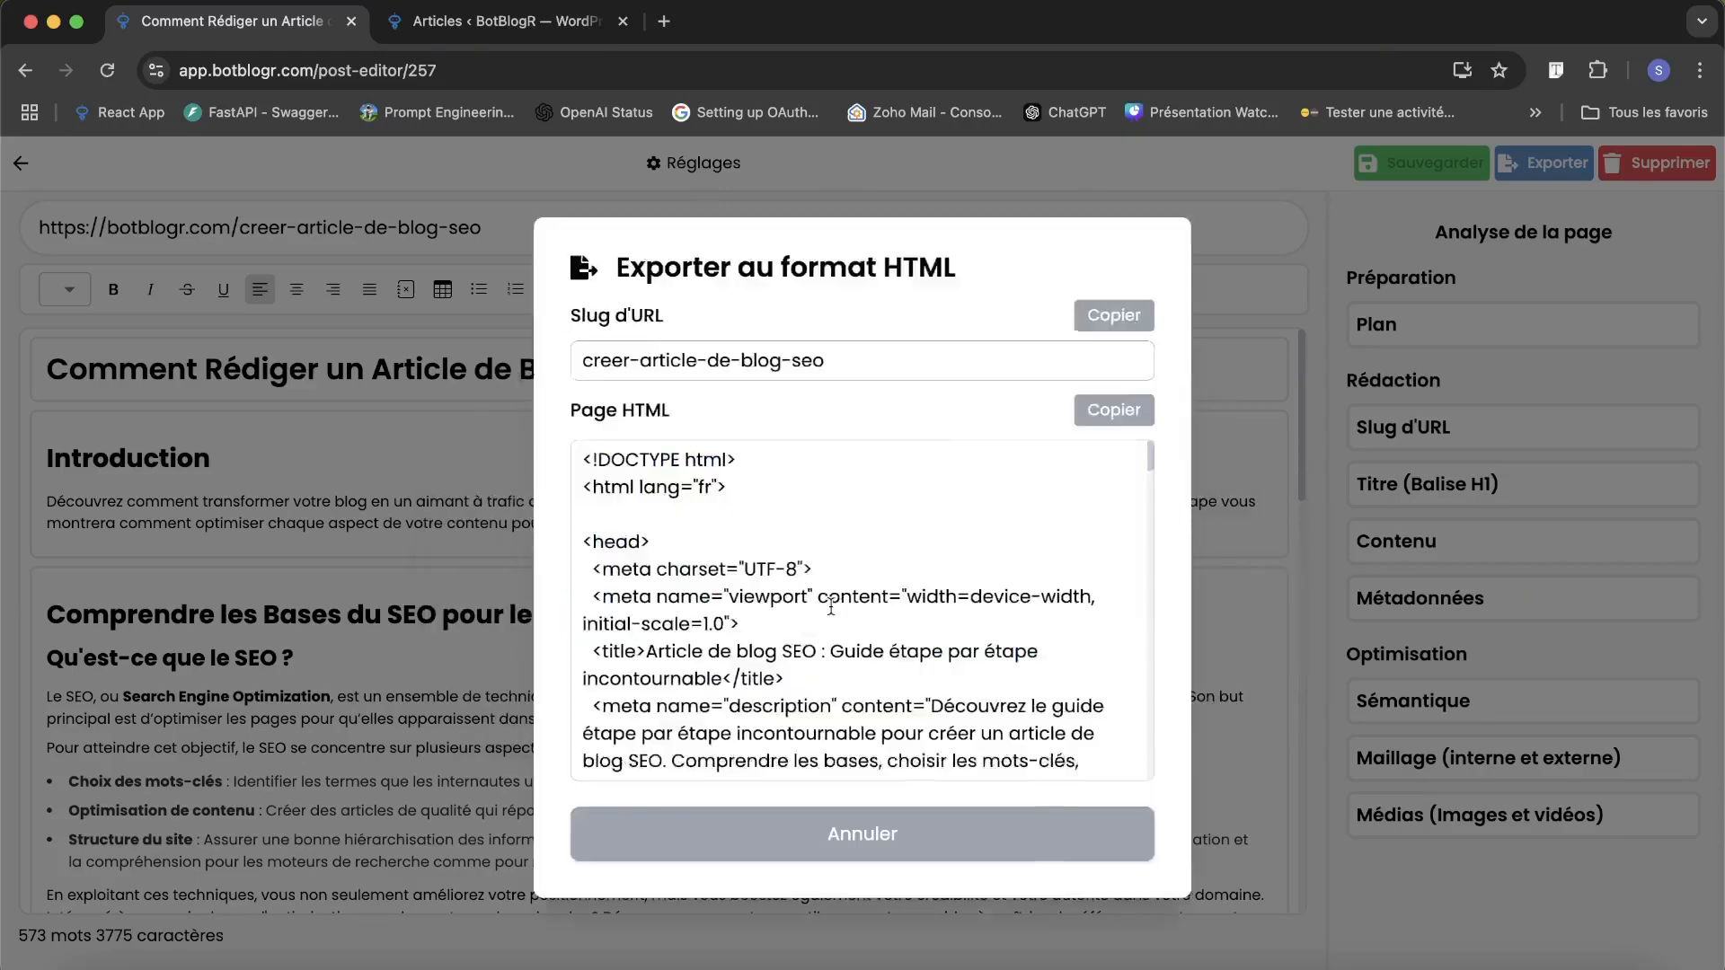
scroll(964, 600, down, 5)
scroll(964, 600, down, 10)
scroll(964, 600, up, 20)
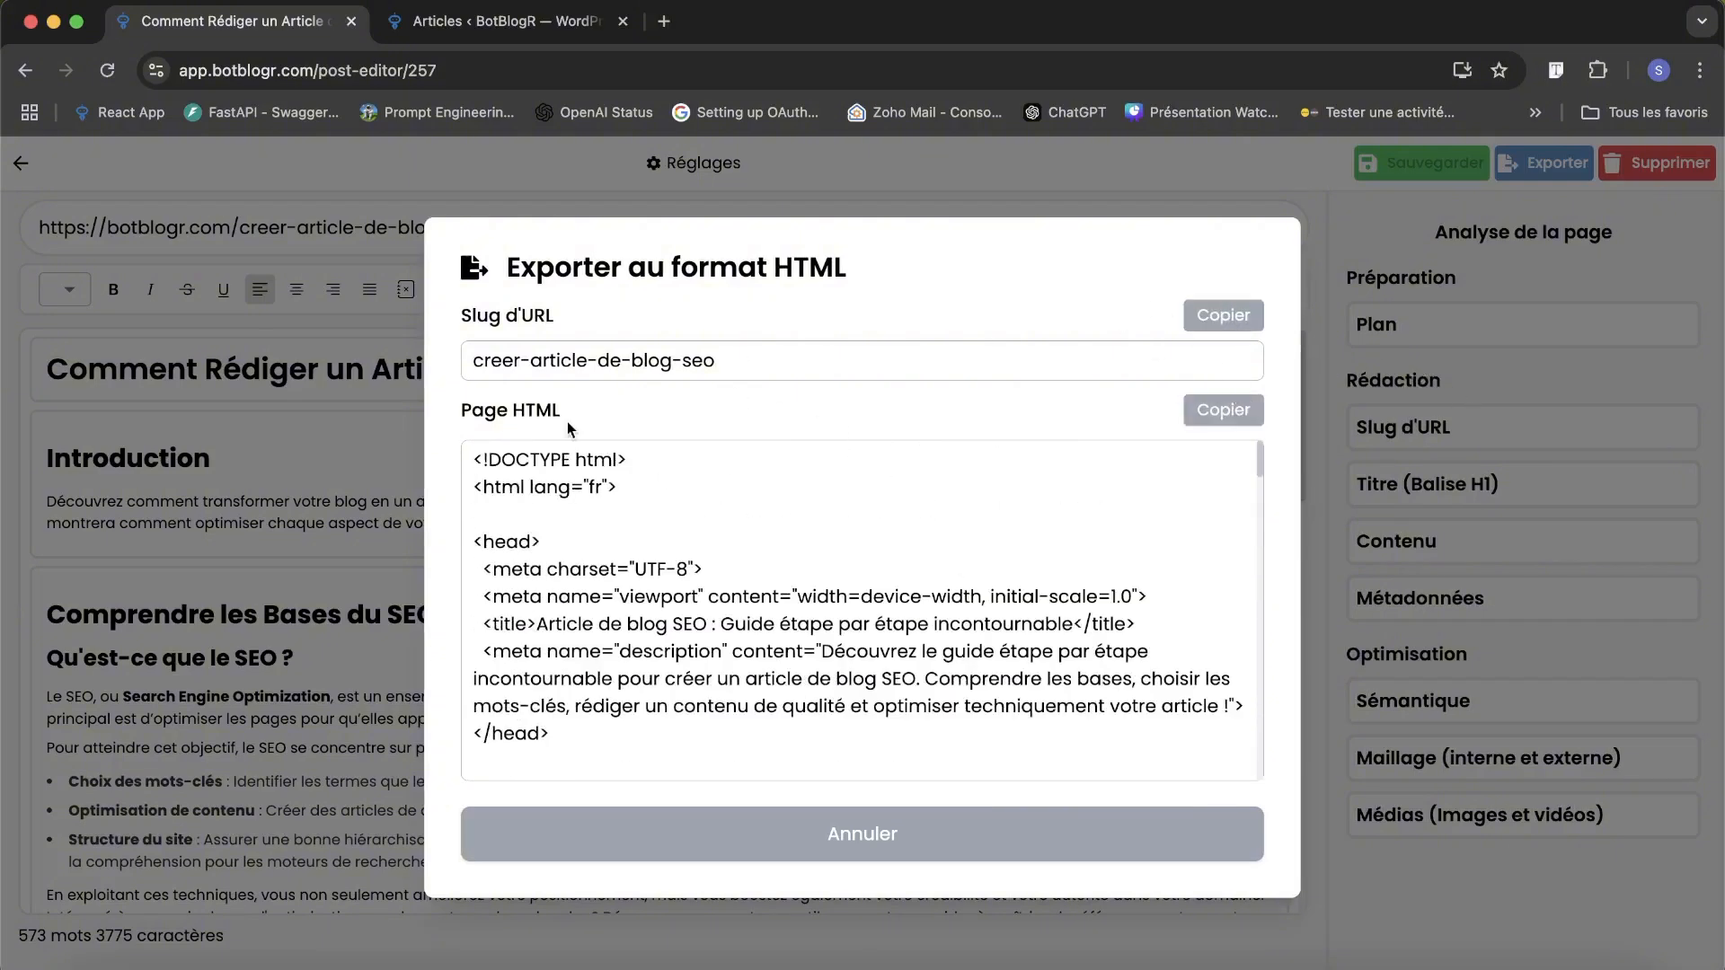
click(821, 833)
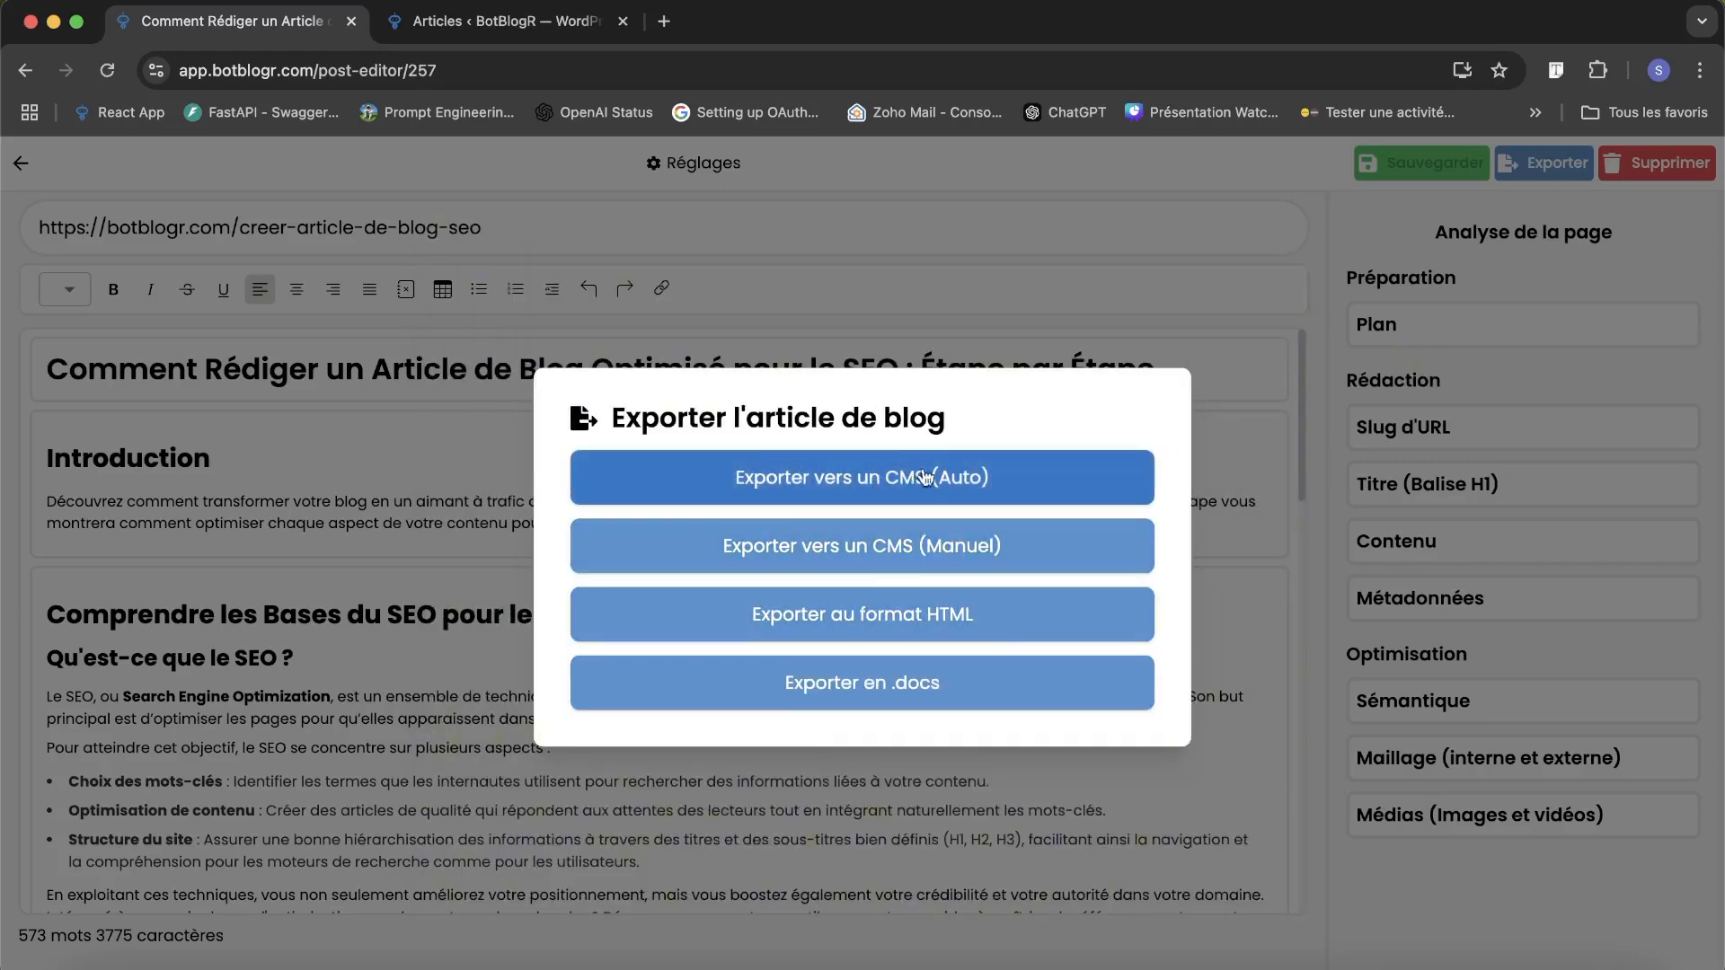
Examine the slug, title, content and metadata in the manual CMS export and return to the export choices.
click(987, 558)
scroll(795, 557, down, 15)
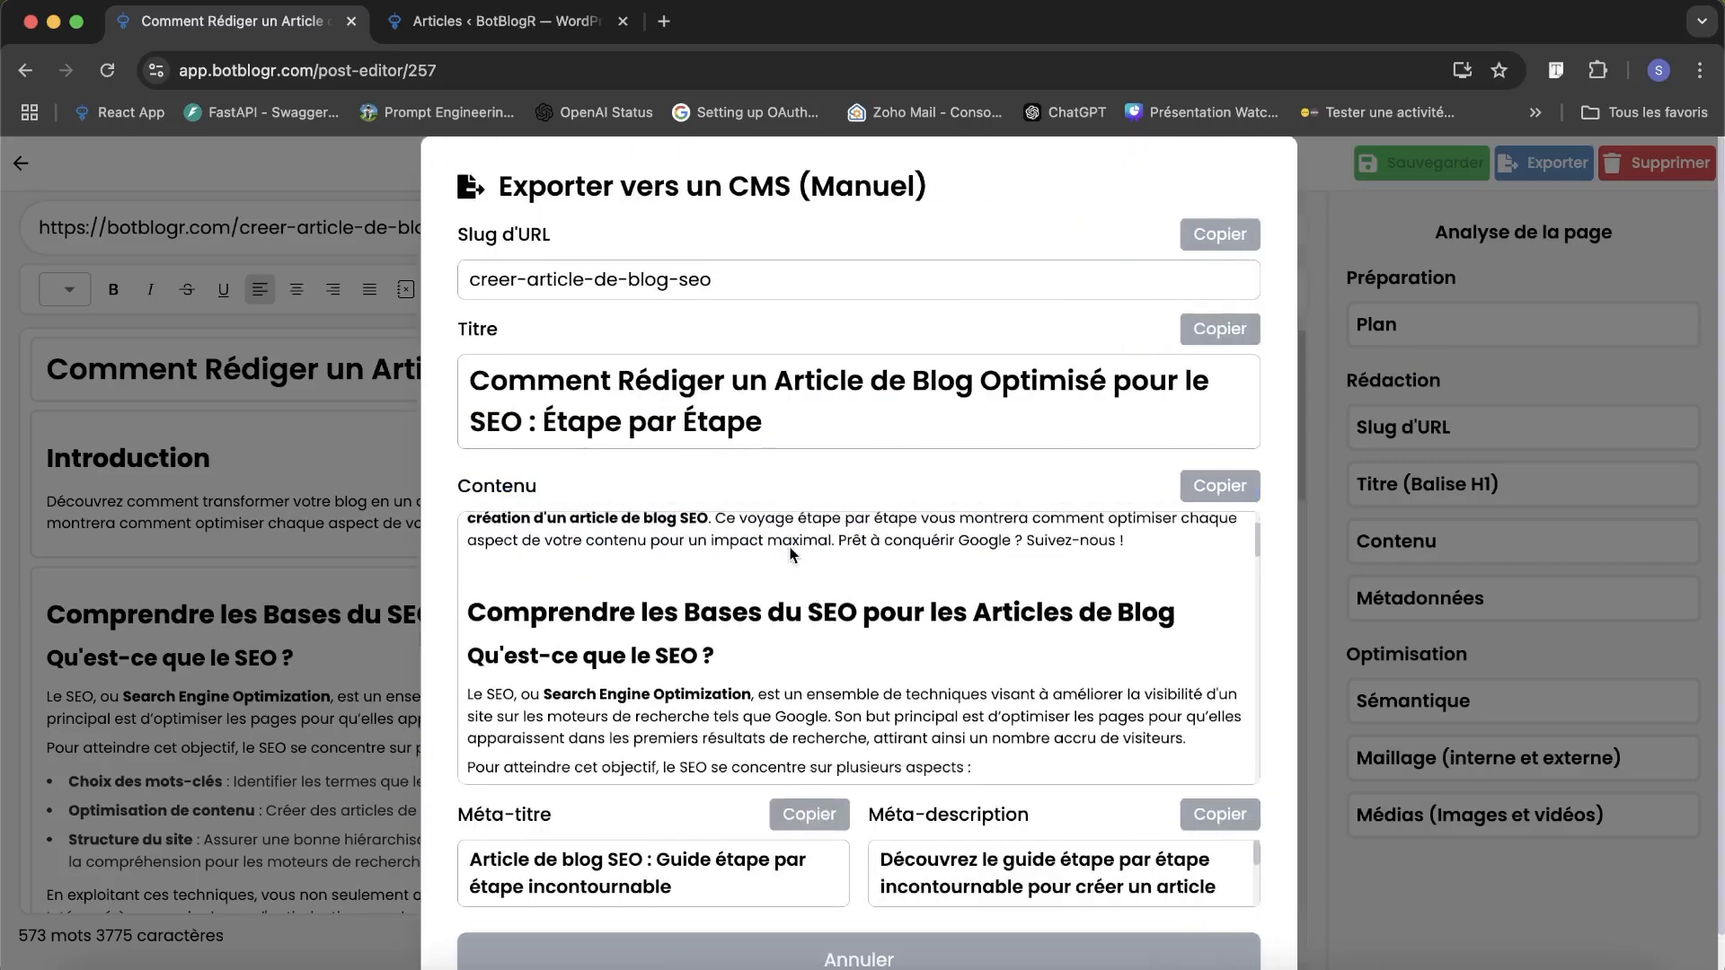
scroll(813, 461, down, 1)
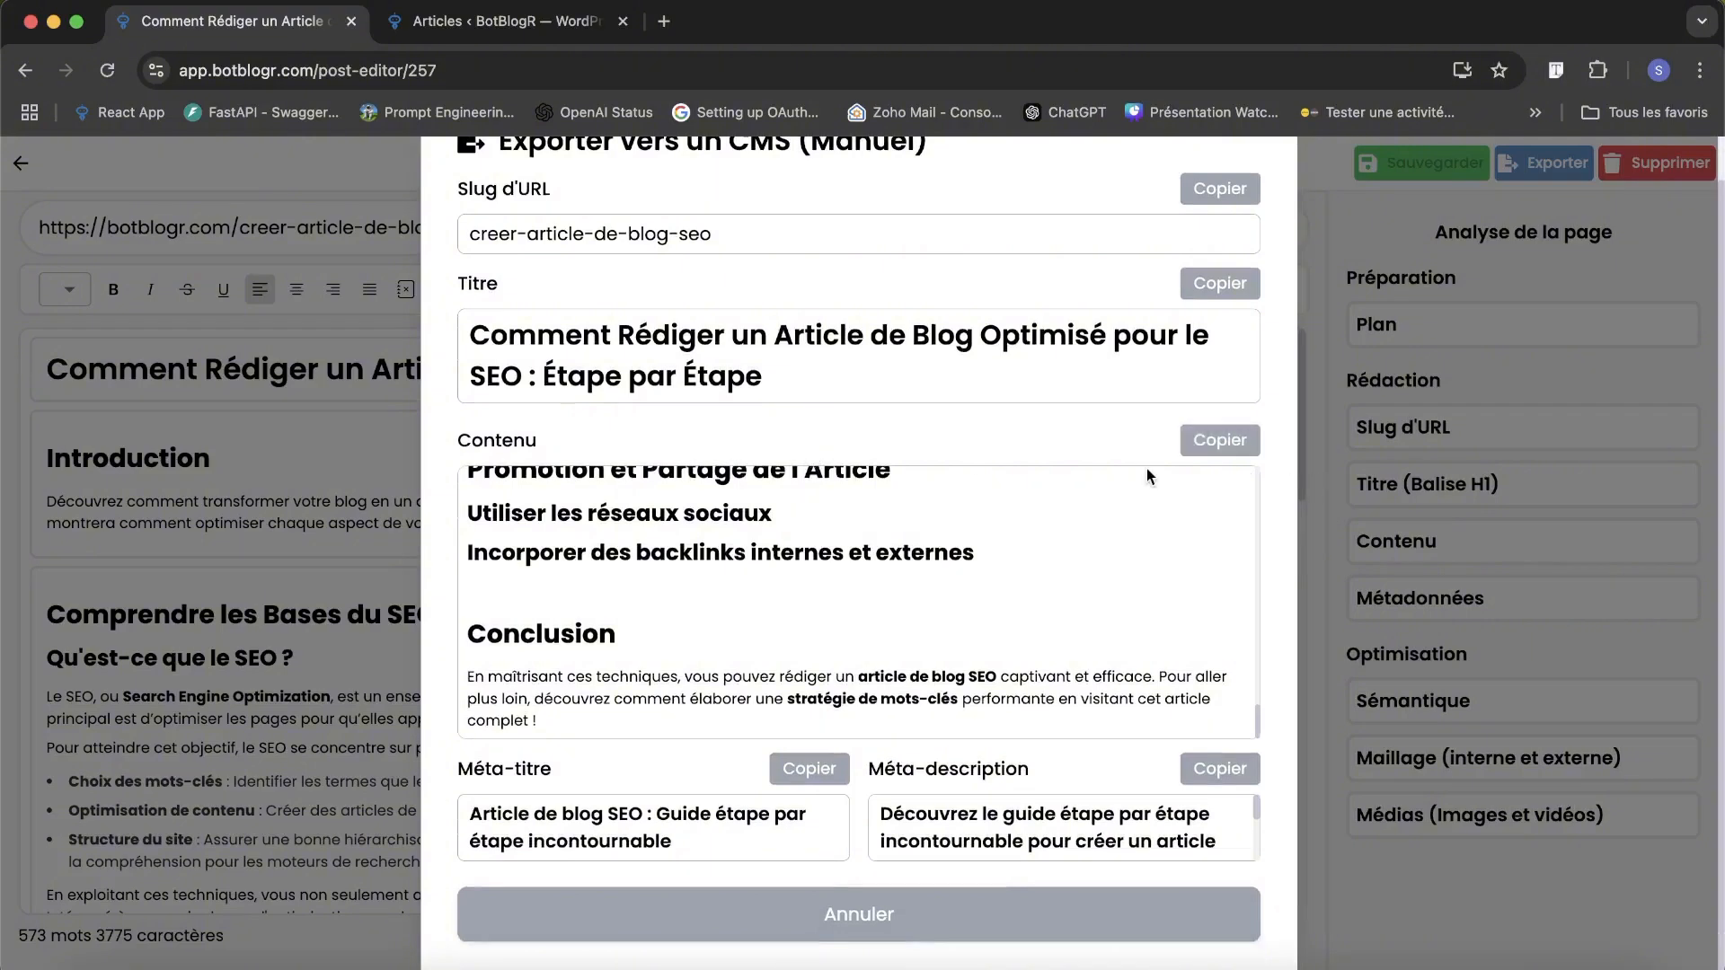
scroll(1147, 472, up, 15)
scroll(1087, 317, up, 1)
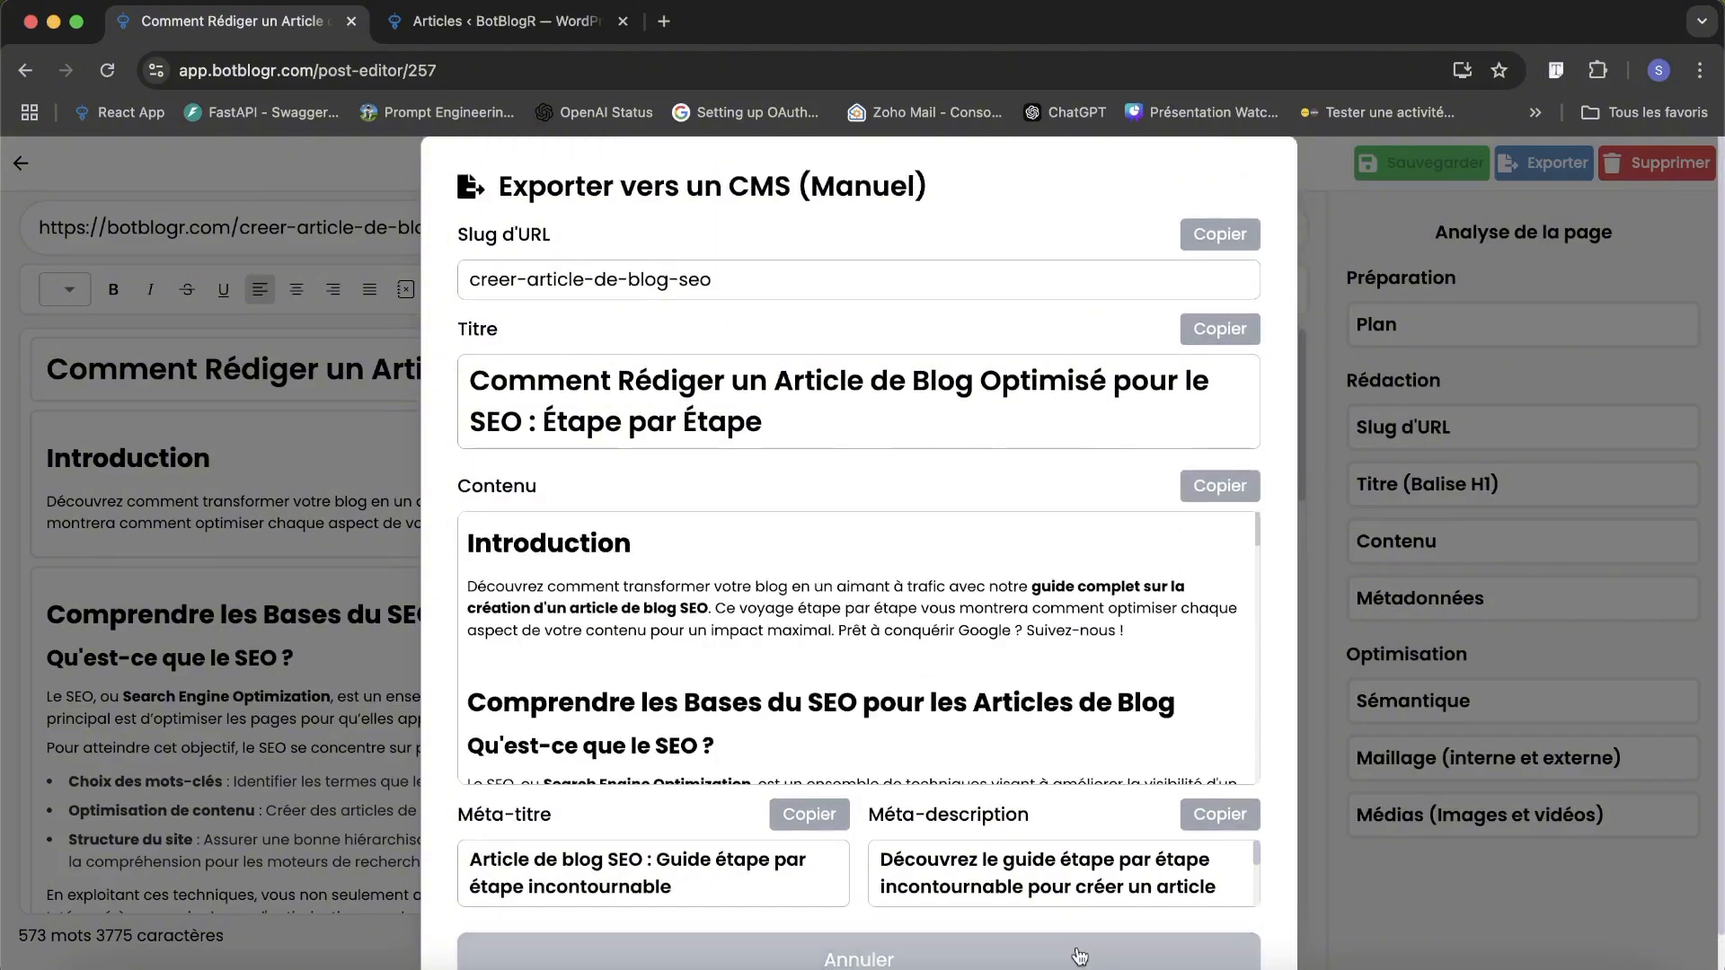
click(1086, 954)
Export the article automatically to the BotBlogR site's CMS with the publication state Brouillon.
click(910, 483)
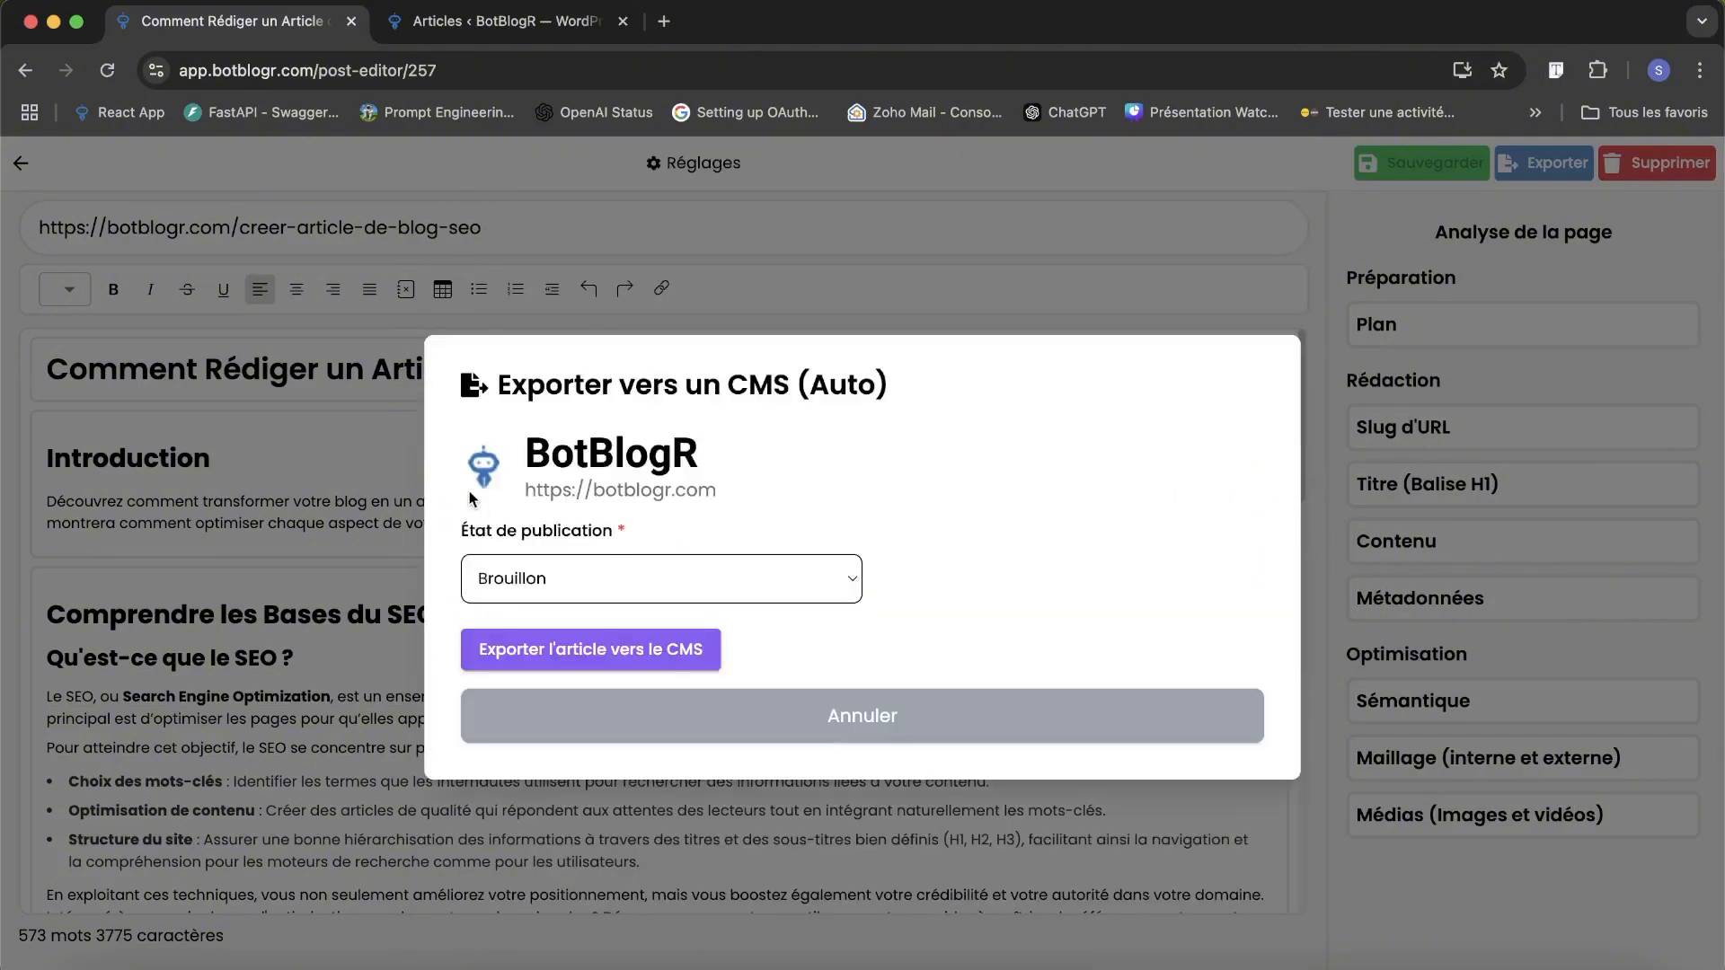
drag(523, 449, 731, 510)
click(732, 510)
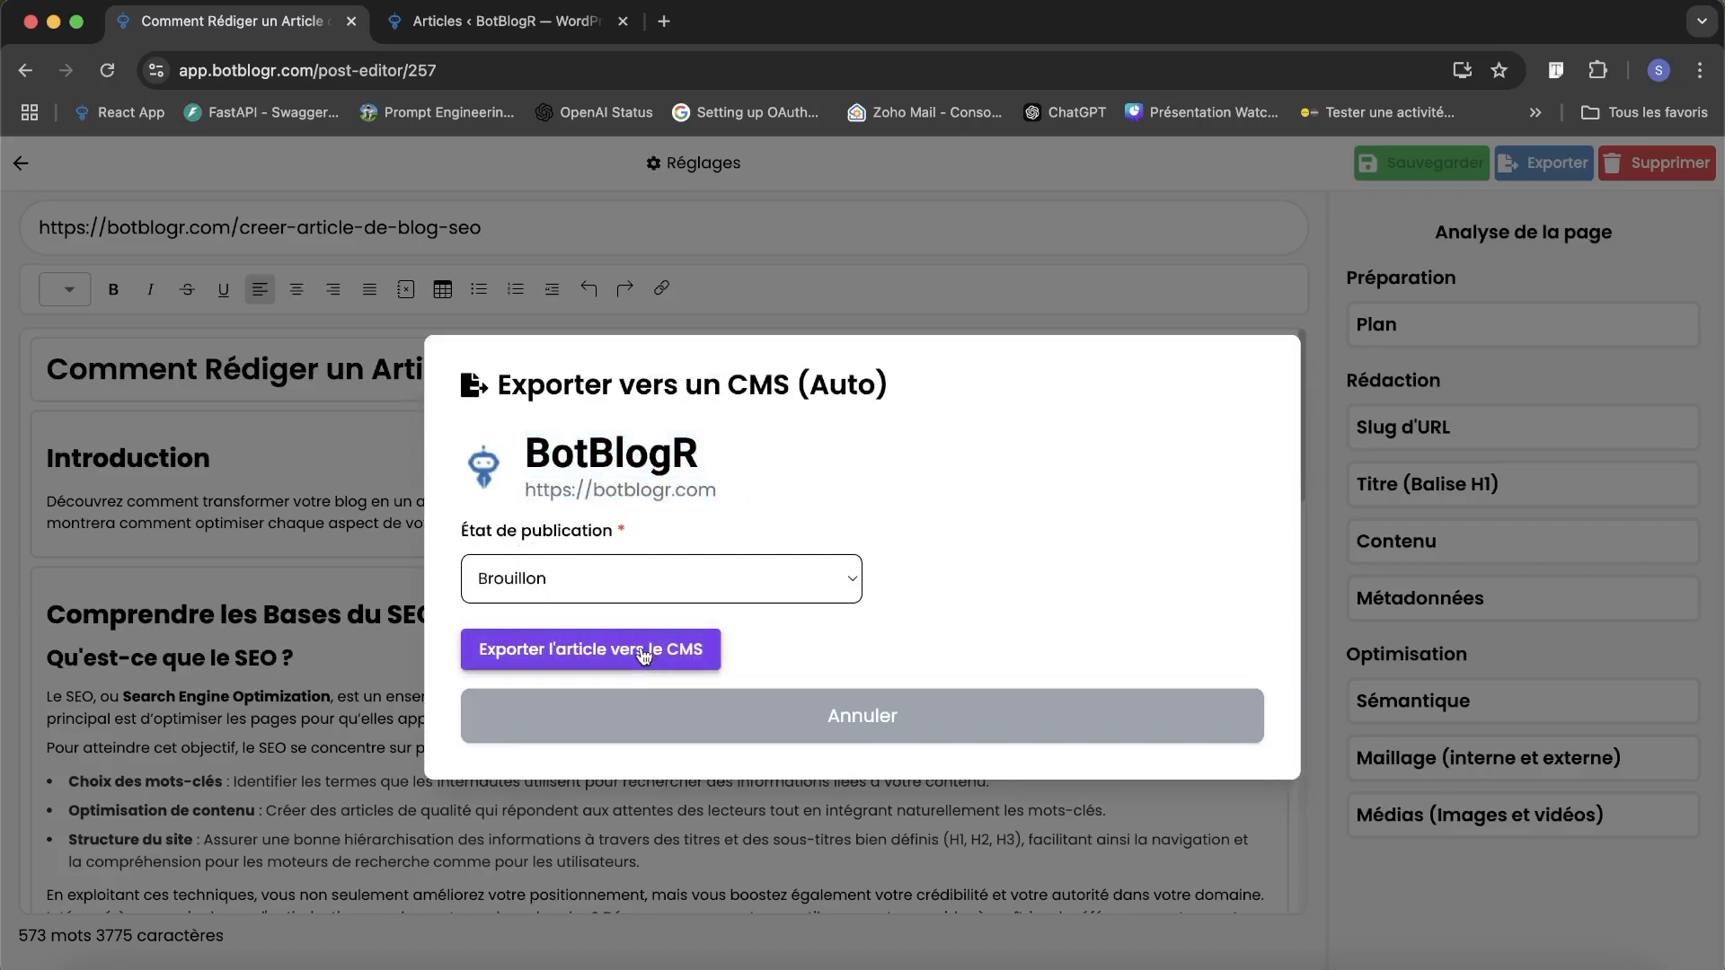
click(601, 579)
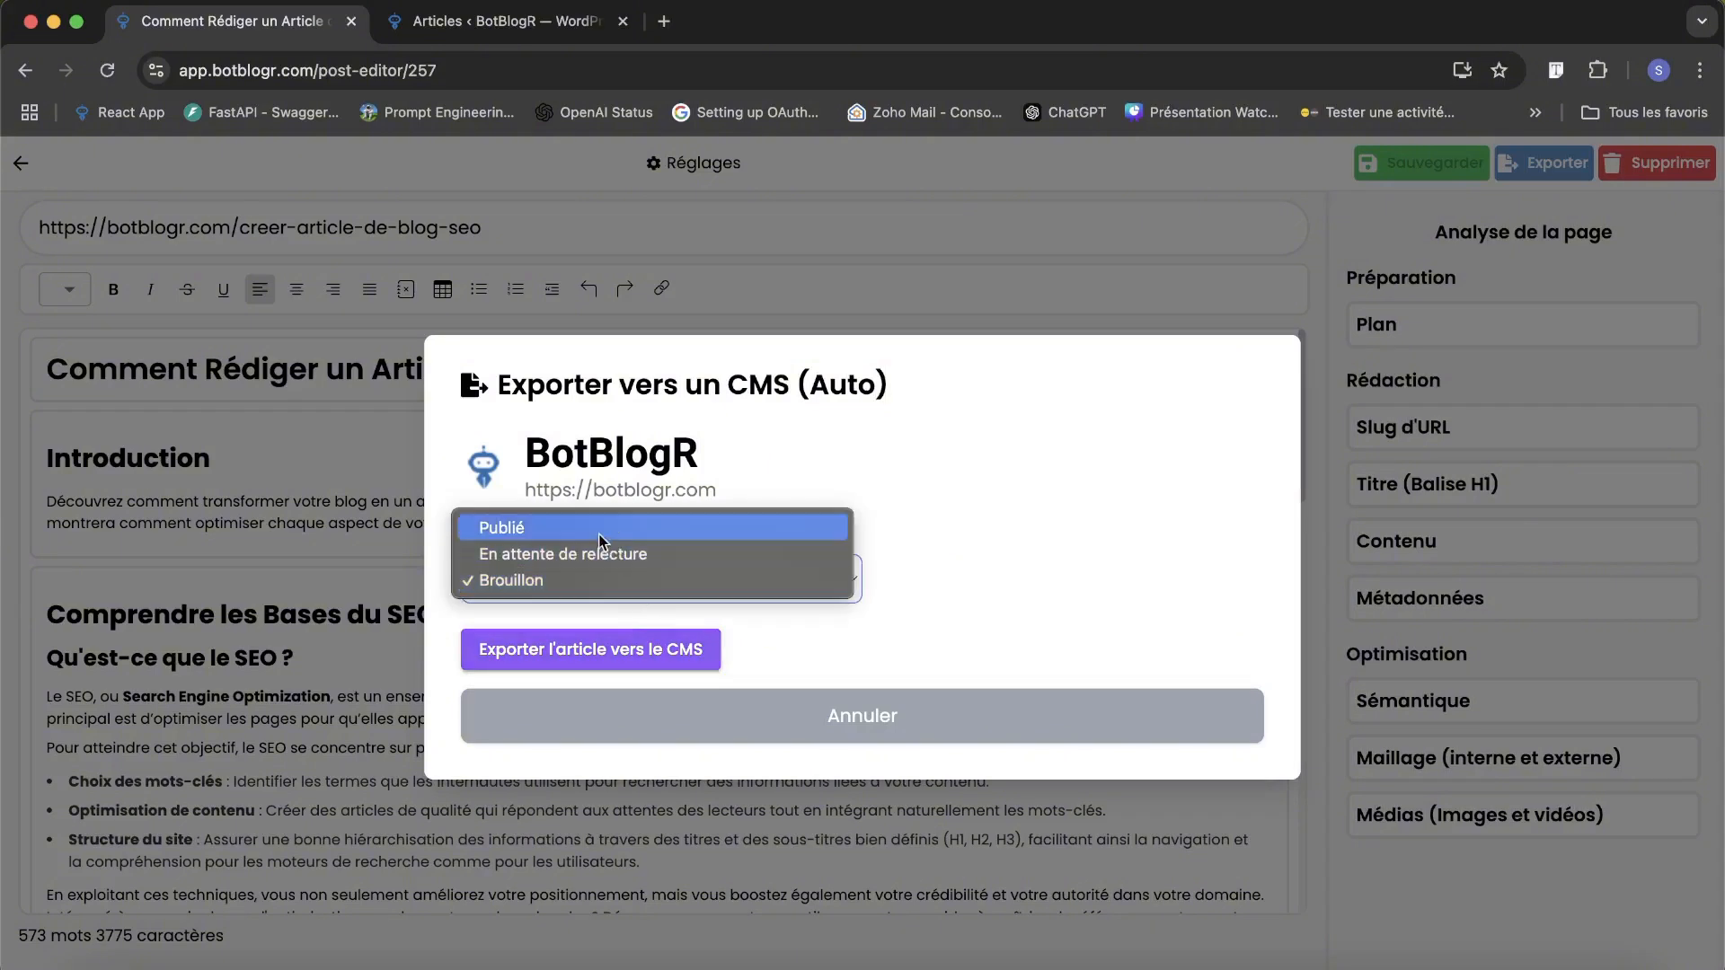
click(606, 582)
click(606, 582)
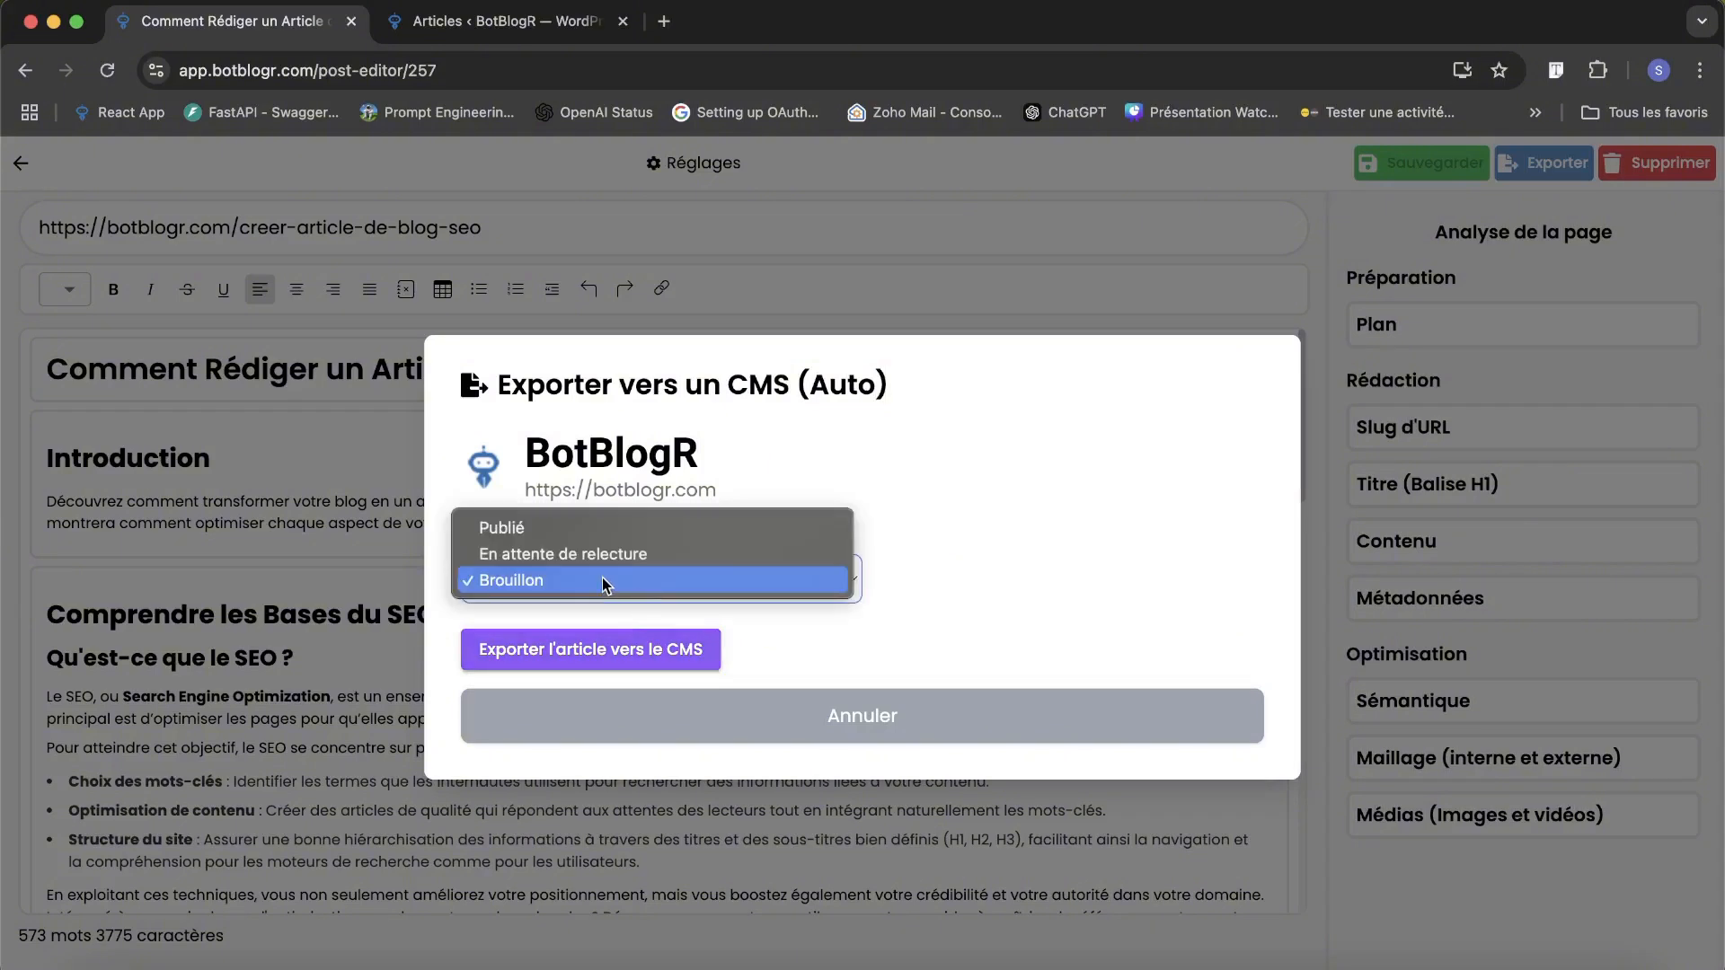
click(602, 581)
click(584, 572)
click(571, 576)
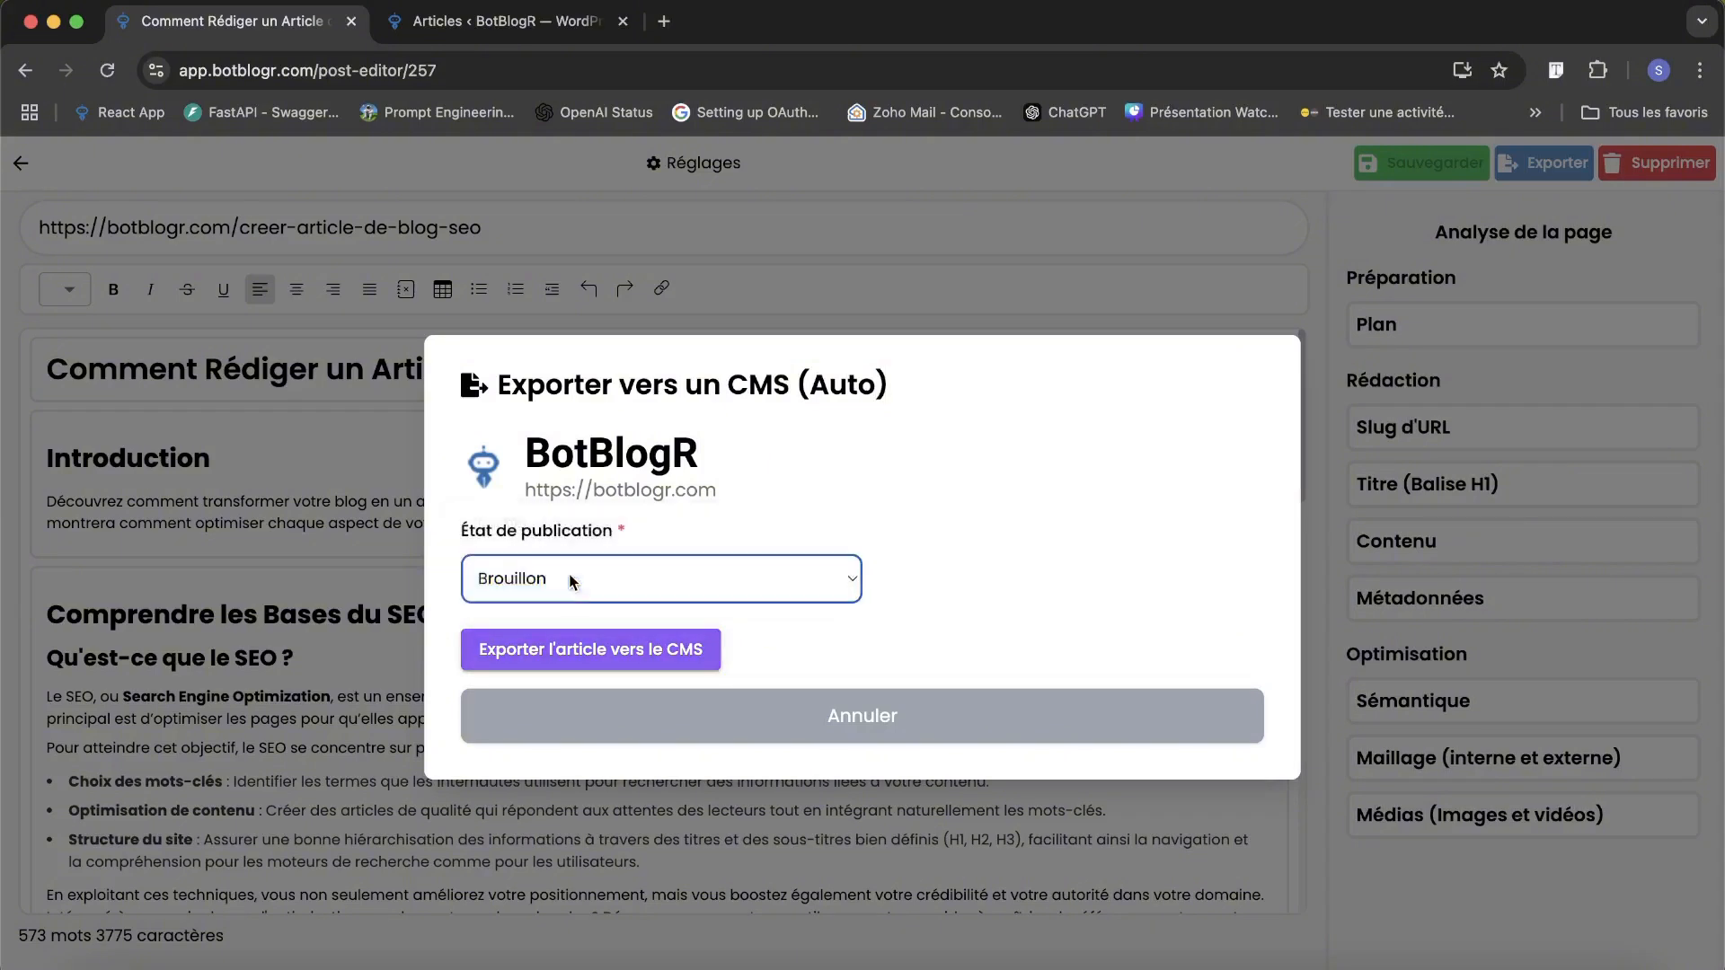
click(629, 652)
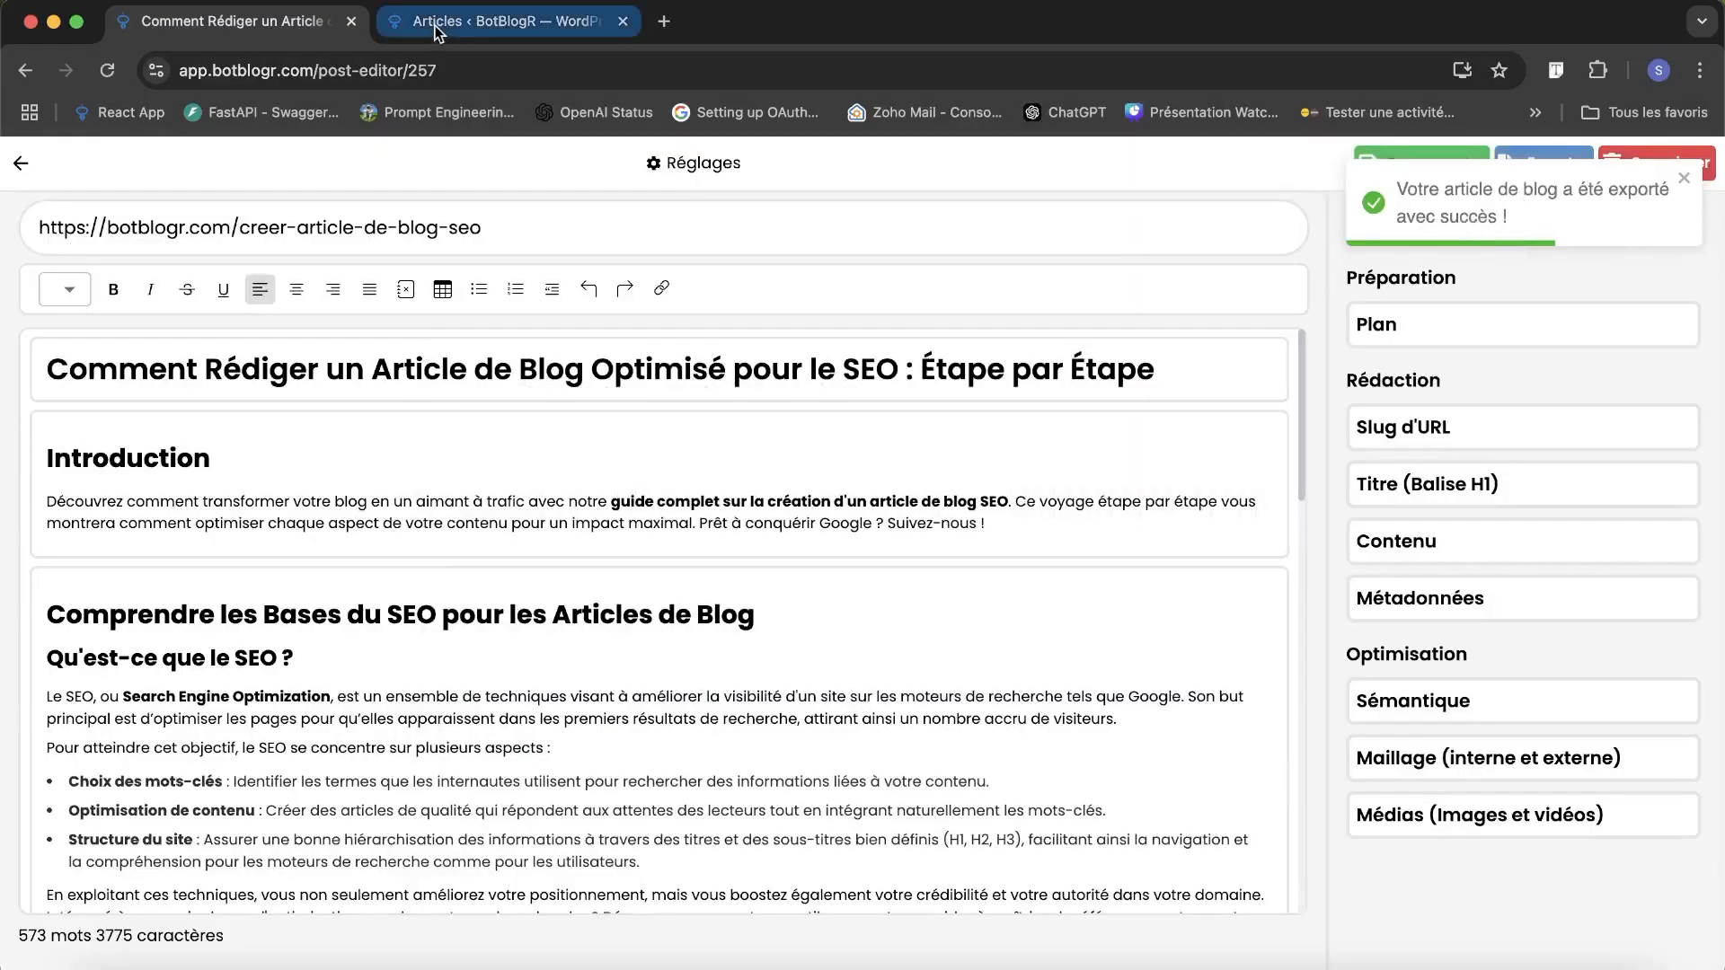
Switch to the WordPress article list, reload it and open the exported draft "Comment Rédiger un Article de Blog Optimisé pour le SEO : Étape par Étape".
click(461, 26)
click(439, 72)
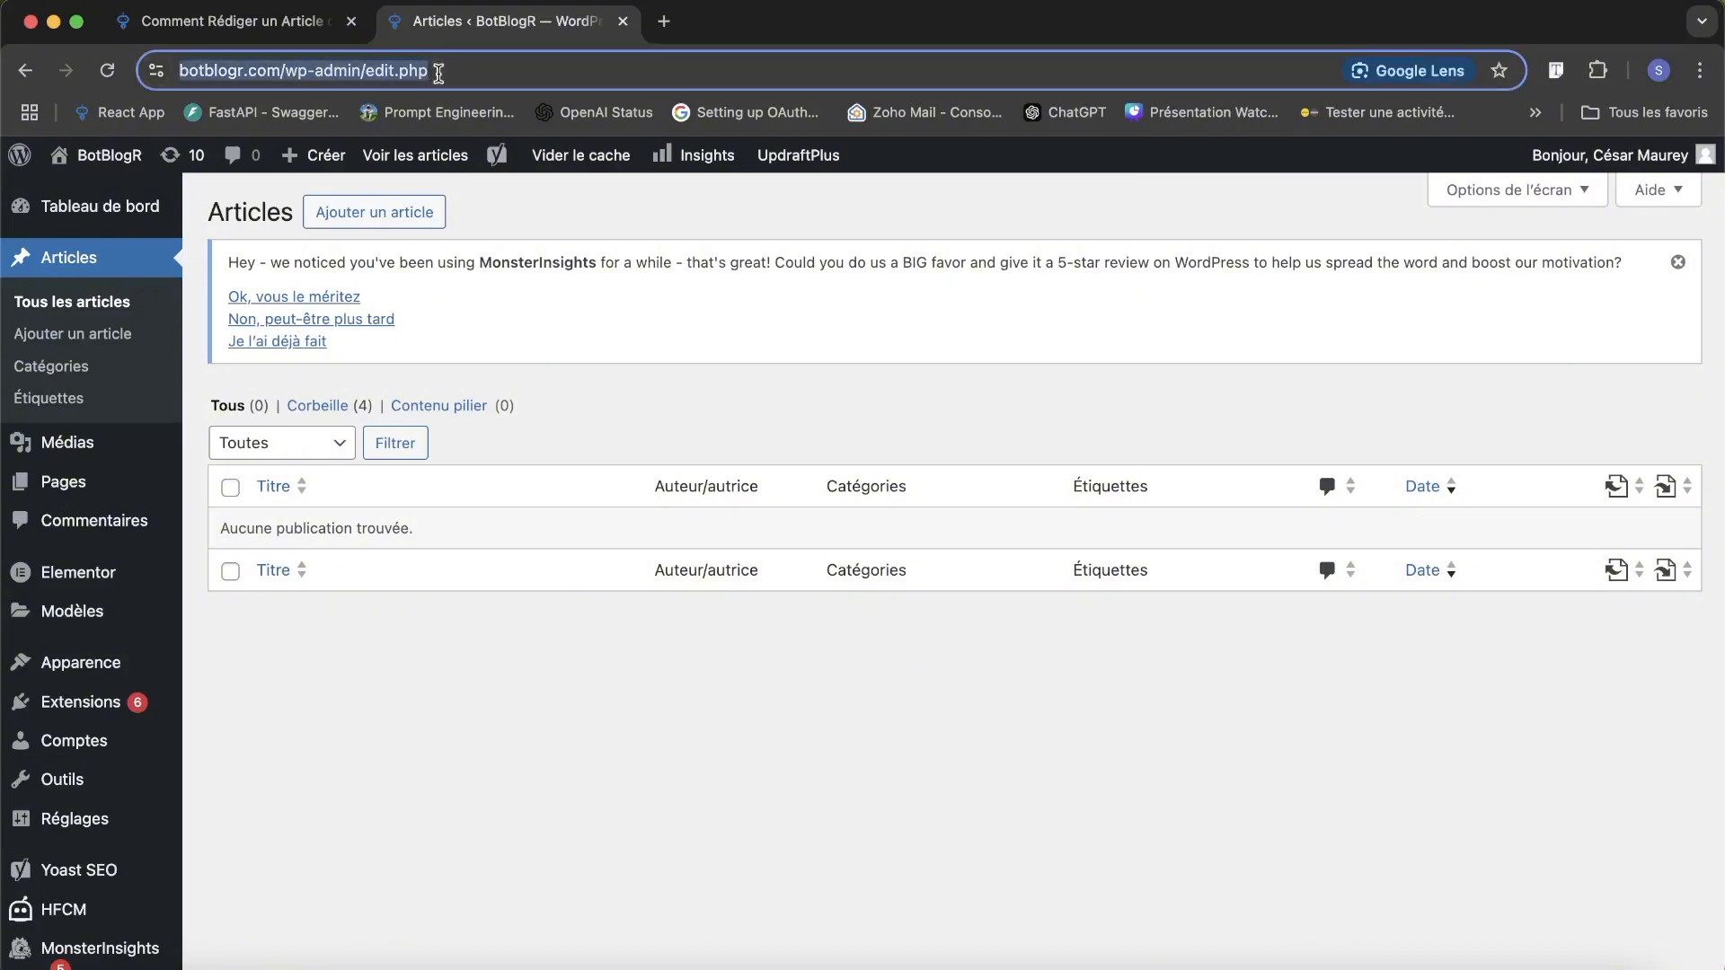
key(Return)
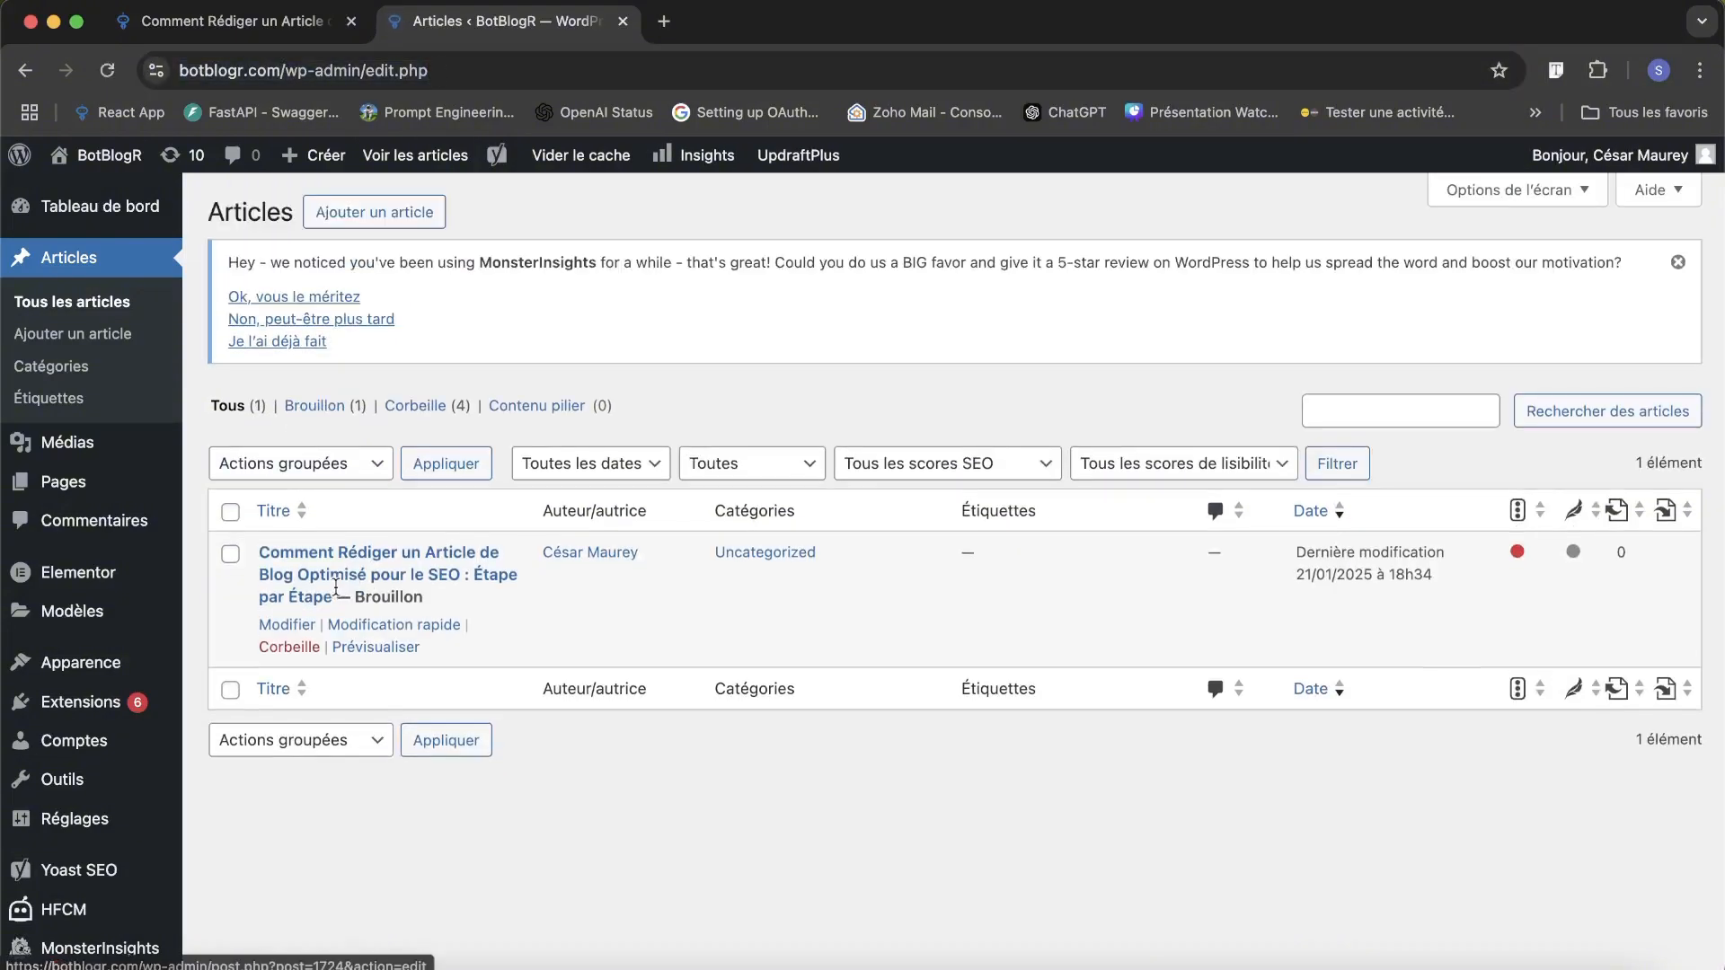
click(332, 568)
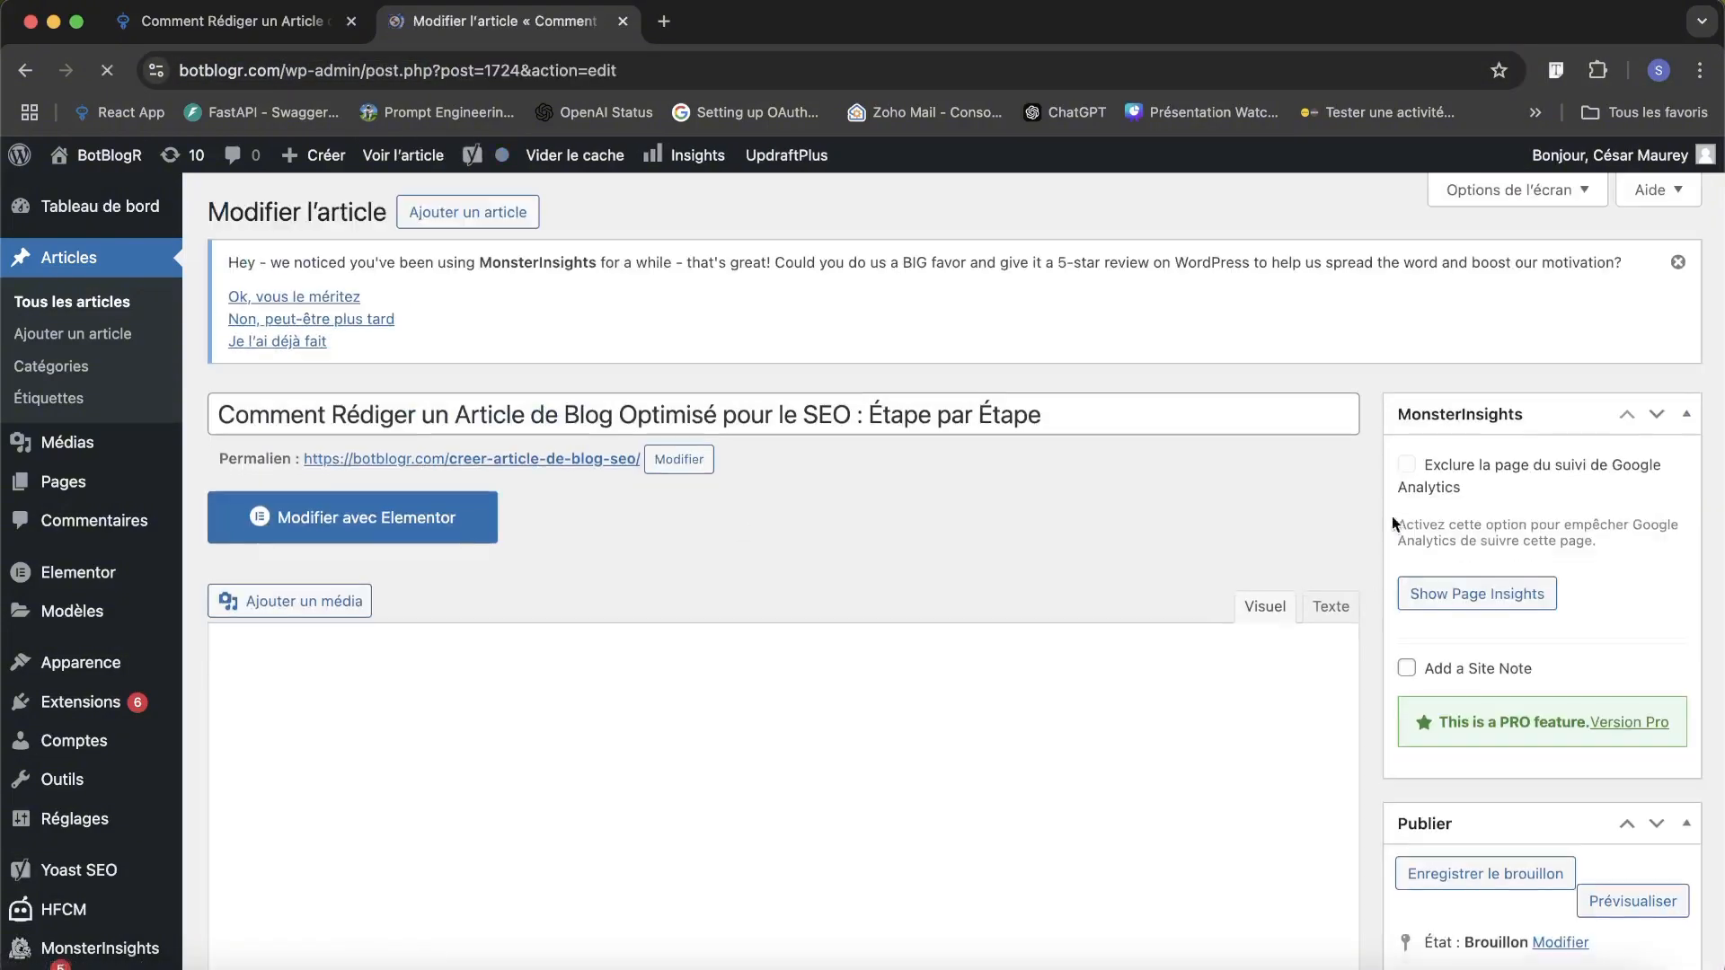
Check the exported draft's title, permalink, content and Yoast SEO slug and meta description in WordPress.
scroll(903, 481, down, 15)
scroll(866, 600, down, 10)
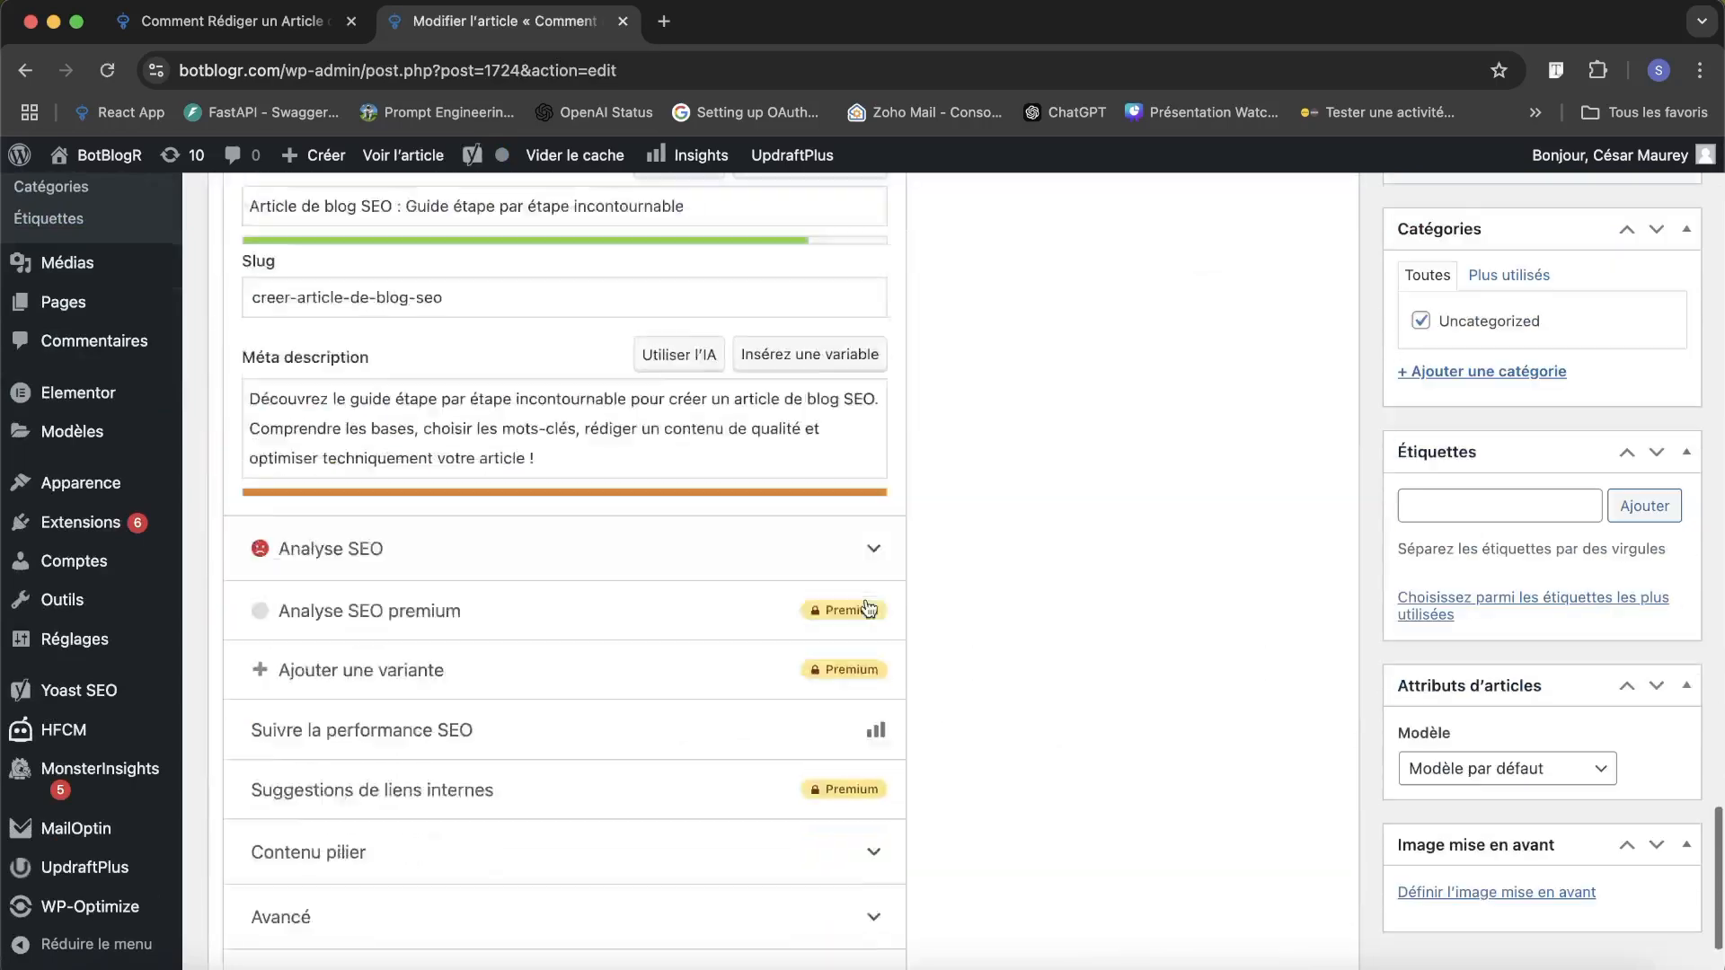
scroll(864, 608, up, 5)
scroll(447, 743, up, 20)
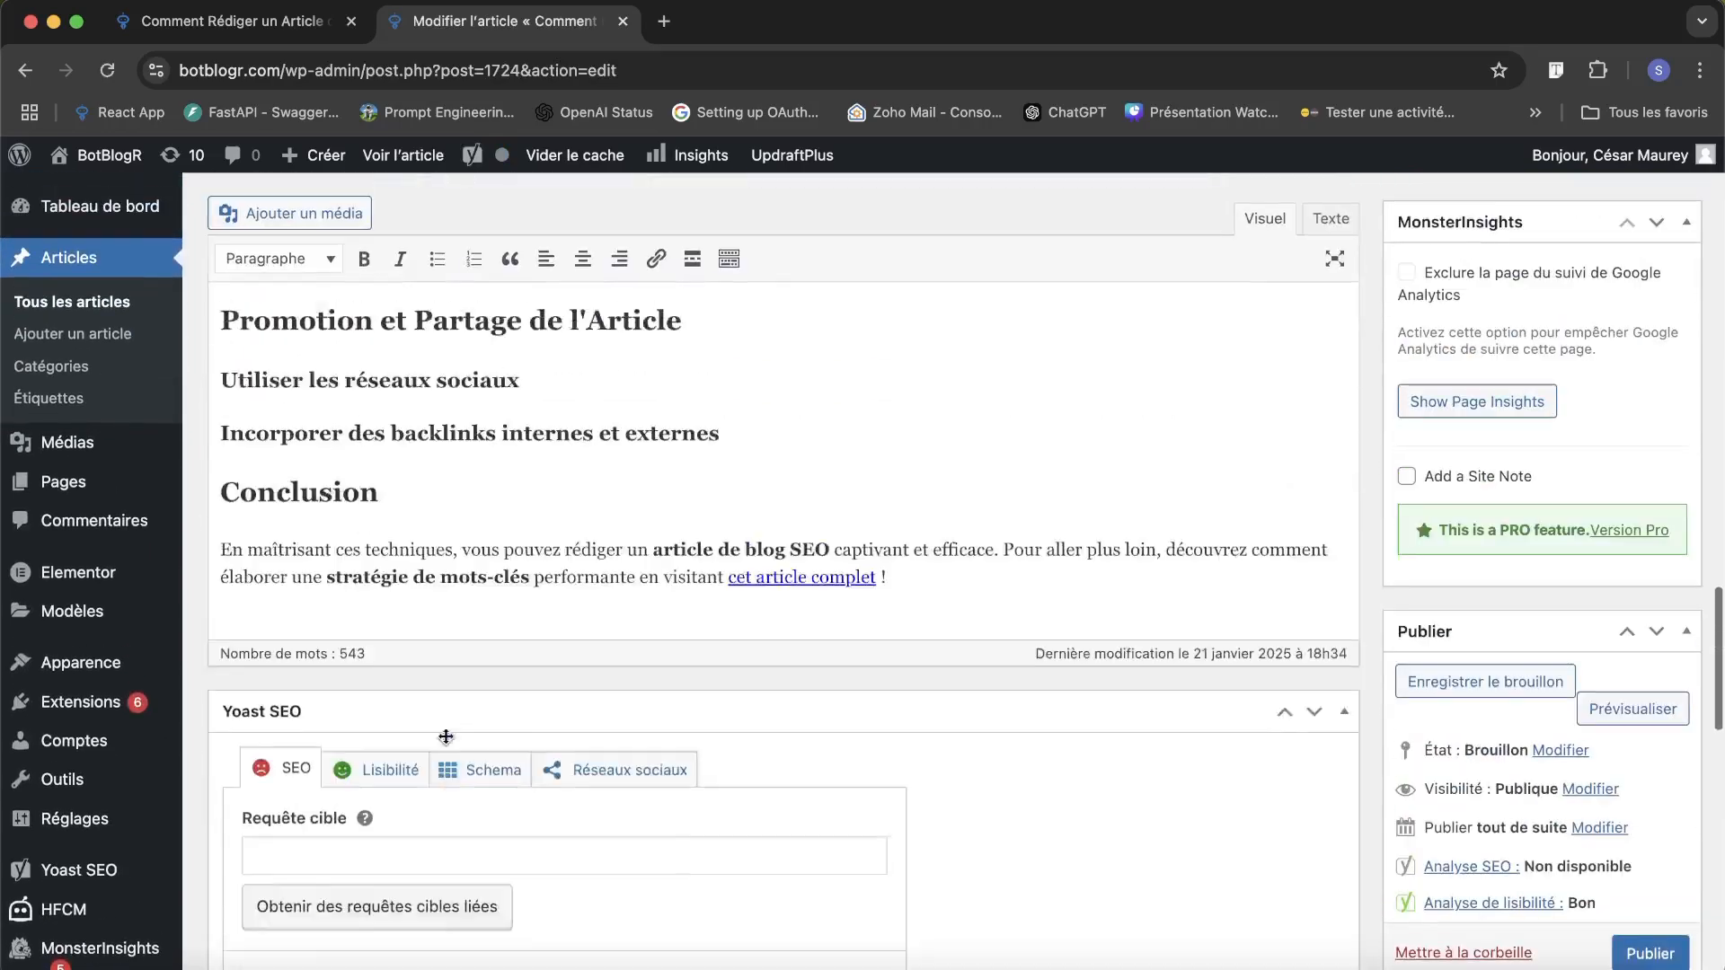
scroll(446, 735, up, 5)
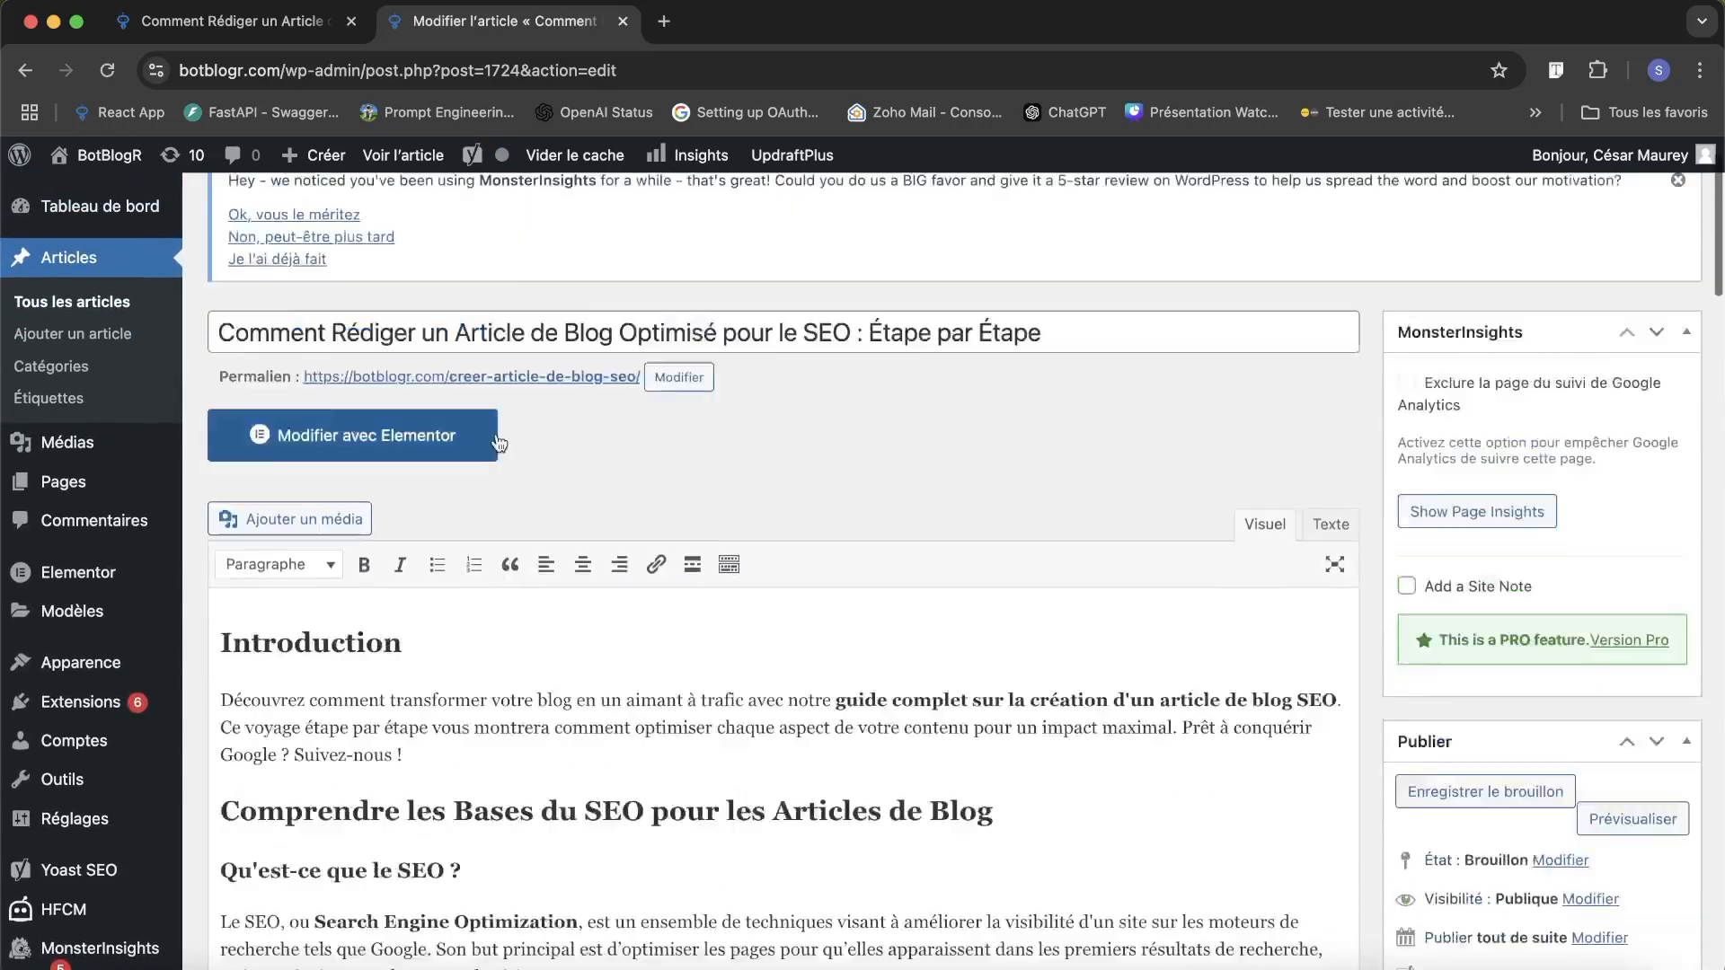
Switch back to BotBlogR, look through the article in the editor and return to the blog article list.
click(286, 23)
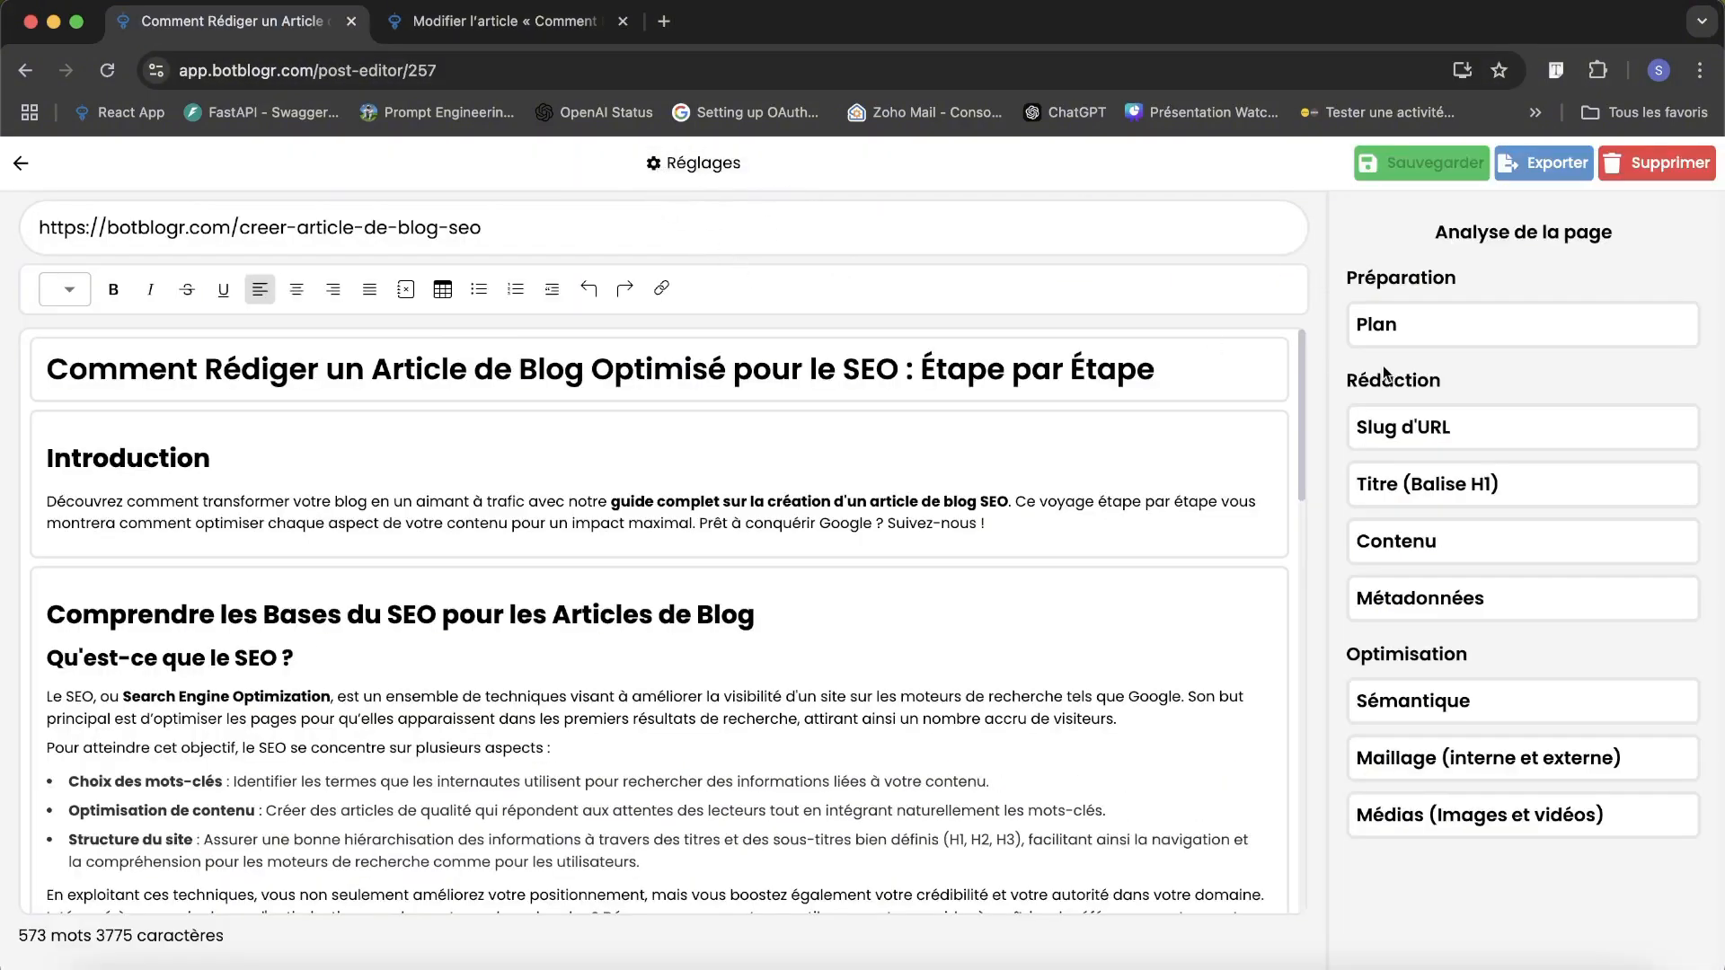
scroll(1204, 571, down, 15)
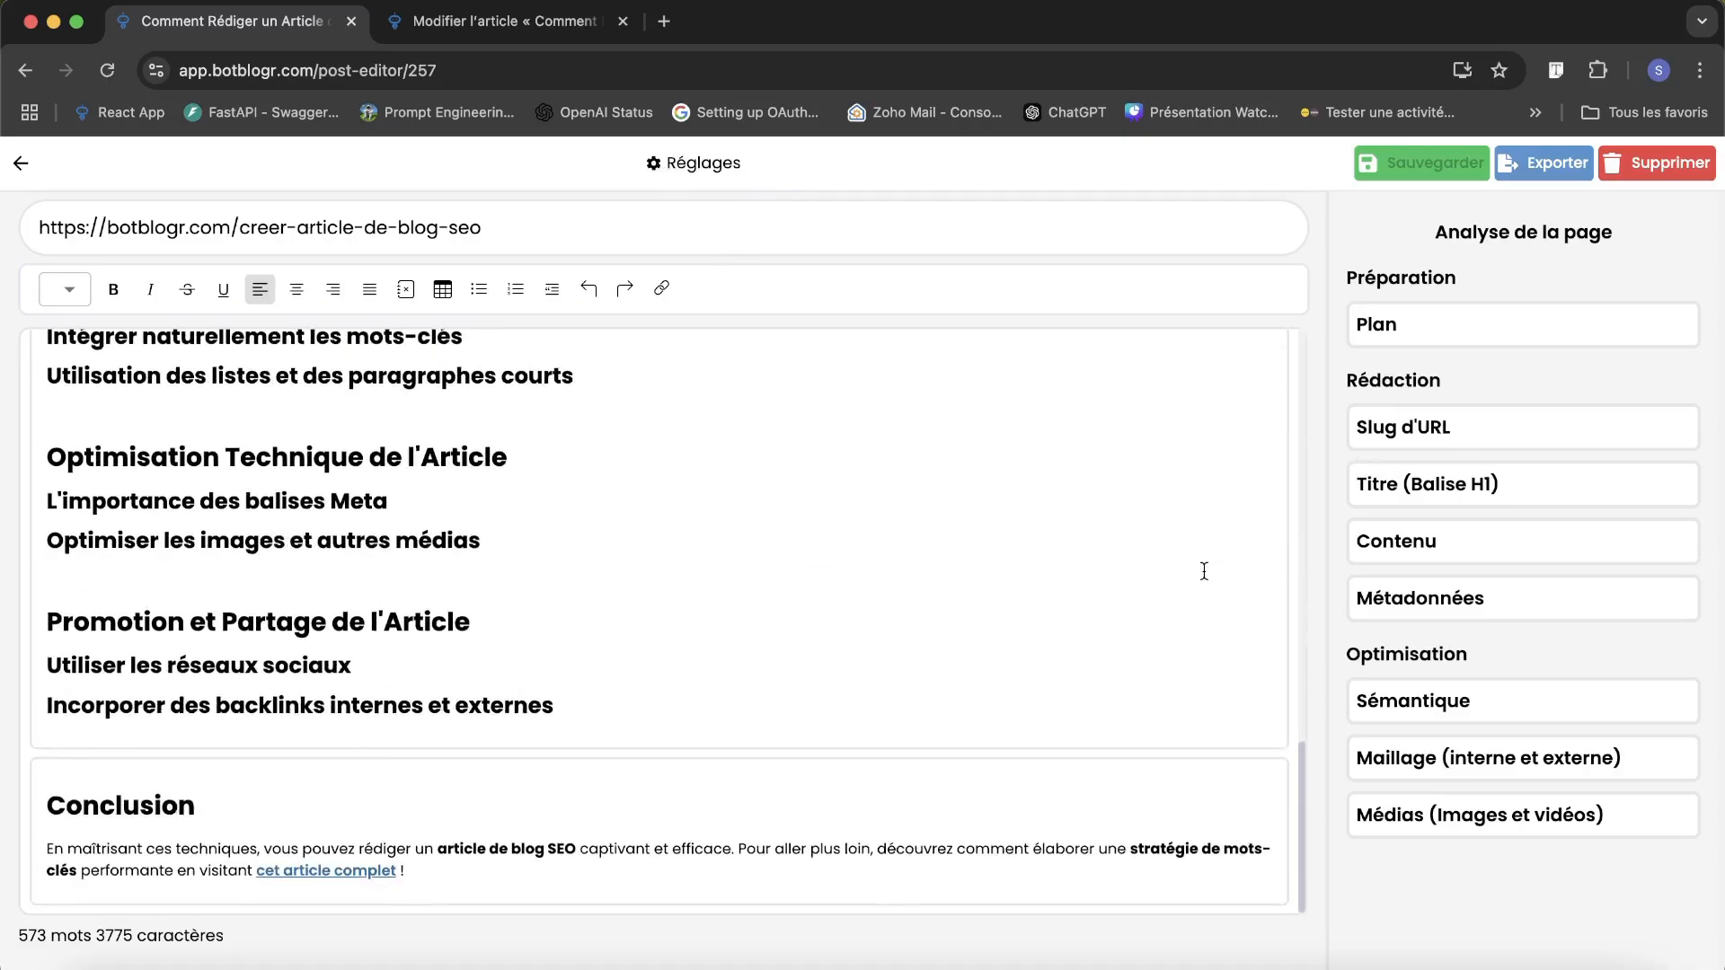
scroll(1203, 571, up, 20)
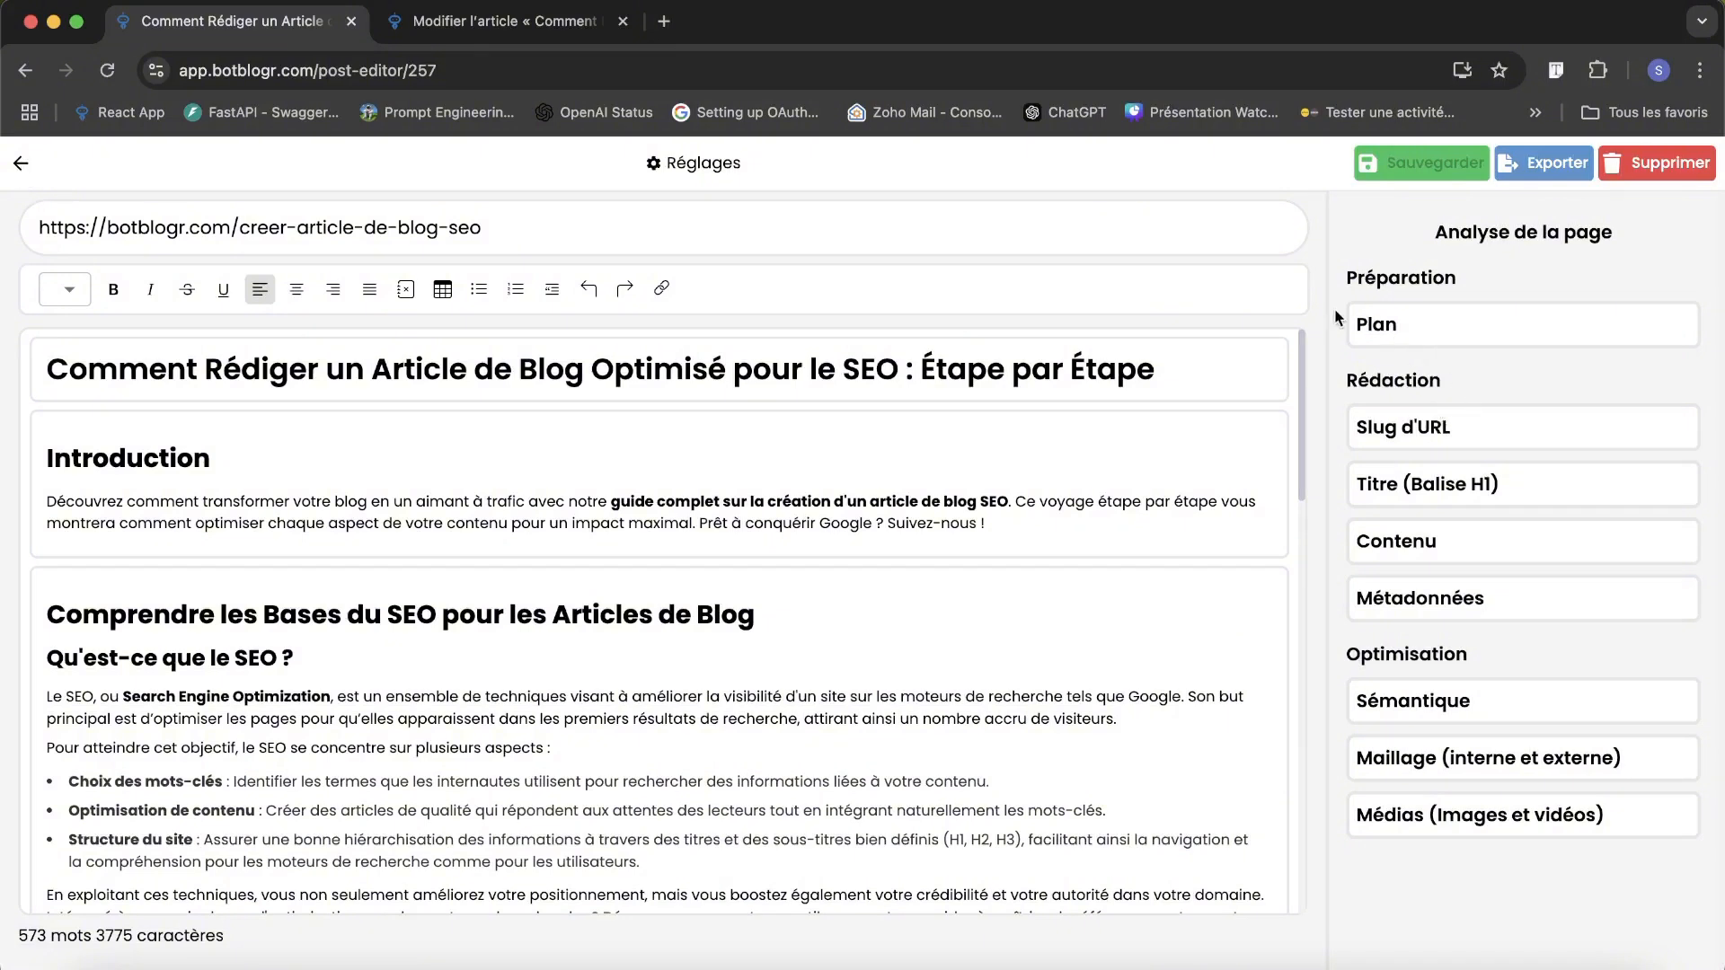
click(22, 164)
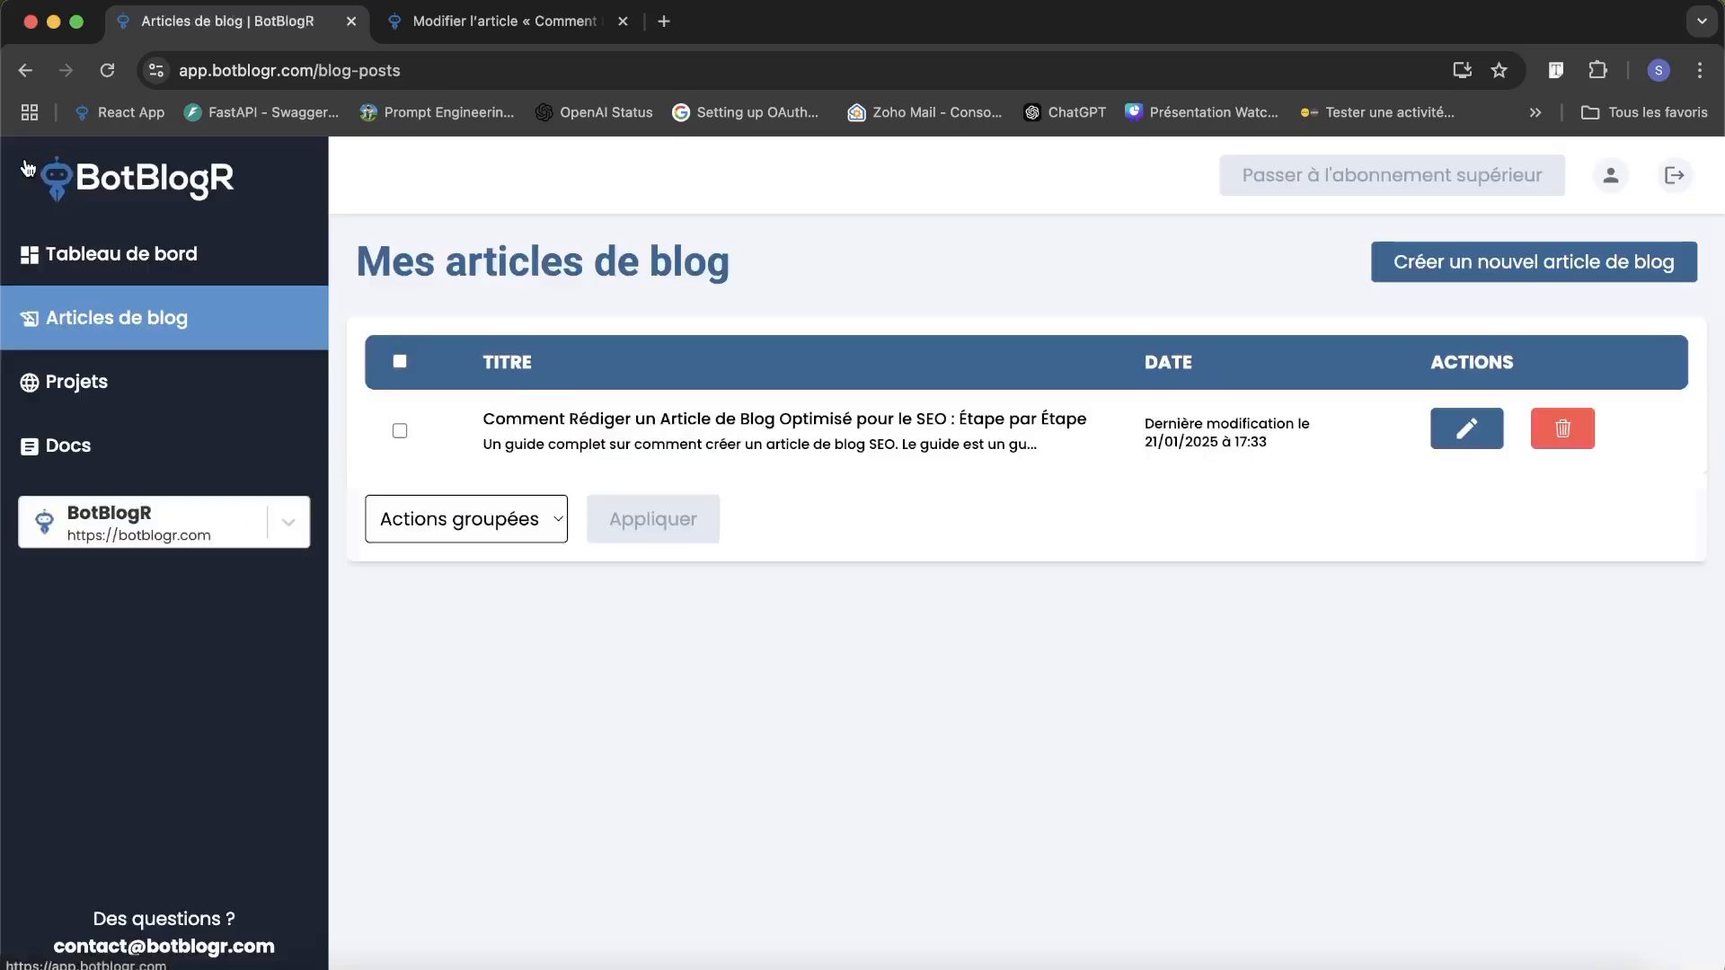